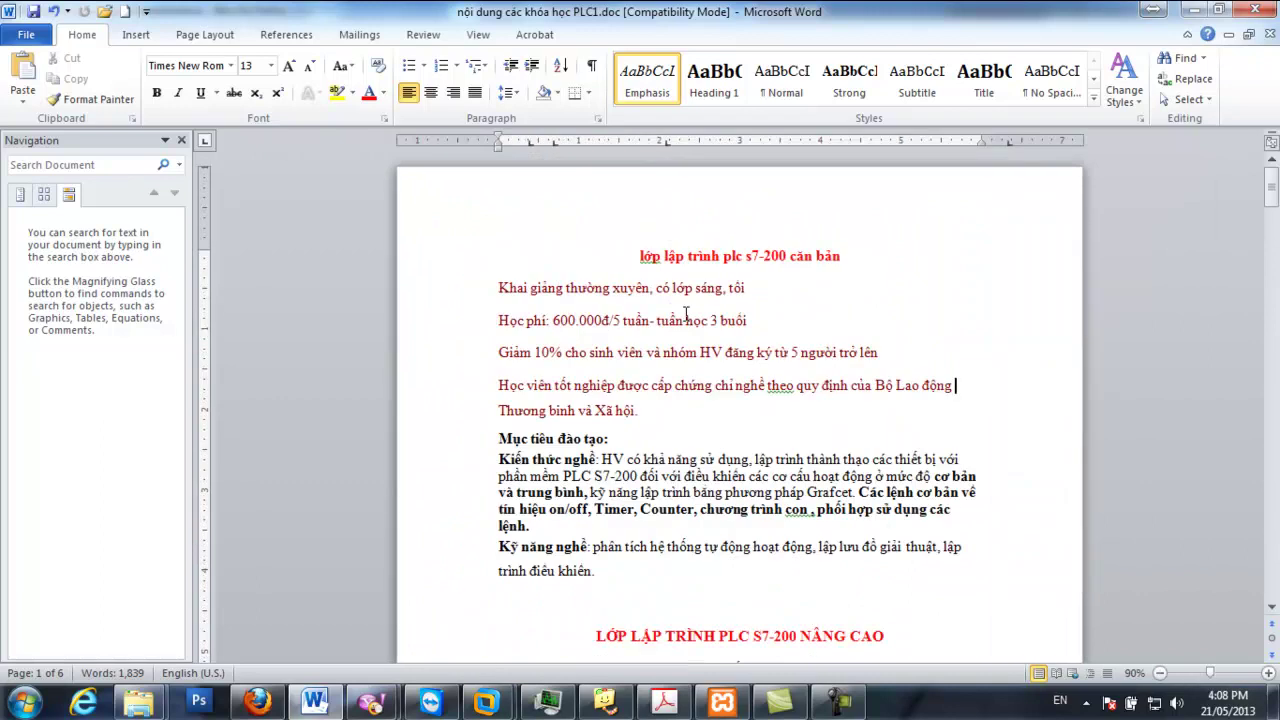
# Switch to Firefox and log in to the Joomla administration with the account's user name and password, dismissing the offer to remember the password
pyautogui.scroll(-5, 686, 316)
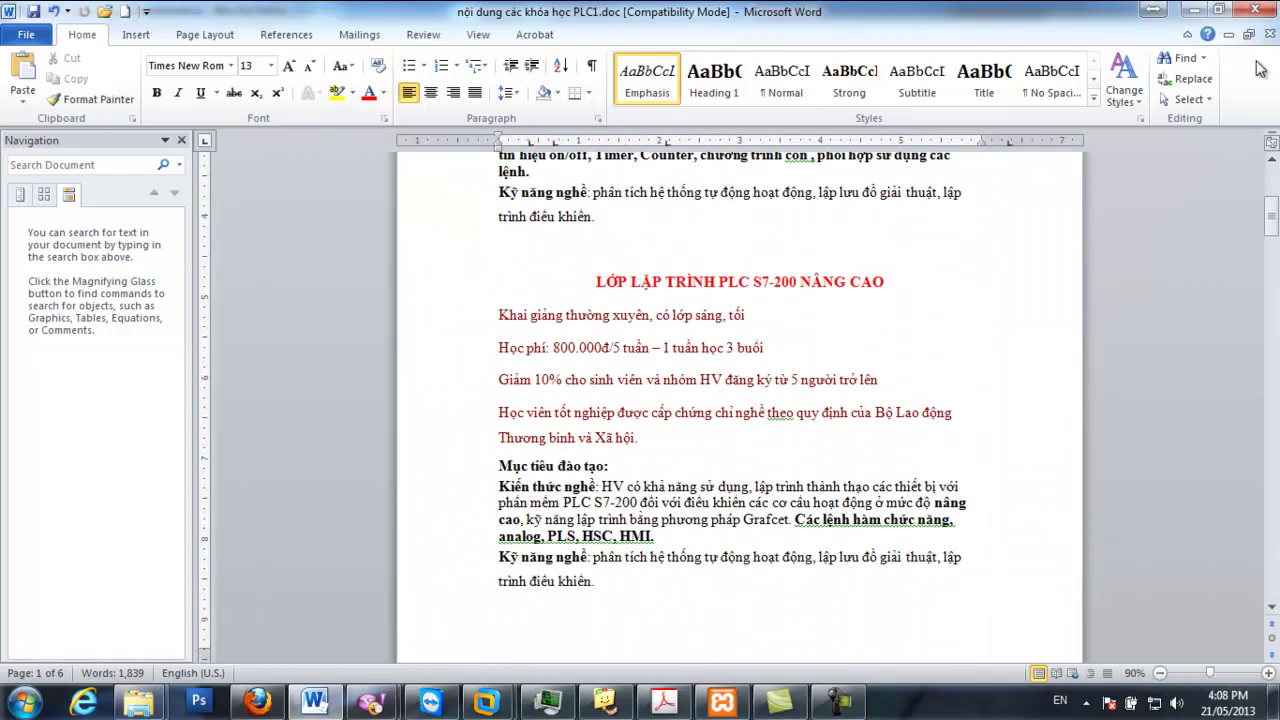
pyautogui.click(1190, 9)
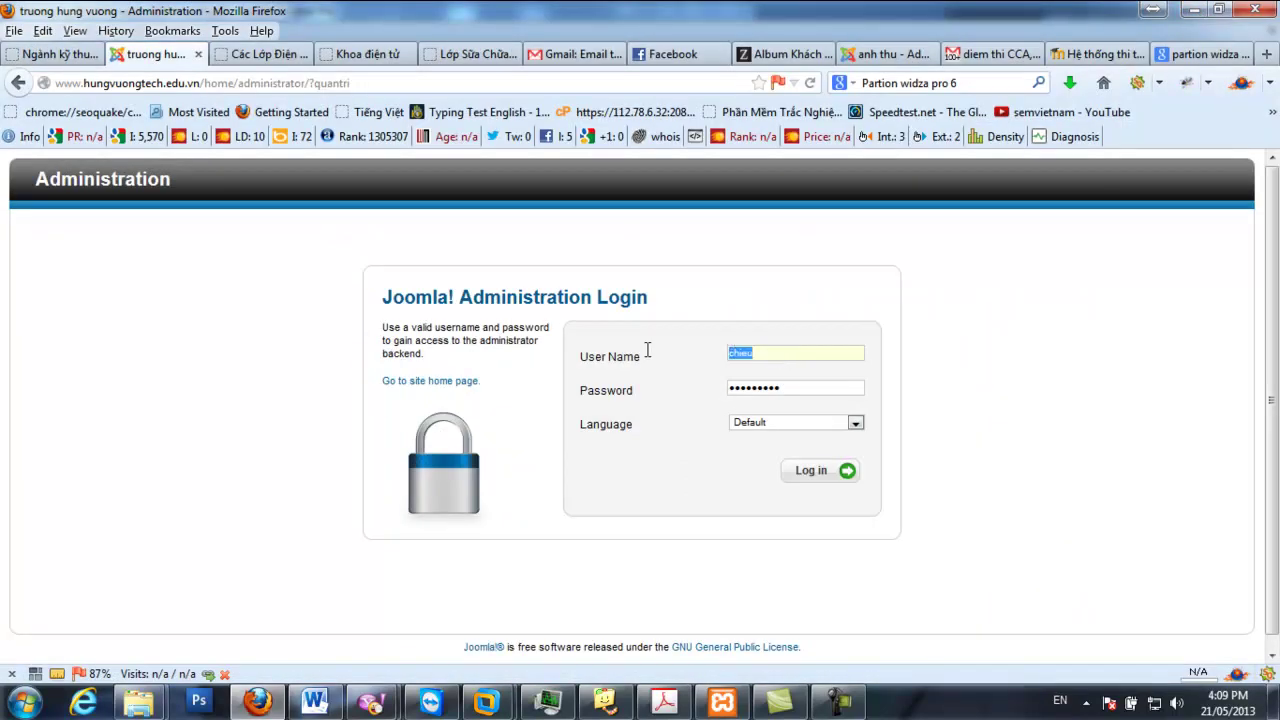
pyautogui.write('chieusinh')
pyautogui.press('Tab')
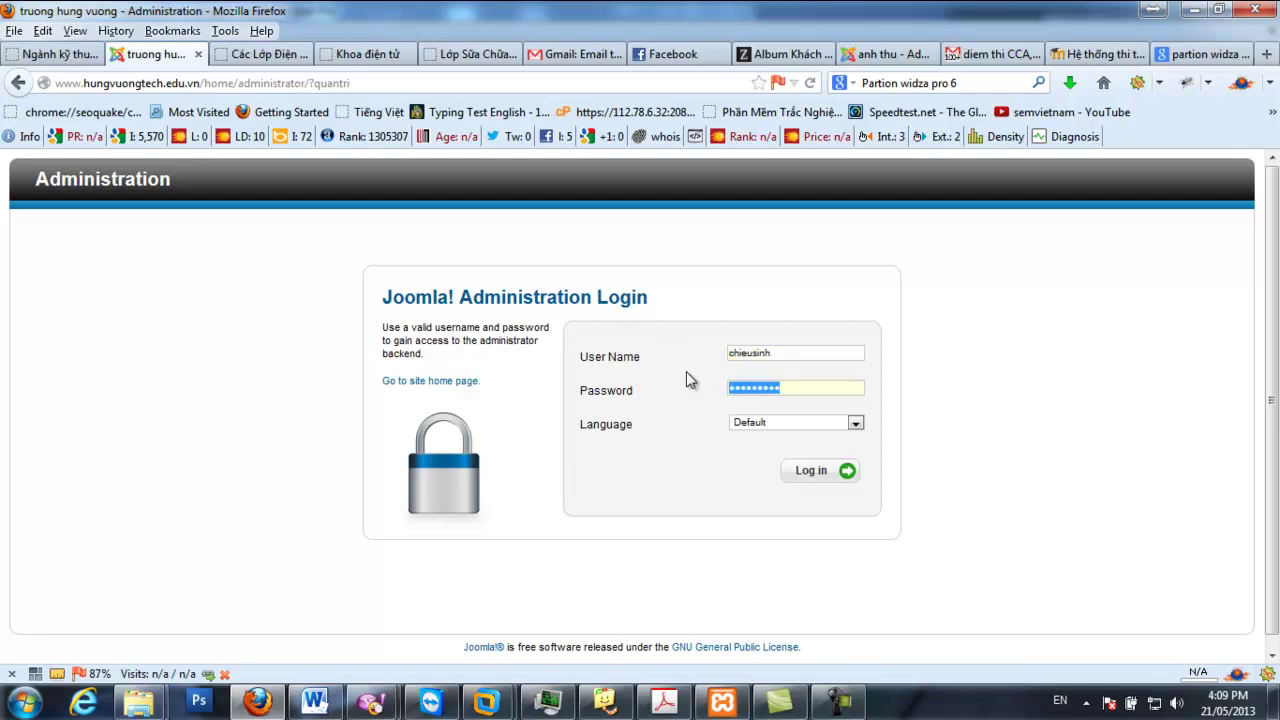
pyautogui.write('•')
pyautogui.press('Return')
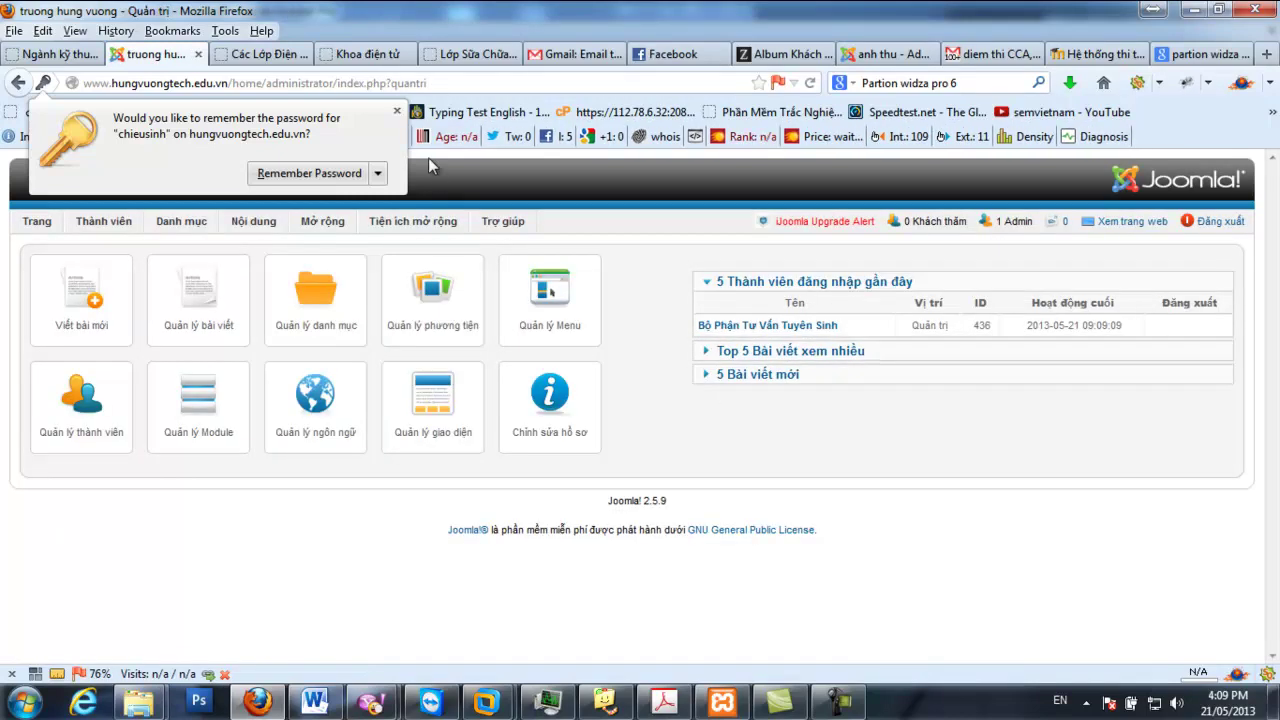
pyautogui.click(397, 114)
# Filter the Joomla article list by the category "Các lớp plc" and start a new article
pyautogui.moveTo(252, 234)
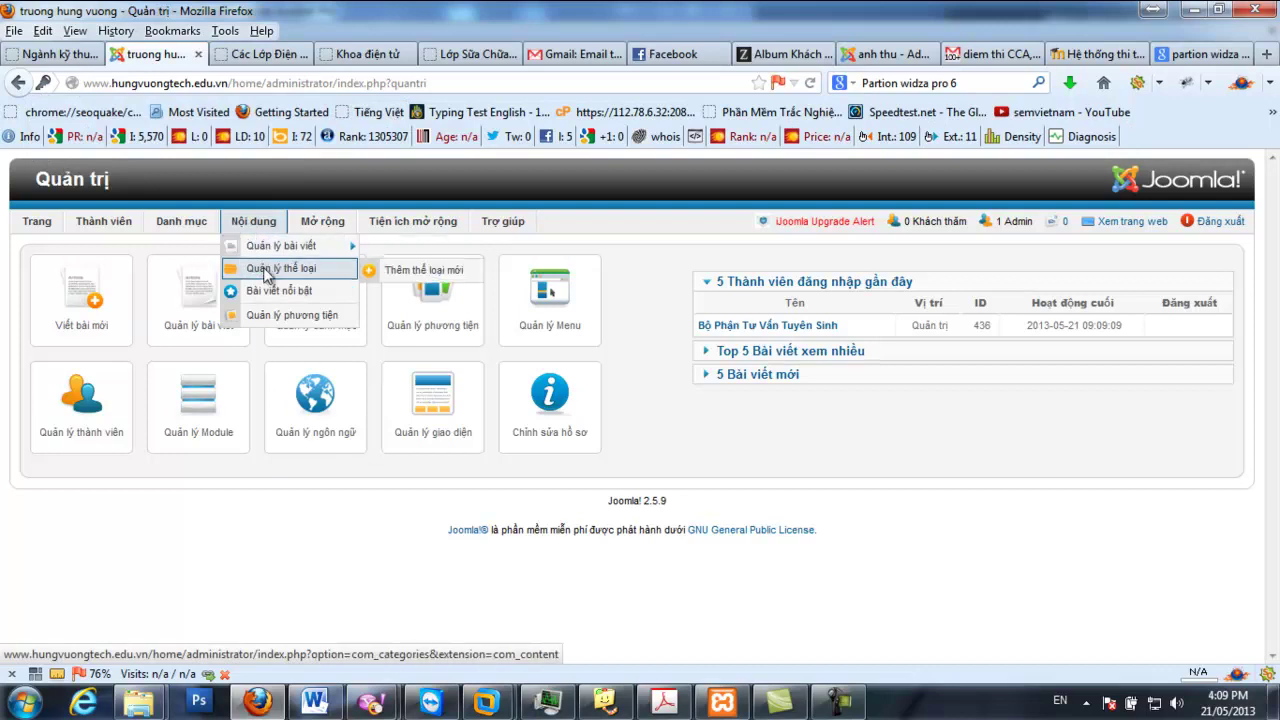
pyautogui.click(275, 249)
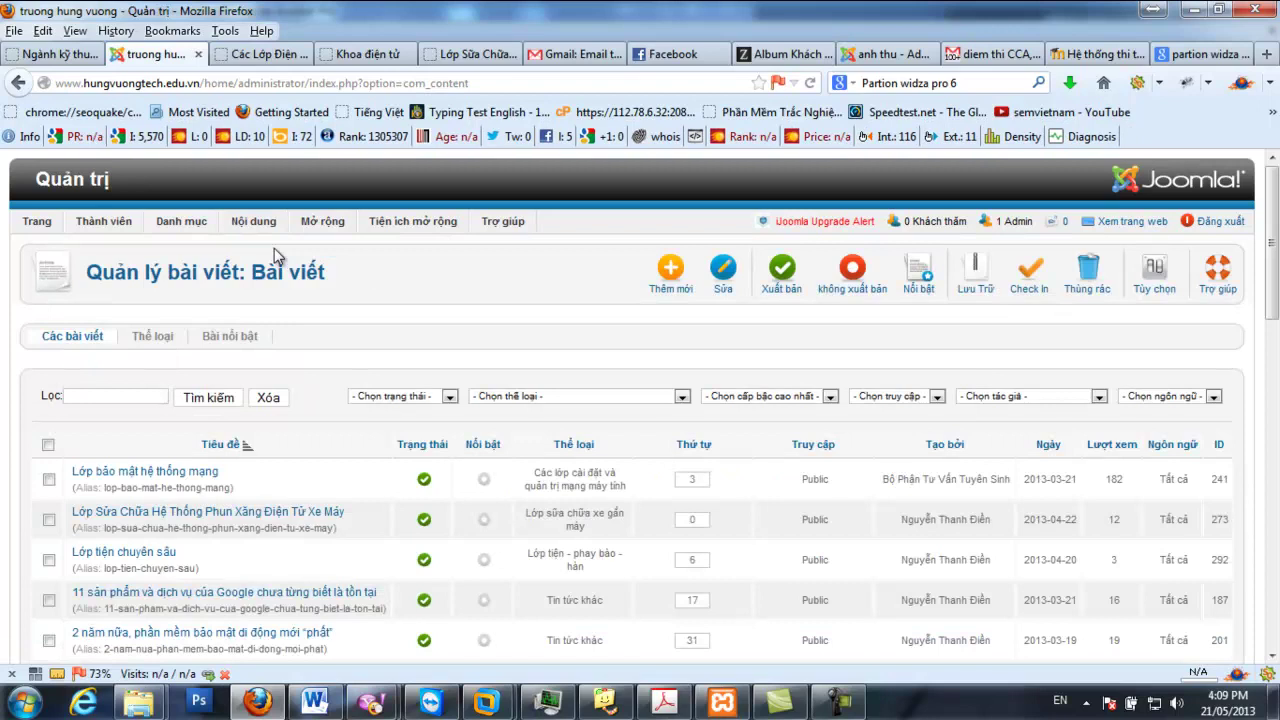
pyautogui.click(640, 400)
pyautogui.scroll(-3, 590, 500)
pyautogui.scroll(-10, 555, 528)
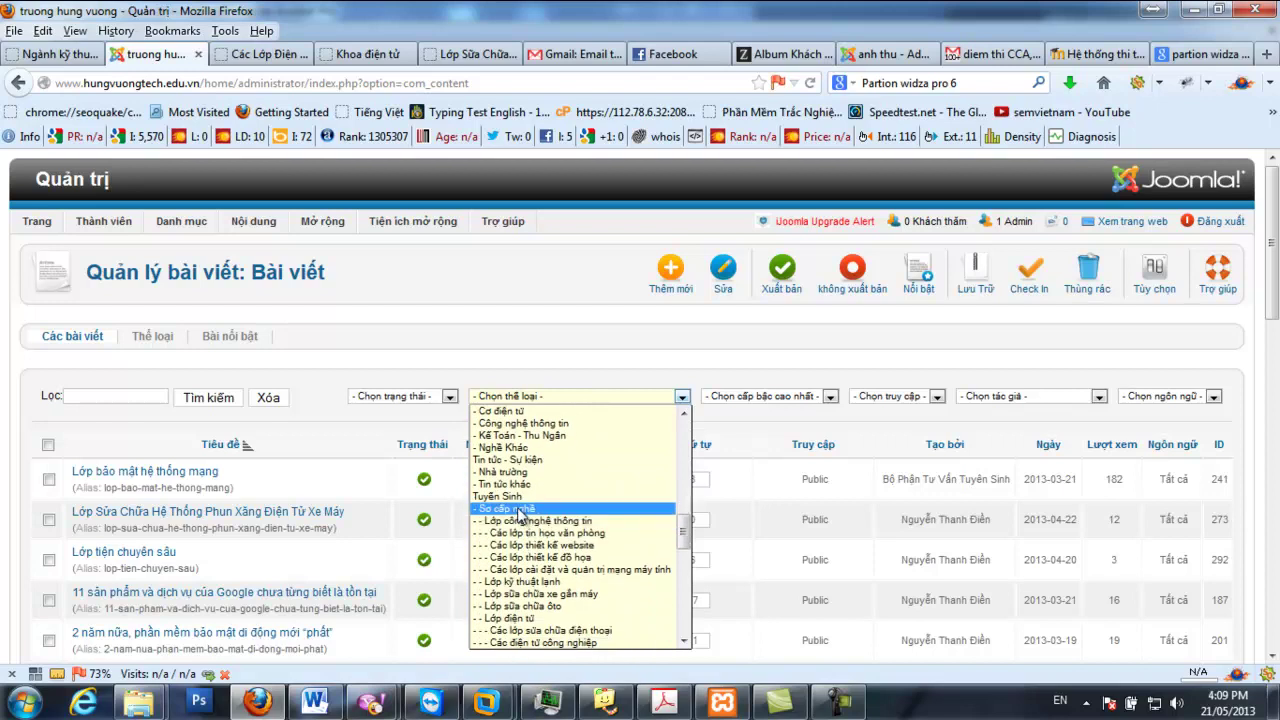
pyautogui.scroll(-1, 520, 555)
pyautogui.scroll(-1, 520, 555)
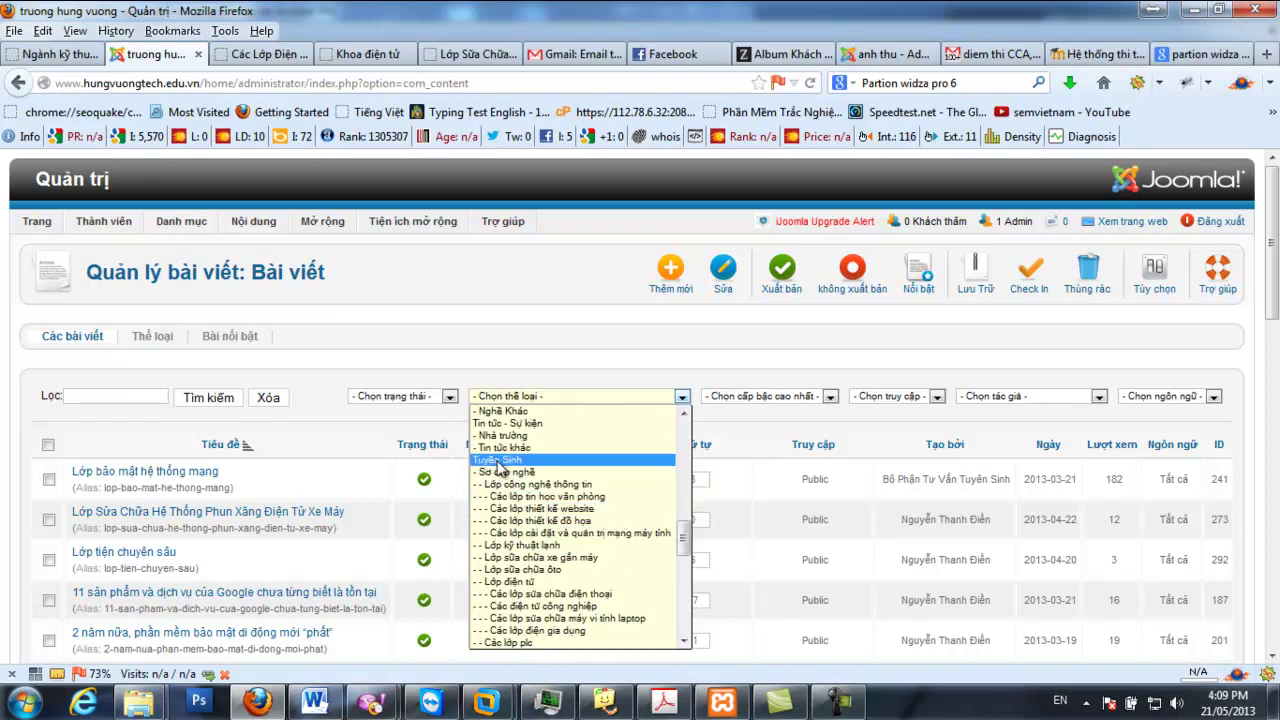
pyautogui.scroll(-2, 512, 572)
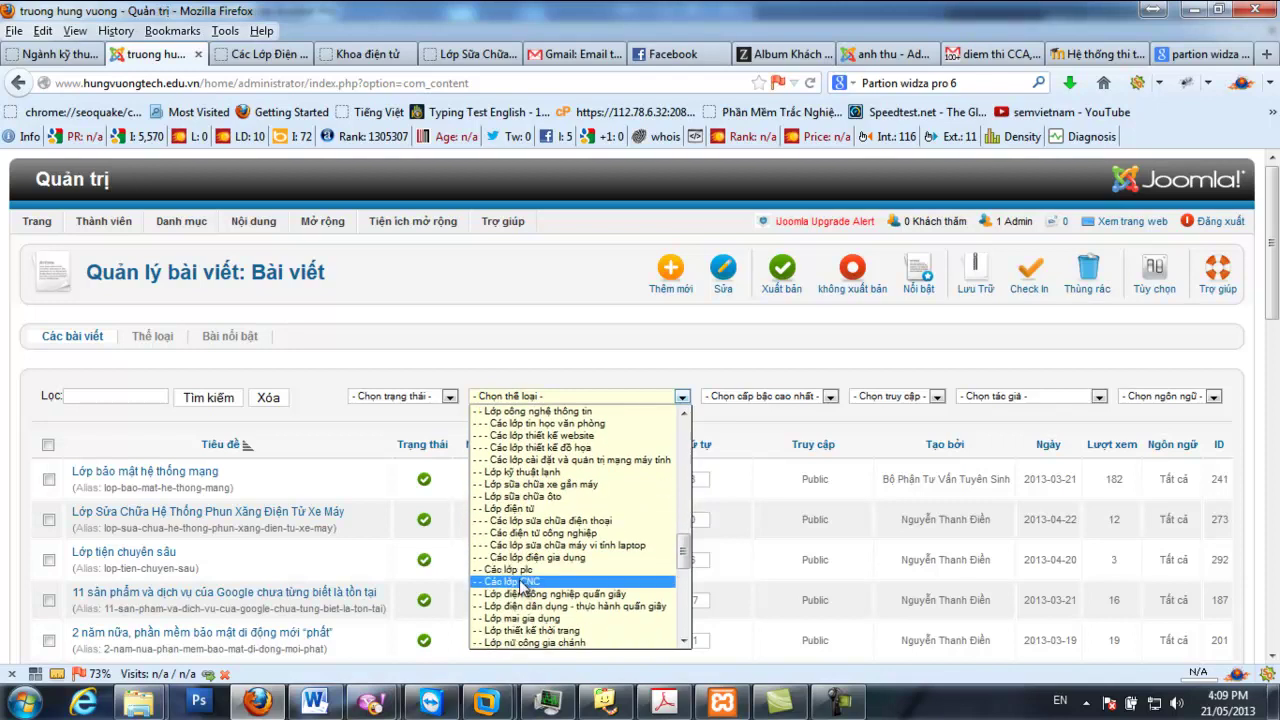
pyautogui.click(520, 570)
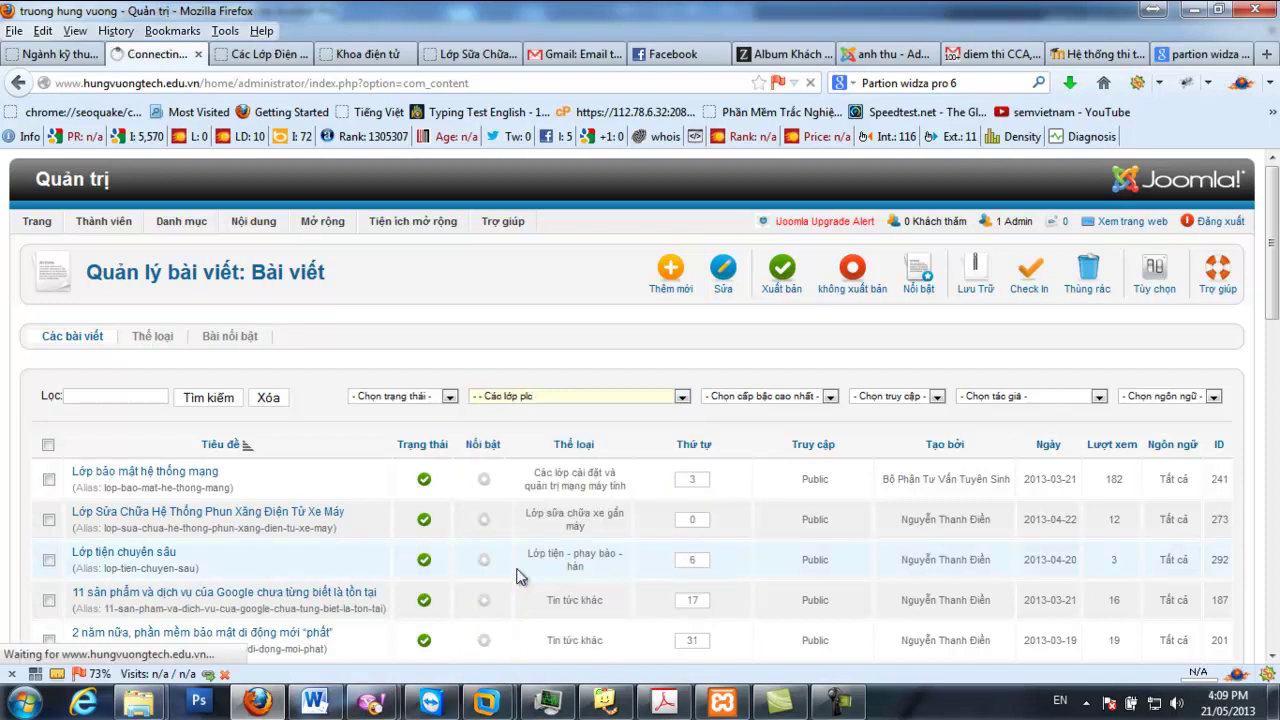
pyautogui.click(675, 278)
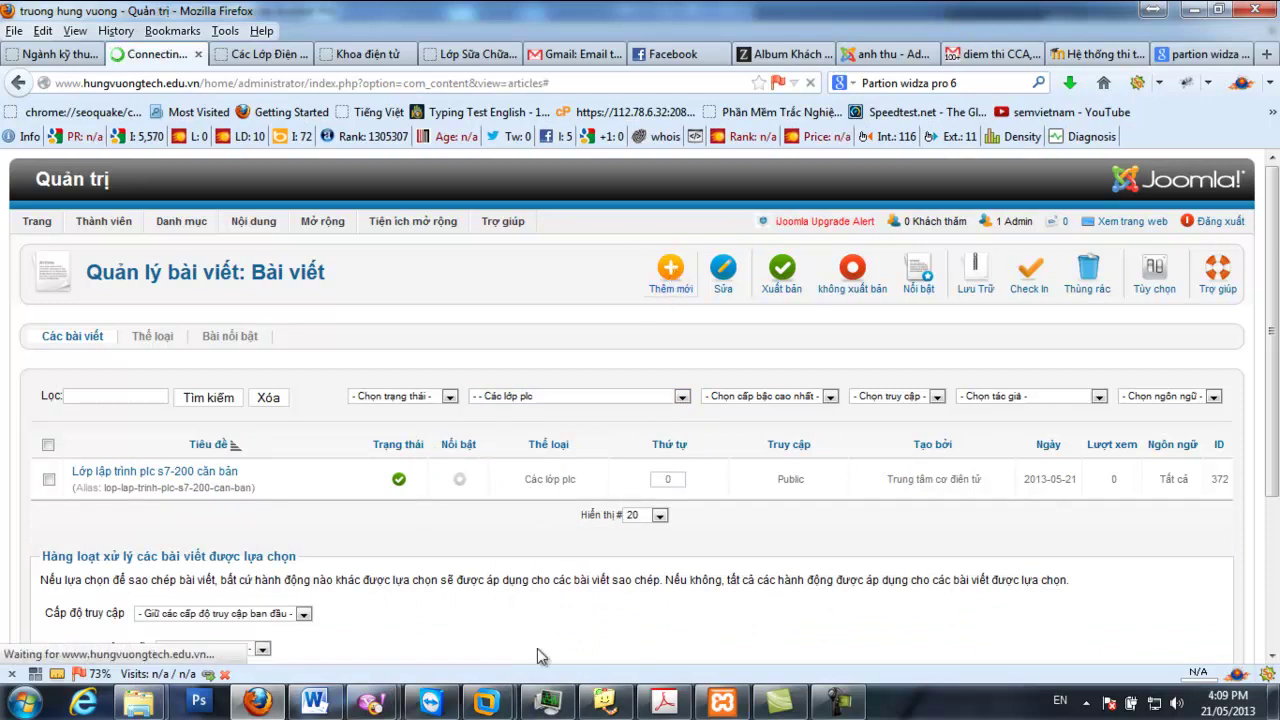
# Switch to Word and change the heading "LỚP LẬP TRÌNH PLC S7-200 NÂNG CAO" to lowercase
pyautogui.click(314, 701)
pyautogui.click(821, 283)
pyautogui.moveTo(890, 281); pyautogui.dragTo(589, 277)
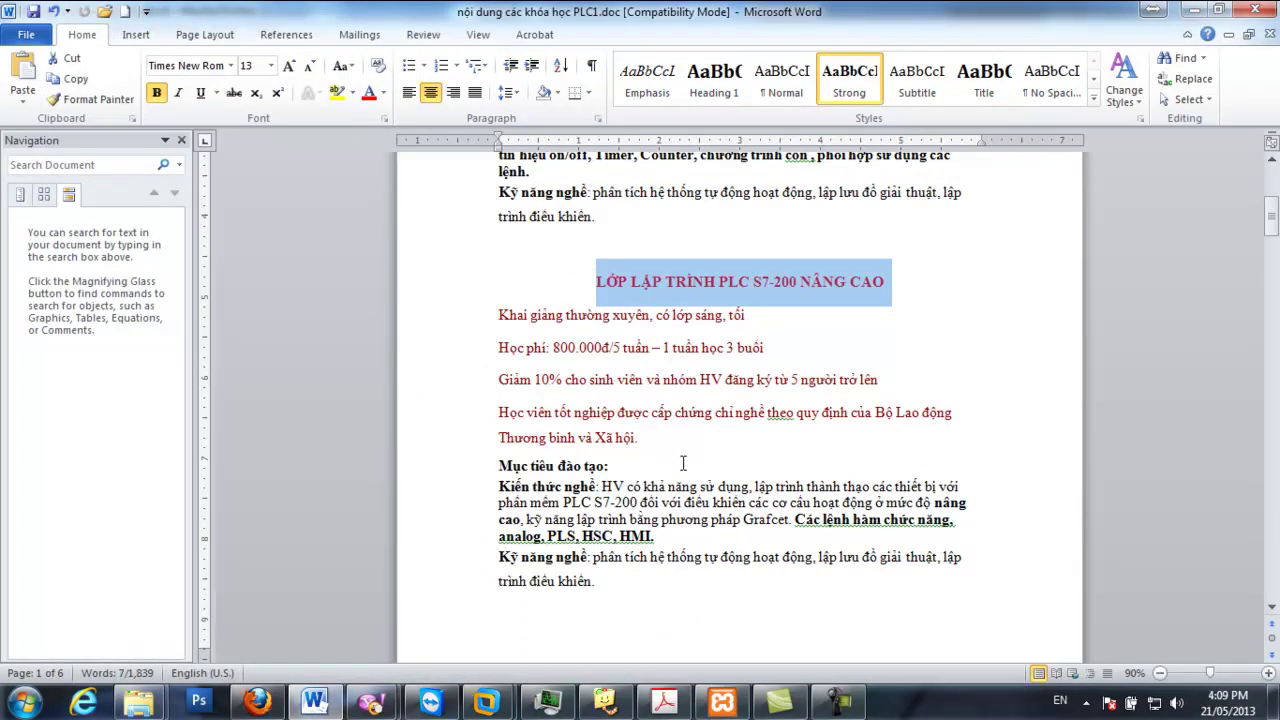
pyautogui.hotkey('shift', 'F3')
pyautogui.hotkey('shift', 'F3')
pyautogui.hotkey('shift', 'F3')
pyautogui.hotkey('shift', 'F3')
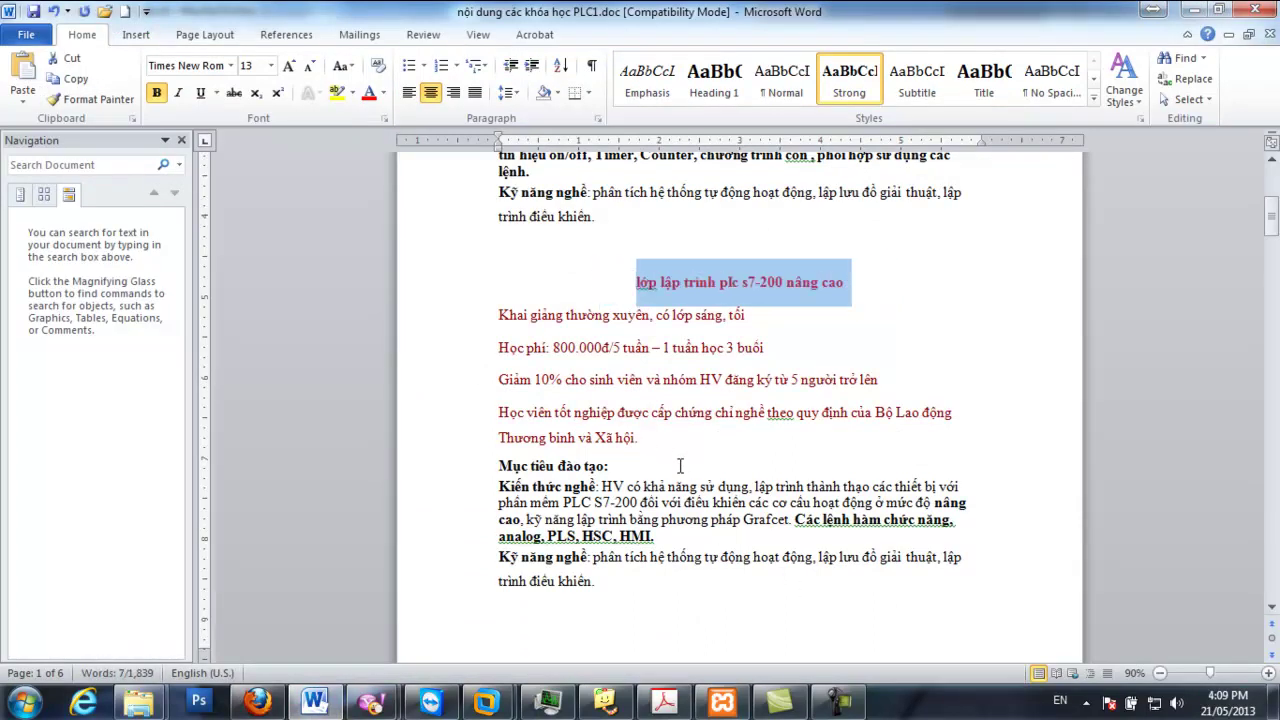
# Return to Firefox and enter the copied heading as the article title, capitalized as "Lớp lập trình plc s7-200 nâng cao"
pyautogui.click(1153, 9)
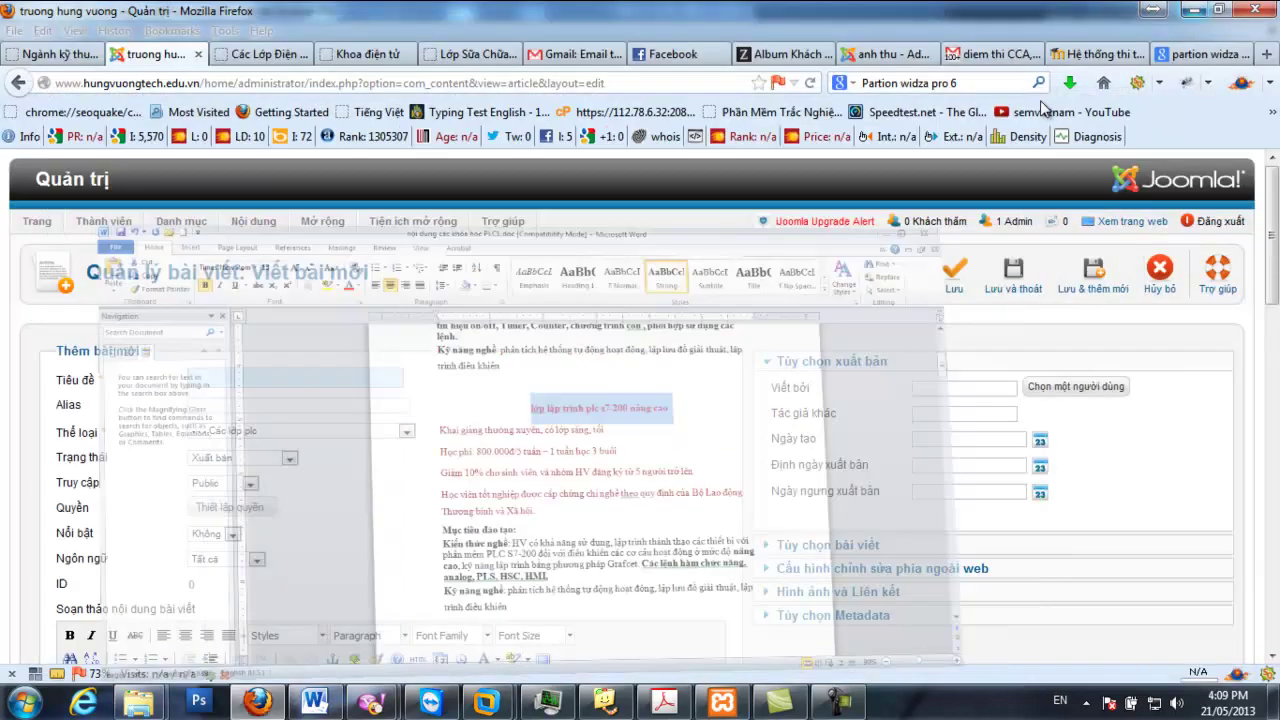
pyautogui.write('lớp lập trình plc s7-200 nâng cao')
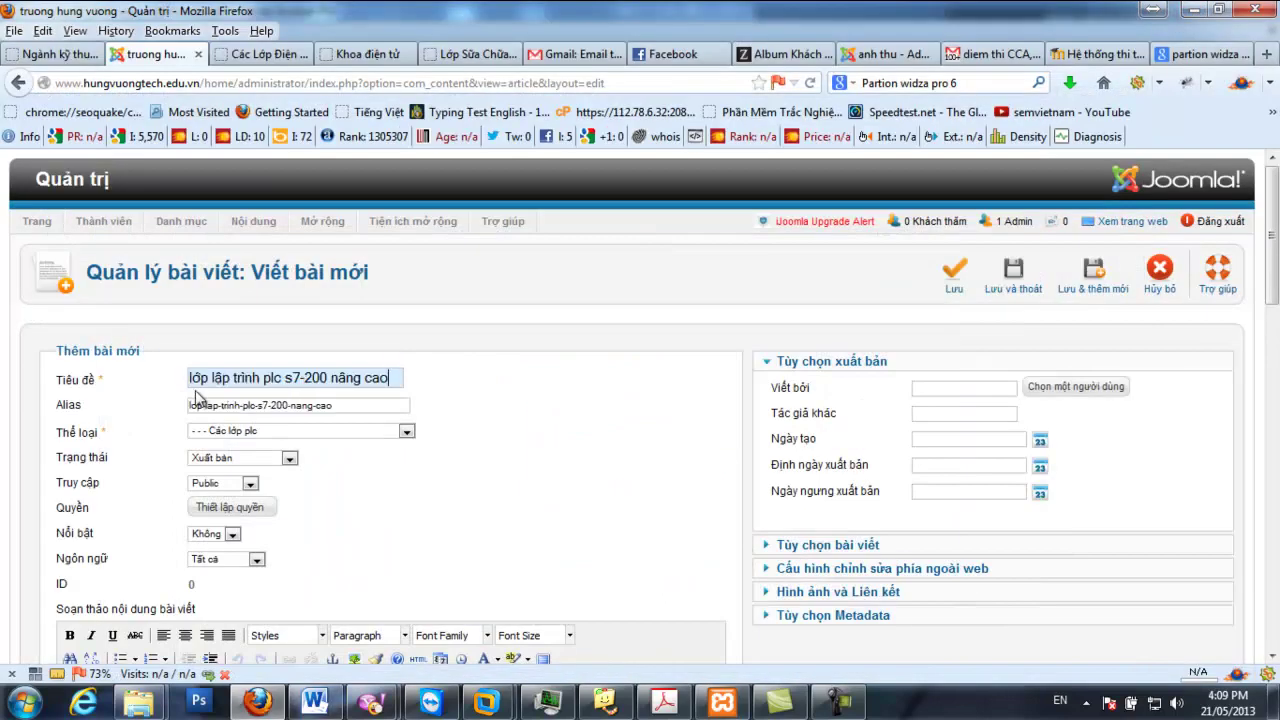
pyautogui.press('BackSpace')
pyautogui.write('L')
# Change "plc" to uppercase "PLC" in the article title
pyautogui.moveTo(275, 378); pyautogui.dragTo(344, 372)
pyautogui.click(340, 377)
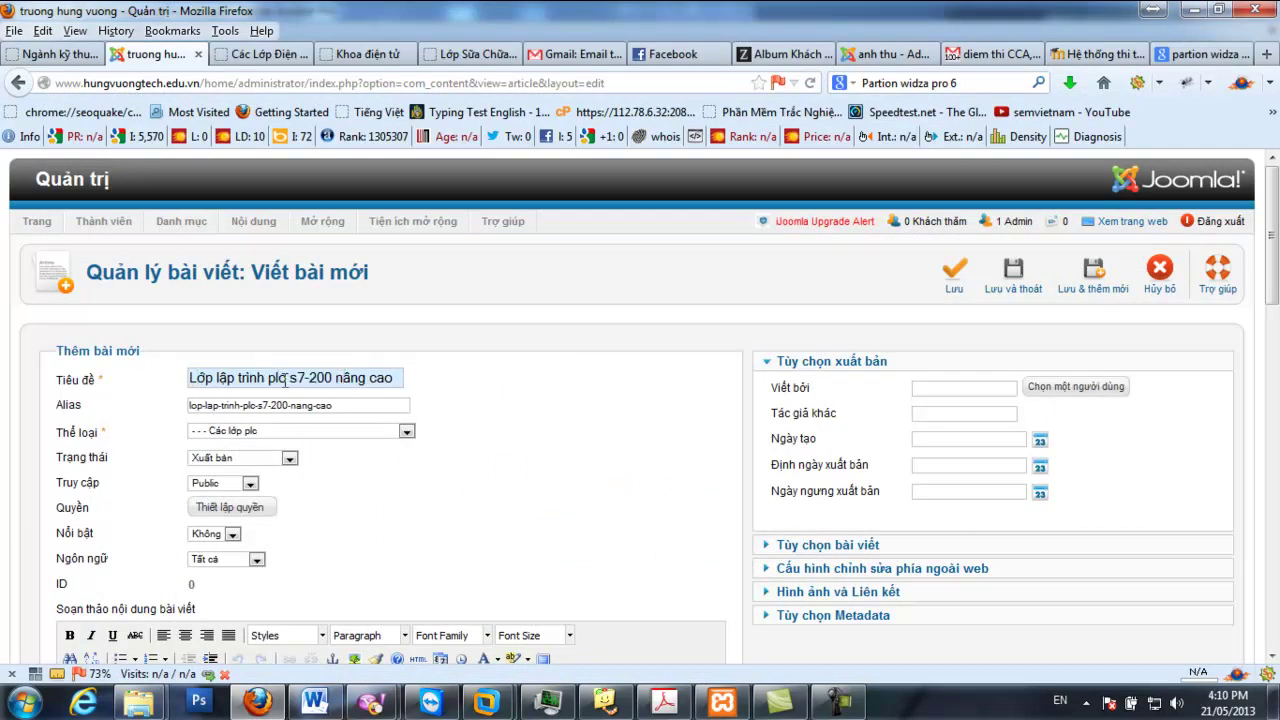
pyautogui.write('plc')
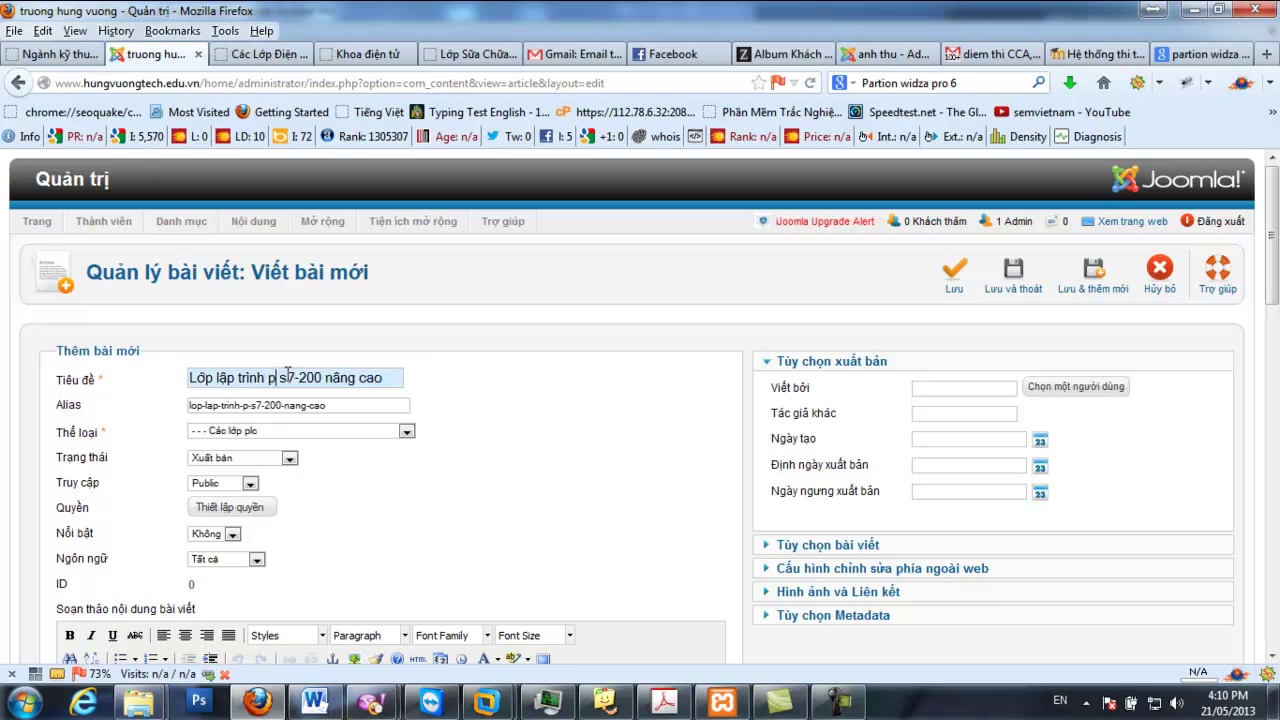
pyautogui.press('BackSpace')
pyautogui.press('BackSpace')
pyautogui.write('P')
pyautogui.press('BackSpace')
pyautogui.press('BackSpace')
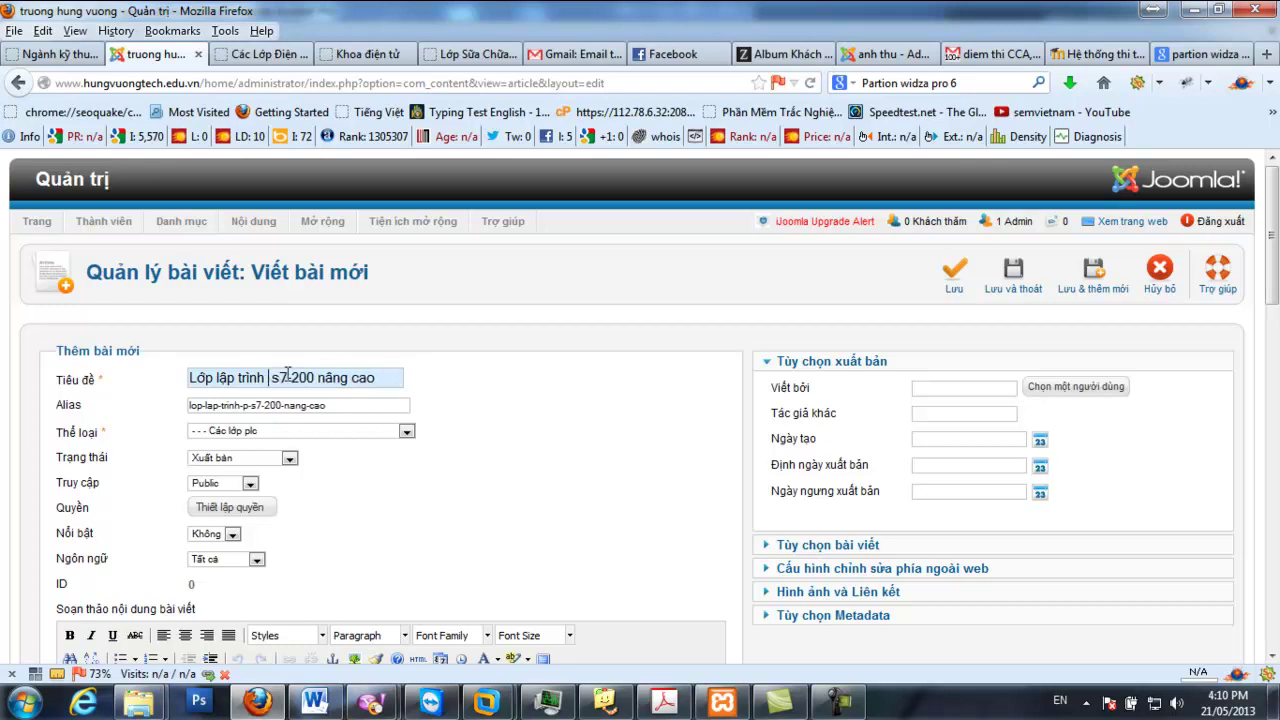
pyautogui.write('[')
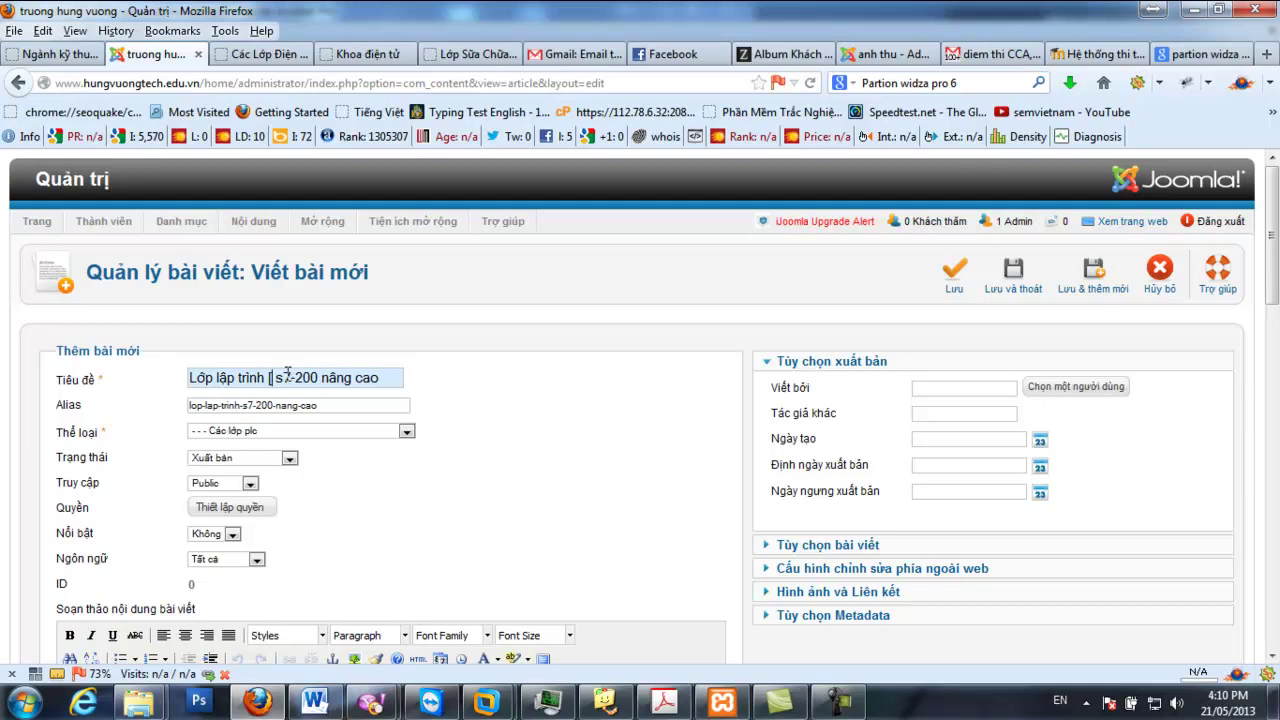
pyautogui.press('BackSpace')
pyautogui.write('P')
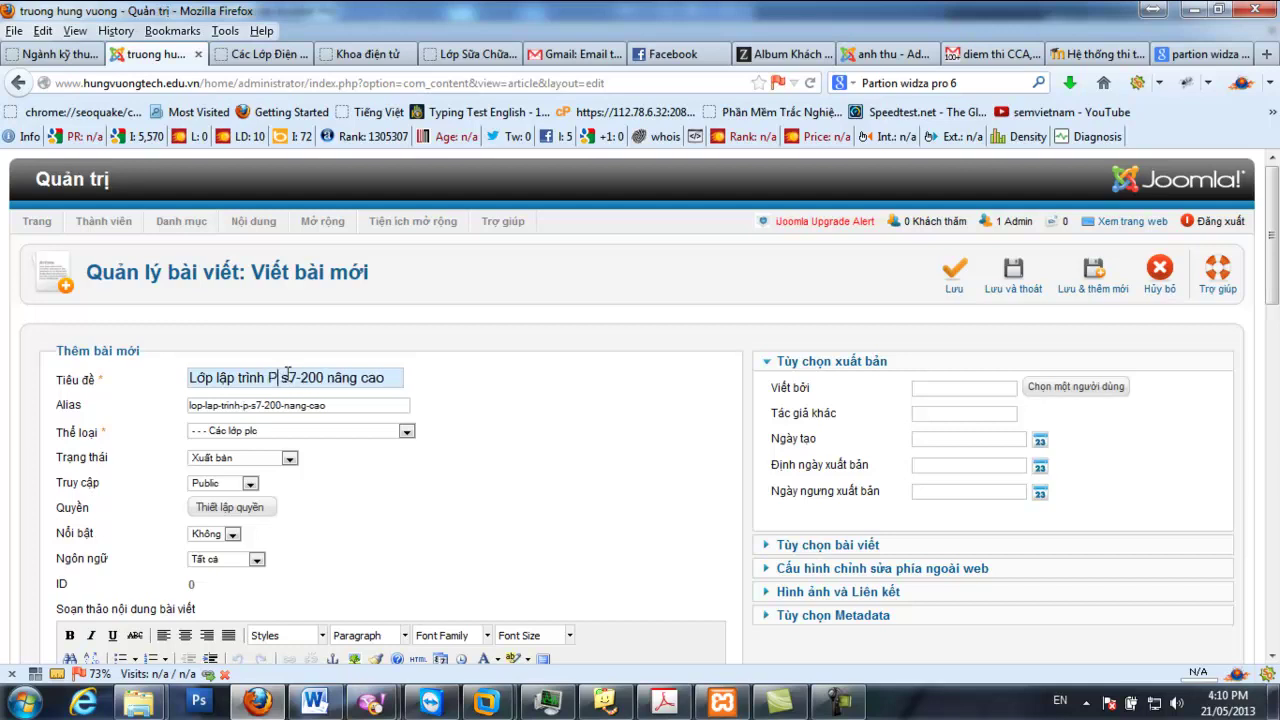
pyautogui.press('Left')
pyautogui.write('LC')
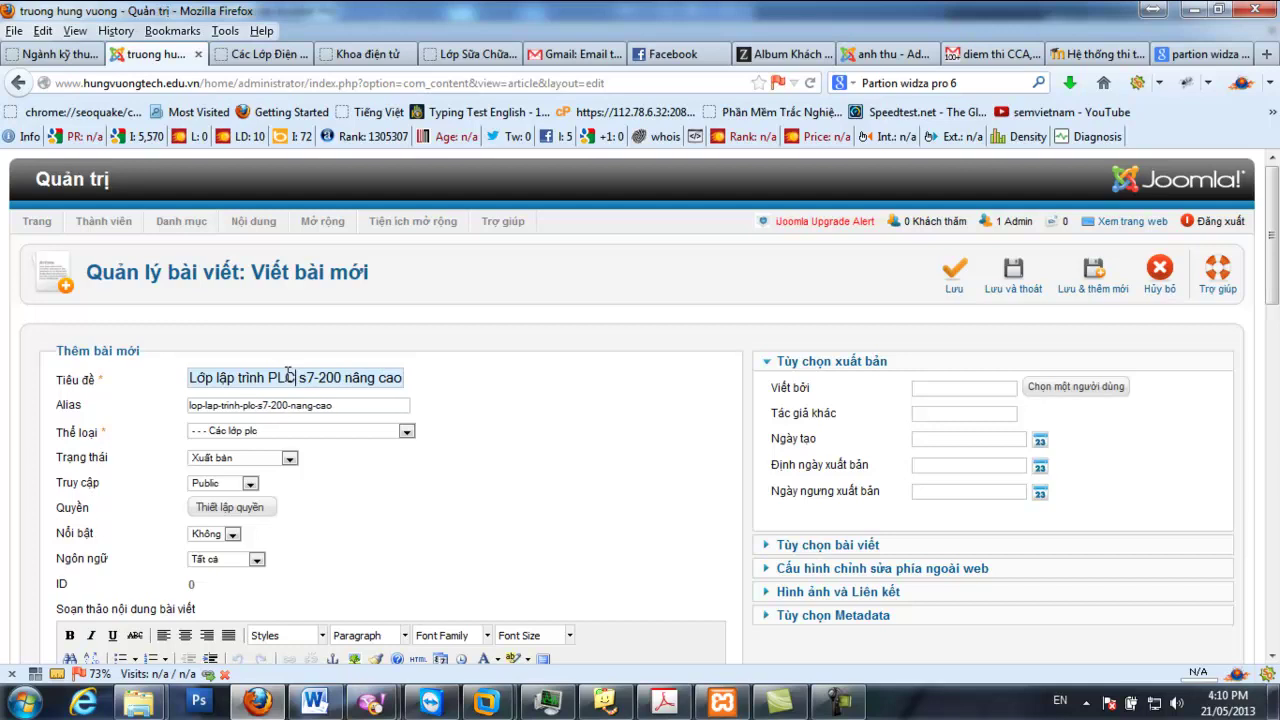
# Copy the advanced S7-200 course description below its heading from the Word document and paste it into the article's content in Firefox
pyautogui.scroll(-4, 354, 440)
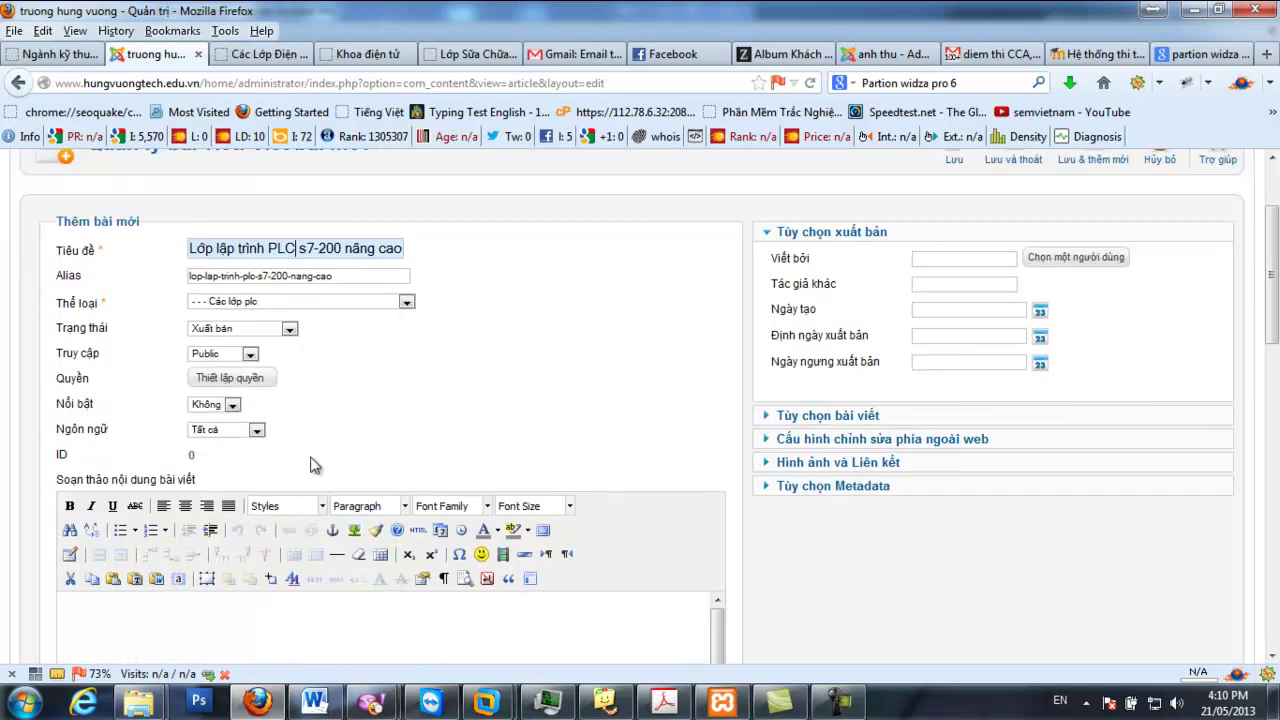
pyautogui.click(314, 700)
pyautogui.click(499, 315)
pyautogui.keyDown('shift'); pyautogui.click(666, 614); pyautogui.keyUp('shift')
pyautogui.hotkey('ctrl', 'c')
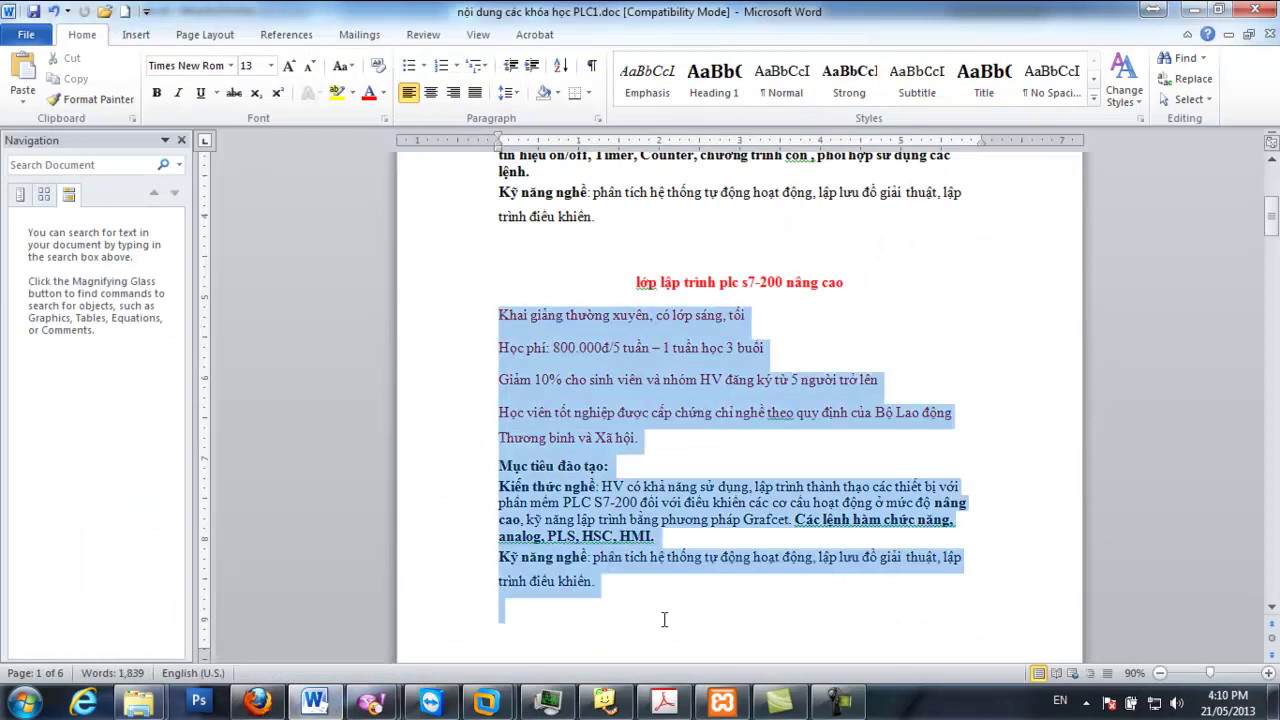
pyautogui.click(1190, 9)
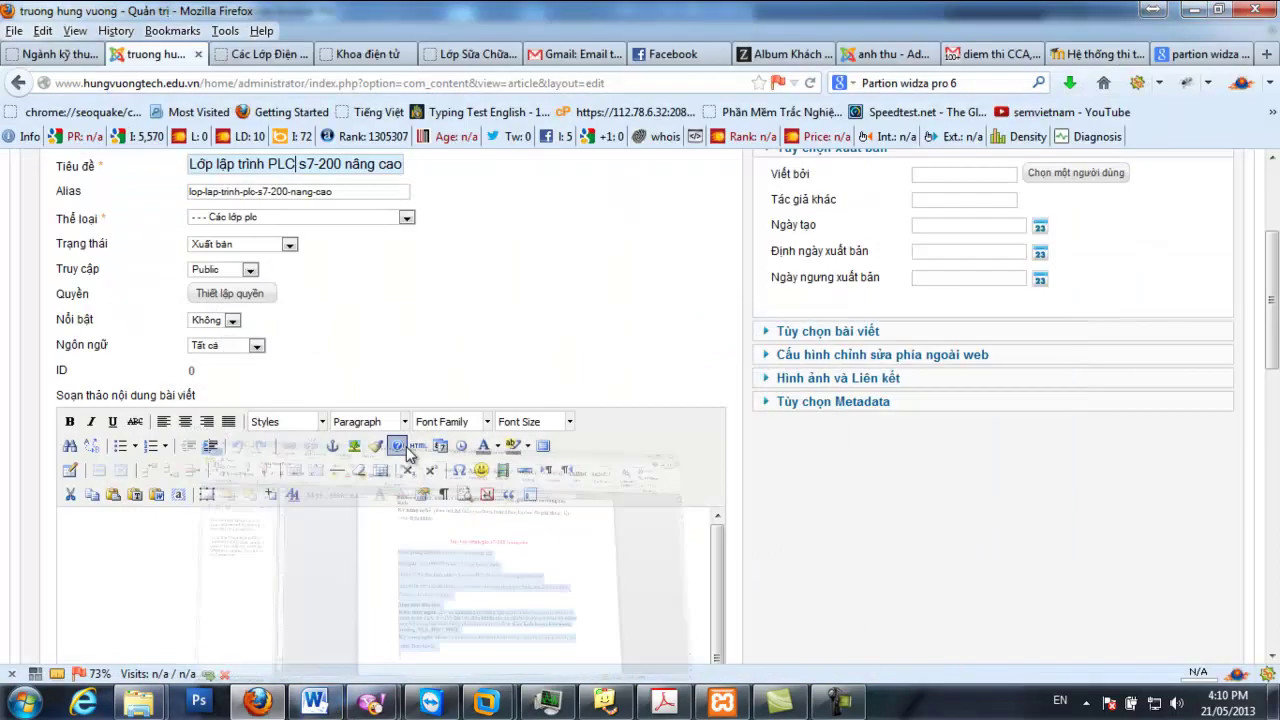
pyautogui.click(263, 547)
pyautogui.hotkey('ctrl', 'v')
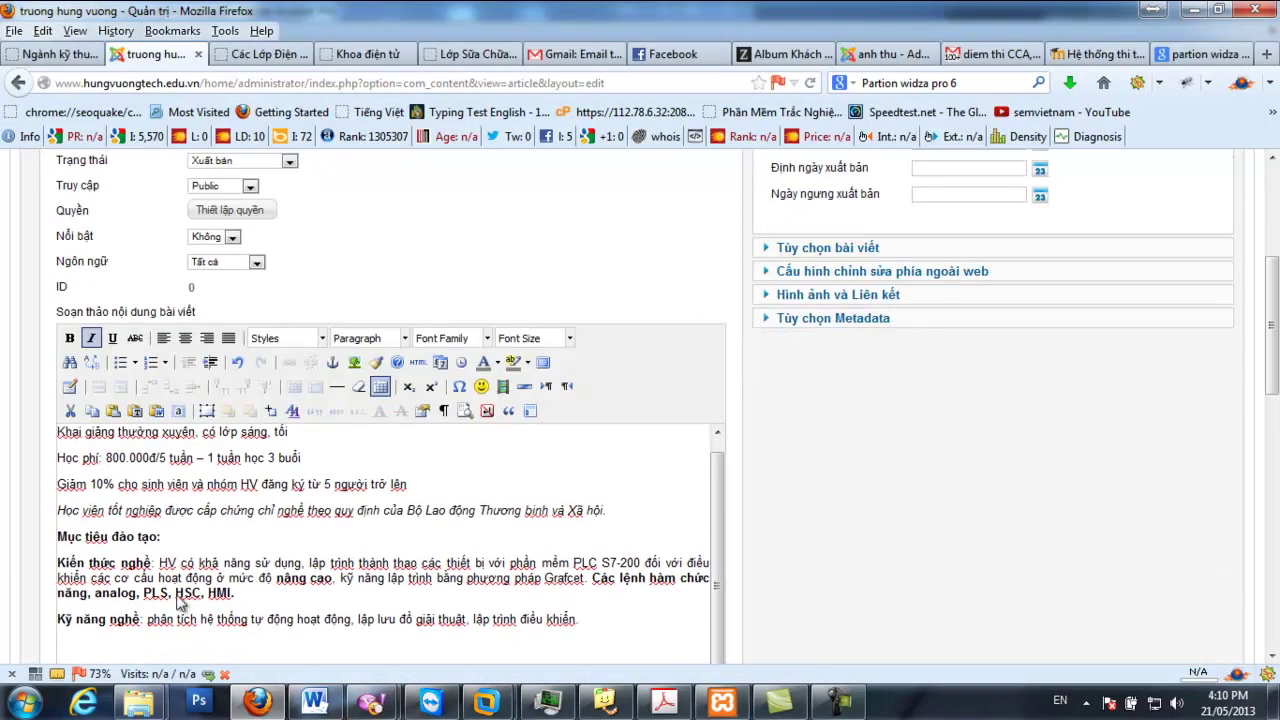
# Add "Xem :" below the description and insert a link to "Lịch khai giảng và bảng giá học phí các lớp ngắn hạn" from the category "Thông tin tuyển sinh"
pyautogui.scroll(-3, 283, 560)
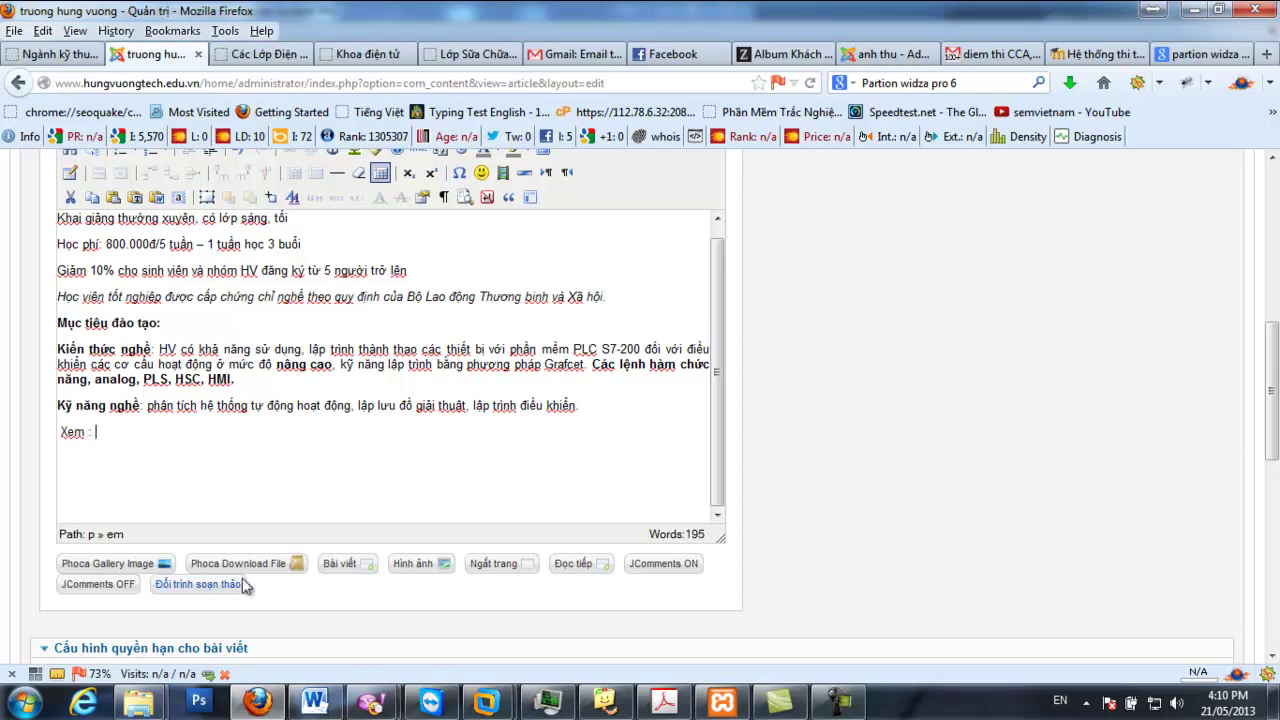
pyautogui.click(327, 570)
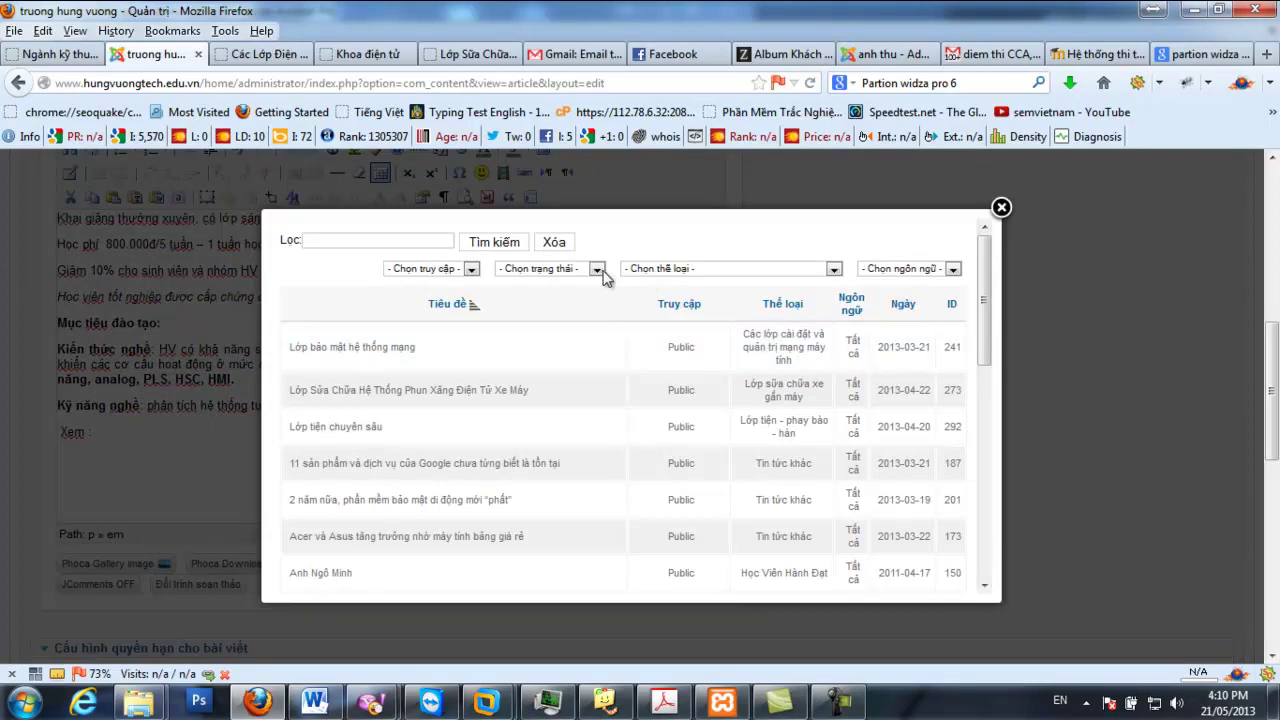
pyautogui.click(655, 272)
pyautogui.scroll(-5, 690, 428)
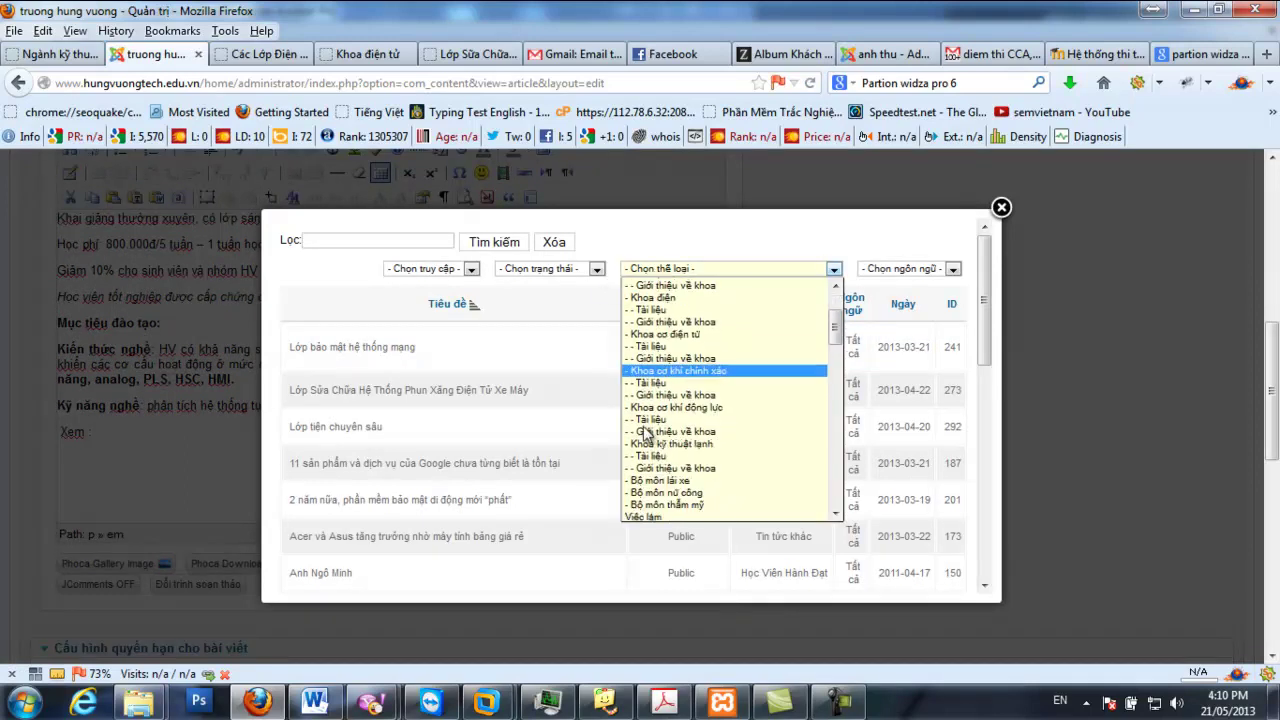
pyautogui.scroll(-3, 690, 428)
pyautogui.scroll(8, 688, 422)
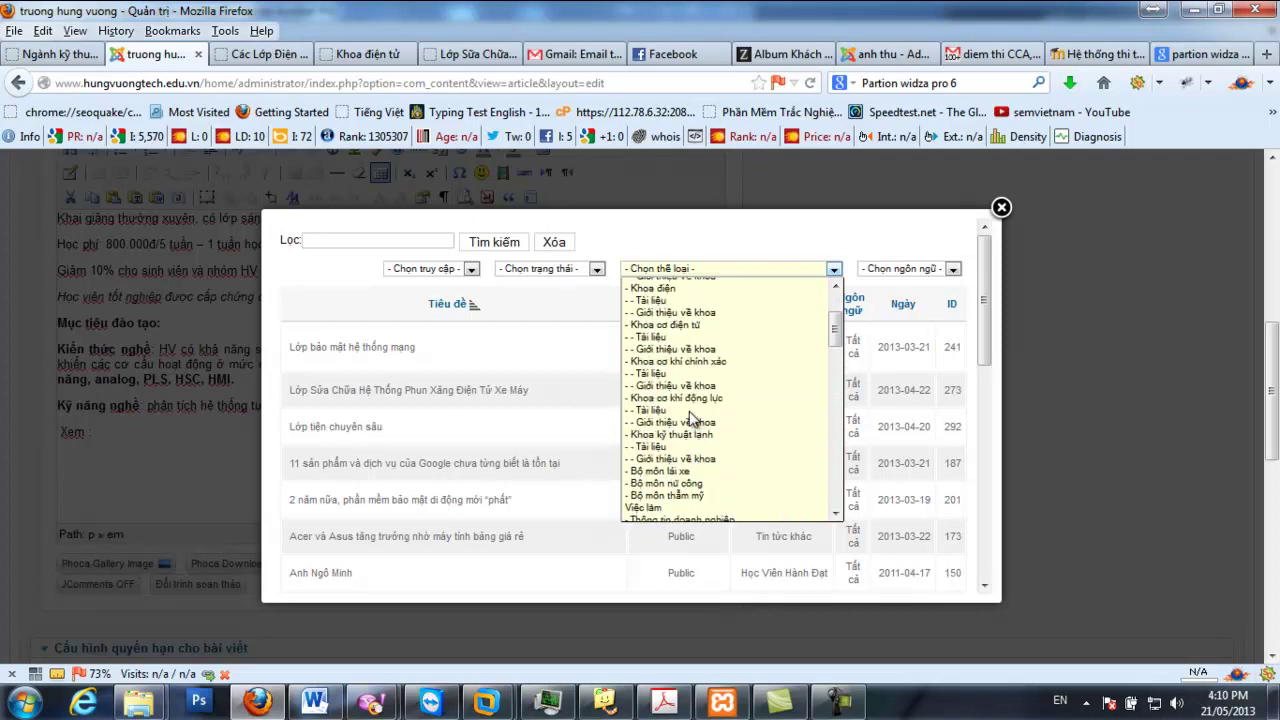
pyautogui.scroll(-5, 686, 416)
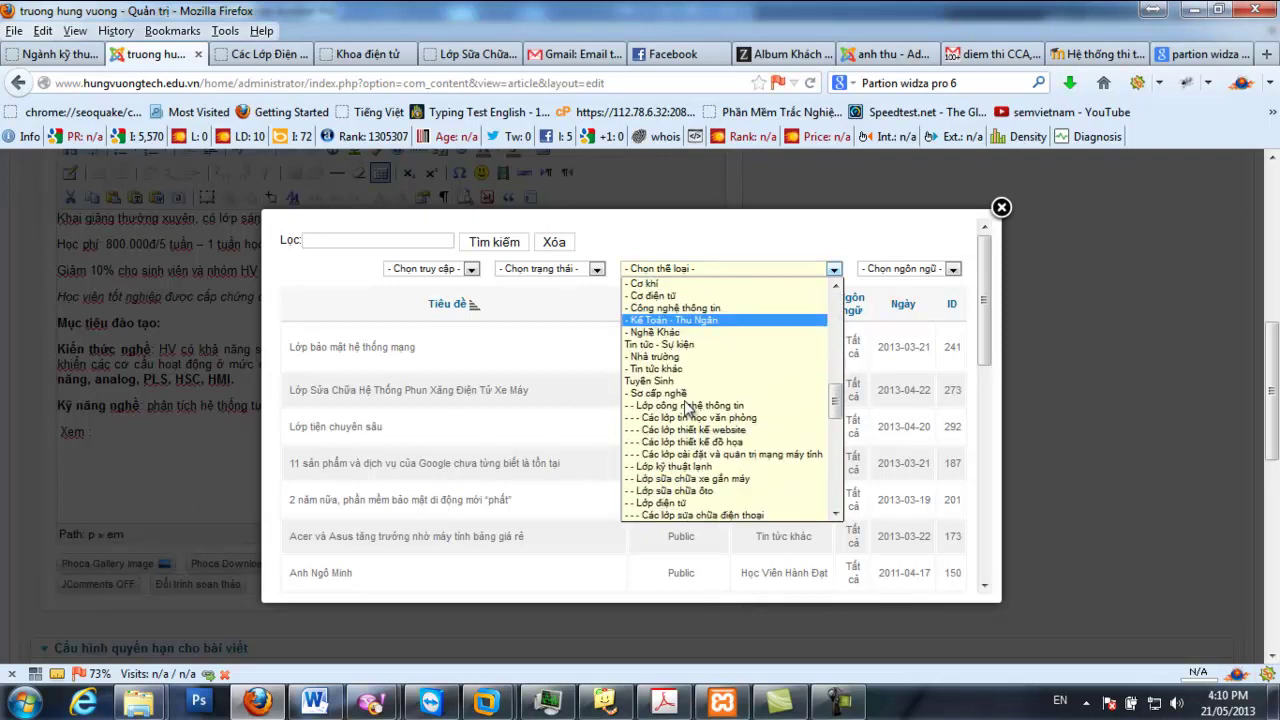
pyautogui.scroll(-8, 655, 440)
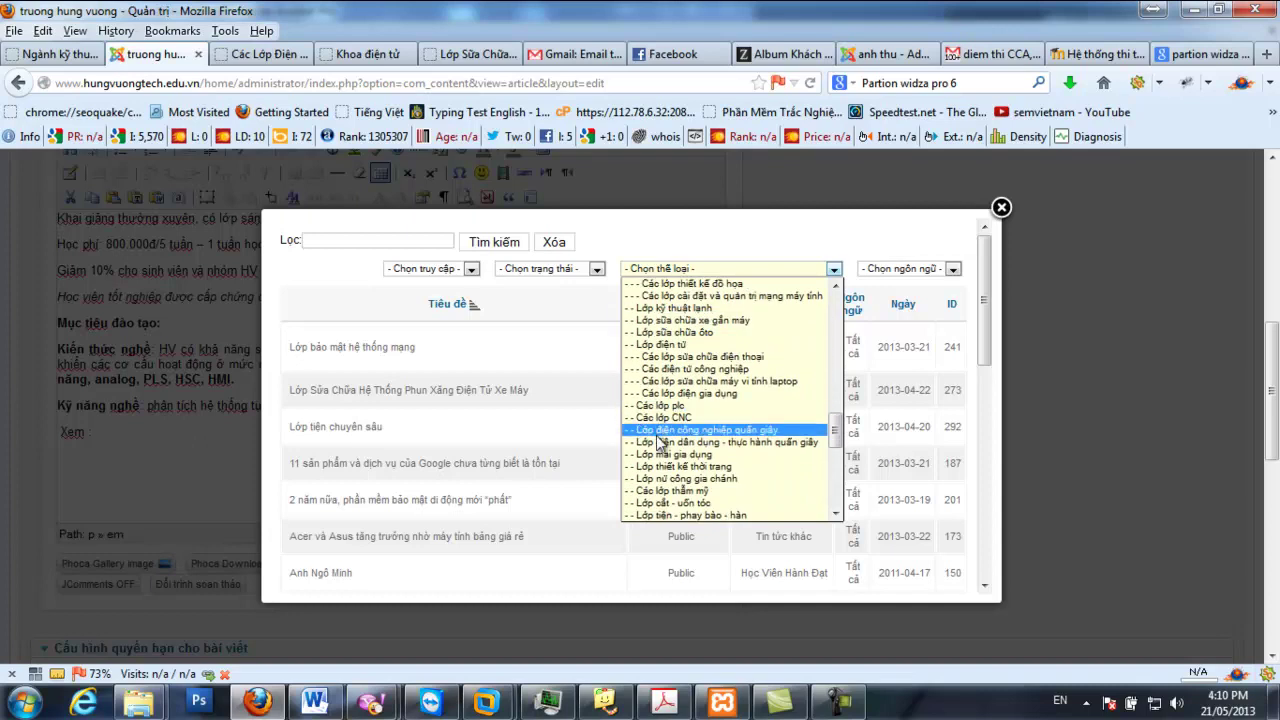
pyautogui.click(667, 445)
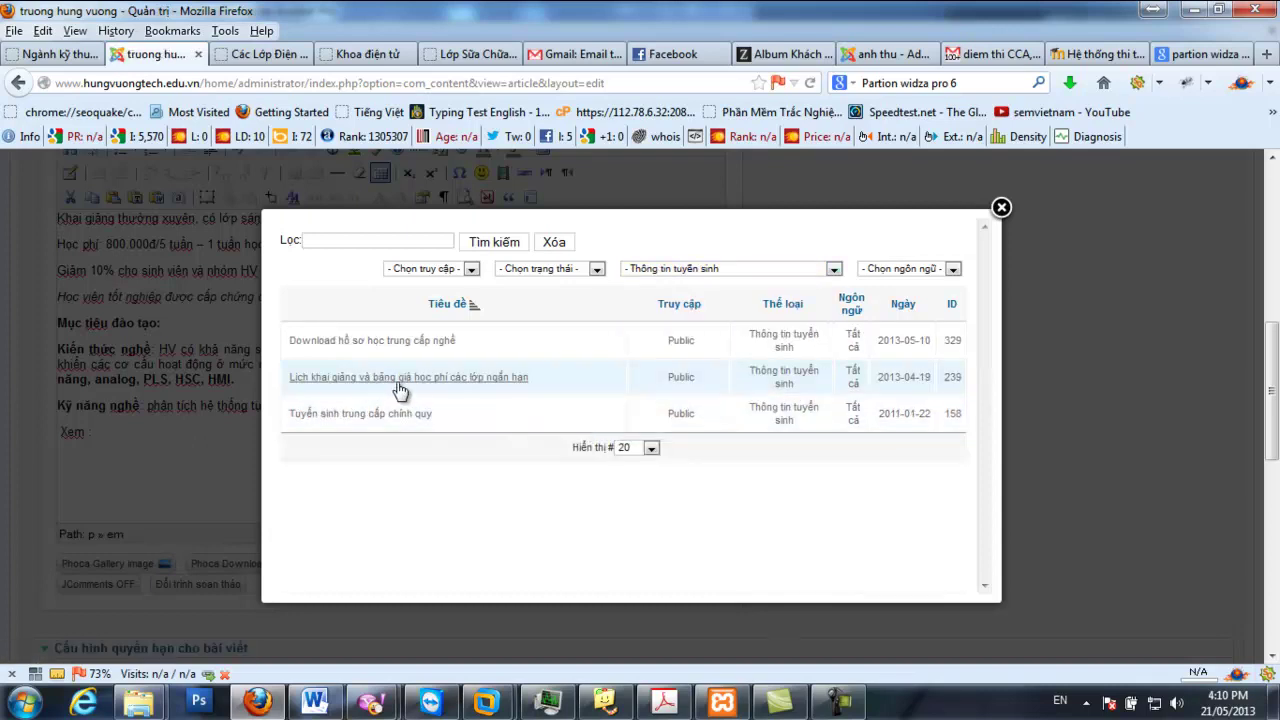
pyautogui.click(414, 382)
# Make the "Xem :" link line bold and insert an empty line above it
pyautogui.moveTo(384, 432); pyautogui.dragTo(53, 445)
pyautogui.hotkey('ctrl', 'b')
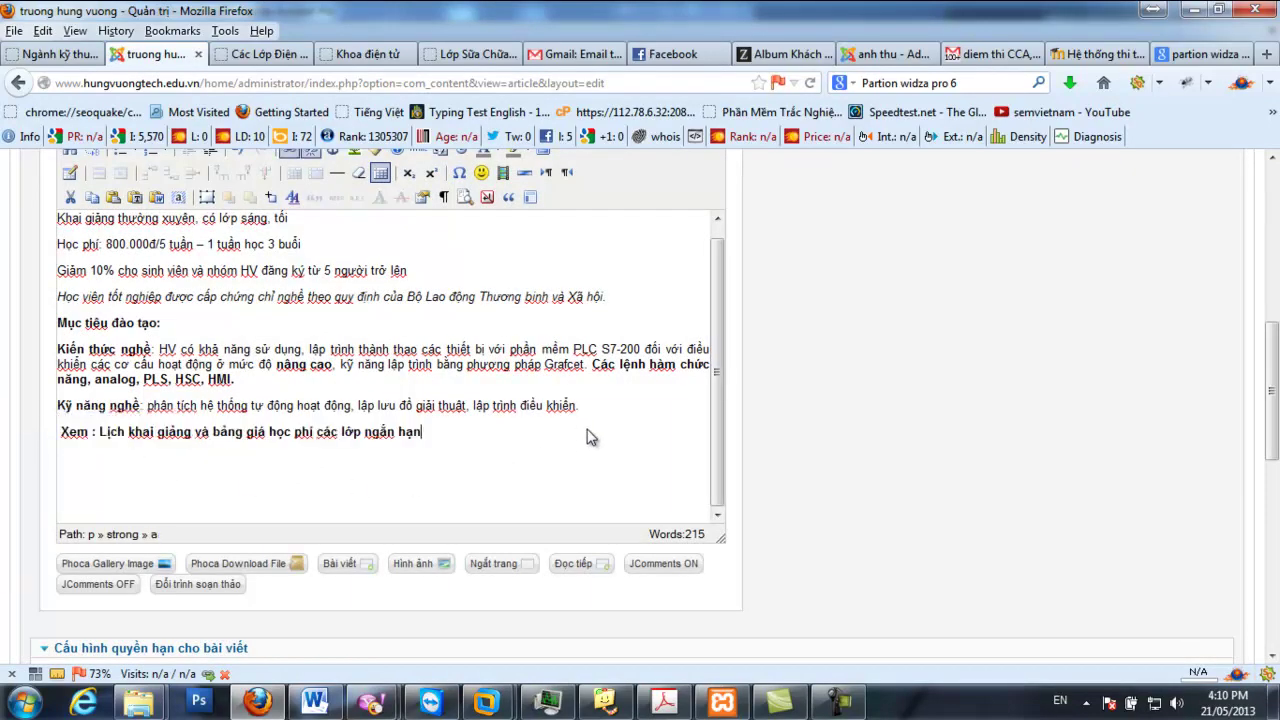
pyautogui.press('Return')
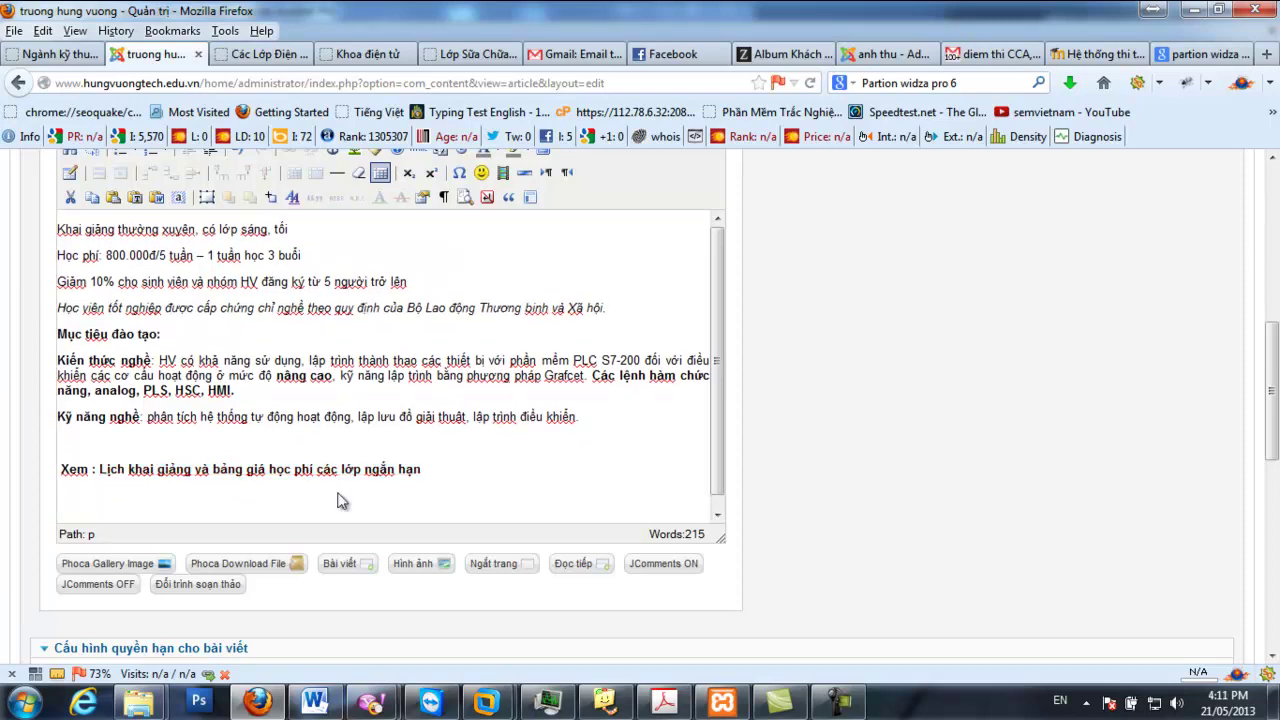
pyautogui.scroll(4, 330, 476)
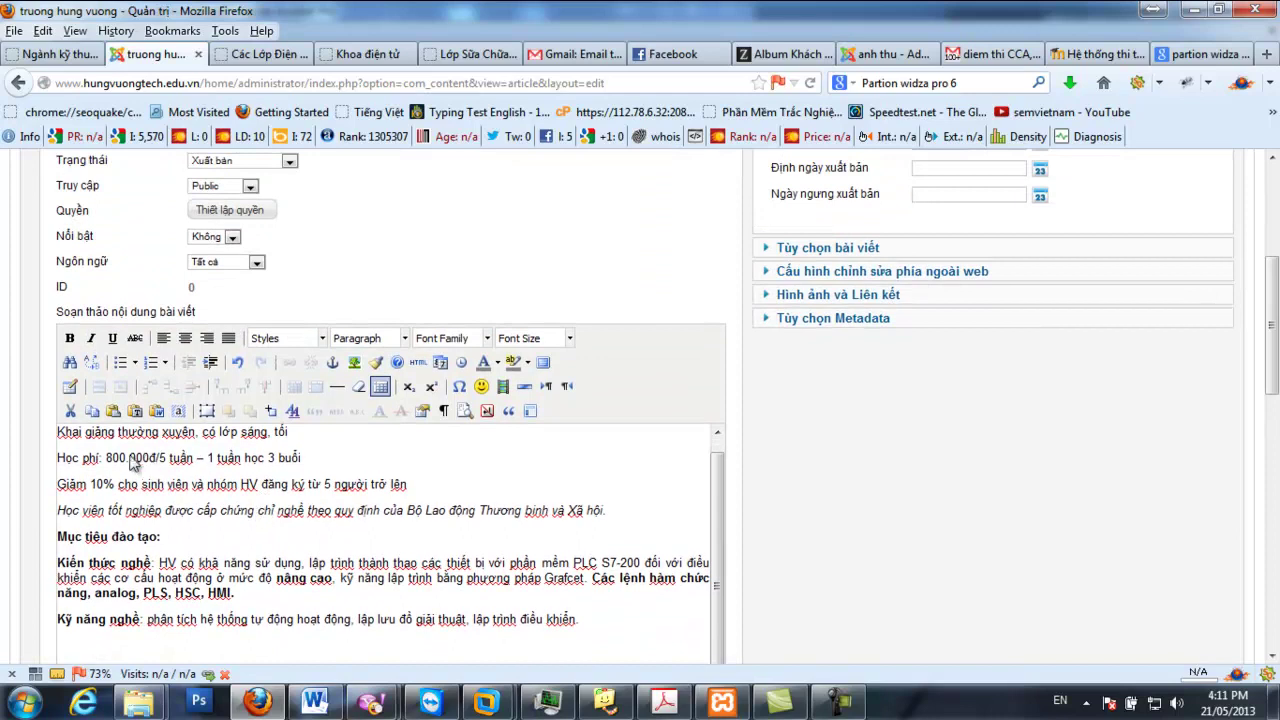
# Insert an empty line at the top of the article and copy the "Kiến thức nghề" paragraph's text, without its label, into it
pyautogui.click(62, 452)
pyautogui.press('Return')
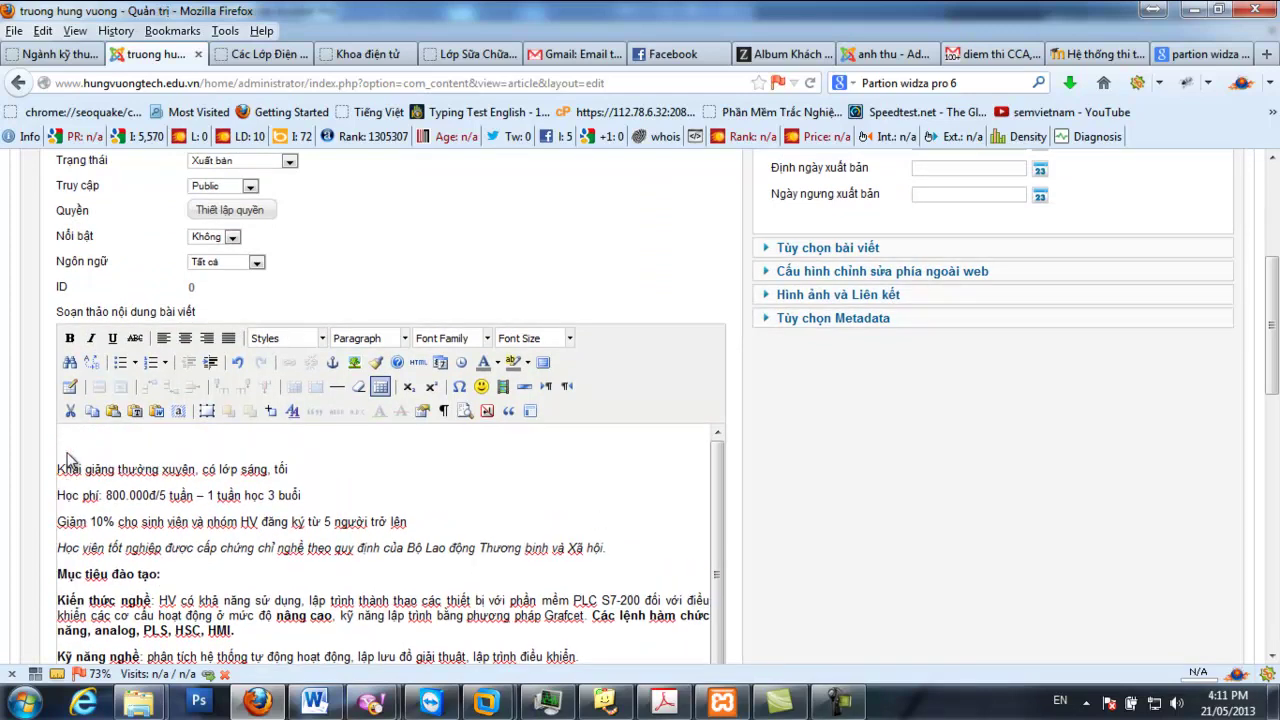
pyautogui.scroll(-1, 293, 565)
pyautogui.scroll(-1, 293, 565)
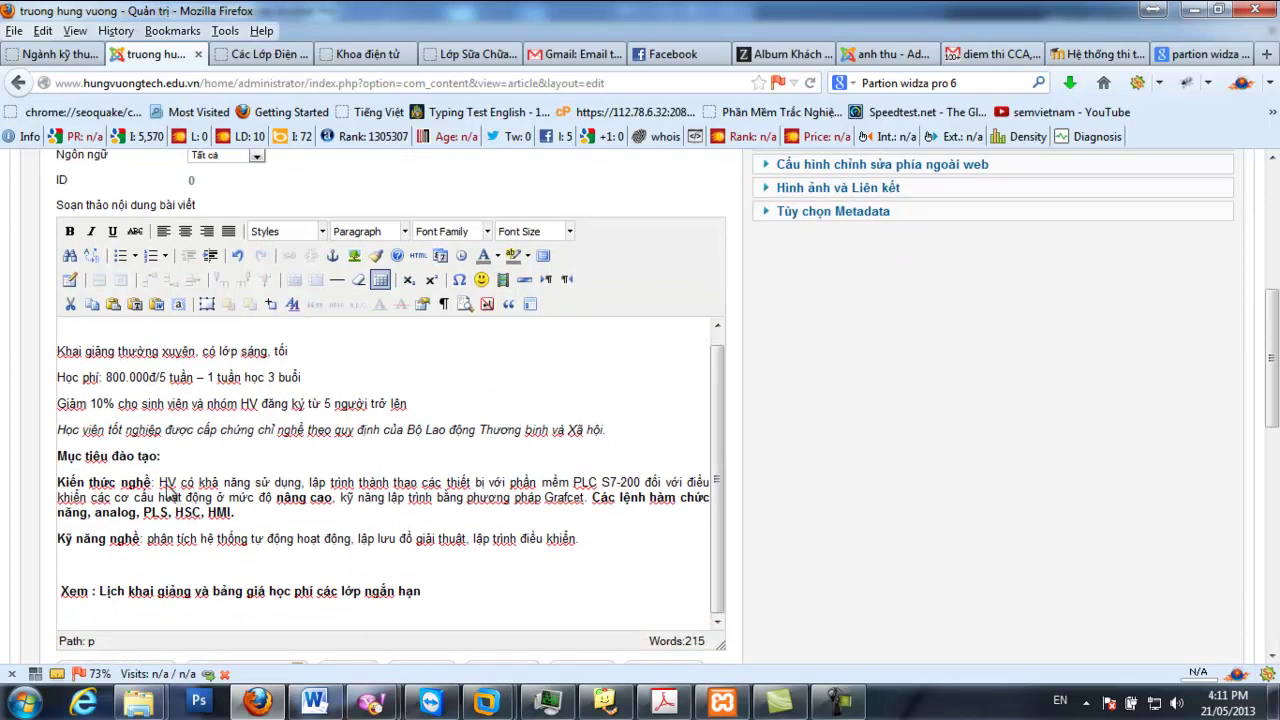
pyautogui.moveTo(161, 483); pyautogui.dragTo(234, 514)
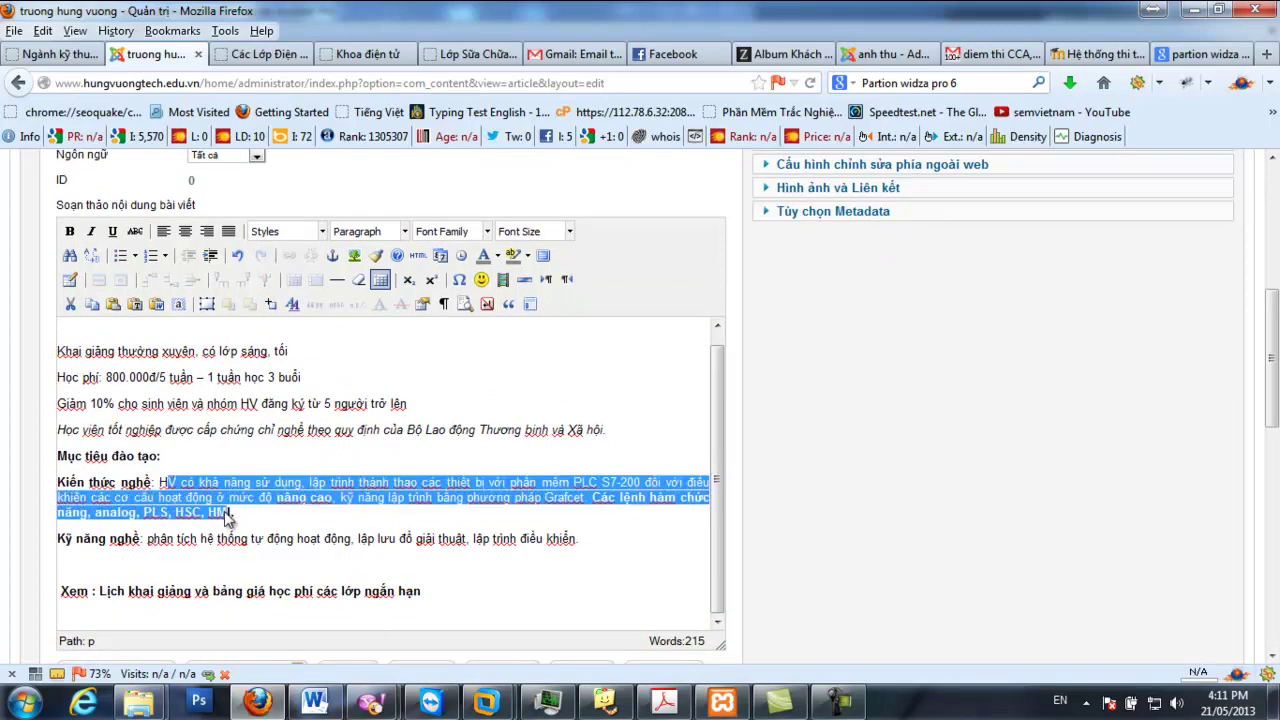
pyautogui.click(168, 486)
pyautogui.moveTo(160, 483); pyautogui.dragTo(231, 516)
pyautogui.hotkey('ctrl', 'c')
pyautogui.click(82, 326)
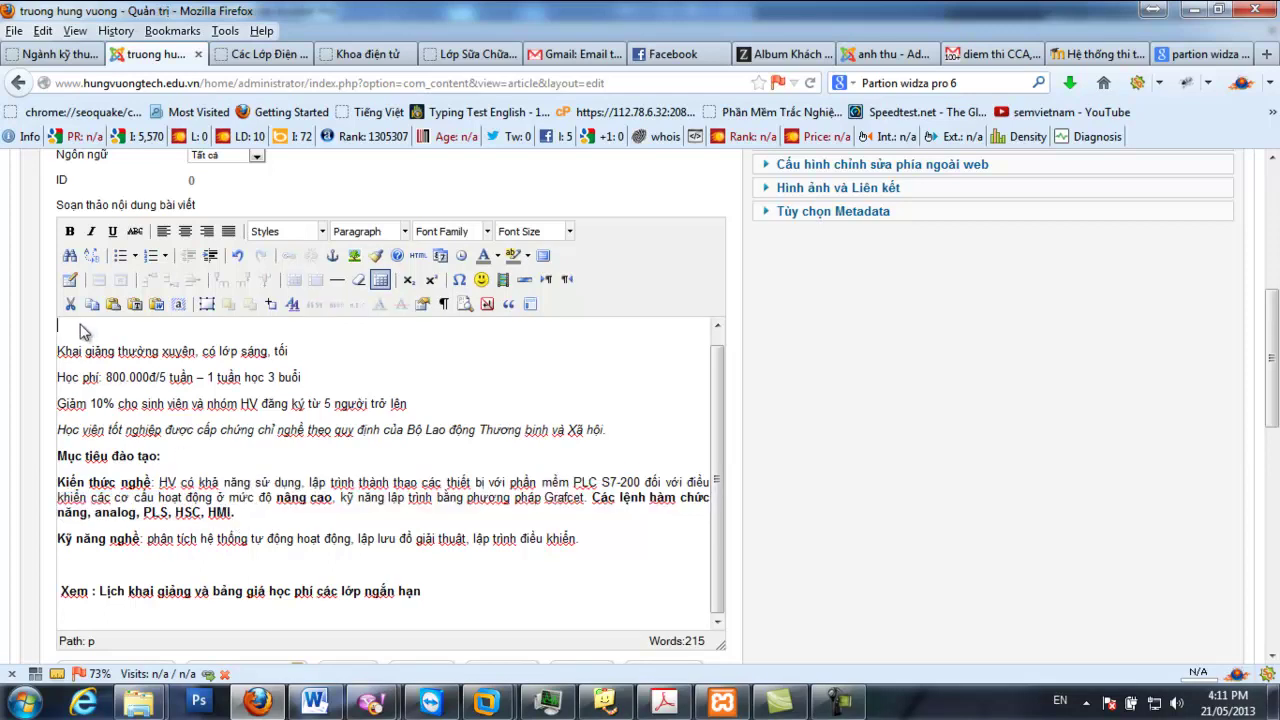
pyautogui.hotkey('ctrl', 'v')
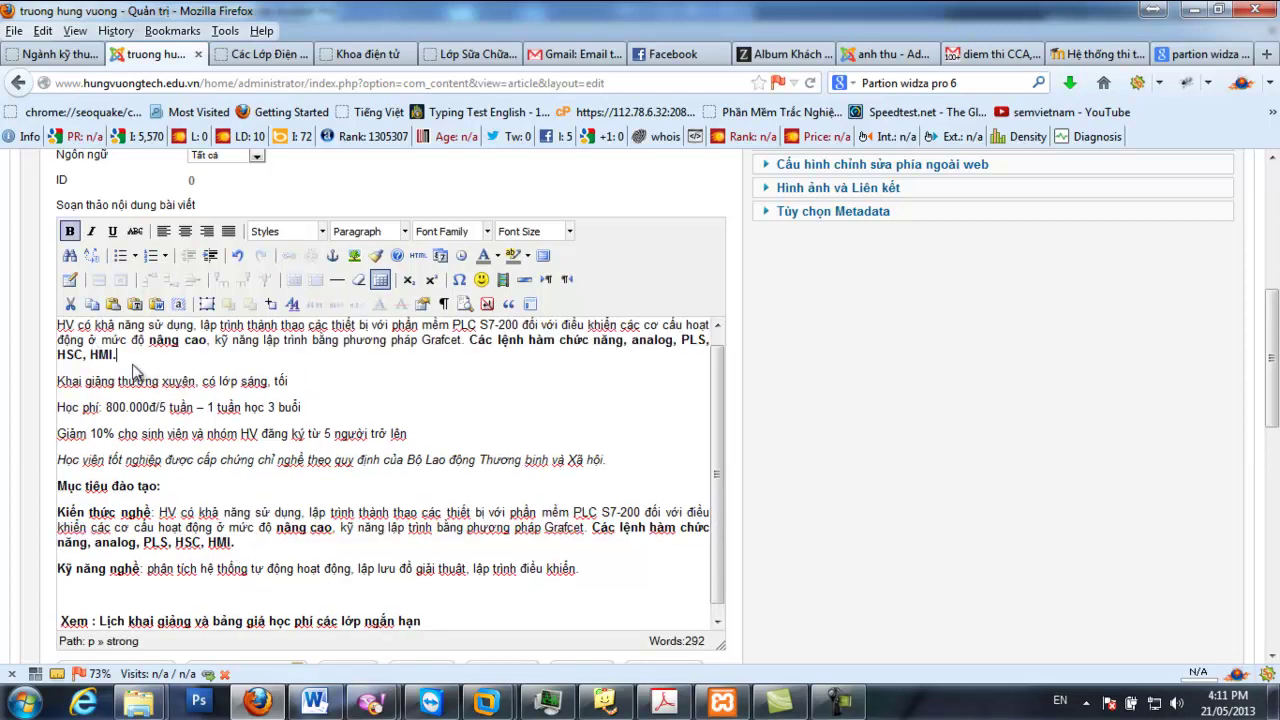
# Insert a "Đọc tiếp" read-more break below the introductory paragraph
pyautogui.scroll(-5, 614, 570)
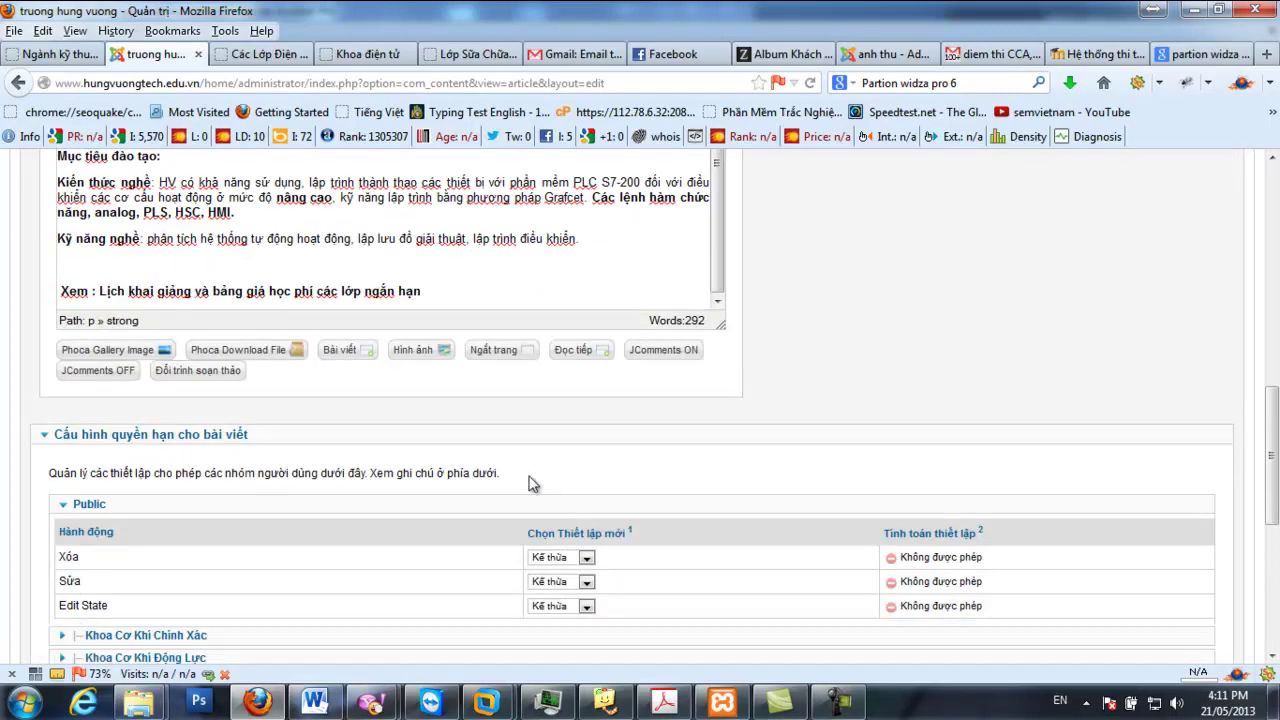
pyautogui.click(506, 360)
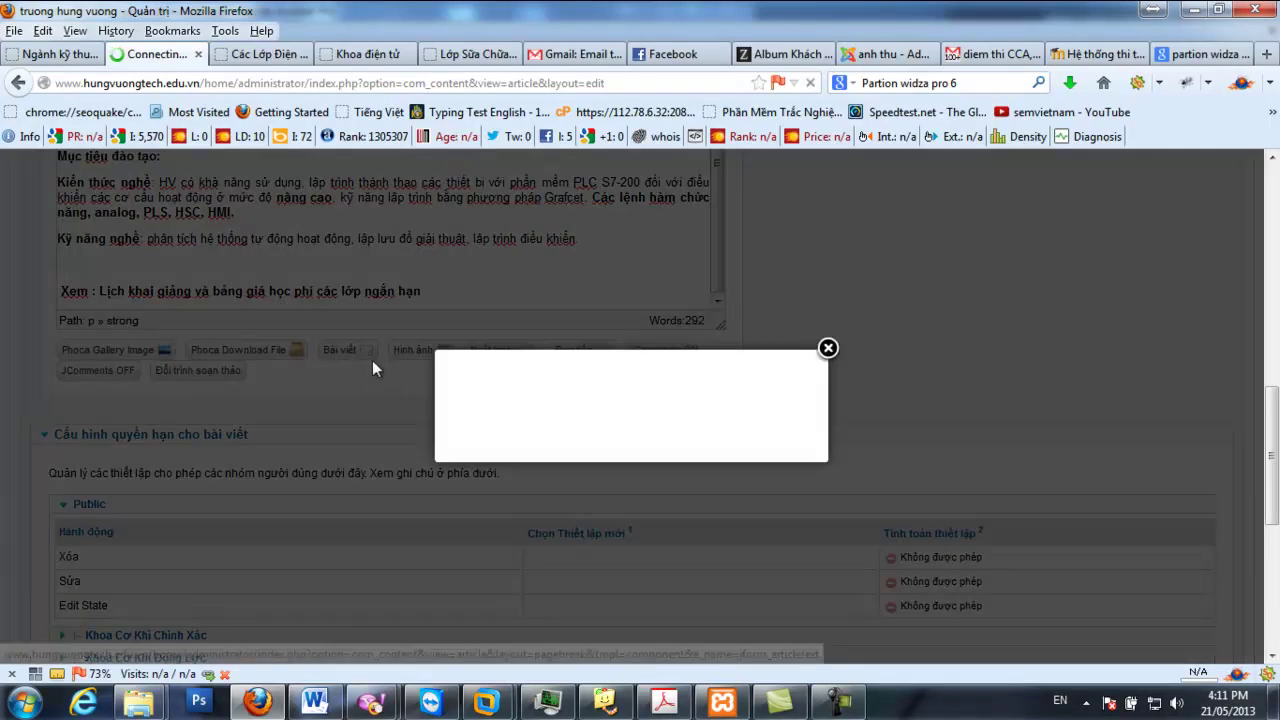
pyautogui.click(827, 349)
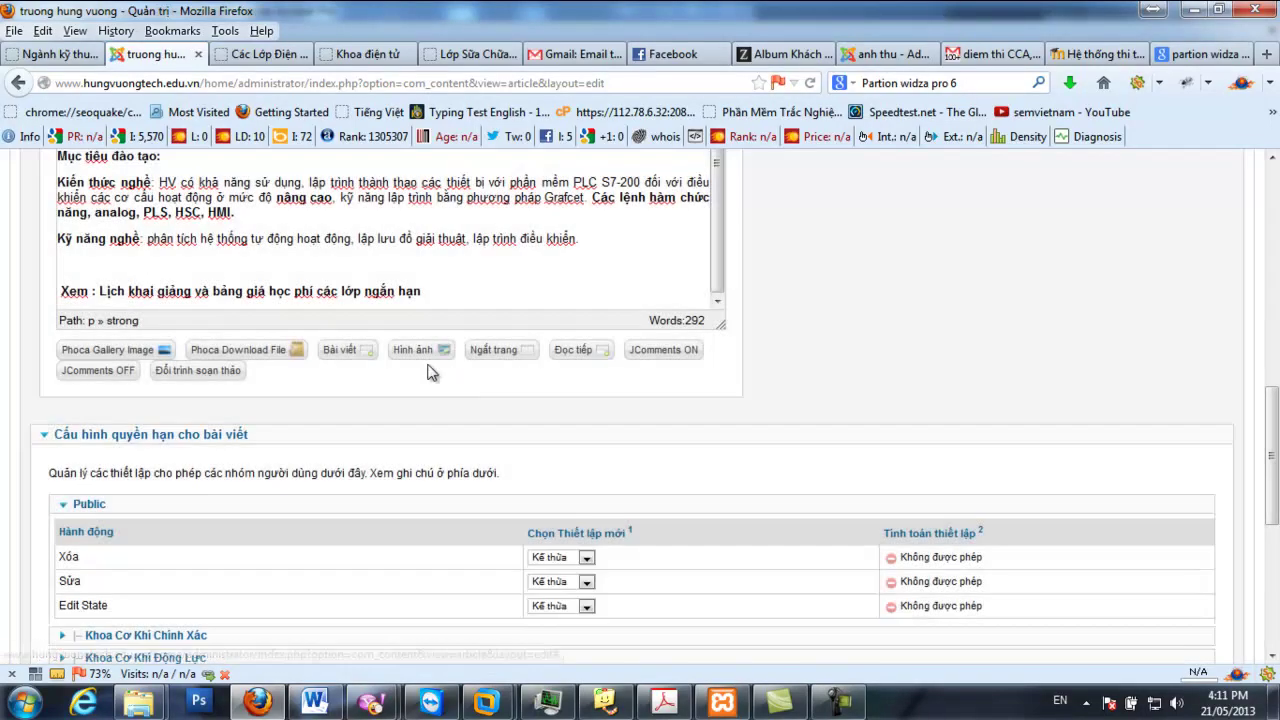
pyautogui.click(572, 350)
pyautogui.scroll(4, 448, 406)
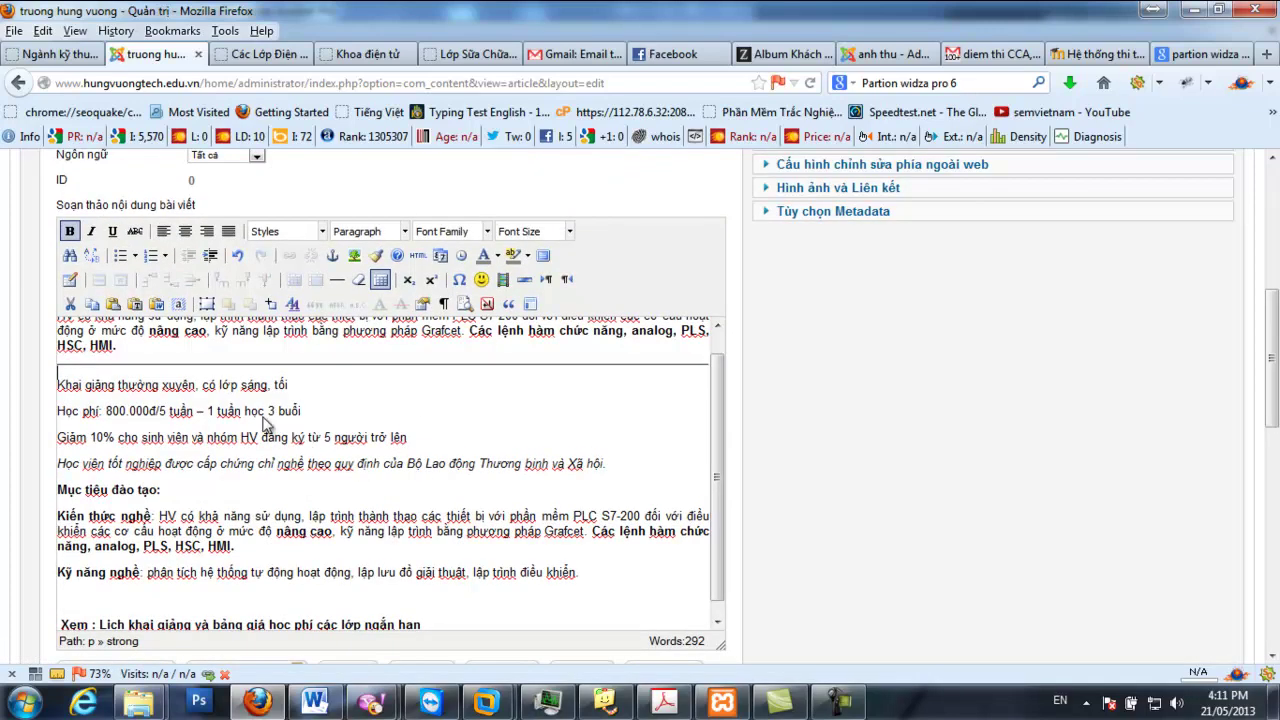
pyautogui.scroll(1, 150, 390)
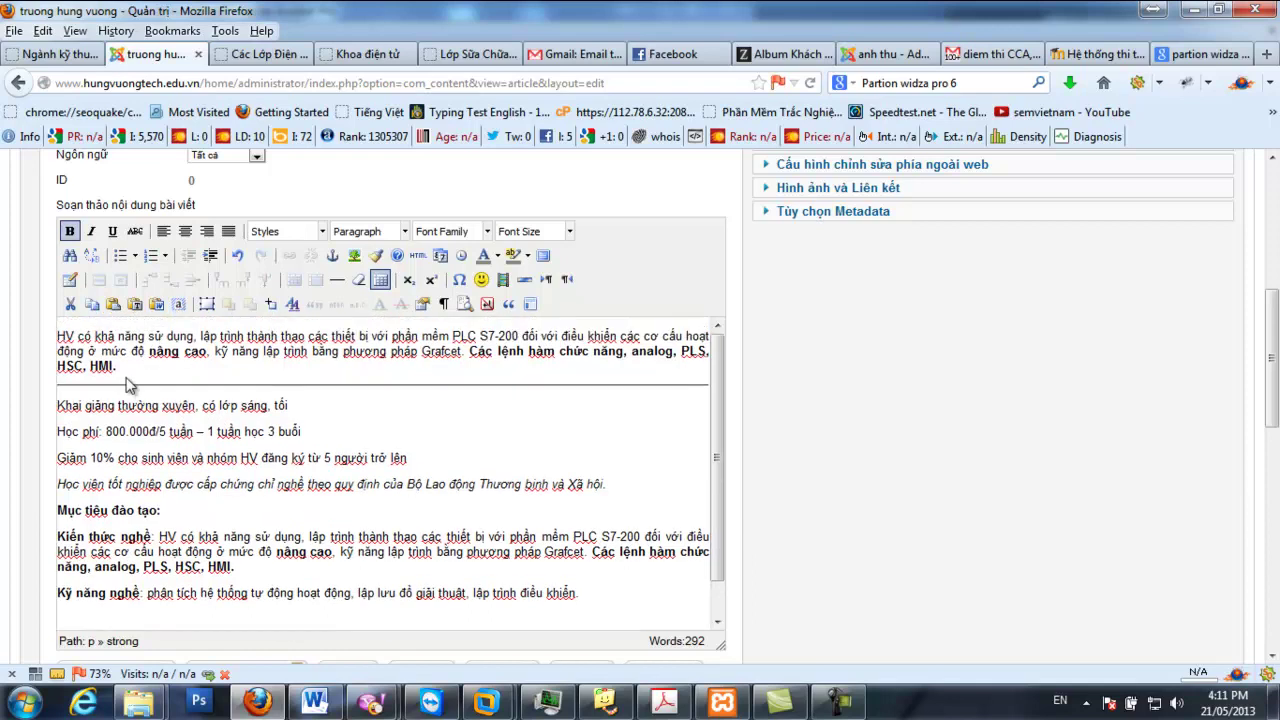
# Insert the image khoa-hoc-PLC-S7200-nang-cao.JPG from the folder hinh-anh-lop-chuyen-de/lap-trinh-plc at the start of the introductory paragraph
pyautogui.click(57, 340)
pyautogui.scroll(-5, 360, 395)
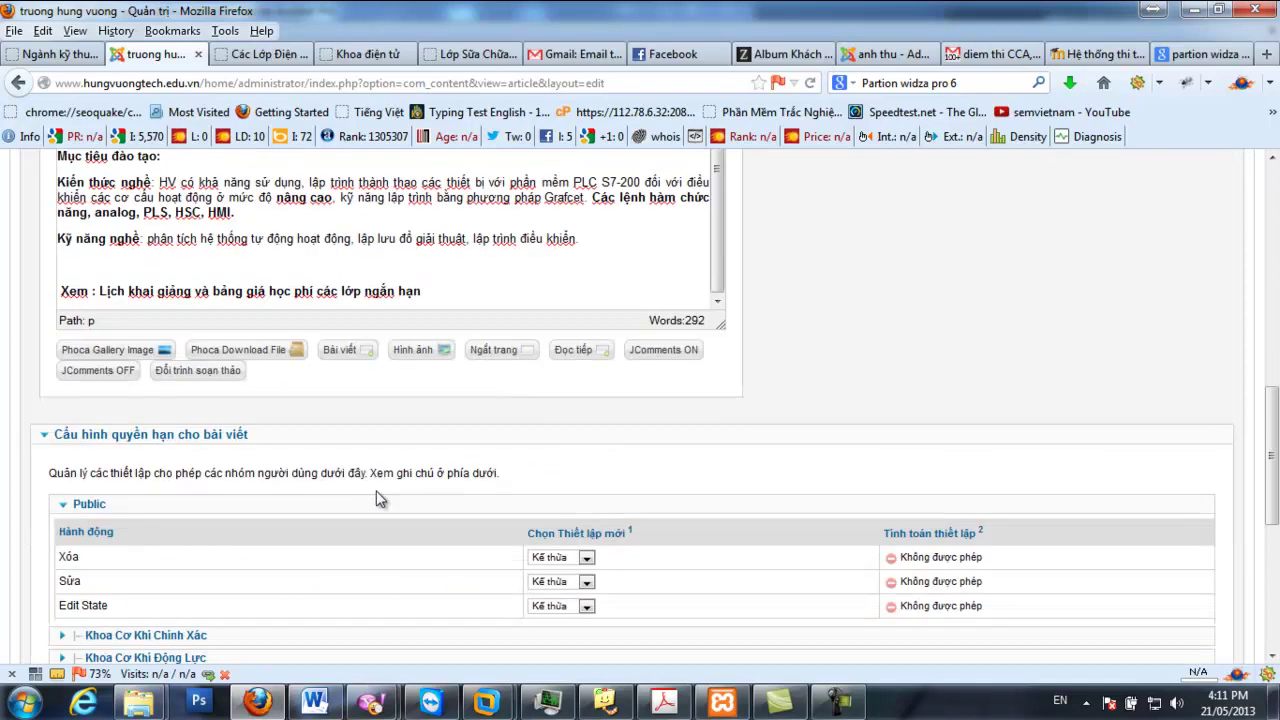
pyautogui.click(414, 352)
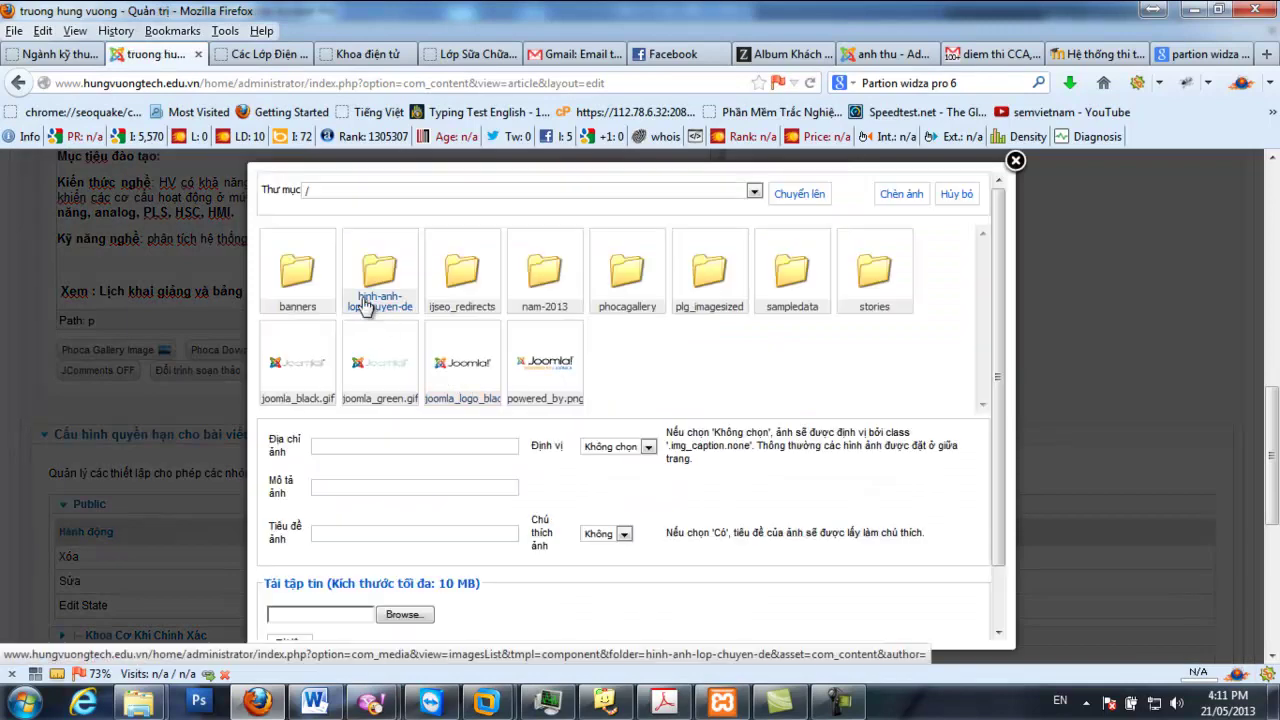
pyautogui.click(378, 316)
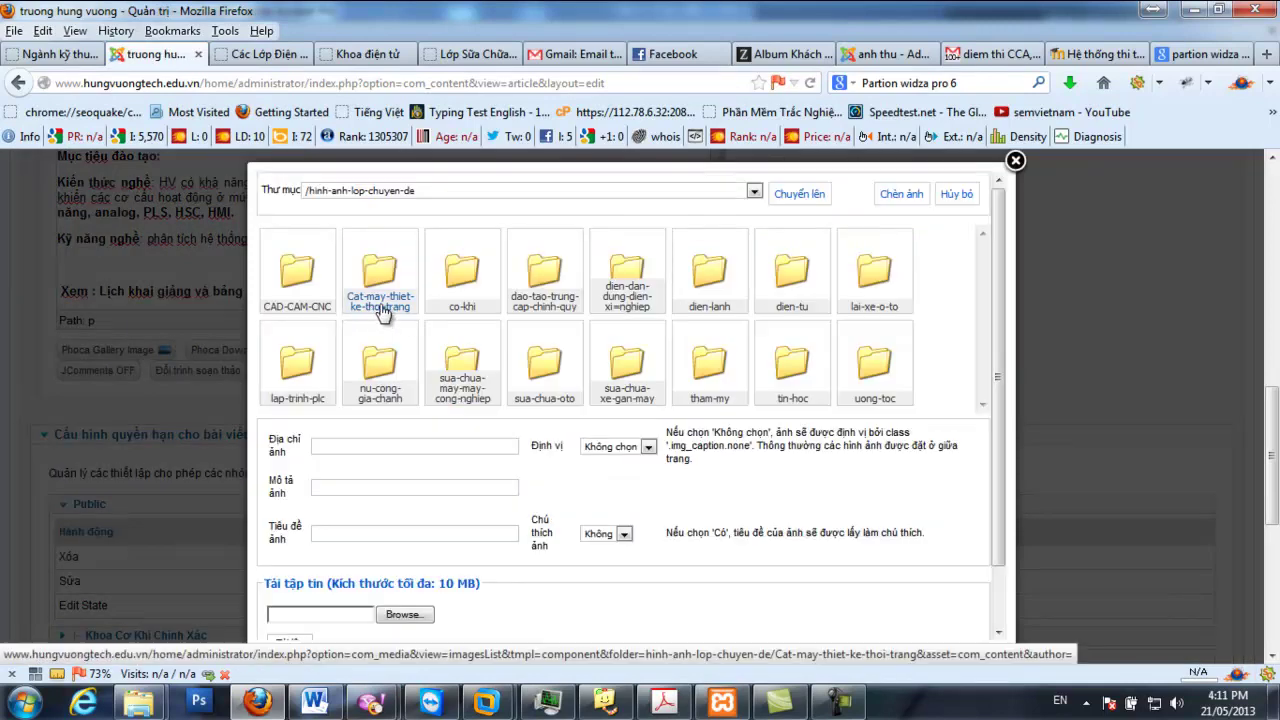
pyautogui.scroll(-1, 623, 363)
pyautogui.scroll(1, 628, 358)
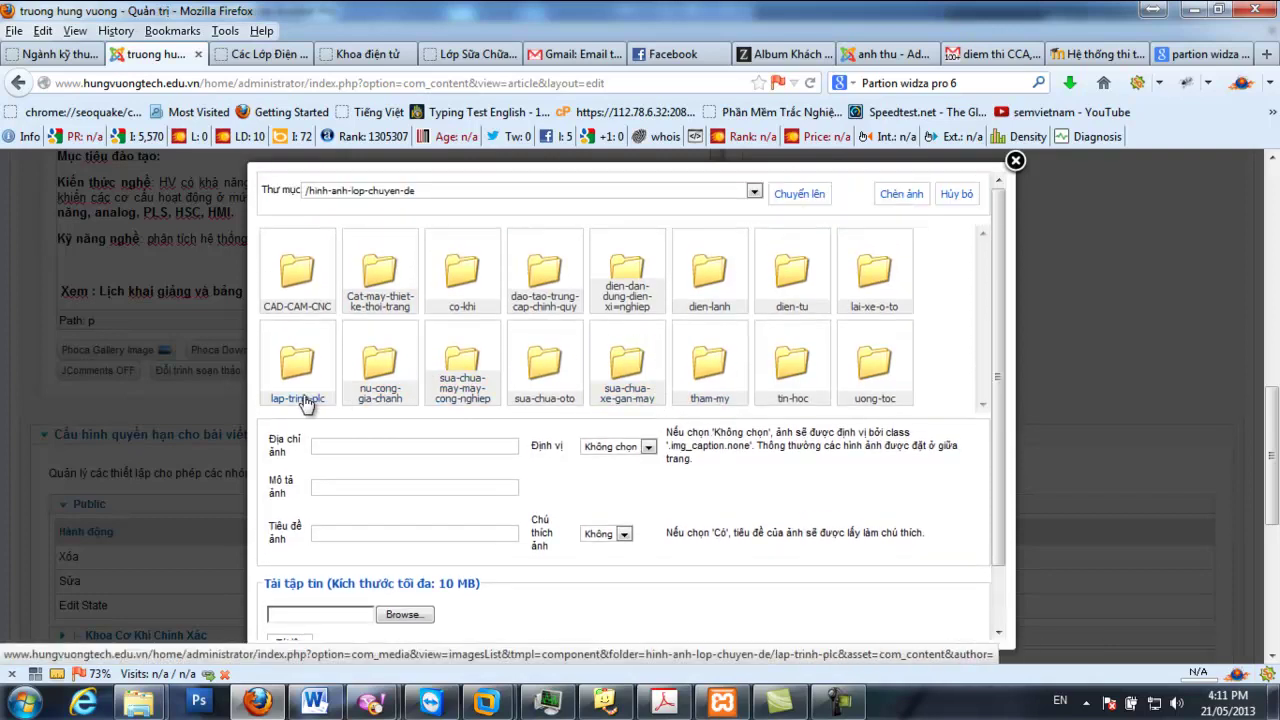
pyautogui.click(296, 400)
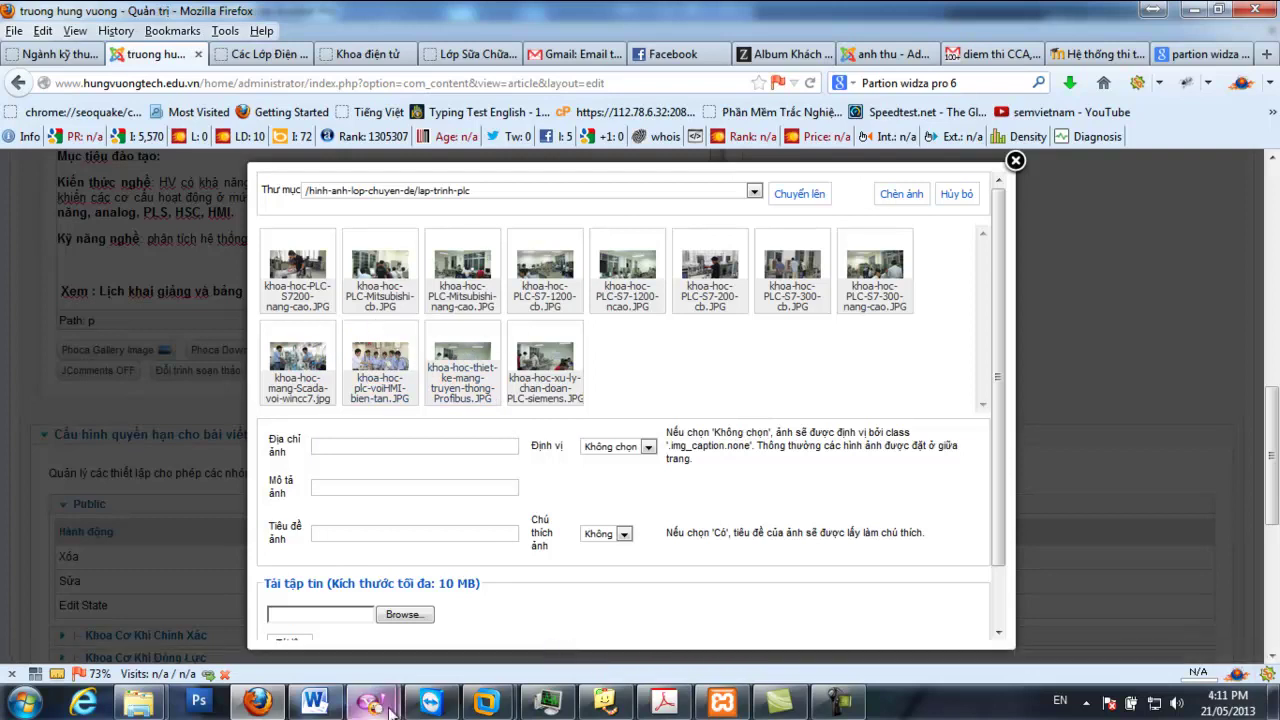
pyautogui.click(328, 705)
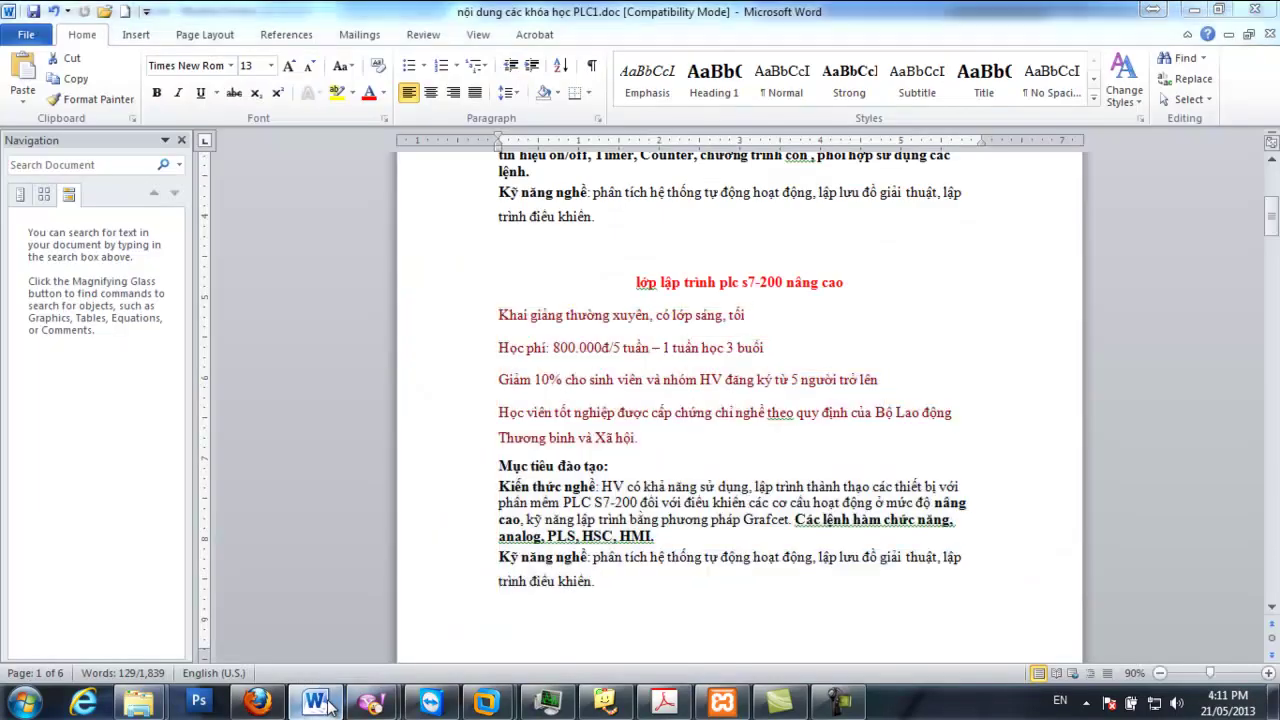
pyautogui.click(330, 706)
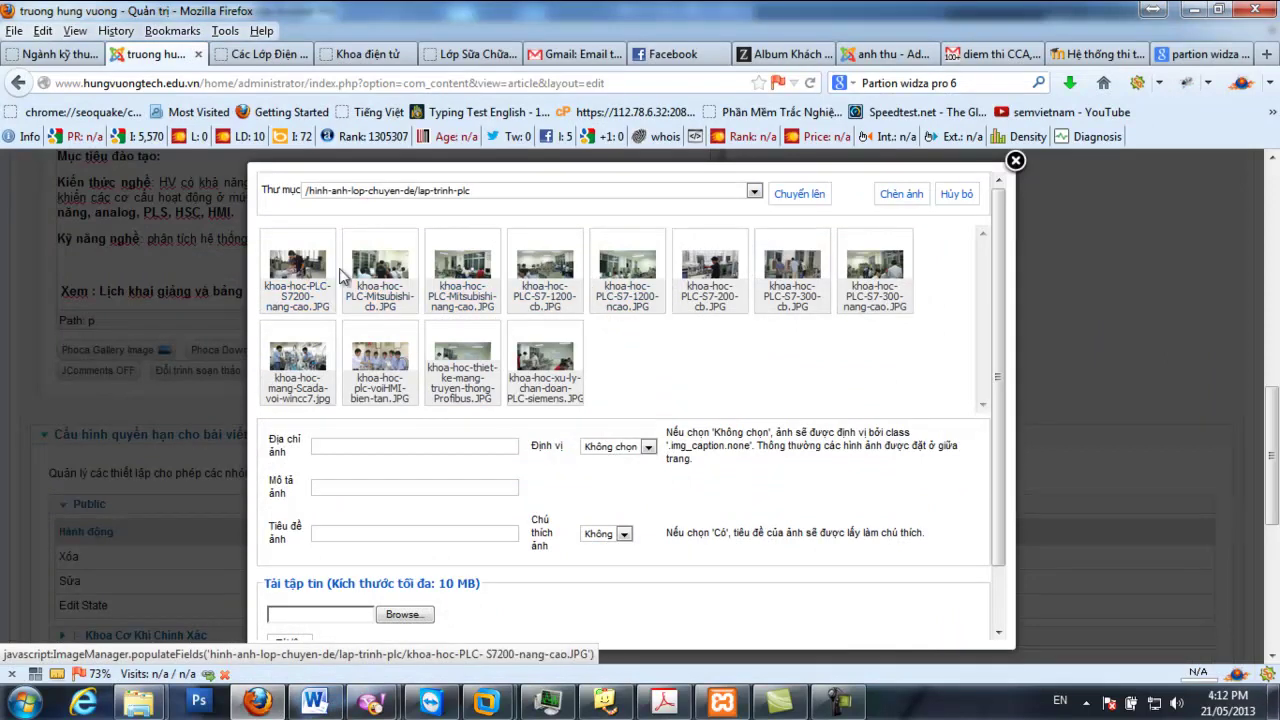
pyautogui.click(297, 285)
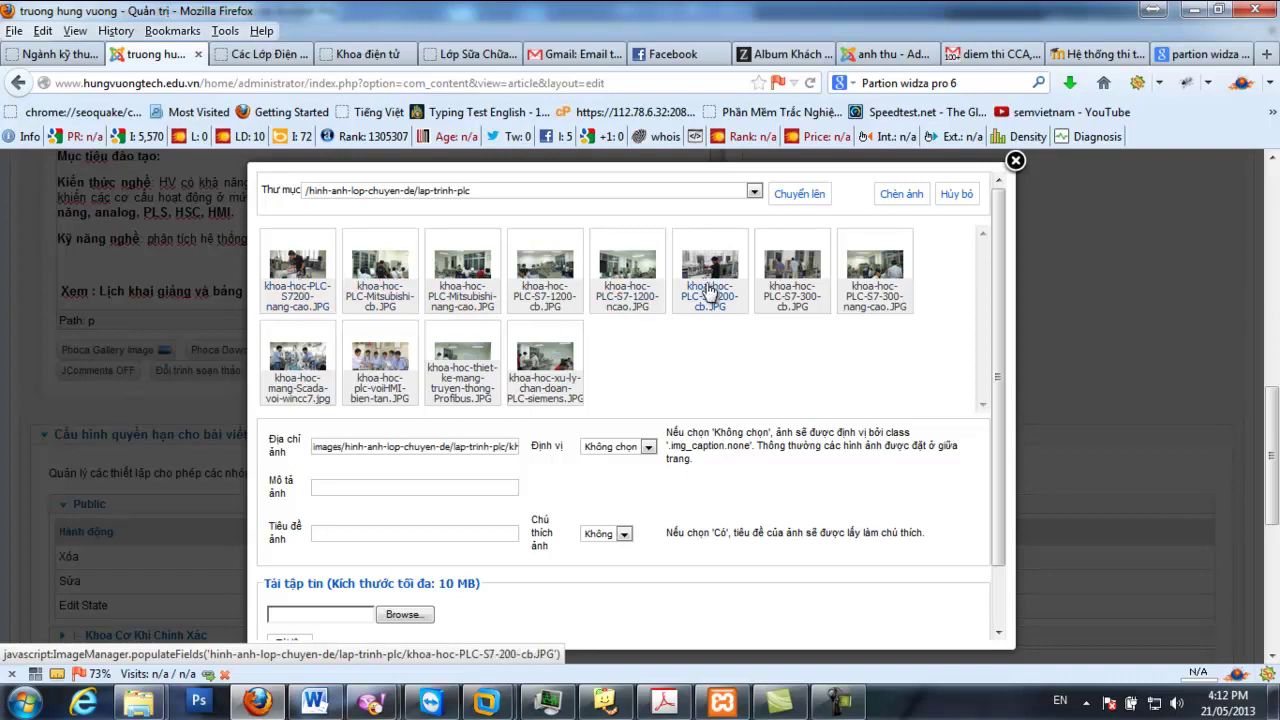
pyautogui.click(899, 199)
# Set the inserted image's alignment to Left and its width to 150 px, without adding an image description
pyautogui.scroll(5, 444, 421)
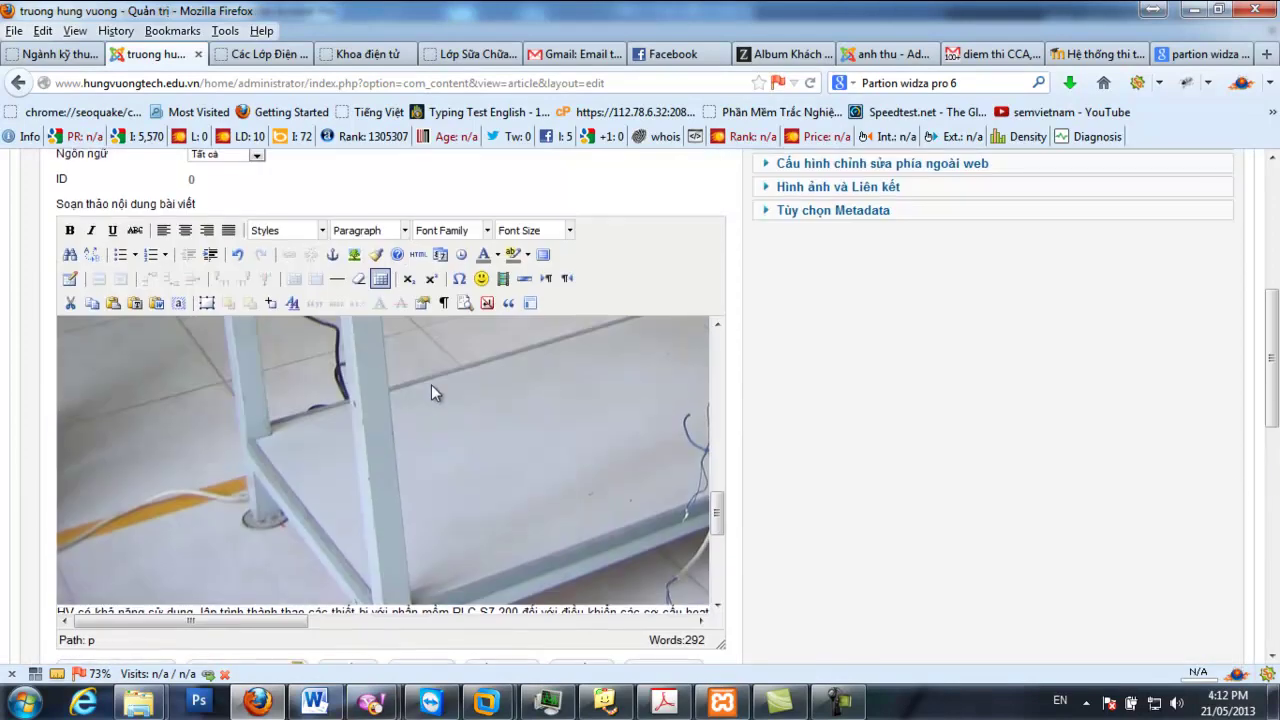
pyautogui.rightClick(384, 379)
pyautogui.click(462, 505)
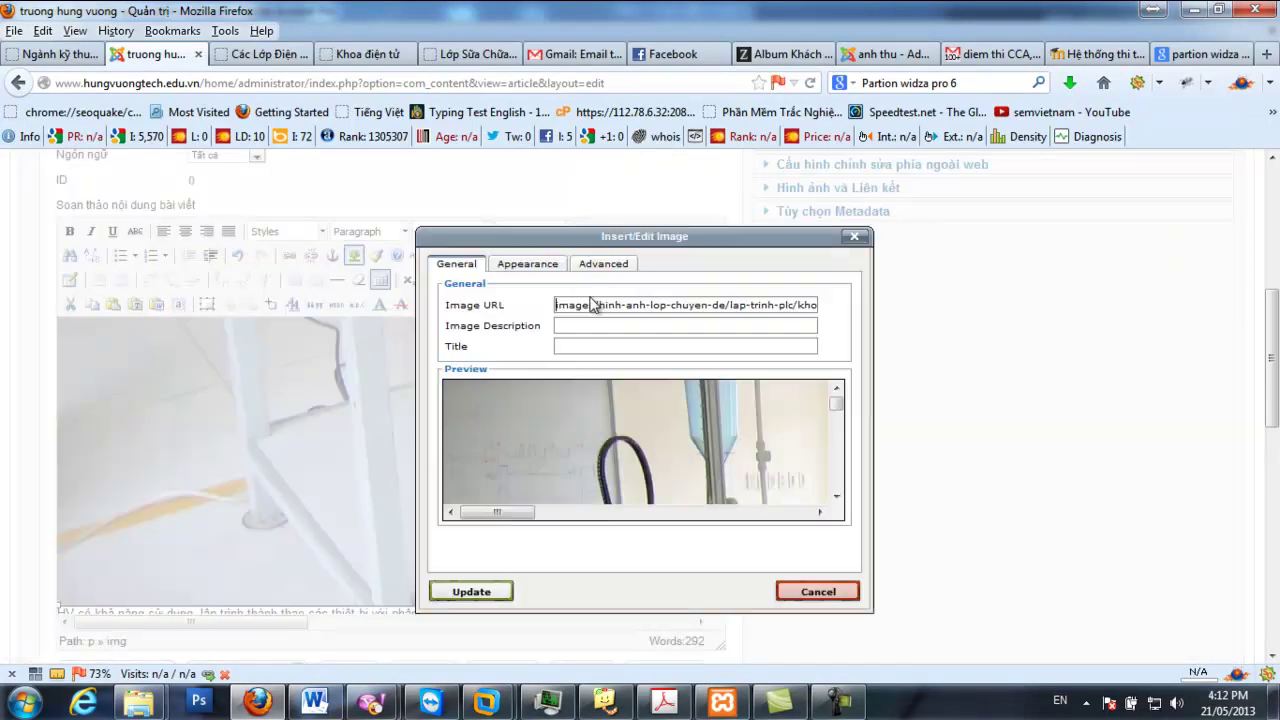
pyautogui.click(528, 265)
pyautogui.click(604, 310)
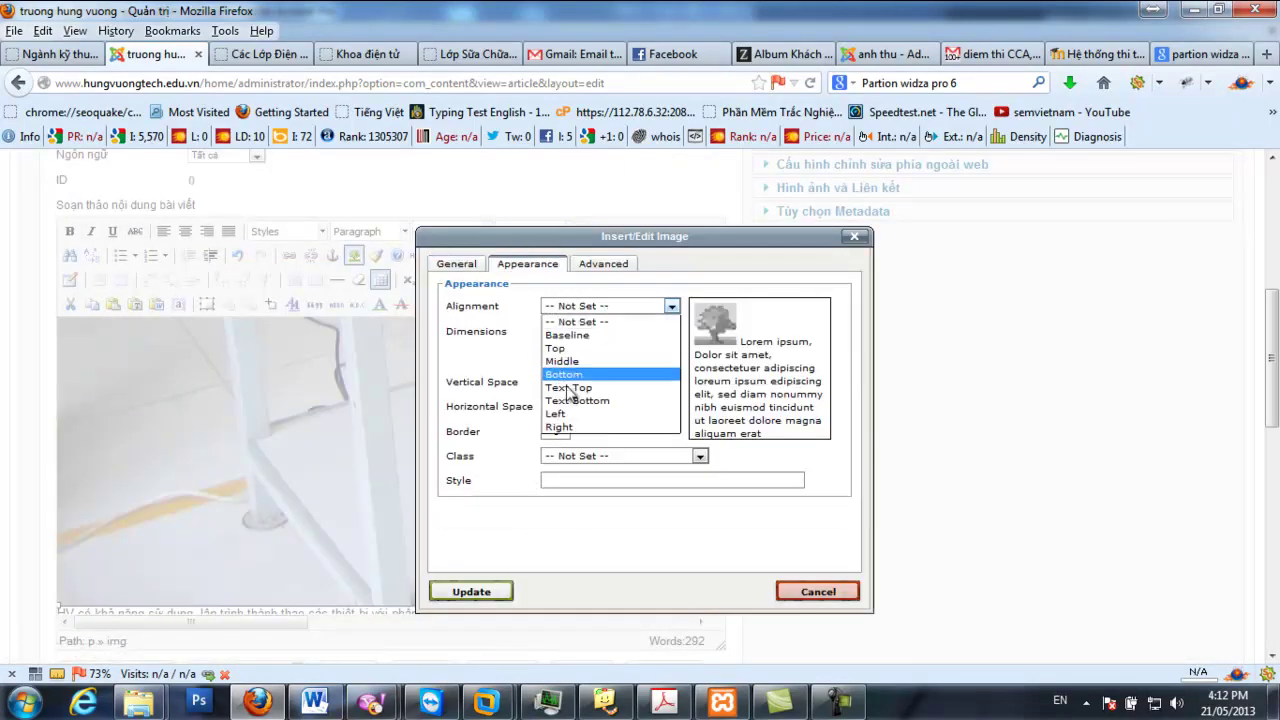
pyautogui.click(576, 411)
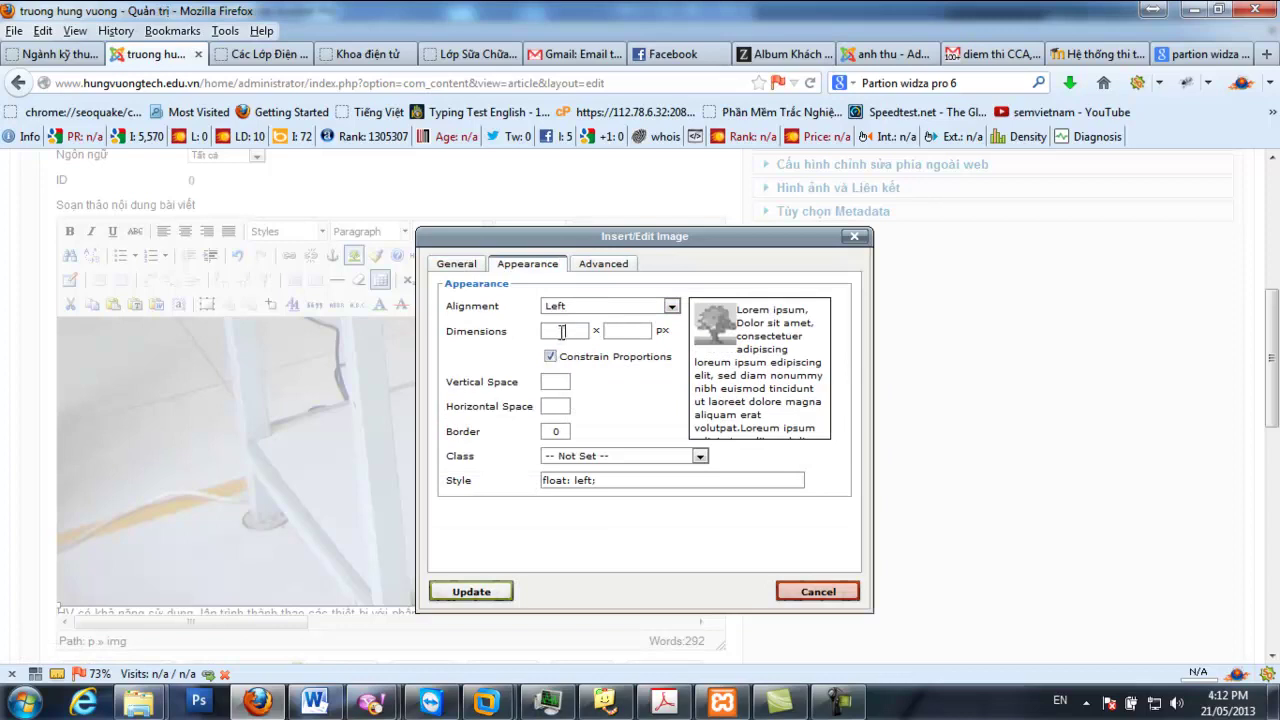
pyautogui.click(562, 332)
pyautogui.write('15')
pyautogui.write('0')
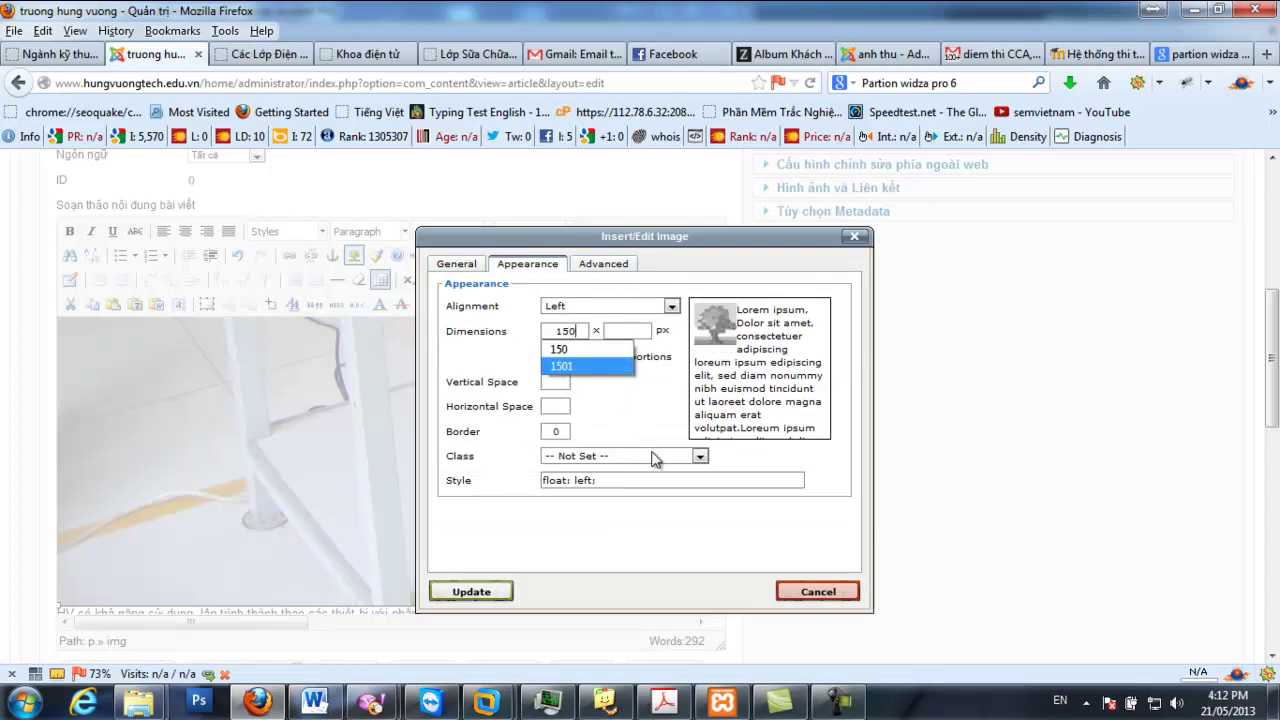
pyautogui.click(484, 598)
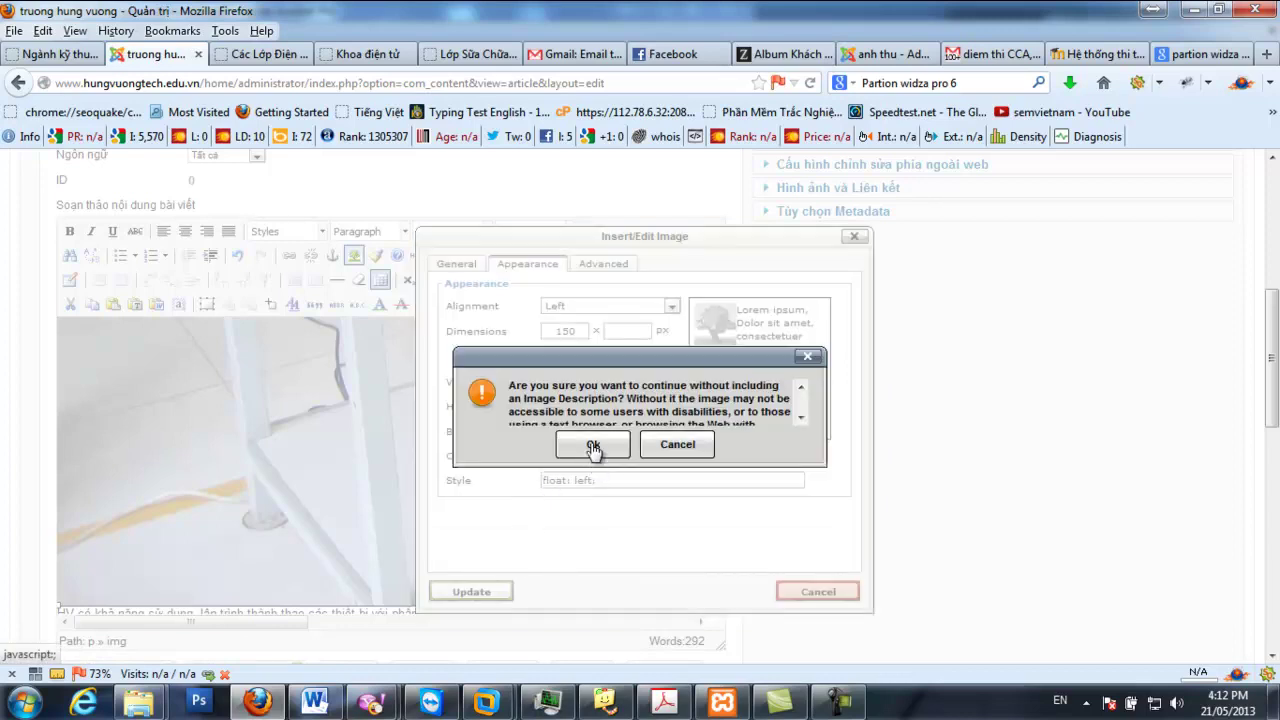
pyautogui.click(593, 444)
pyautogui.scroll(1, 464, 469)
# Copy the introductory image and paste it below the read-more break, before "Khai giảng thường xuyên"
pyautogui.click(135, 380)
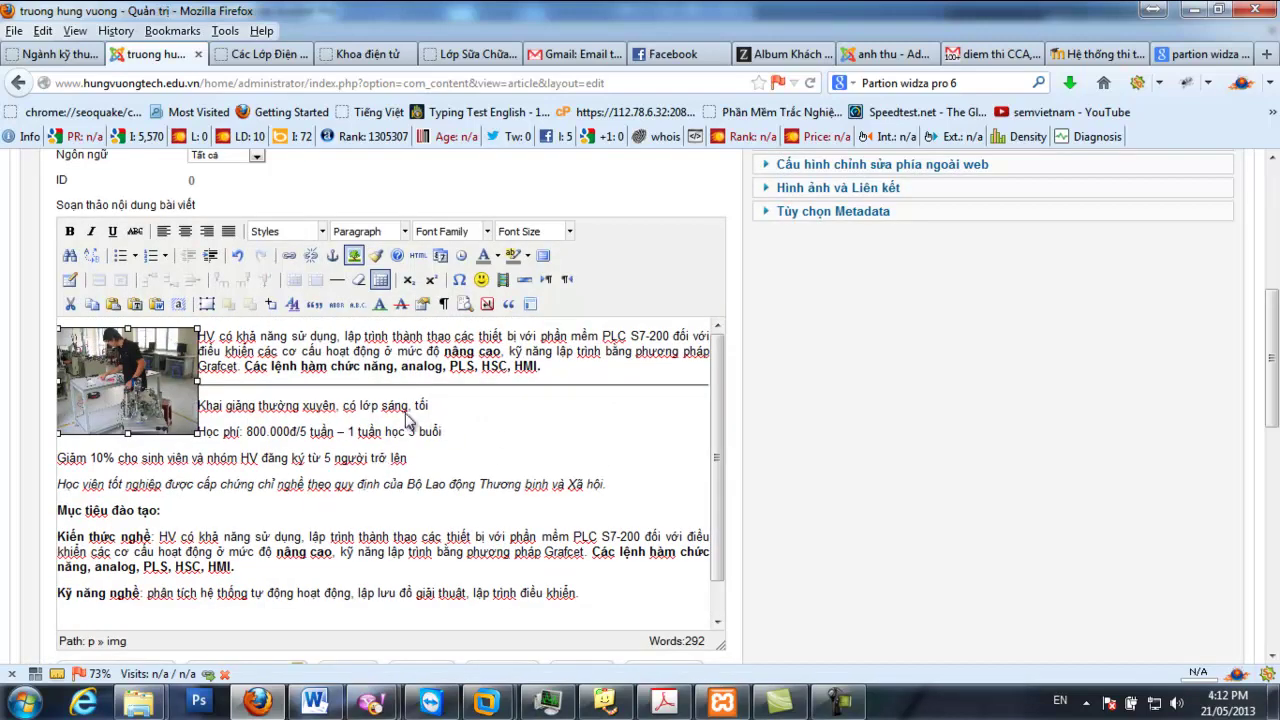
pyautogui.moveTo(203, 409); pyautogui.dragTo(209, 421)
pyautogui.click(203, 416)
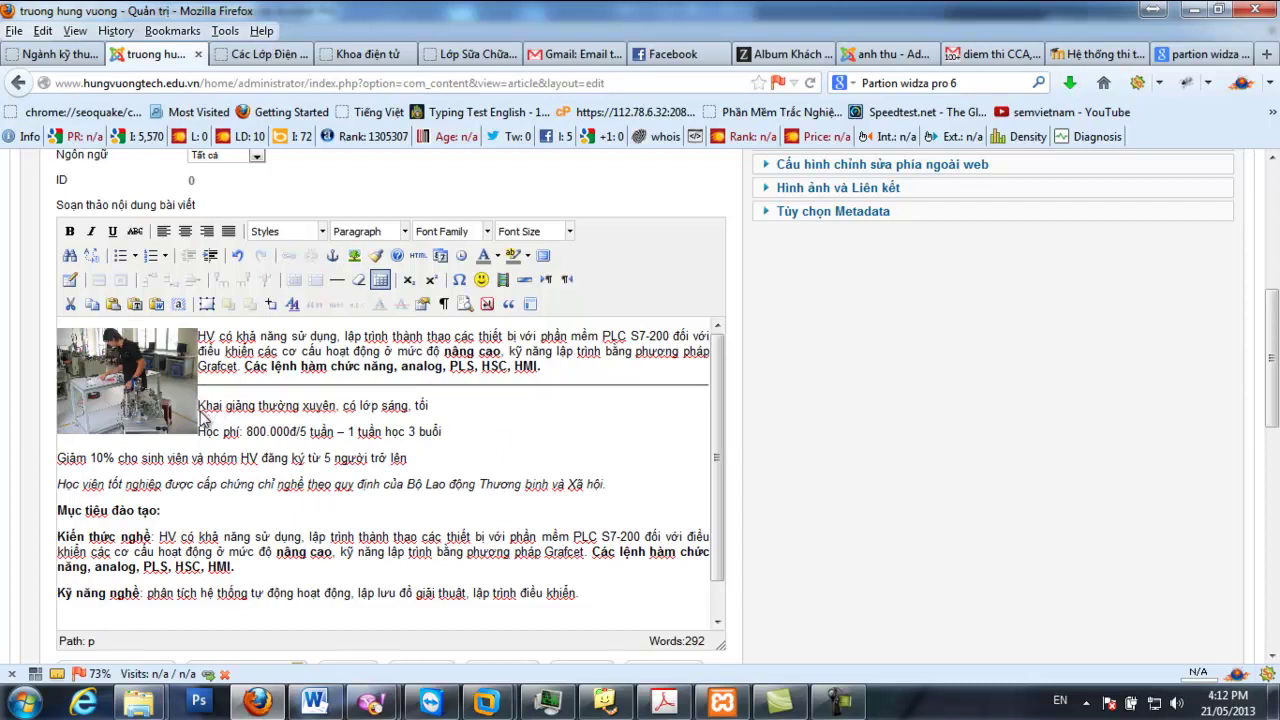
pyautogui.press('Return')
pyautogui.hotkey('ctrl', 'v')
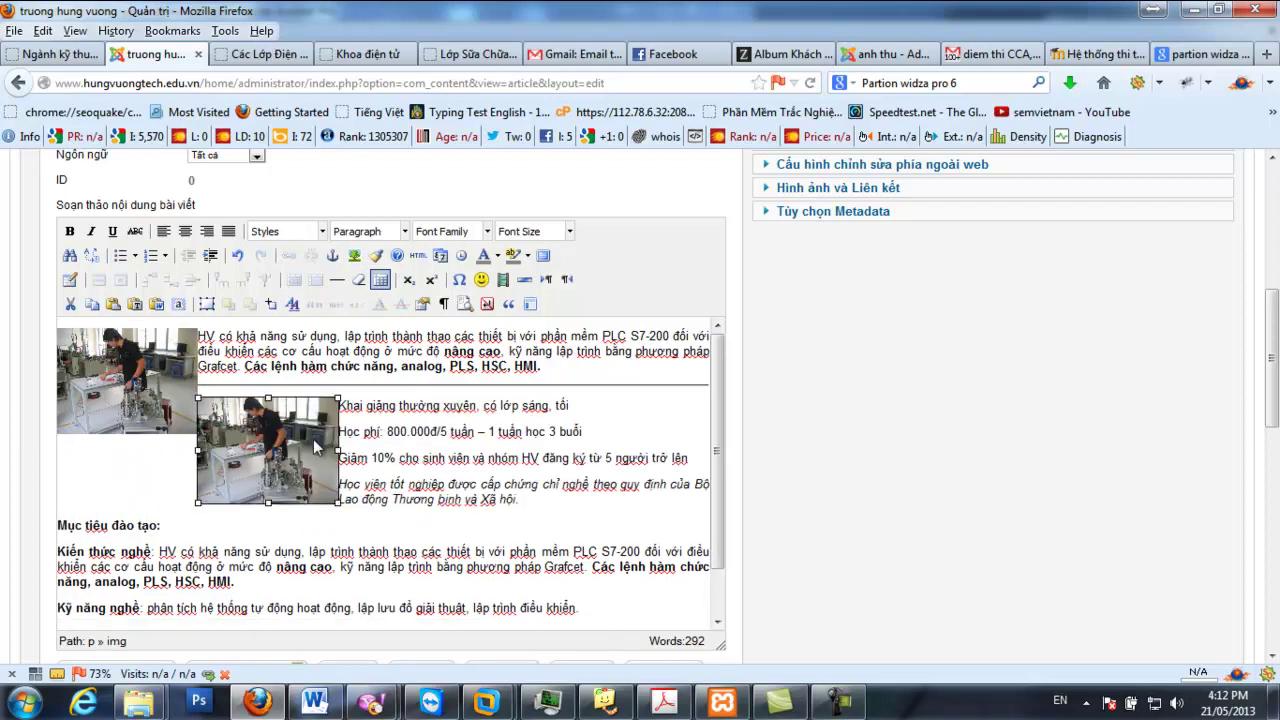
# Set the second image's width to 500 px without adding a description, and centre it
pyautogui.rightClick(312, 452)
pyautogui.click(372, 558)
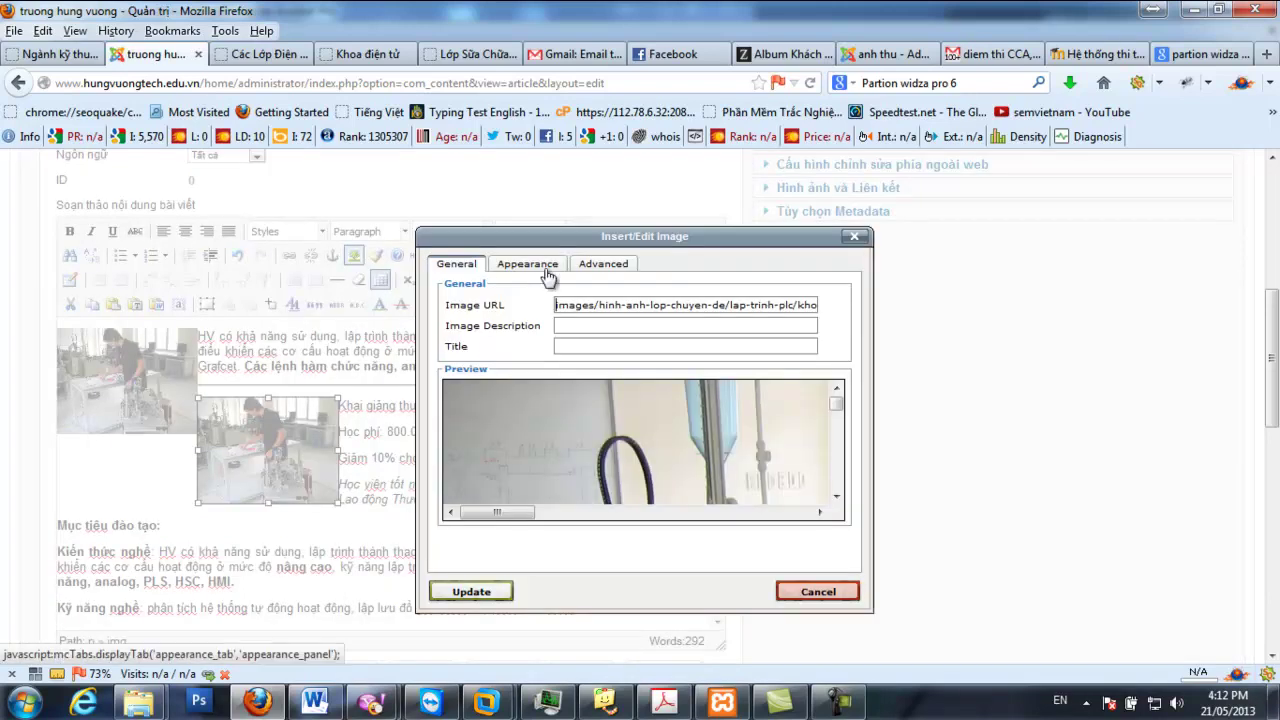
pyautogui.click(535, 264)
pyautogui.doubleClick(566, 331)
pyautogui.write('500')
pyautogui.click(491, 589)
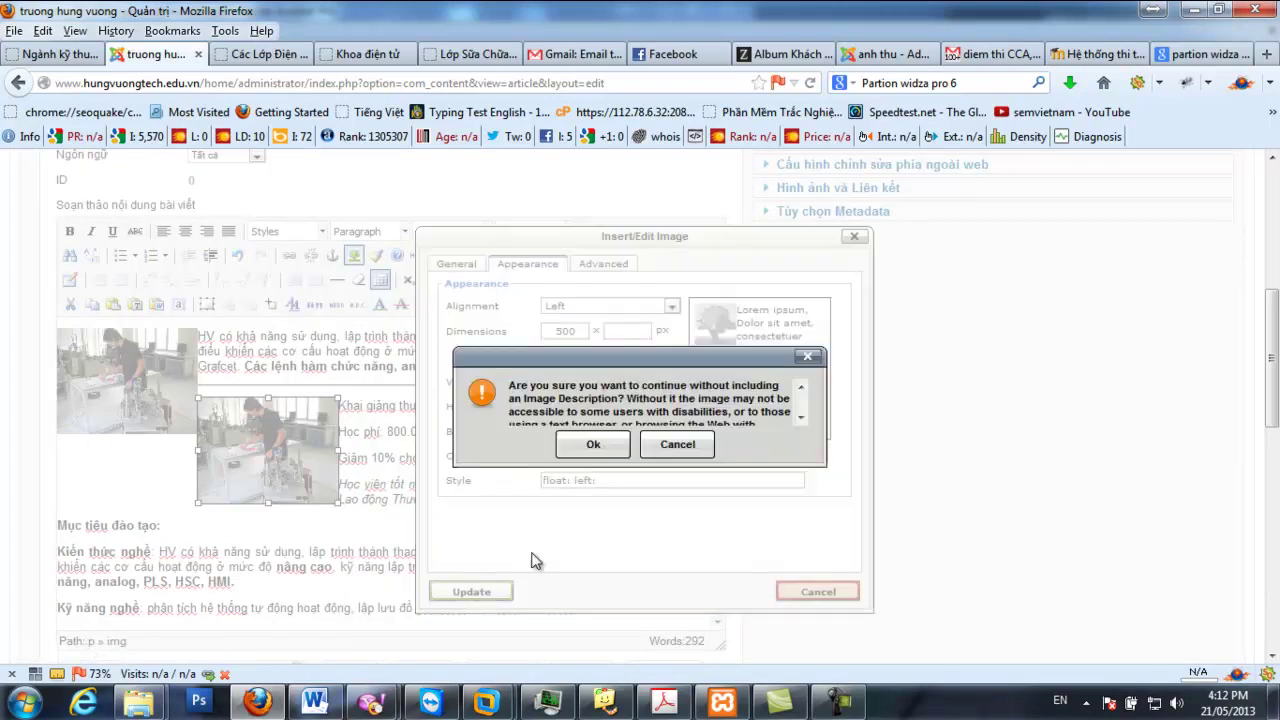
pyautogui.click(592, 446)
pyautogui.click(645, 507)
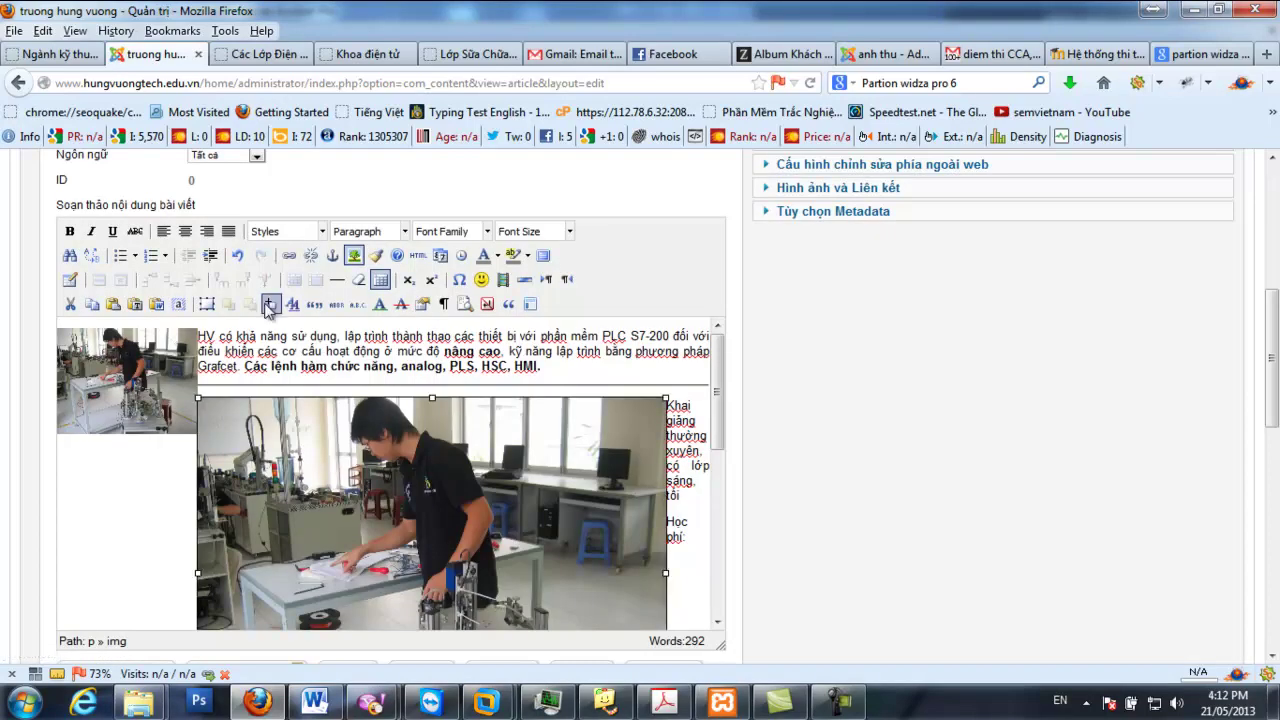
pyautogui.click(185, 231)
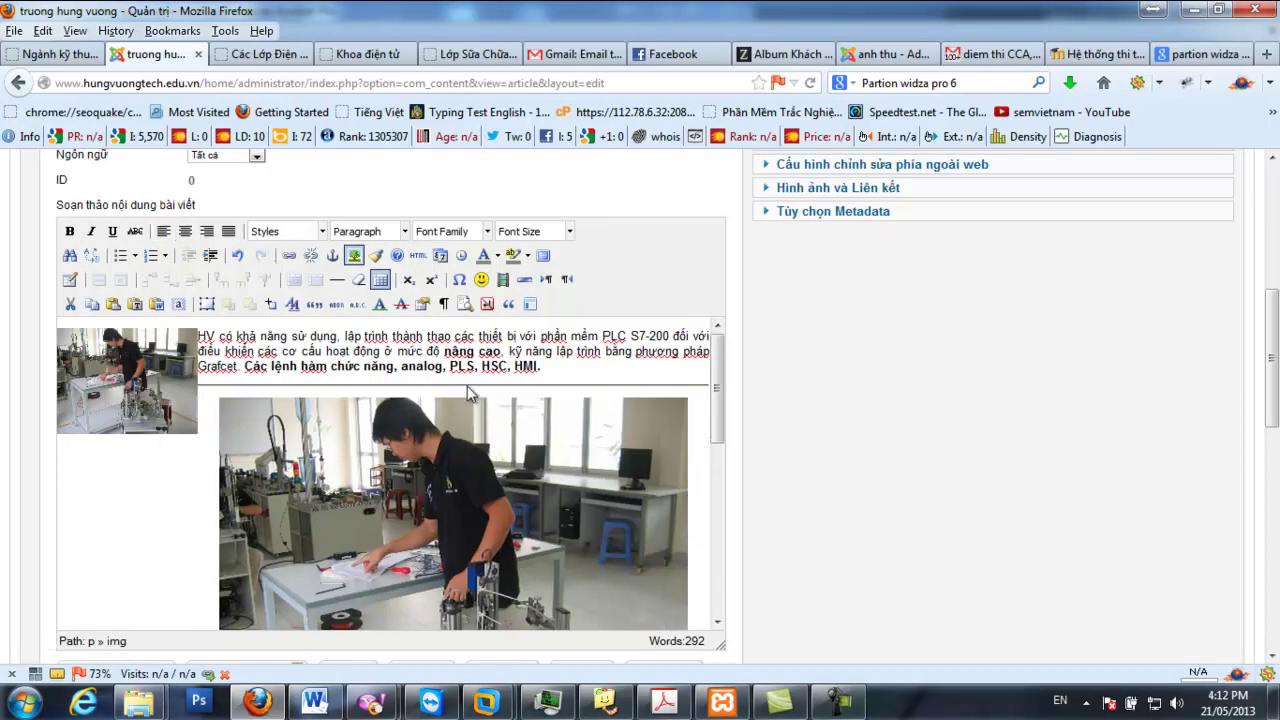
pyautogui.click(208, 401)
# Join the "Học phí" line onto the "Khai giảng thường xuyên" line and make the combined line bold
pyautogui.scroll(-5, 413, 433)
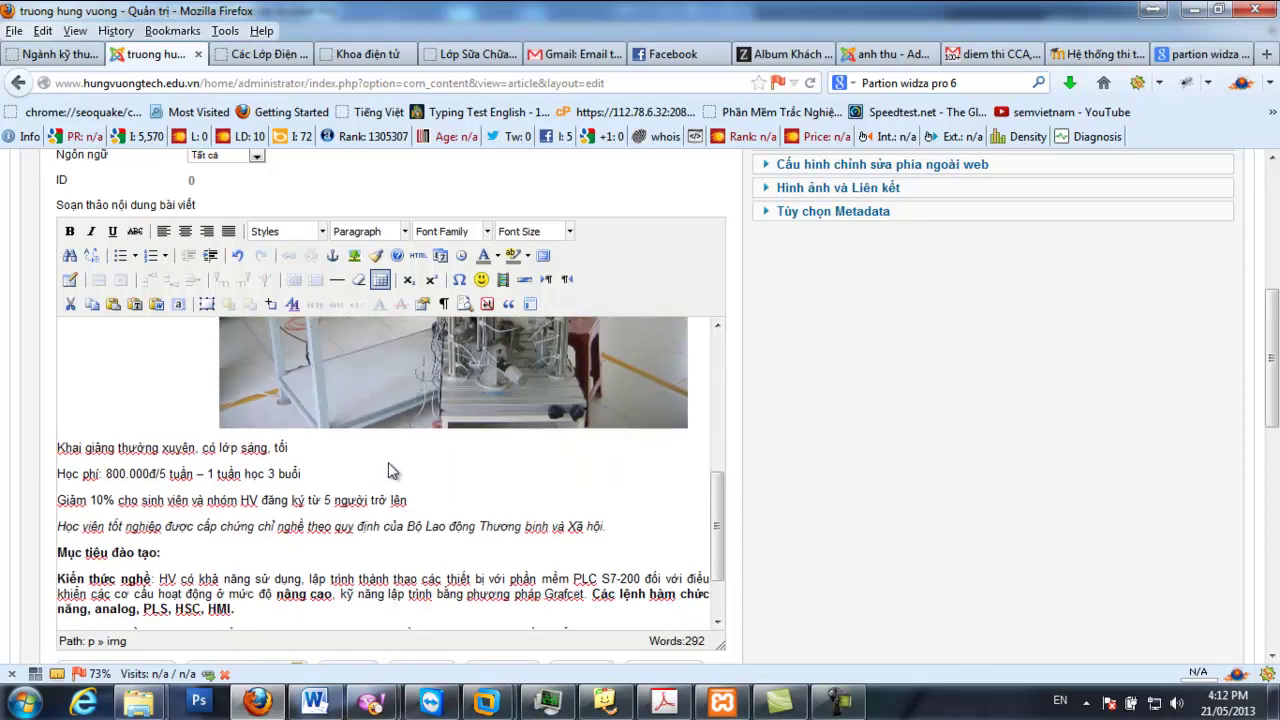
pyautogui.click(62, 478)
pyautogui.press('BackSpace')
pyautogui.moveTo(574, 456); pyautogui.dragTo(54, 452)
pyautogui.hotkey('ctrl', 'b')
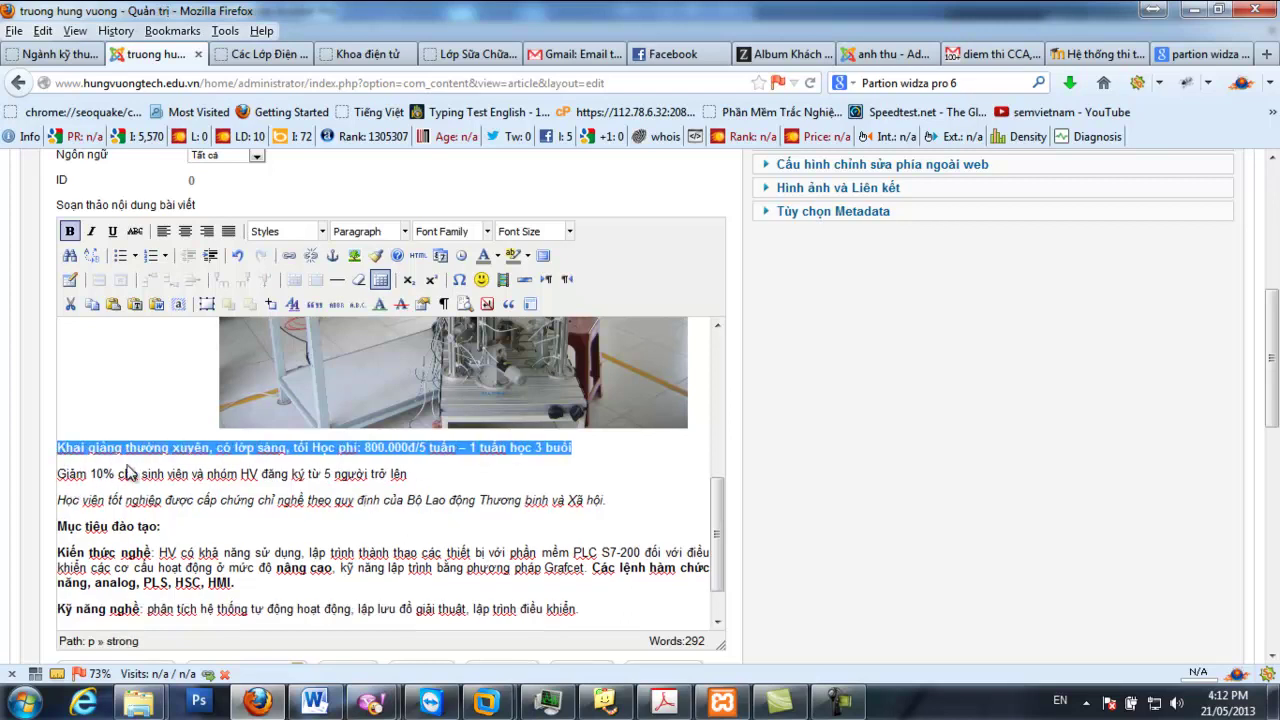
pyautogui.click(377, 450)
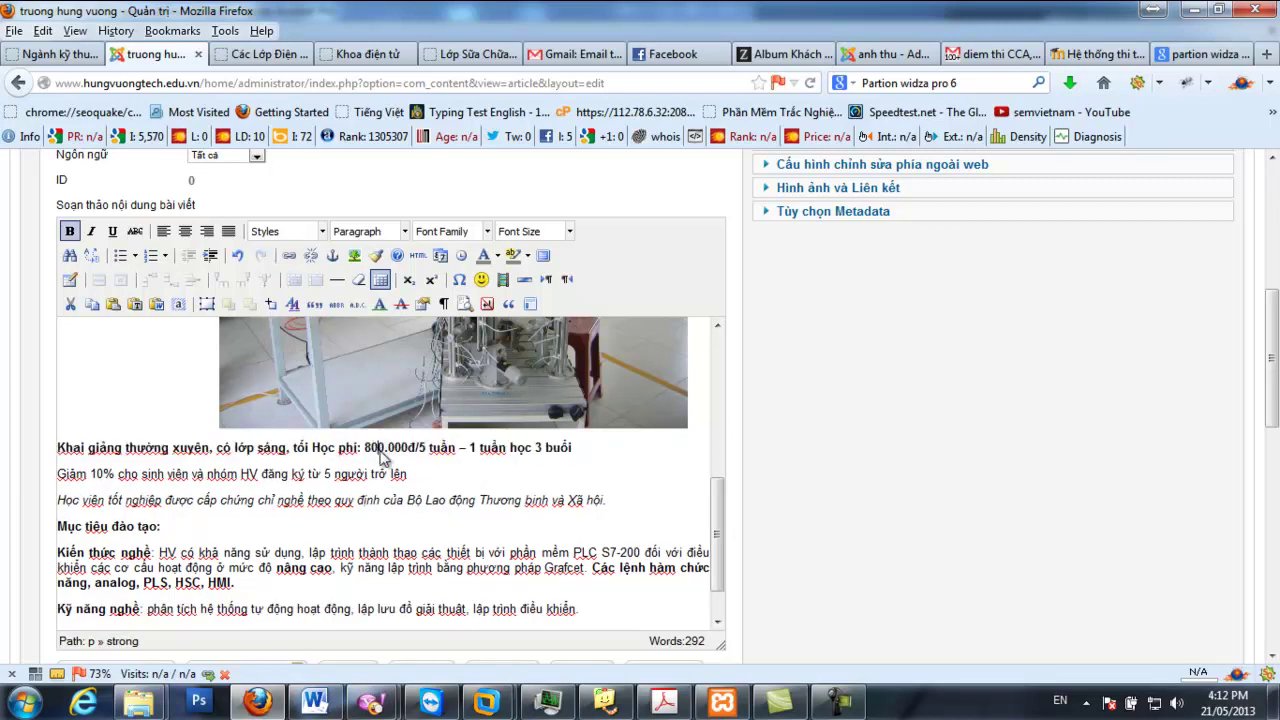
pyautogui.doubleClick(395, 450)
pyautogui.click(562, 455)
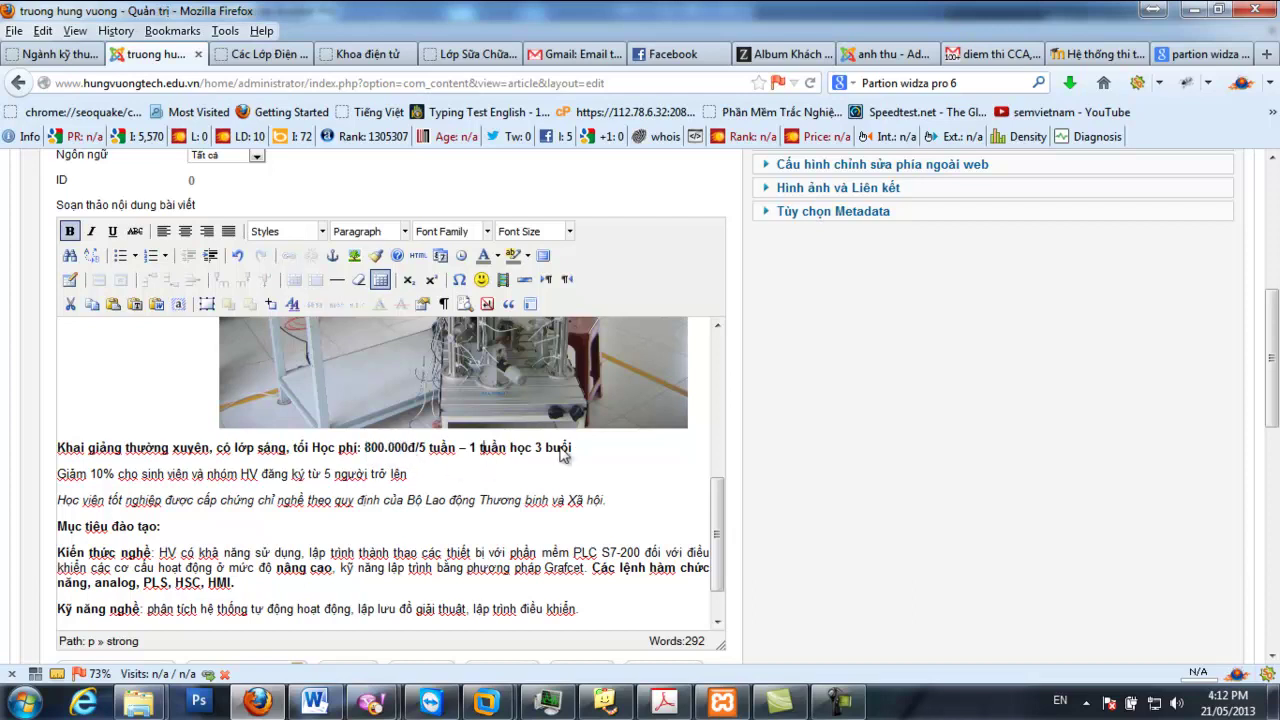
# Copy the combined "Khai giảng thường xuyên" and "Học phí" line and paste it below the intro text, above the read-more break
pyautogui.moveTo(416, 450); pyautogui.dragTo(330, 458)
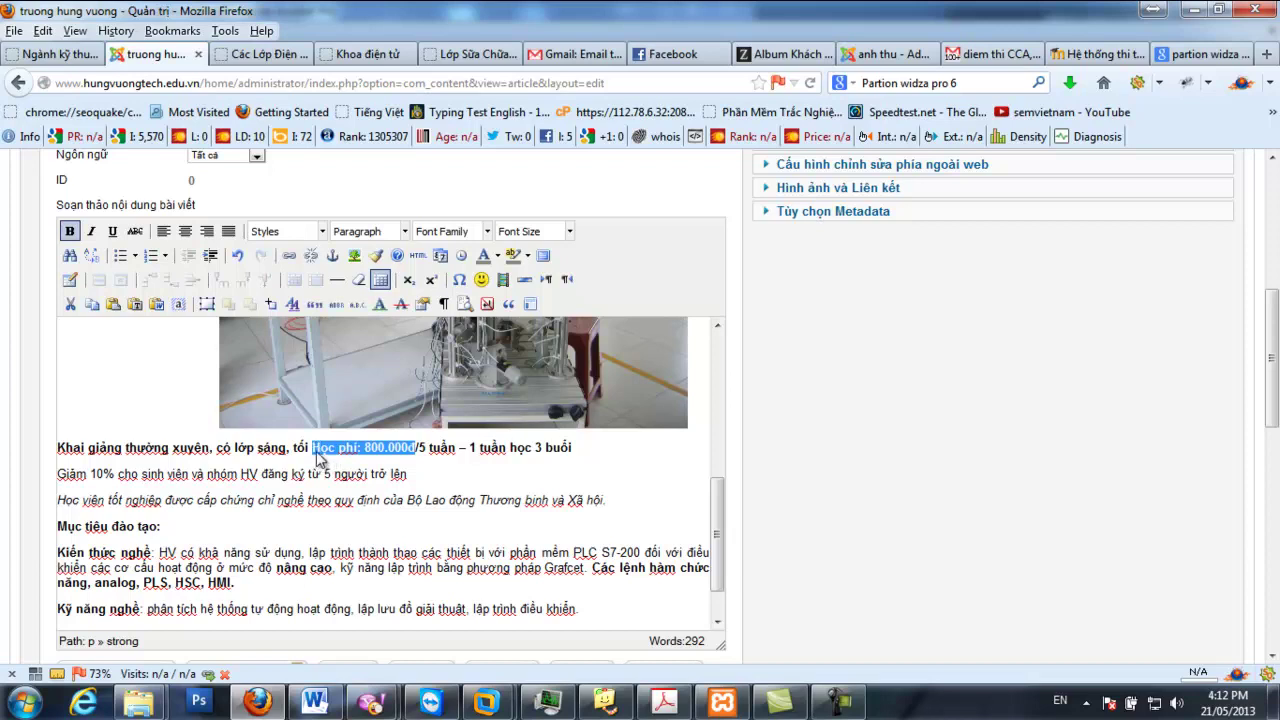
pyautogui.moveTo(598, 462); pyautogui.dragTo(58, 449)
pyautogui.hotkey('ctrl', 'c')
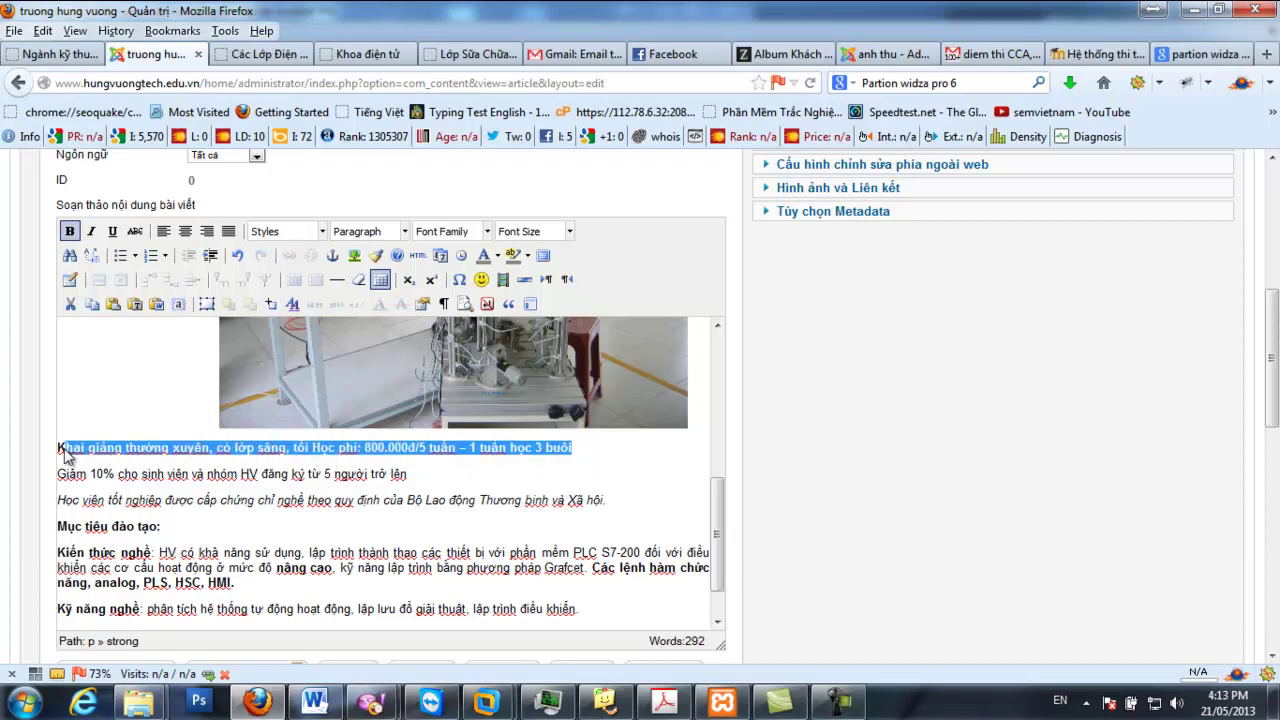
pyautogui.moveTo(714, 515); pyautogui.dragTo(714, 368)
pyautogui.click(575, 378)
pyautogui.press('Return')
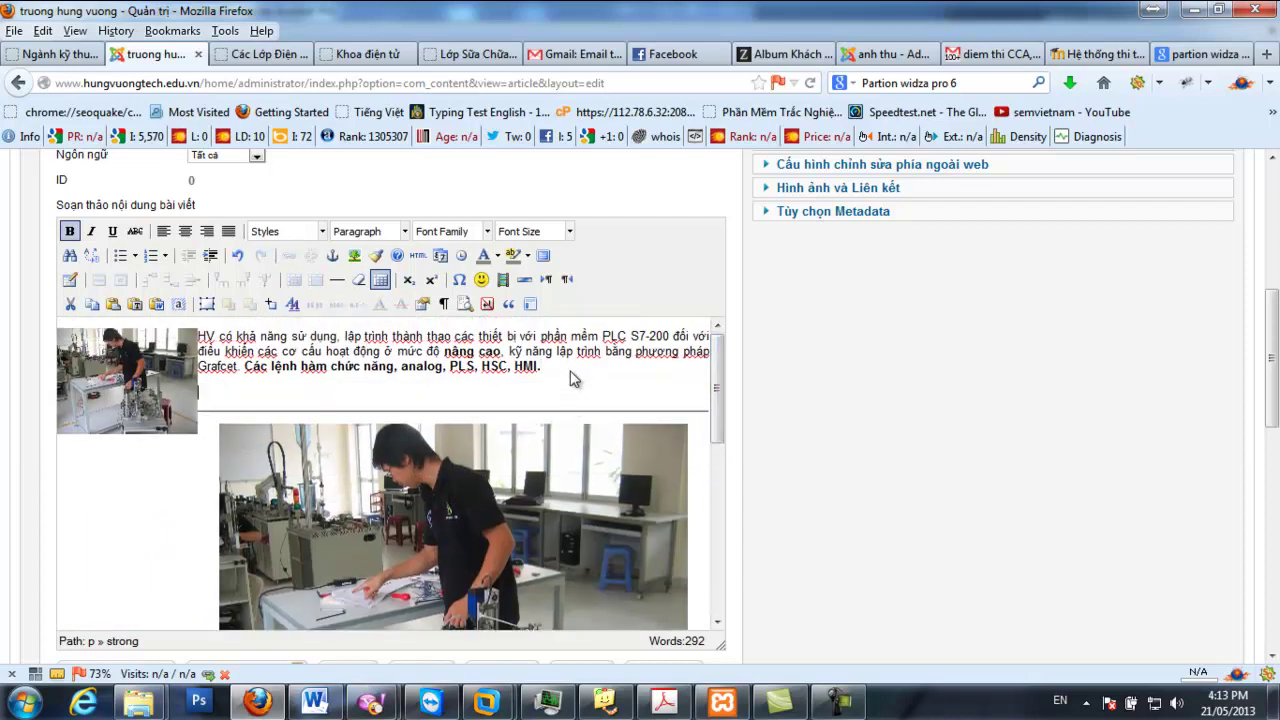
pyautogui.hotkey('ctrl', 'v')
# Make the pasted "Khai giảng thường xuyên" line in the intro bold
pyautogui.moveTo(380, 425); pyautogui.dragTo(203, 400)
pyautogui.click(69, 231)
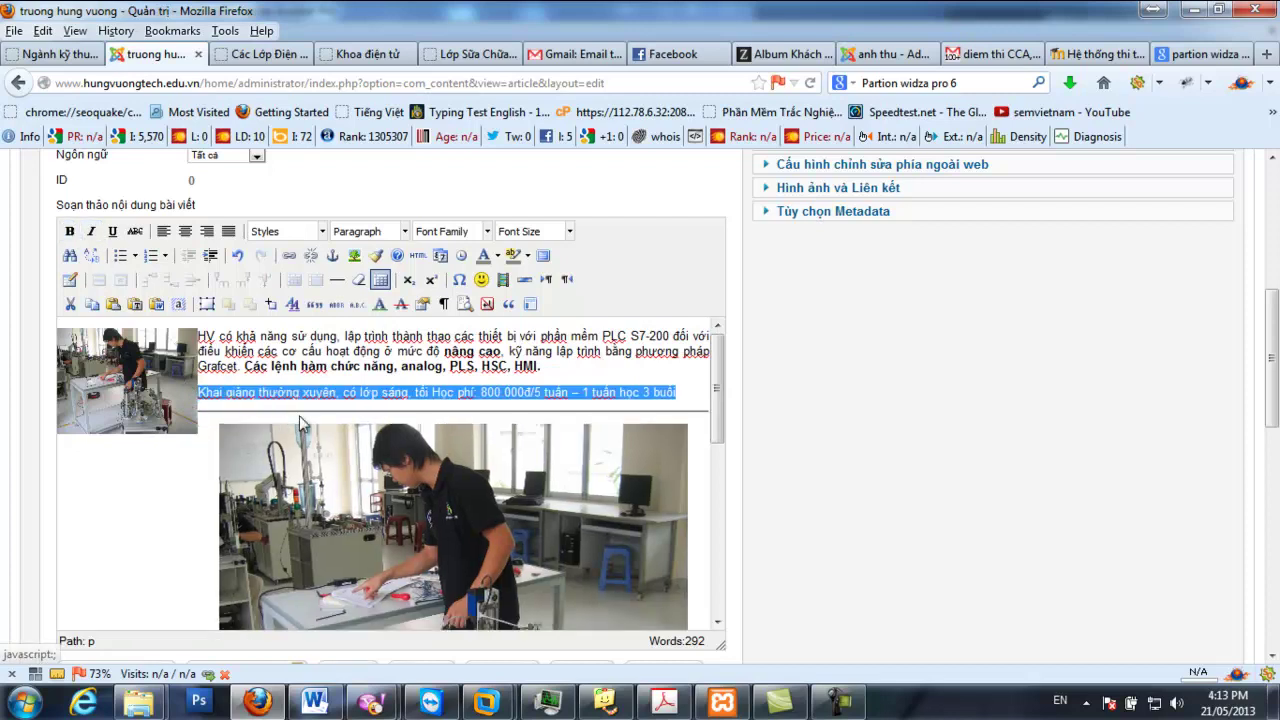
pyautogui.hotkey('ctrl', 'b')
pyautogui.click(361, 428)
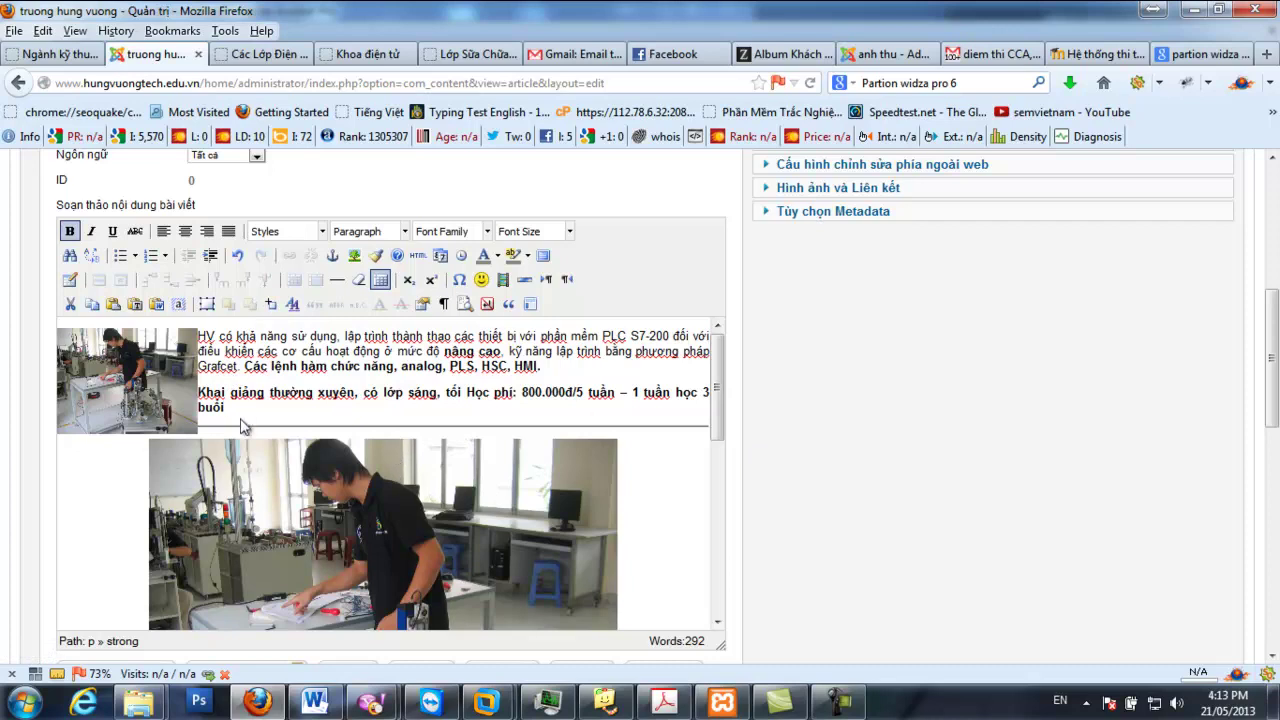
pyautogui.moveTo(226, 408); pyautogui.dragTo(205, 402)
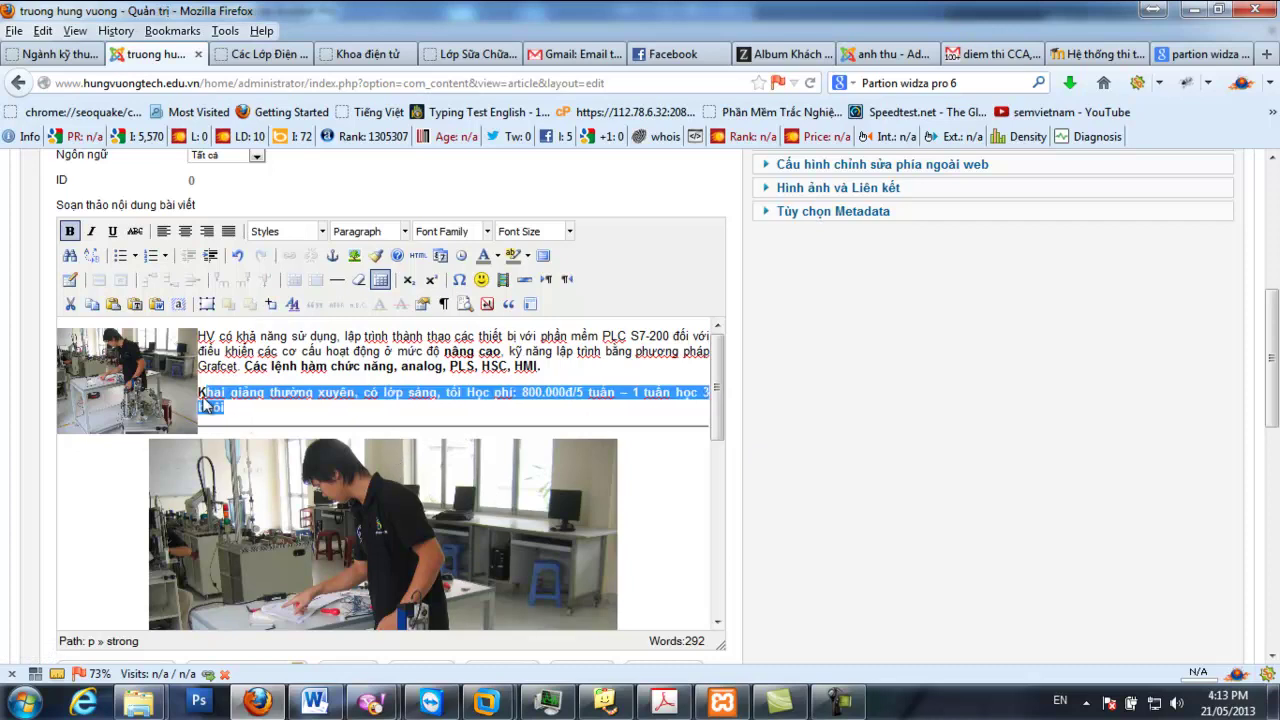
pyautogui.click(238, 440)
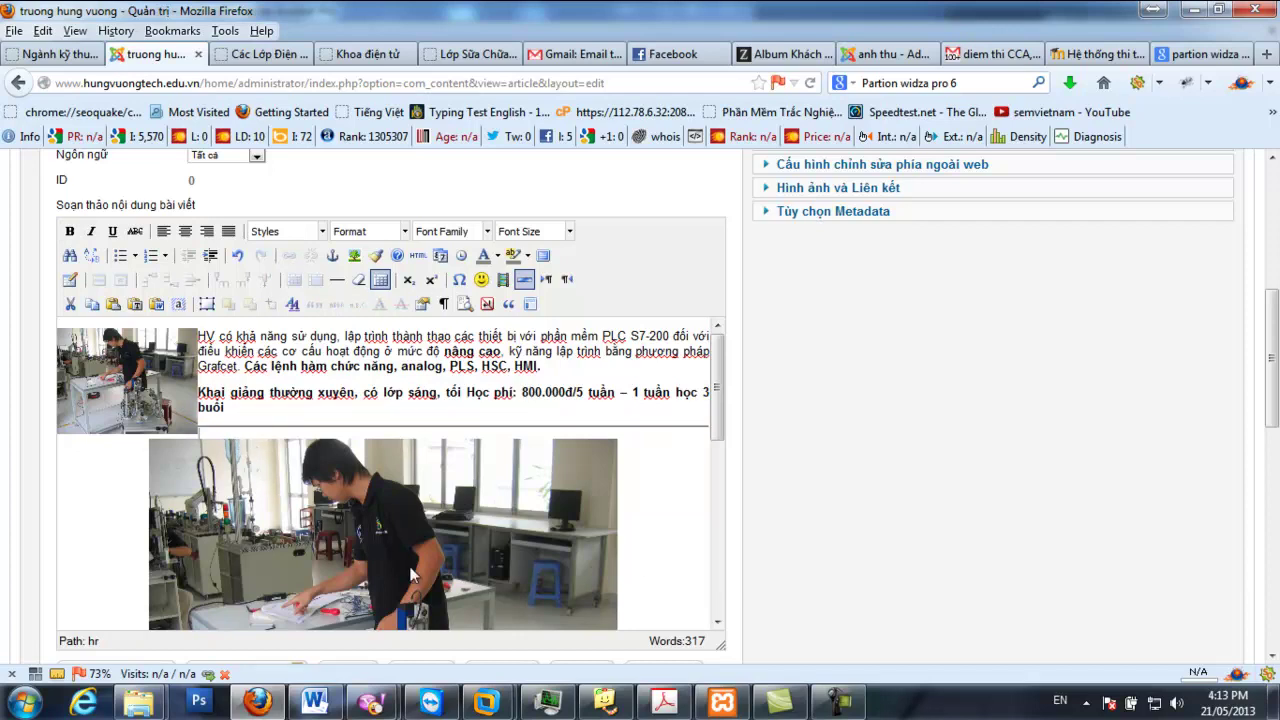
pyautogui.click(655, 472)
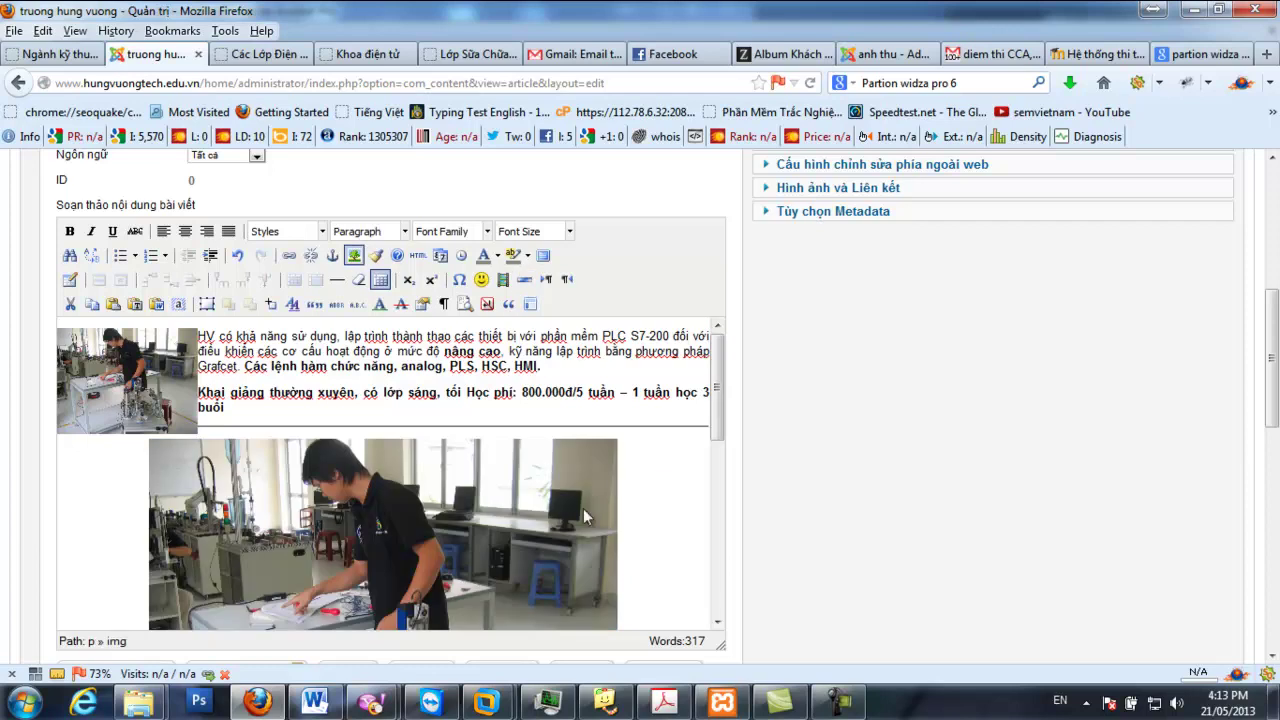
pyautogui.click(497, 497)
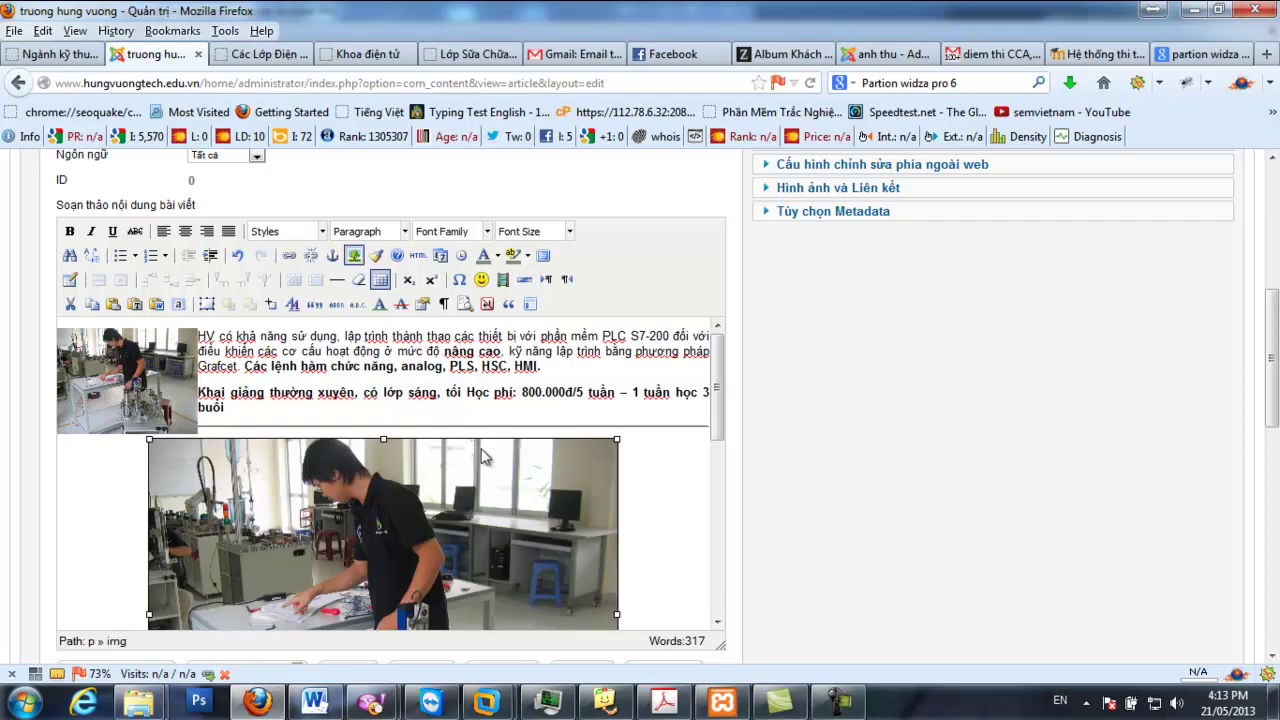
# Check the rest of the article body and save the new article without closing it
pyautogui.scroll(-4, 530, 388)
pyautogui.scroll(-5, 530, 390)
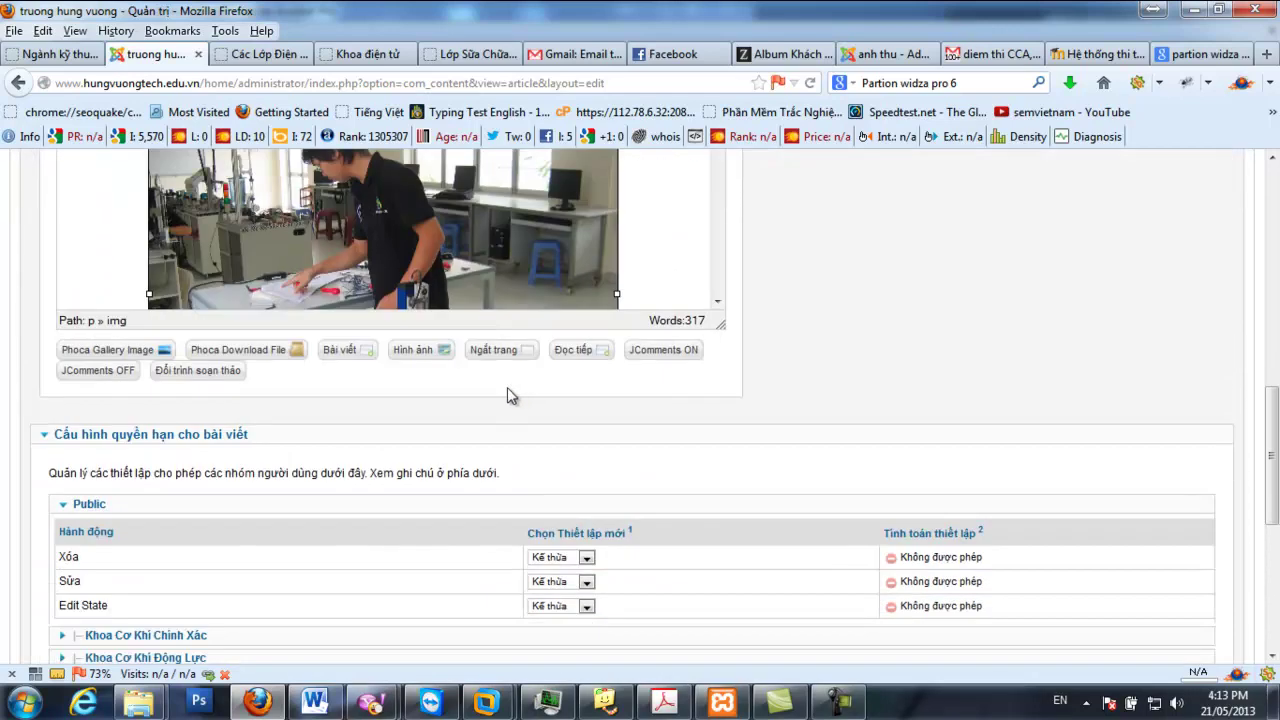
pyautogui.scroll(4, 634, 306)
pyautogui.moveTo(713, 398); pyautogui.dragTo(722, 588)
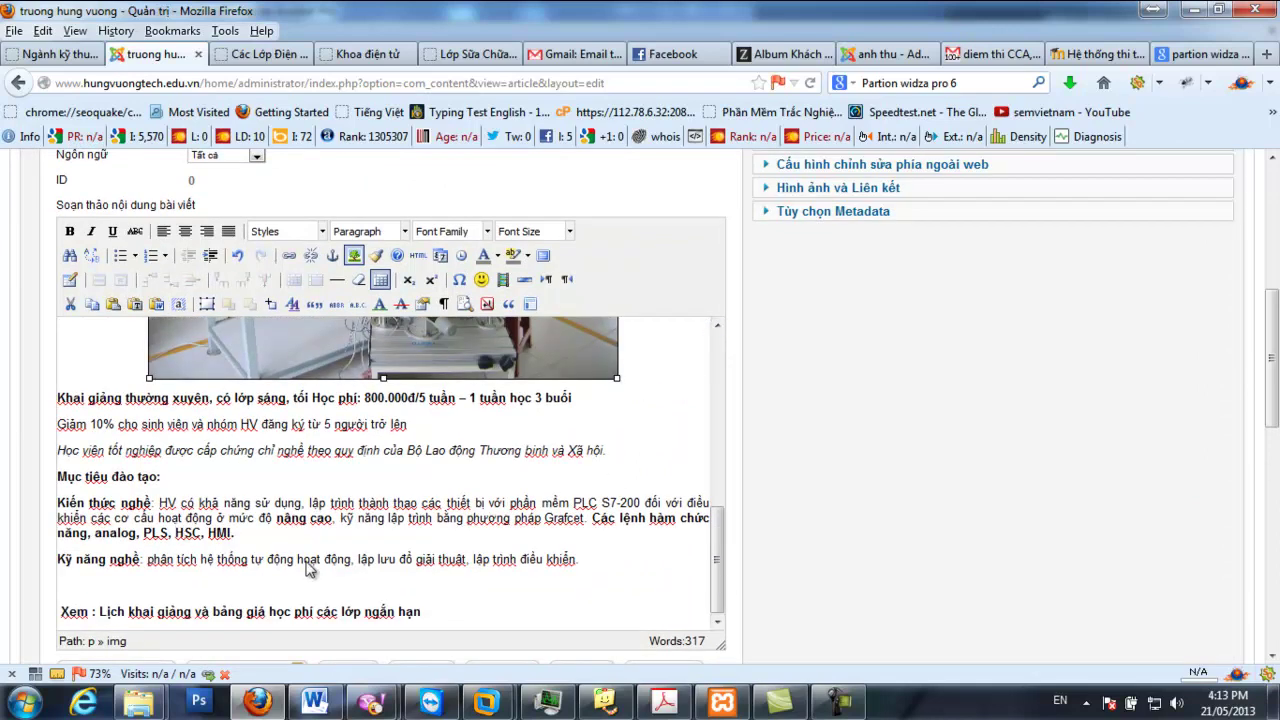
pyautogui.scroll(4, 282, 545)
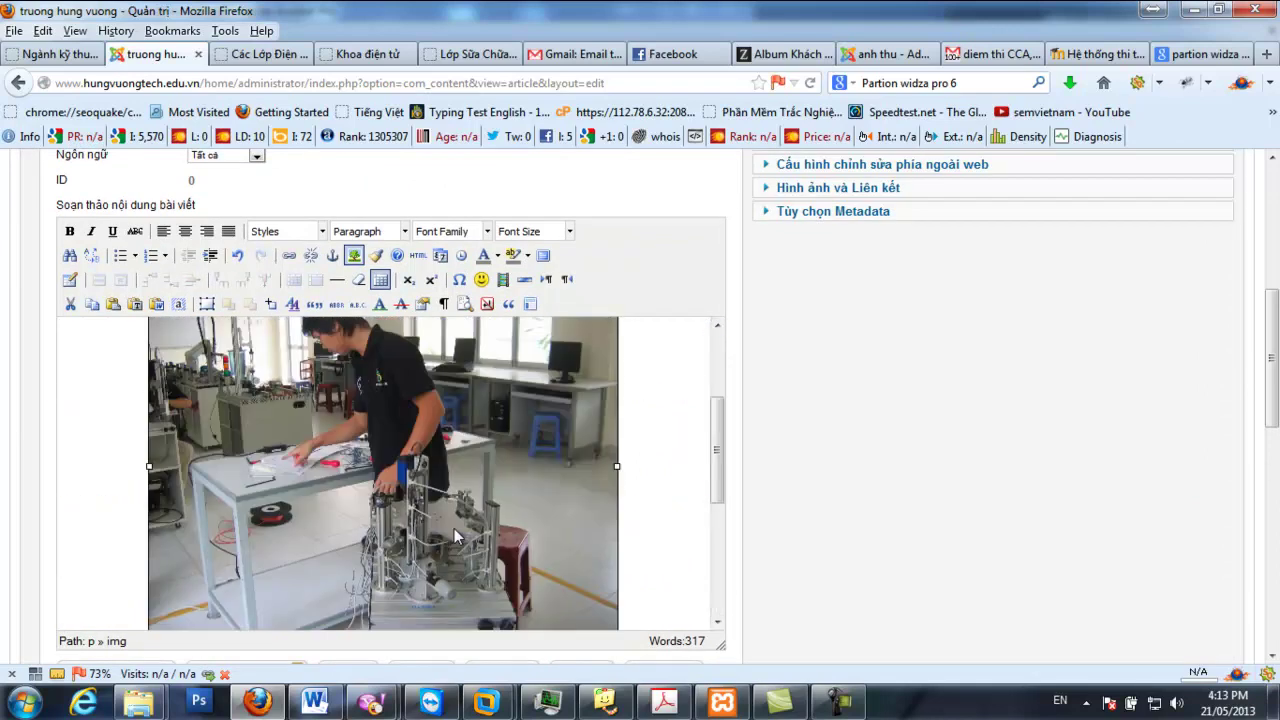
pyautogui.scroll(5, 984, 372)
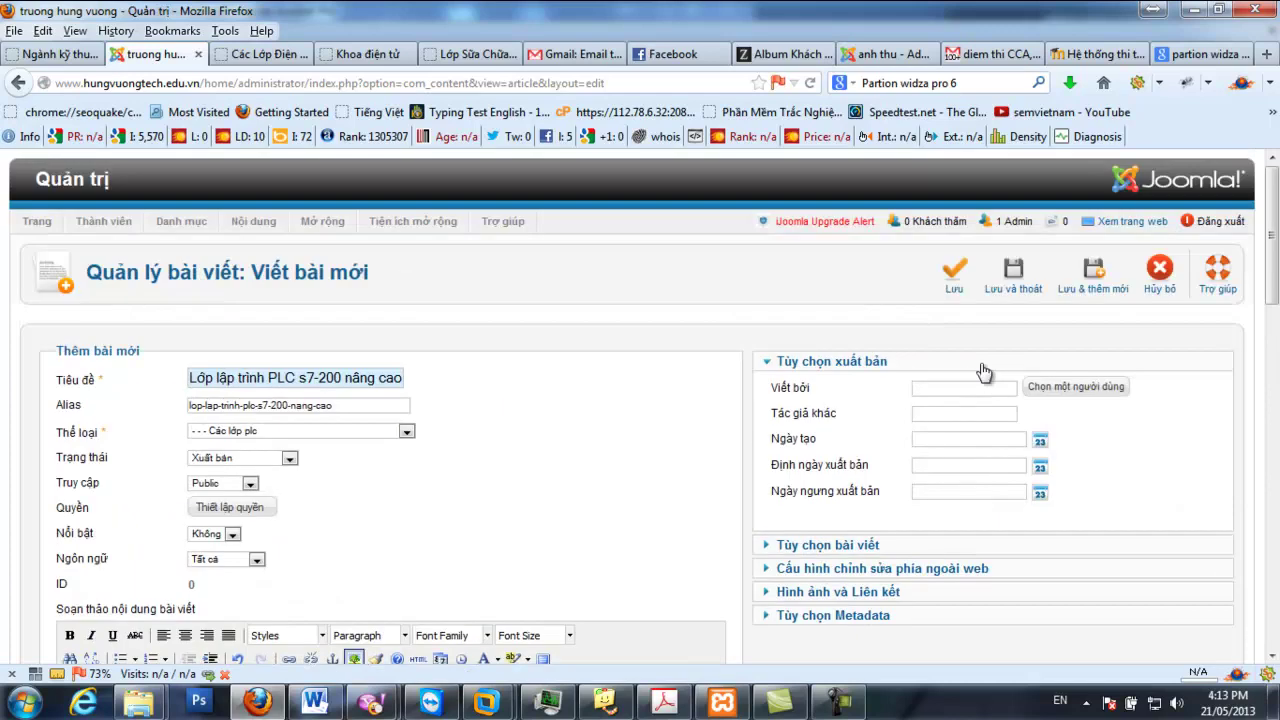
pyautogui.click(957, 285)
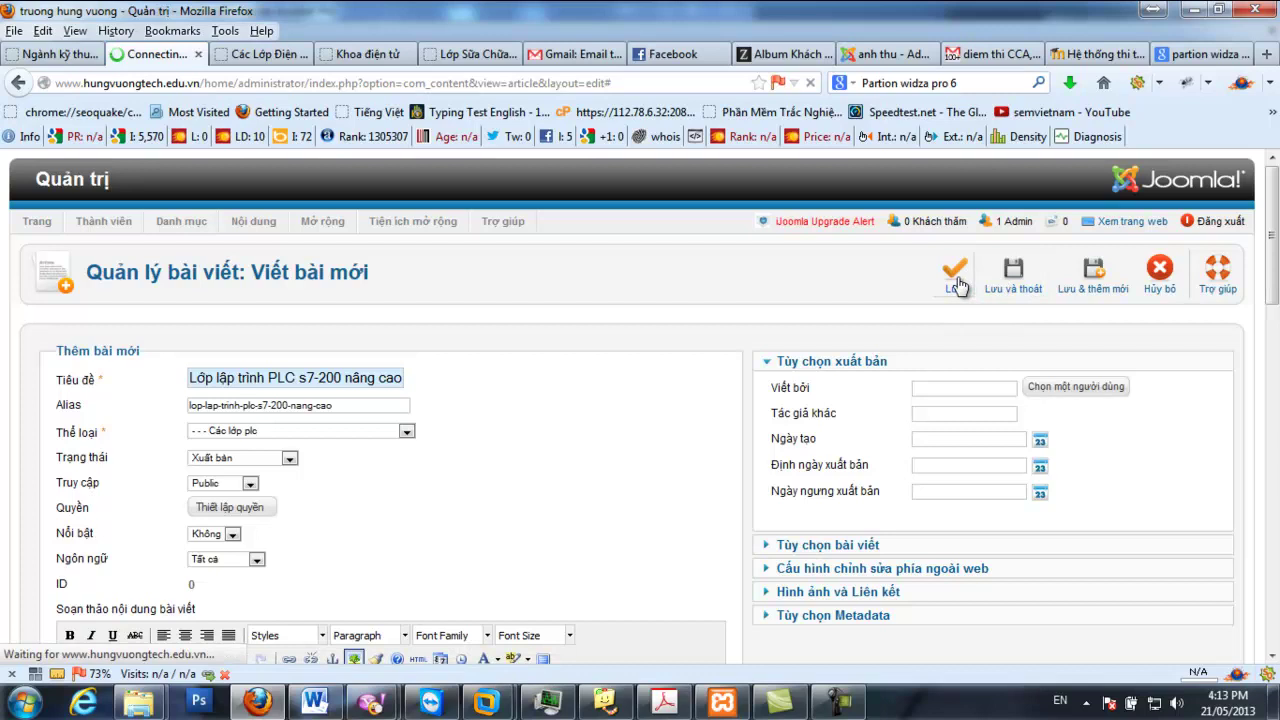
# Break the "Kiến thức nghề" paragraph after its heading so the text starting with "HV có khả năng" begins a new line
pyautogui.scroll(-6, 362, 485)
pyautogui.scroll(-8, 362, 485)
pyautogui.moveTo(123, 487); pyautogui.dragTo(235, 557)
pyautogui.click(235, 559)
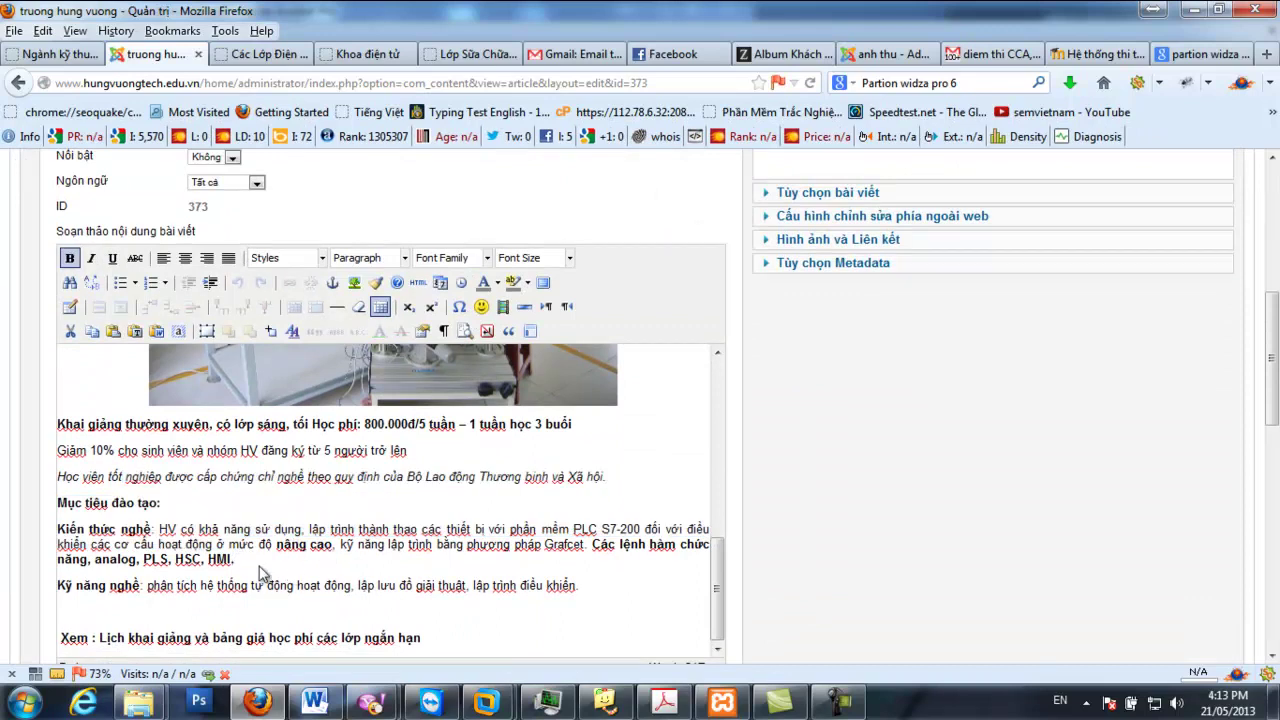
pyautogui.moveTo(601, 592); pyautogui.dragTo(192, 543)
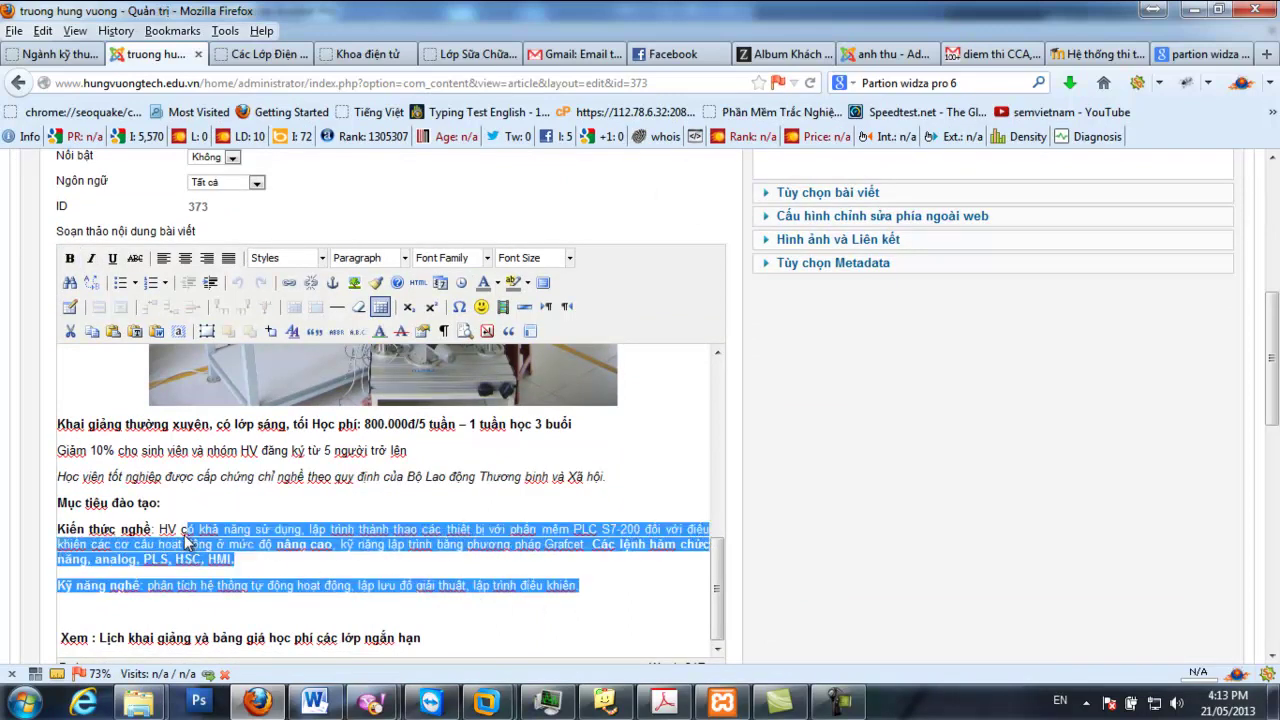
pyautogui.click(172, 543)
pyautogui.press('Return')
# Indent the "HV có khả năng sử dụng" paragraph together with the "Kỹ năng nghề" paragraph below it
pyautogui.moveTo(580, 612); pyautogui.dragTo(52, 551)
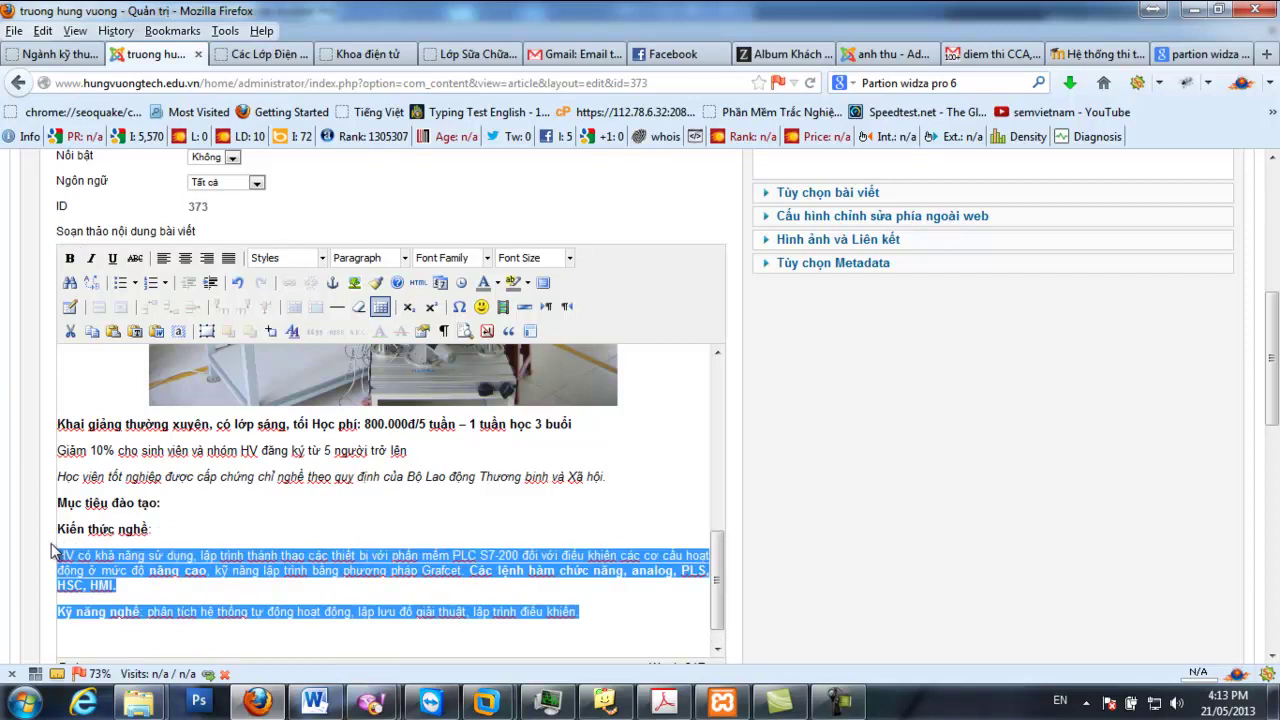
pyautogui.click(210, 284)
pyautogui.scroll(-3, 210, 490)
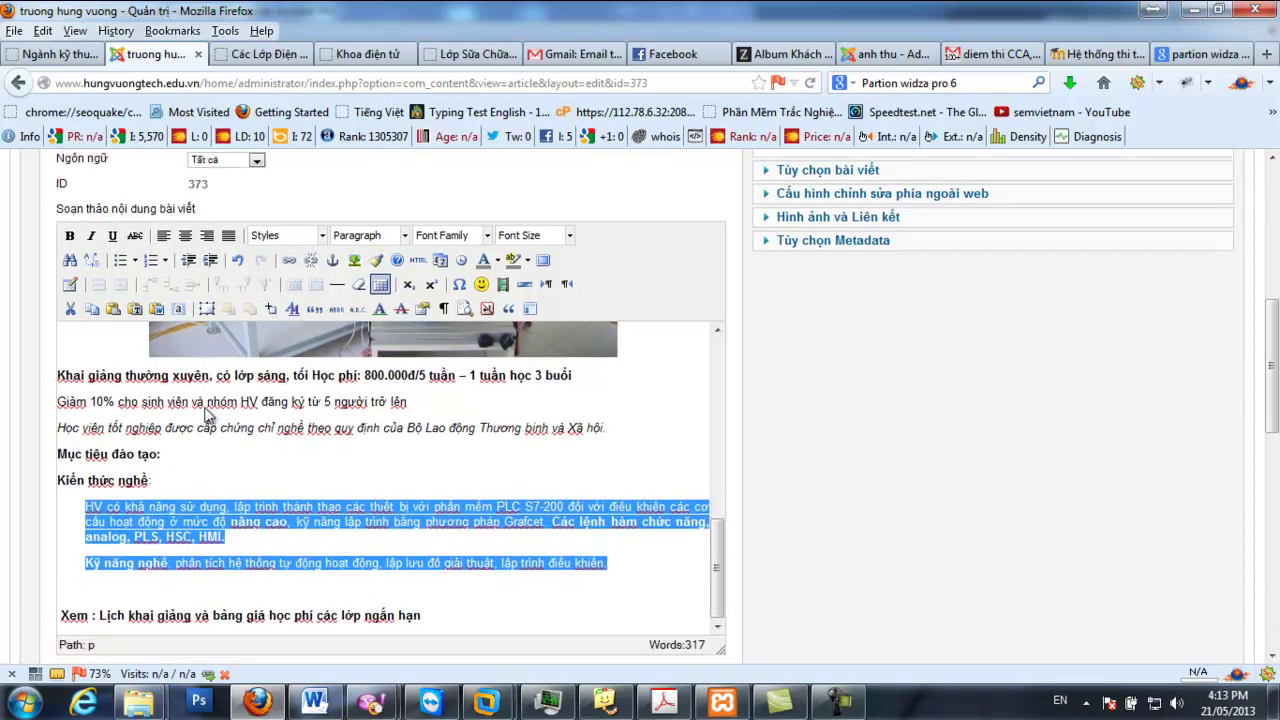
pyautogui.click(103, 396)
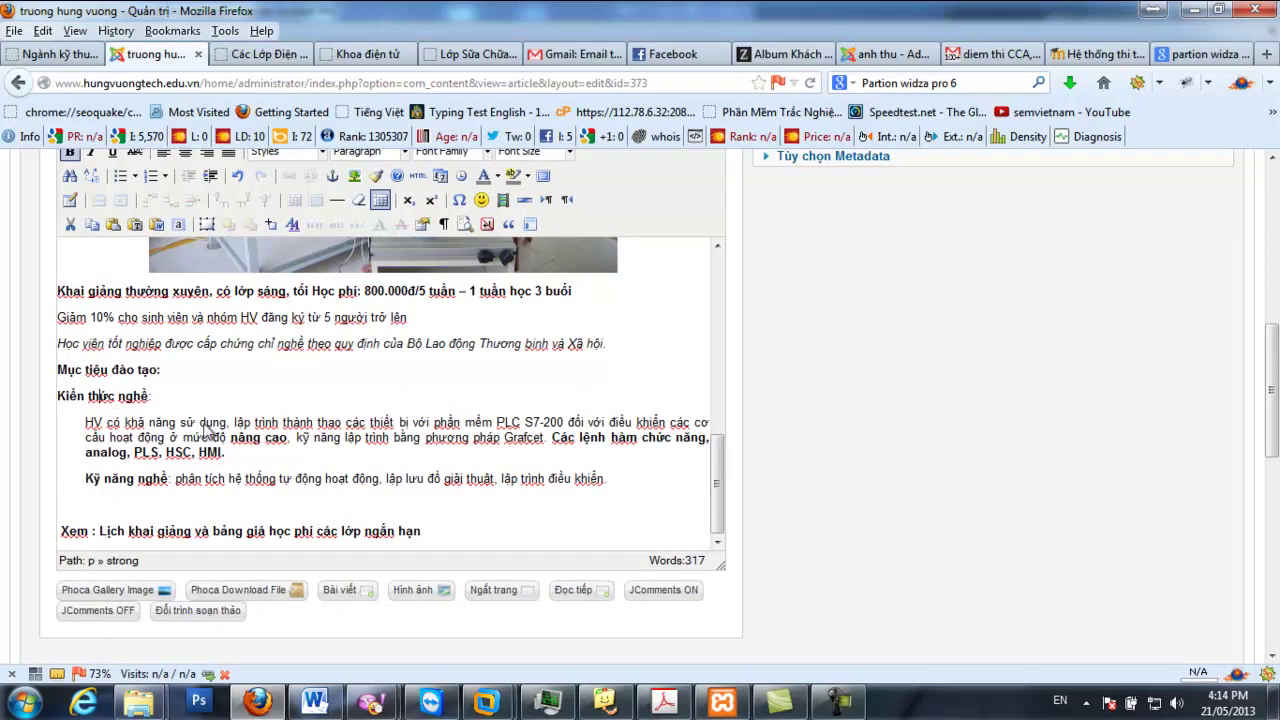
# Remove the indent from the "Kỹ năng nghề" paragraph only
pyautogui.click(177, 482)
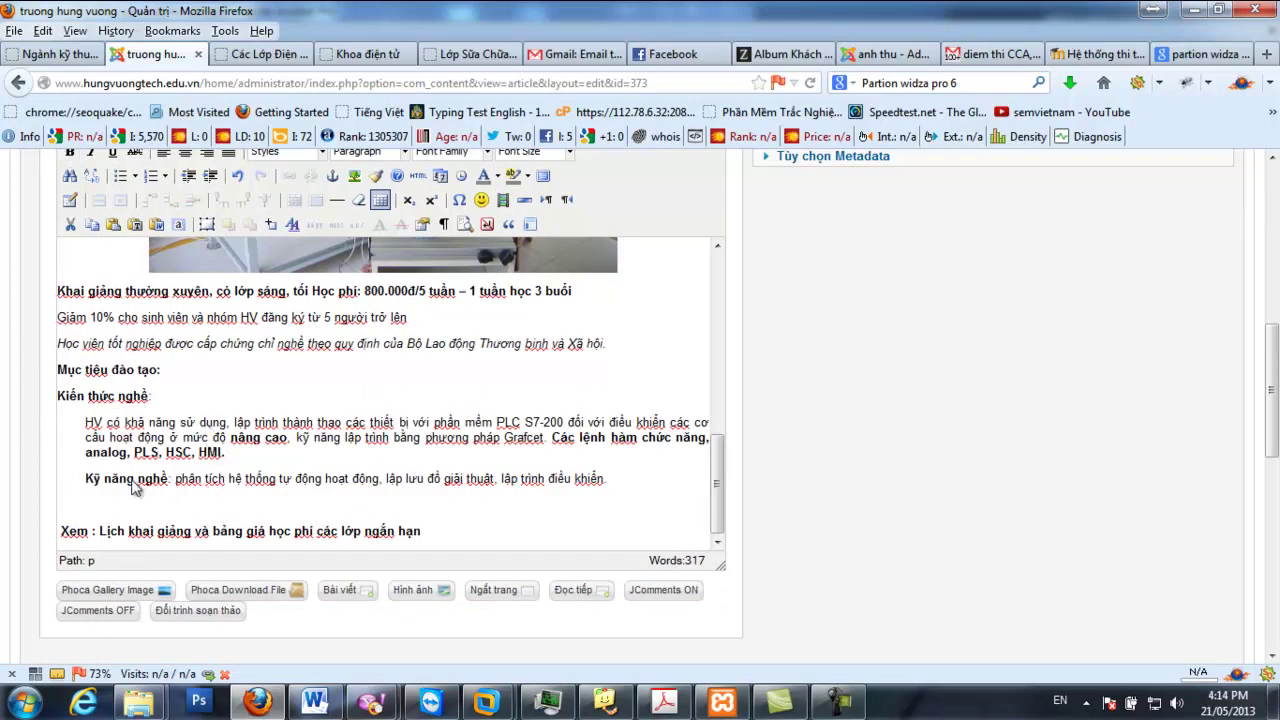
pyautogui.moveTo(630, 486); pyautogui.dragTo(90, 482)
pyautogui.click(187, 177)
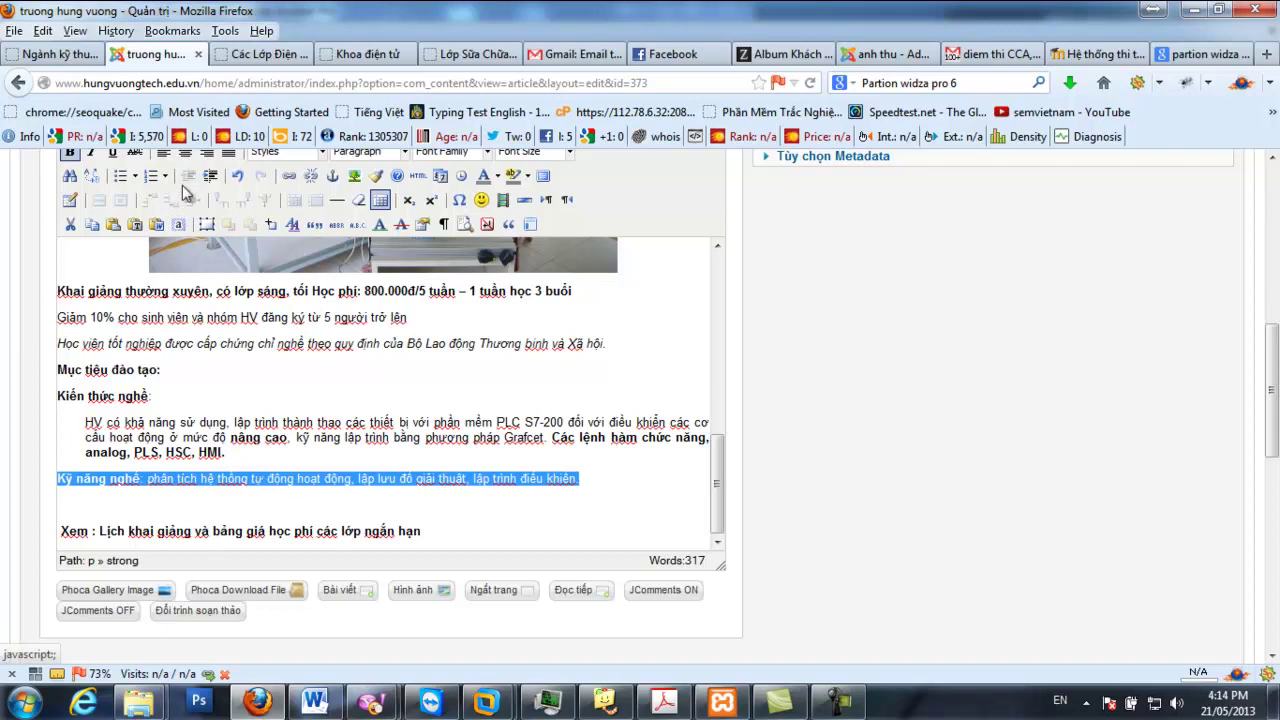
pyautogui.click(144, 480)
pyautogui.scroll(3, 274, 430)
pyautogui.scroll(-2, 274, 430)
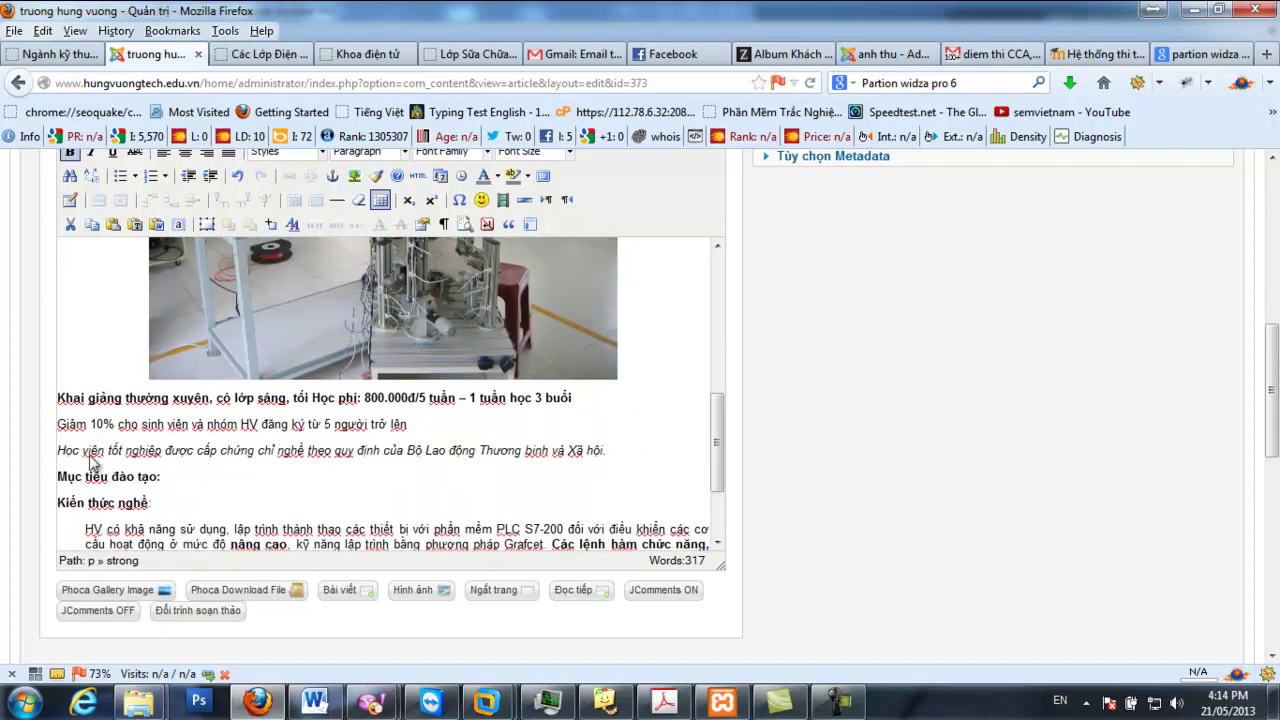
pyautogui.click(58, 462)
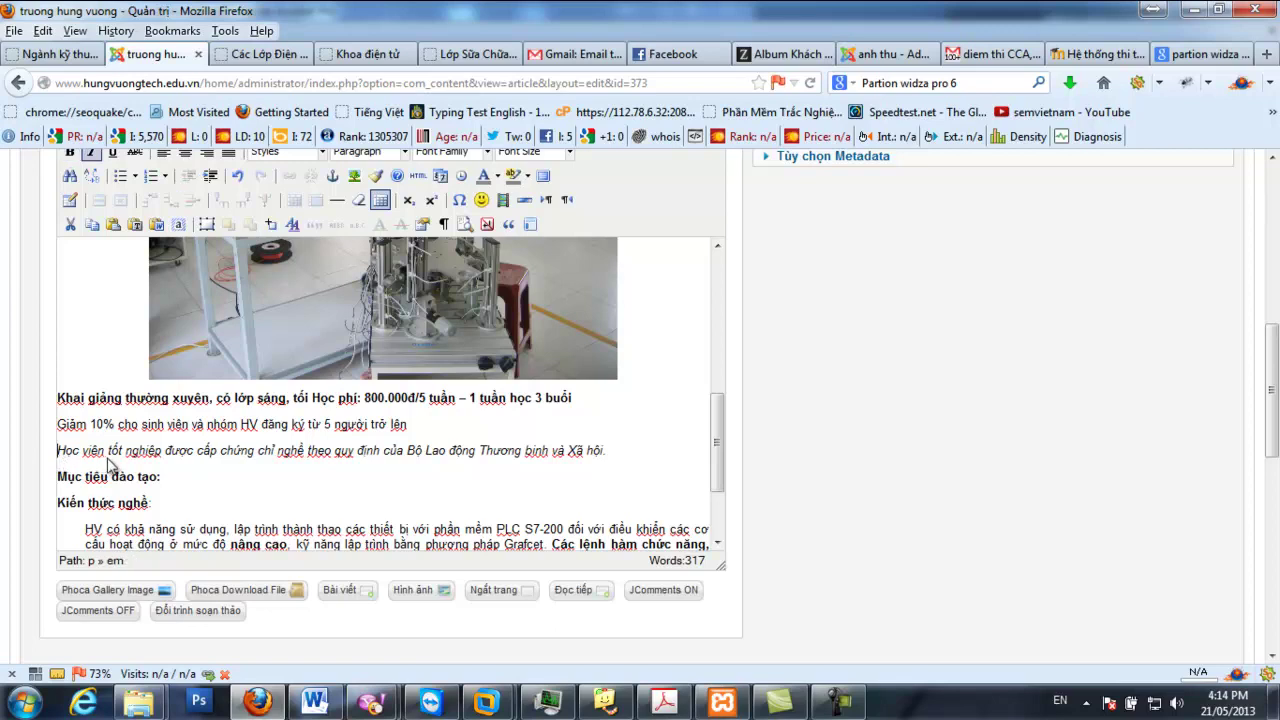
pyautogui.press('BackSpace')
pyautogui.press('Return')
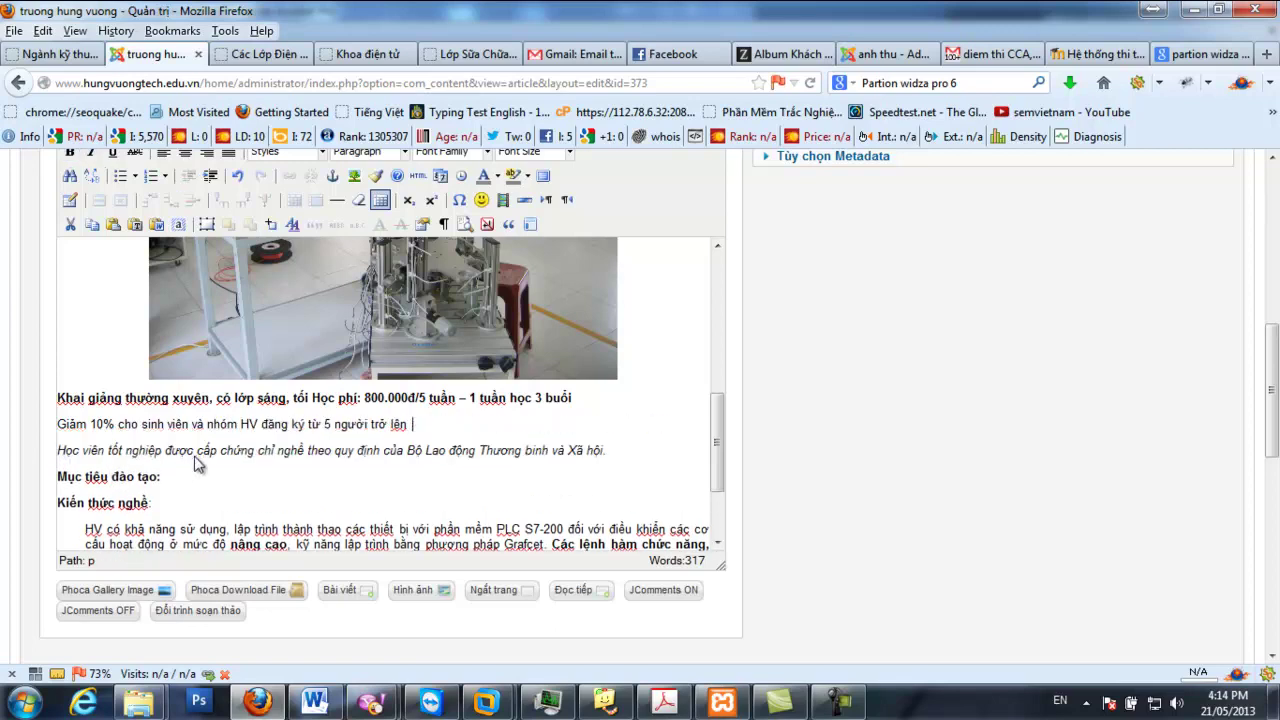
# Move the bold "Khai giảng thường xuyên" line from below the large image to the empty line between the read-more break and that image
pyautogui.scroll(2, 569, 480)
pyautogui.moveTo(590, 513); pyautogui.dragTo(46, 517)
pyautogui.hotkey('ctrl', 'c')
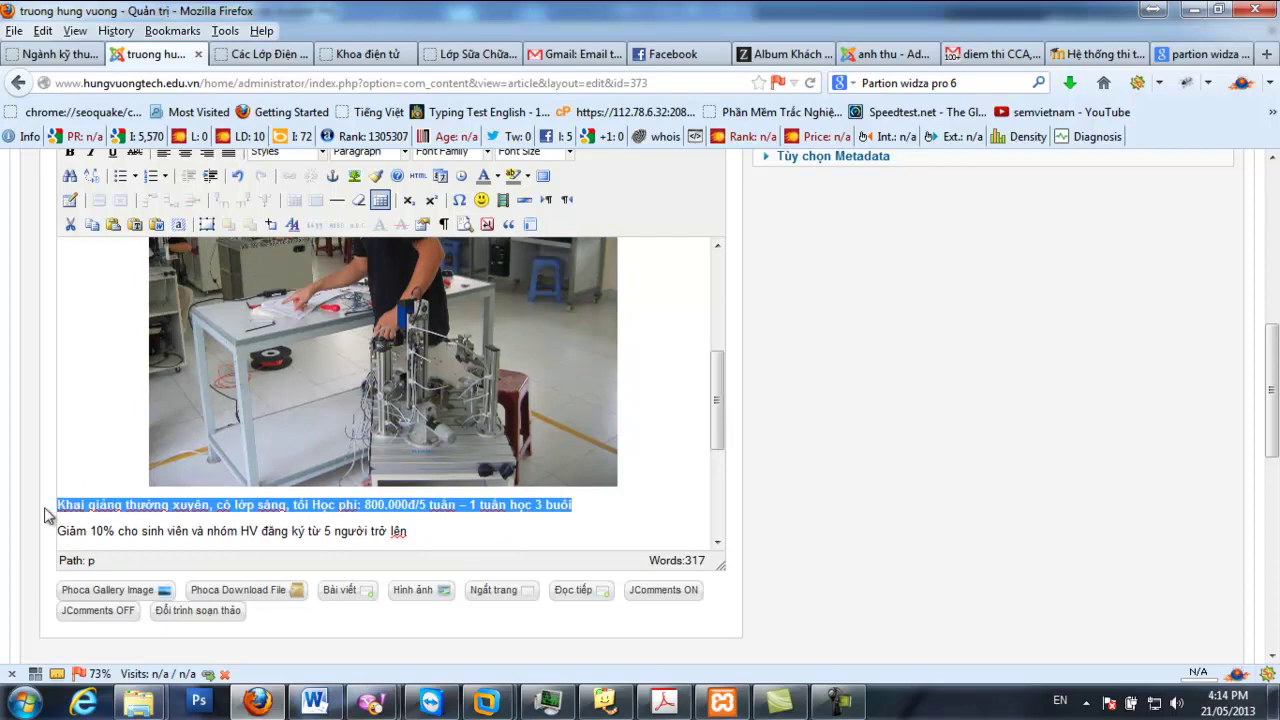
pyautogui.scroll(4, 370, 527)
pyautogui.scroll(-4, 358, 415)
pyautogui.press('Delete')
pyautogui.scroll(5, 347, 416)
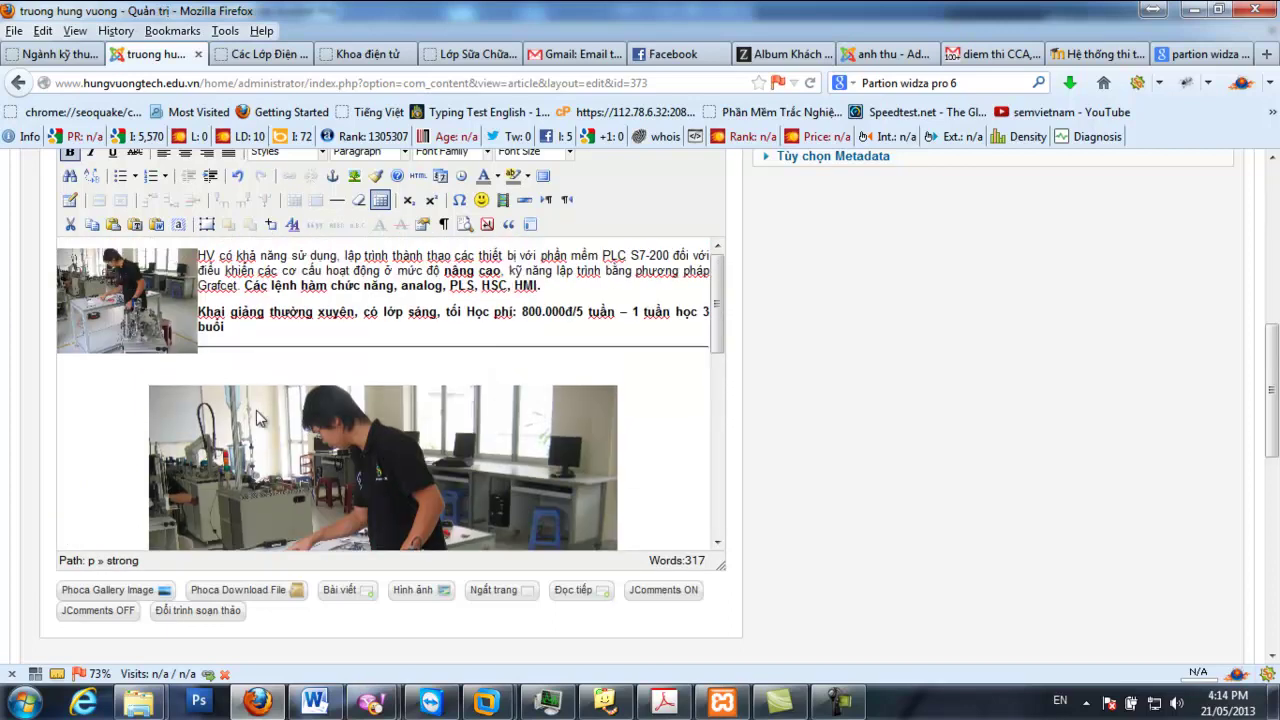
pyautogui.click(207, 373)
pyautogui.hotkey('ctrl', 'v')
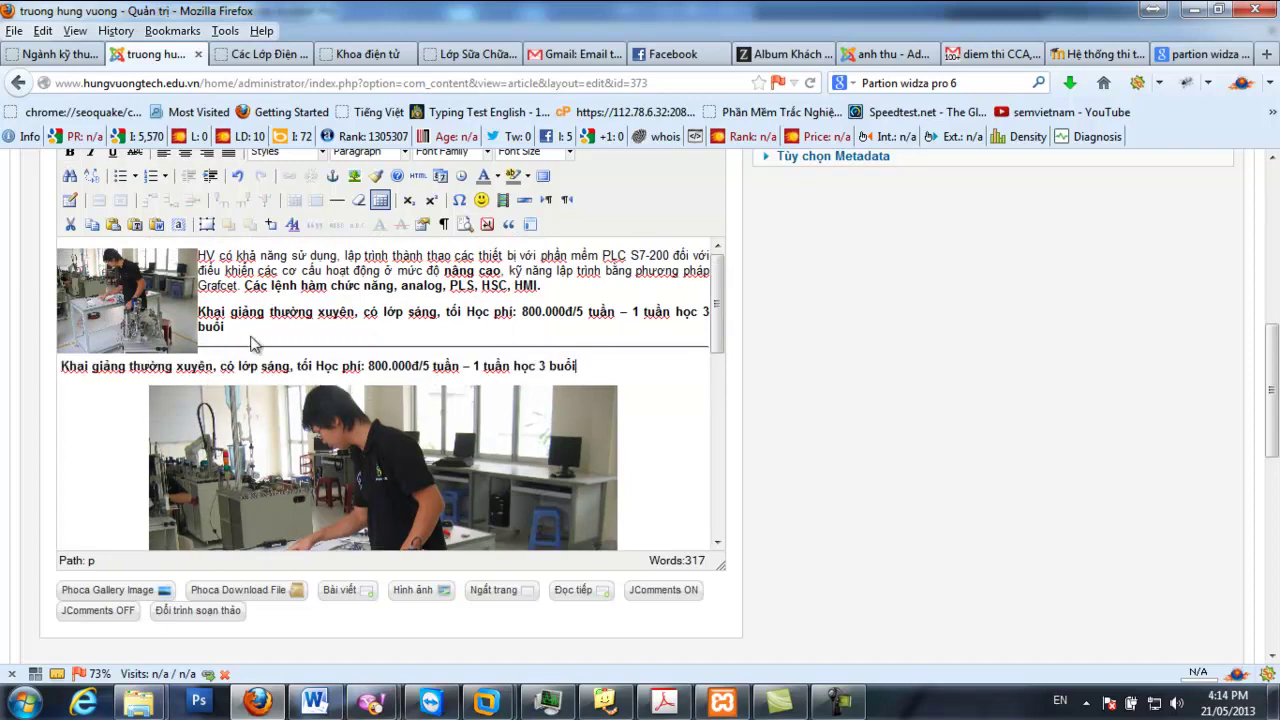
# Look over the edited article body from top to end and save the article again, keeping it open
pyautogui.click(168, 328)
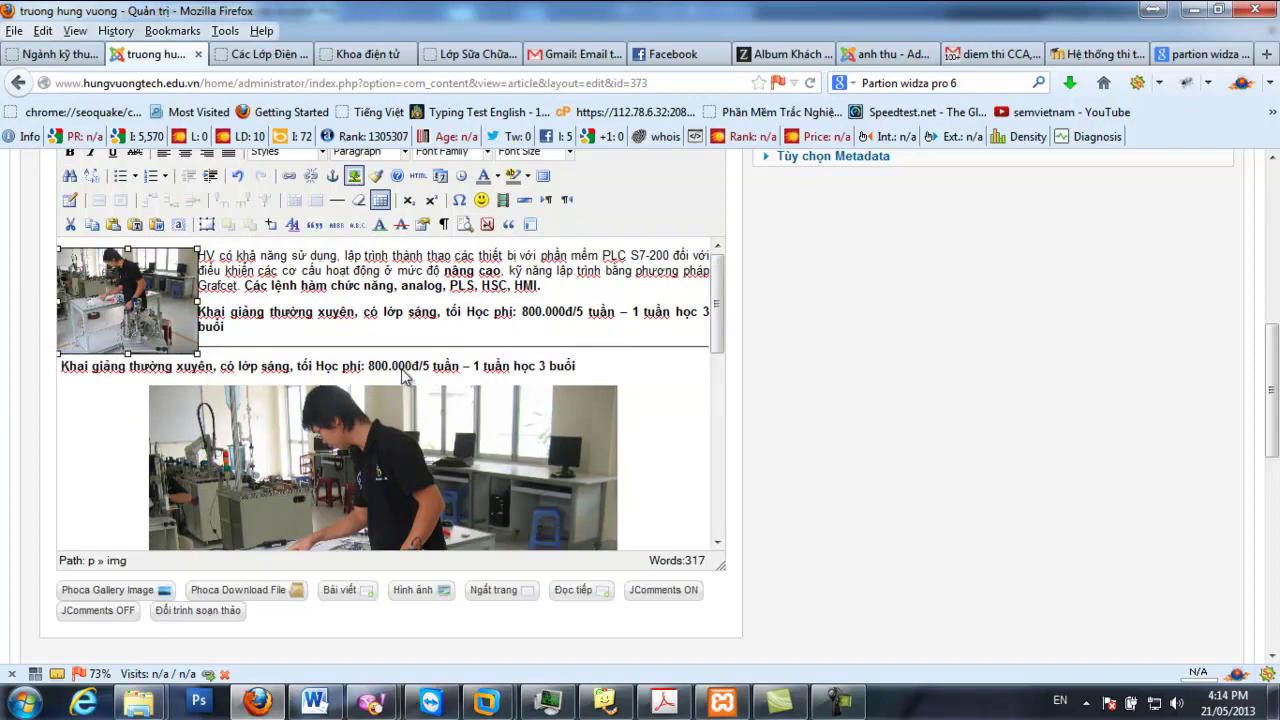
pyautogui.scroll(-6, 388, 386)
pyautogui.scroll(-2, 210, 424)
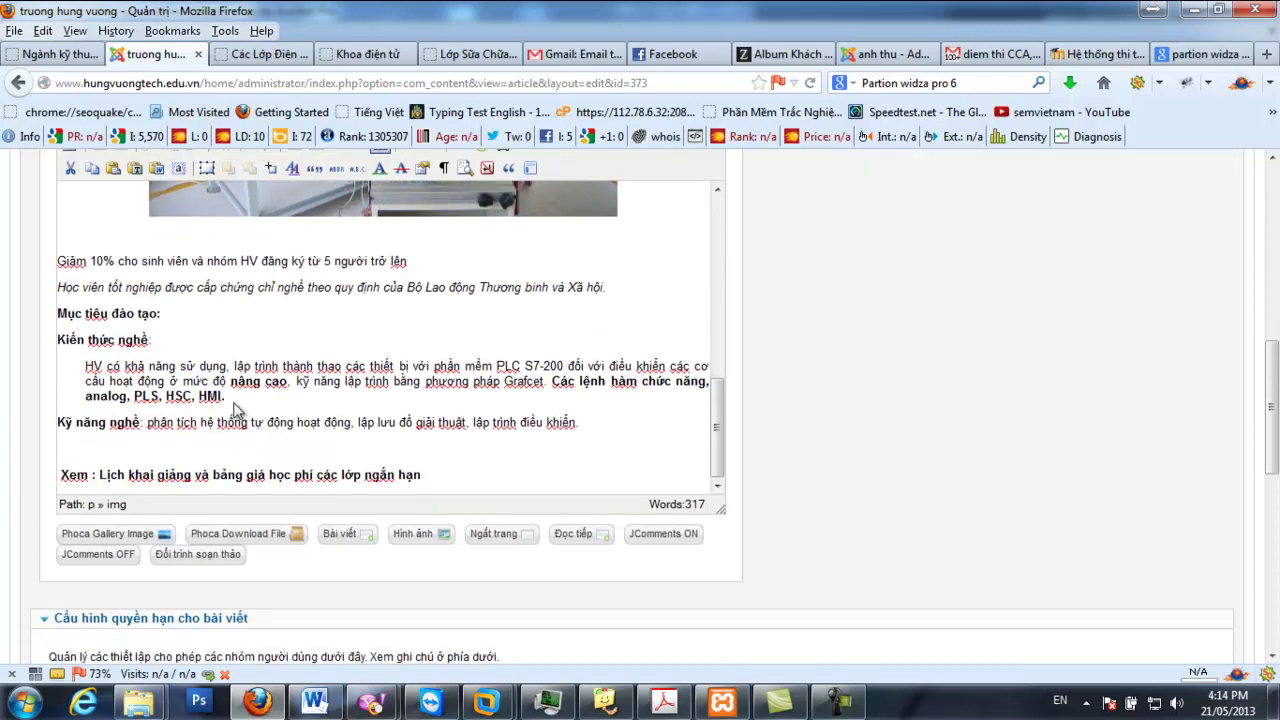
pyautogui.scroll(8, 210, 424)
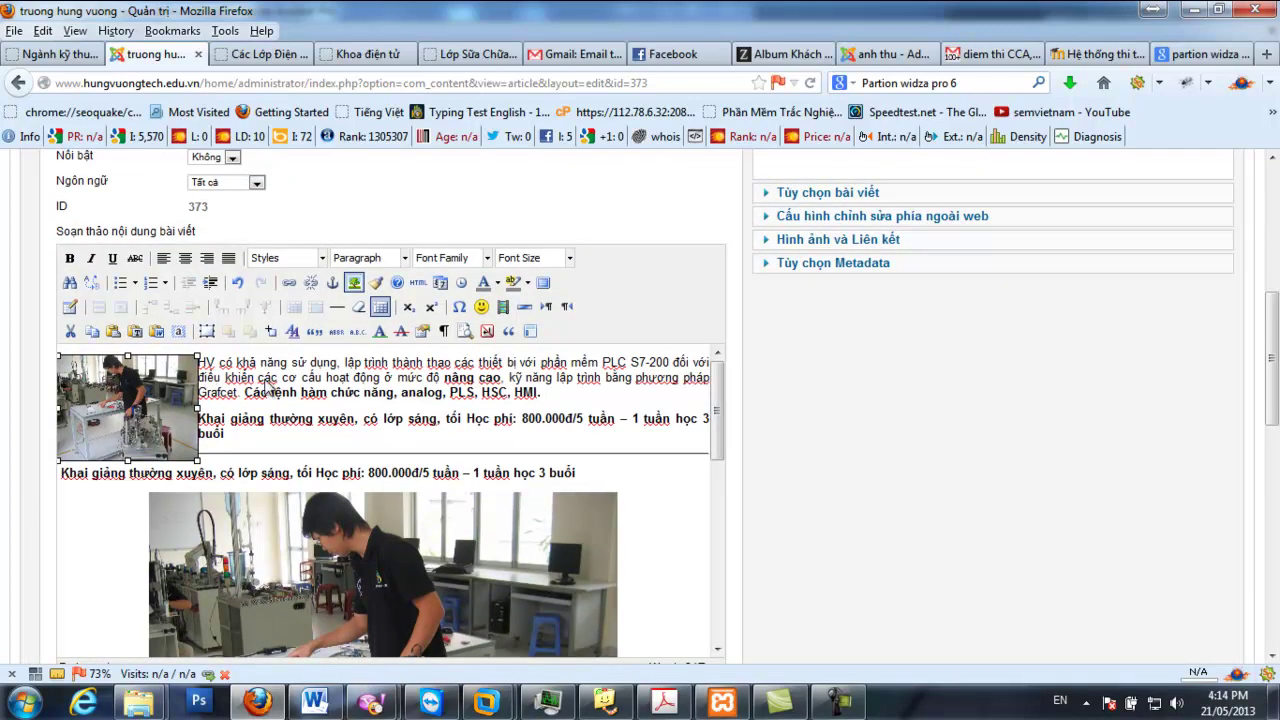
pyautogui.scroll(5, 990, 403)
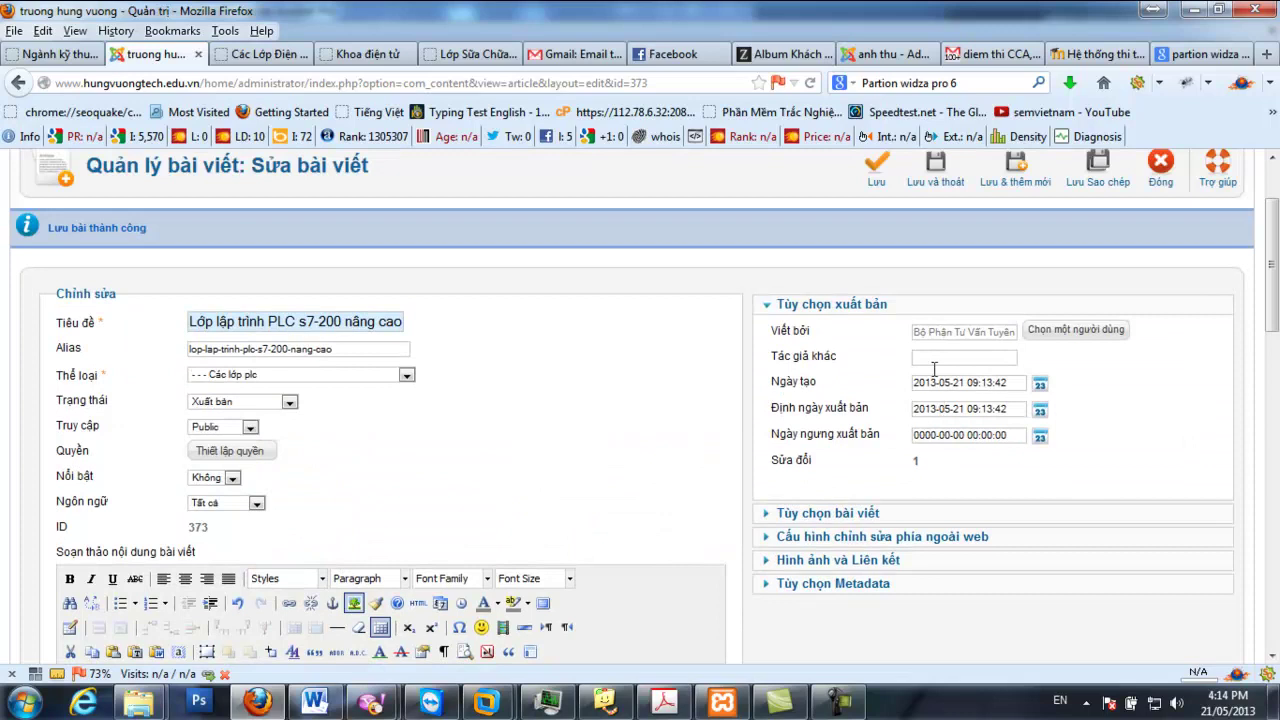
pyautogui.click(875, 168)
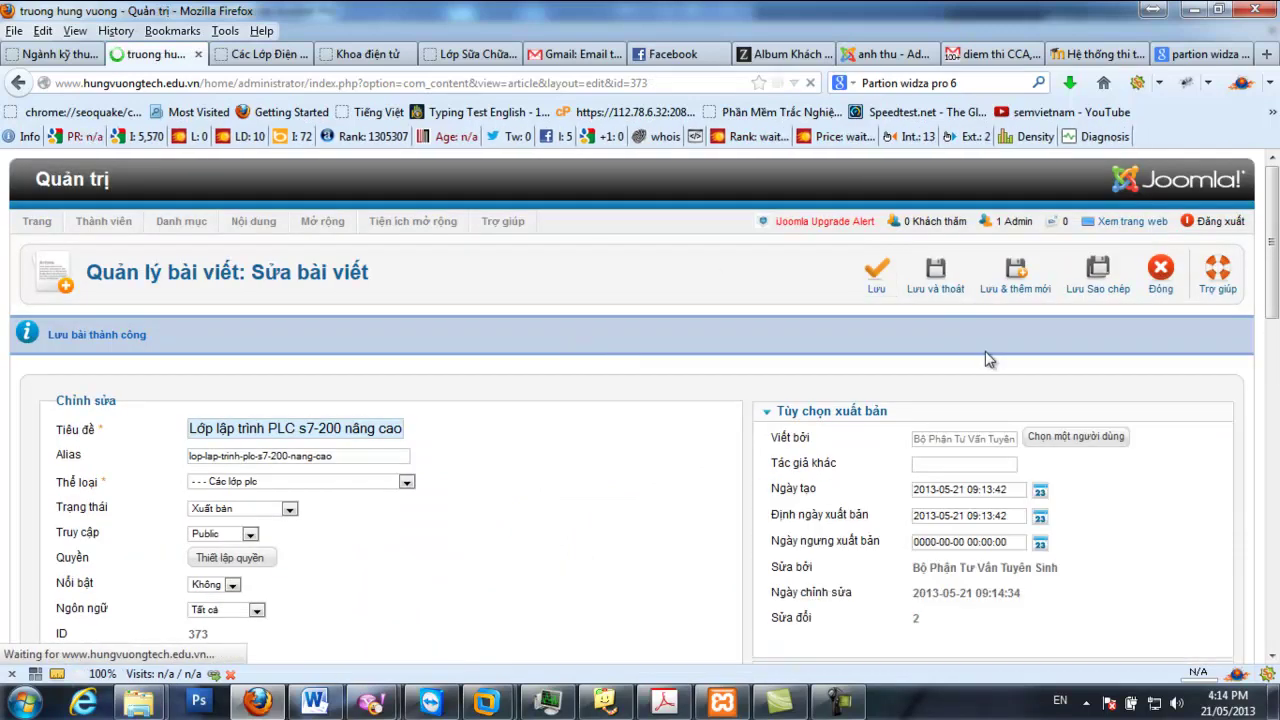
# Switch to the public school website, reload it and open the "Các Lớp Plc" category to check the published article
pyautogui.click(267, 58)
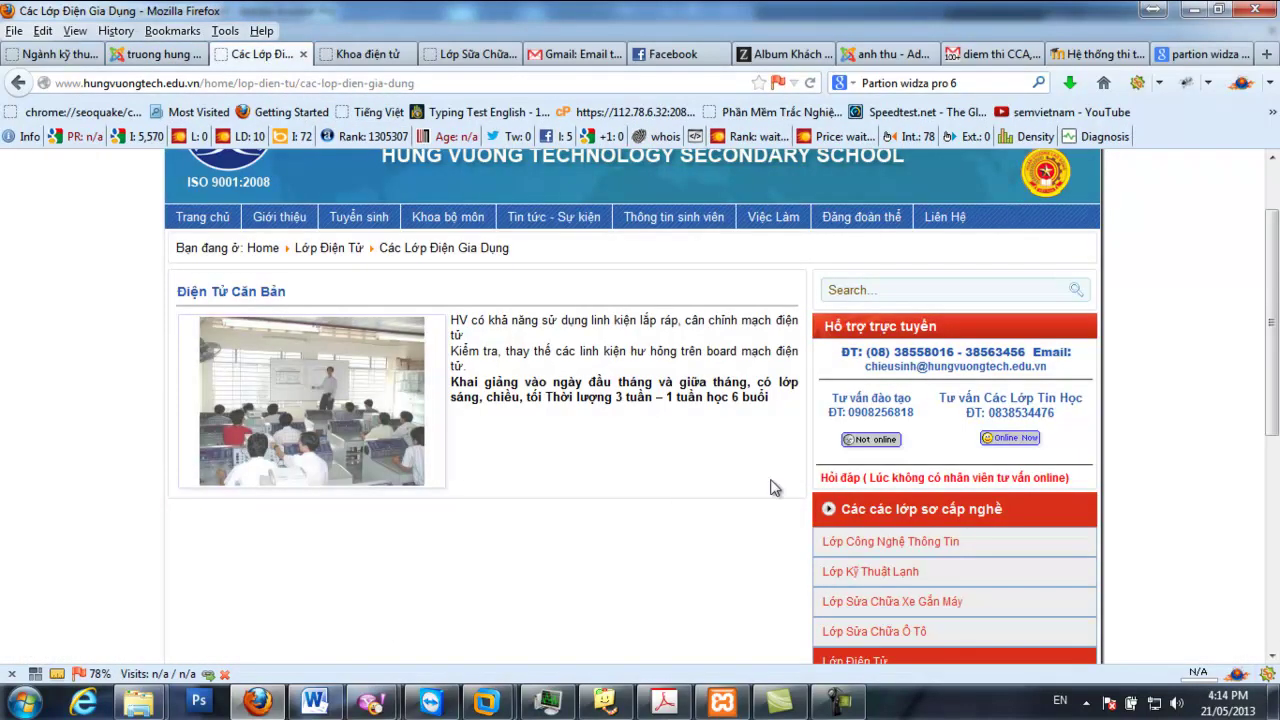
pyautogui.press('F5')
pyautogui.scroll(-5, 850, 560)
pyautogui.scroll(-3, 1068, 449)
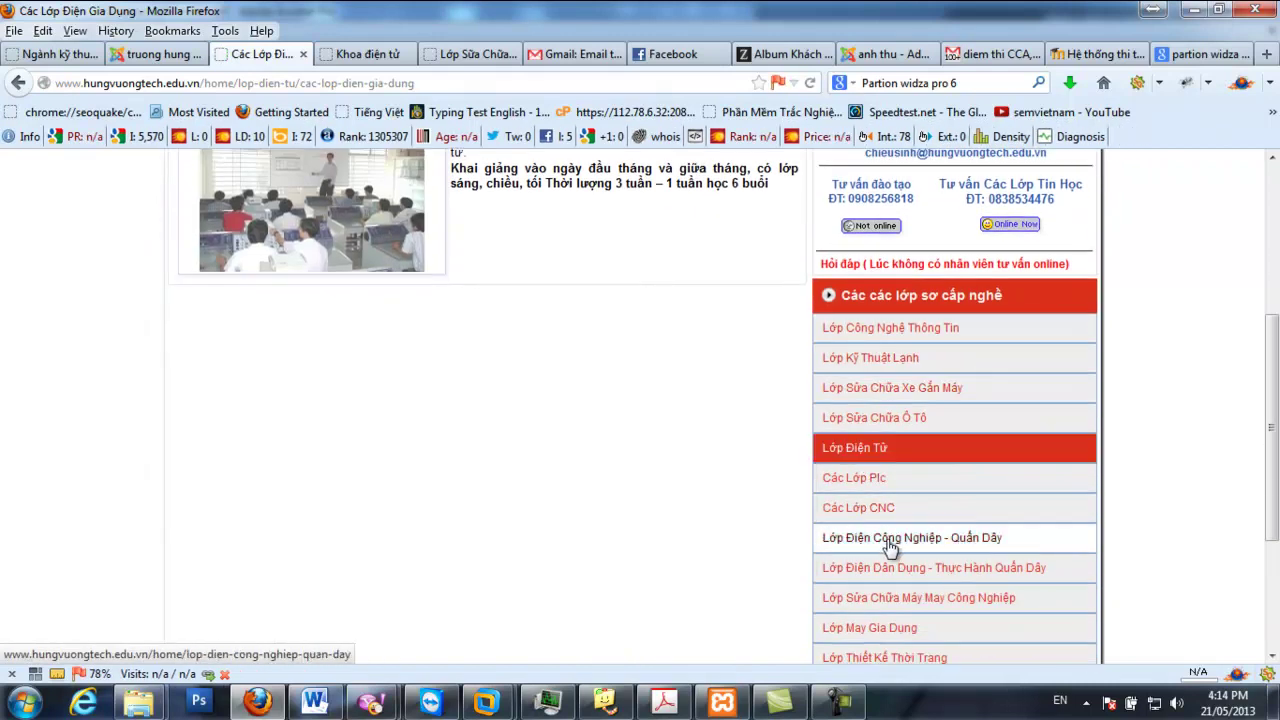
pyautogui.click(856, 486)
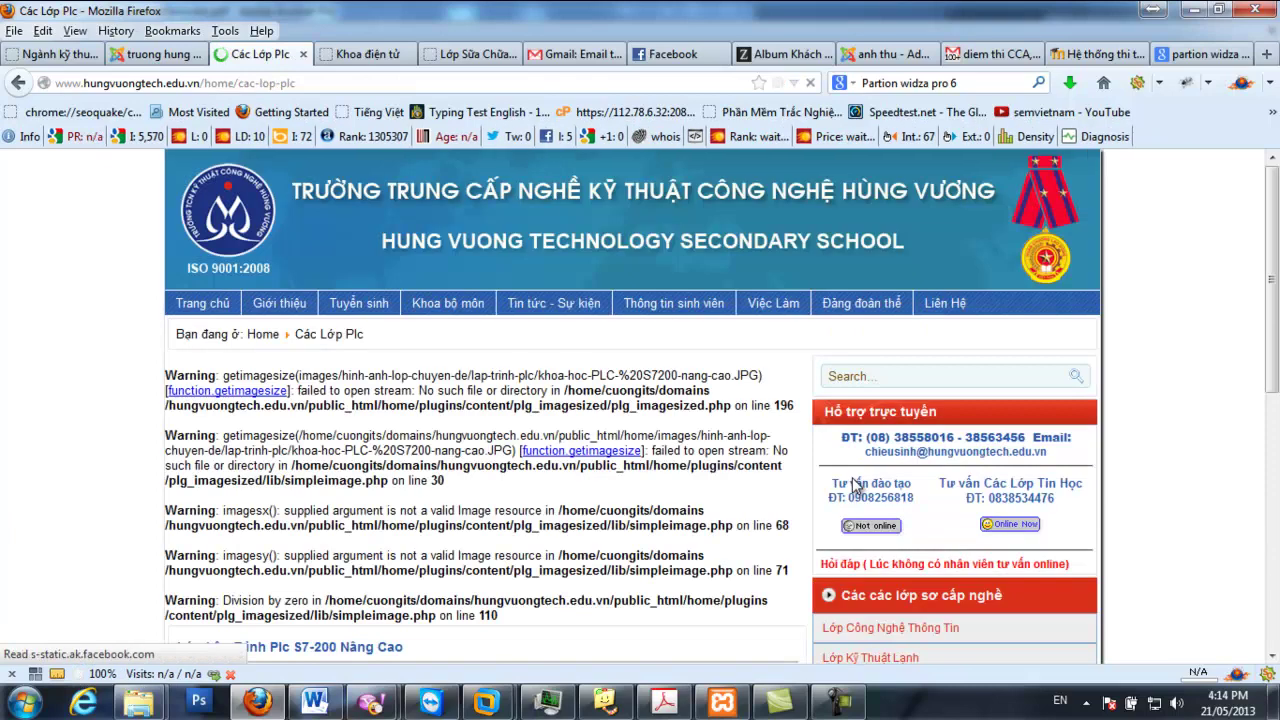
# Examine the "Các Lớp Plc" category page, including the image warnings above the article list and both course entries
pyautogui.scroll(-4, 640, 476)
pyautogui.scroll(3, 633, 476)
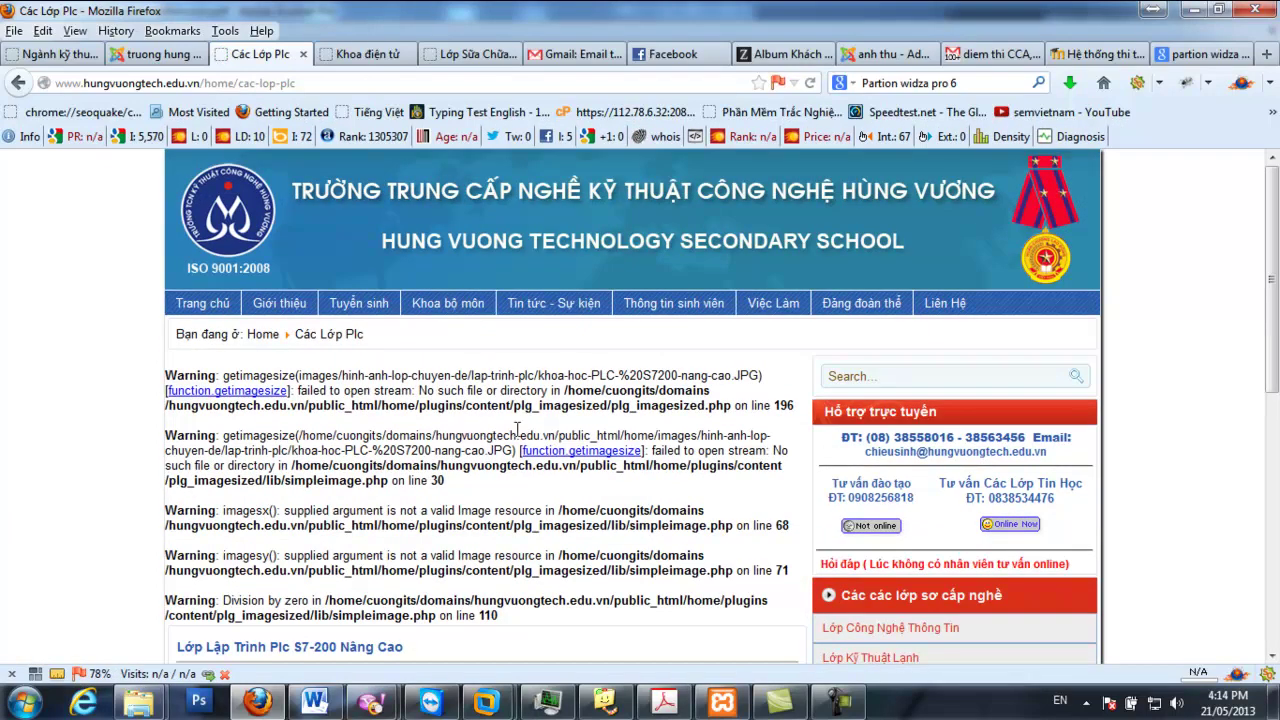
pyautogui.moveTo(257, 376); pyautogui.dragTo(648, 562)
pyautogui.click(608, 410)
pyautogui.scroll(-5, 568, 443)
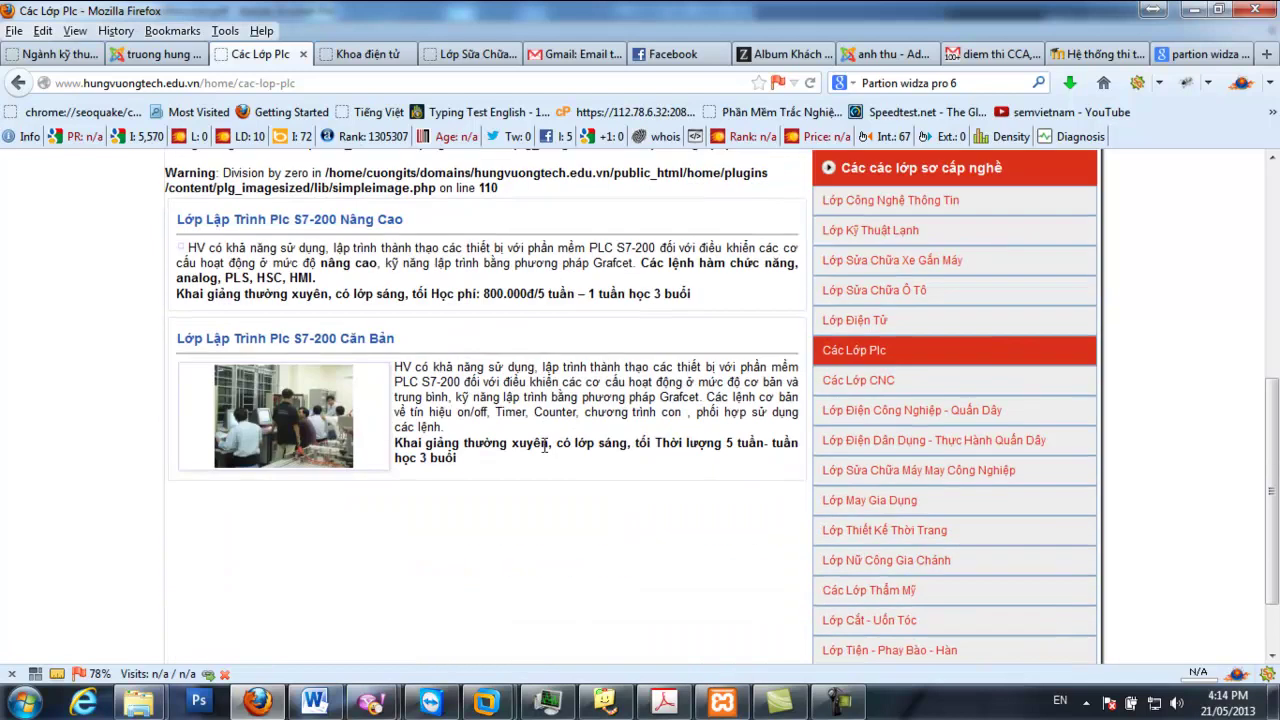
pyautogui.scroll(3, 420, 395)
pyautogui.scroll(2, 497, 418)
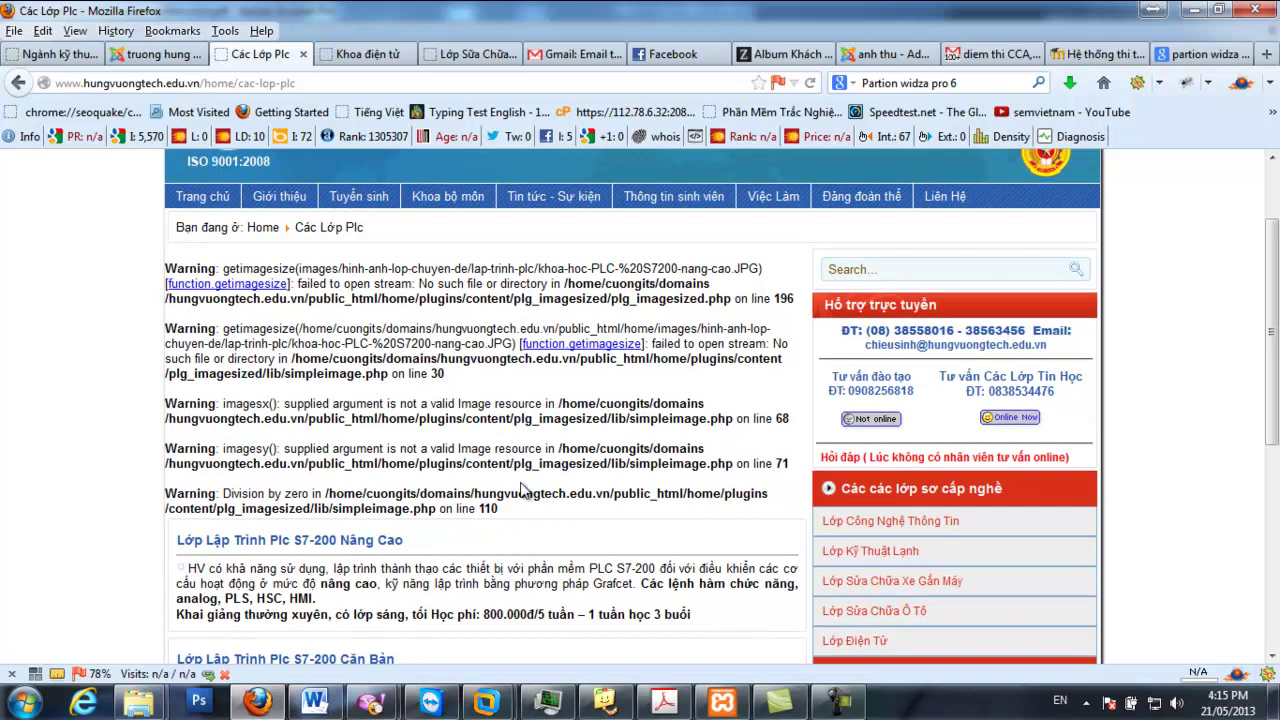
# Return to the article editor in the Joomla administration and delete the small image beside the introduction
pyautogui.click(155, 54)
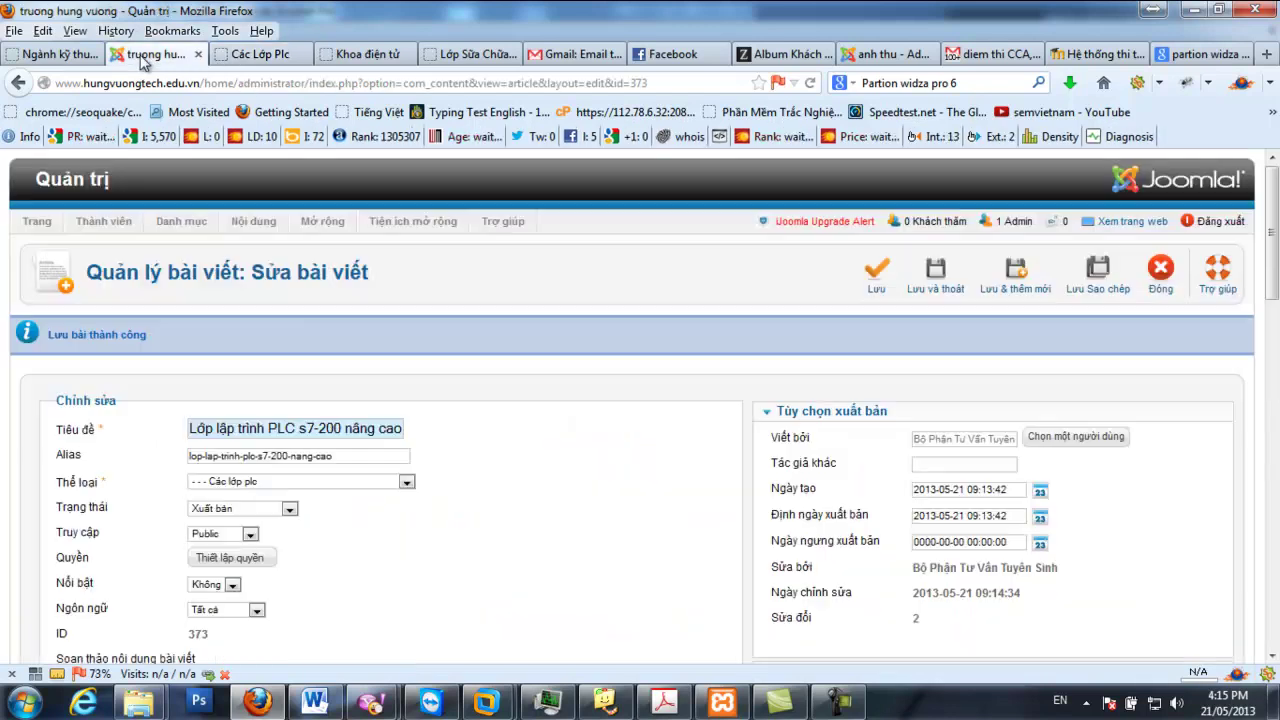
pyautogui.scroll(-6, 255, 515)
pyautogui.click(146, 522)
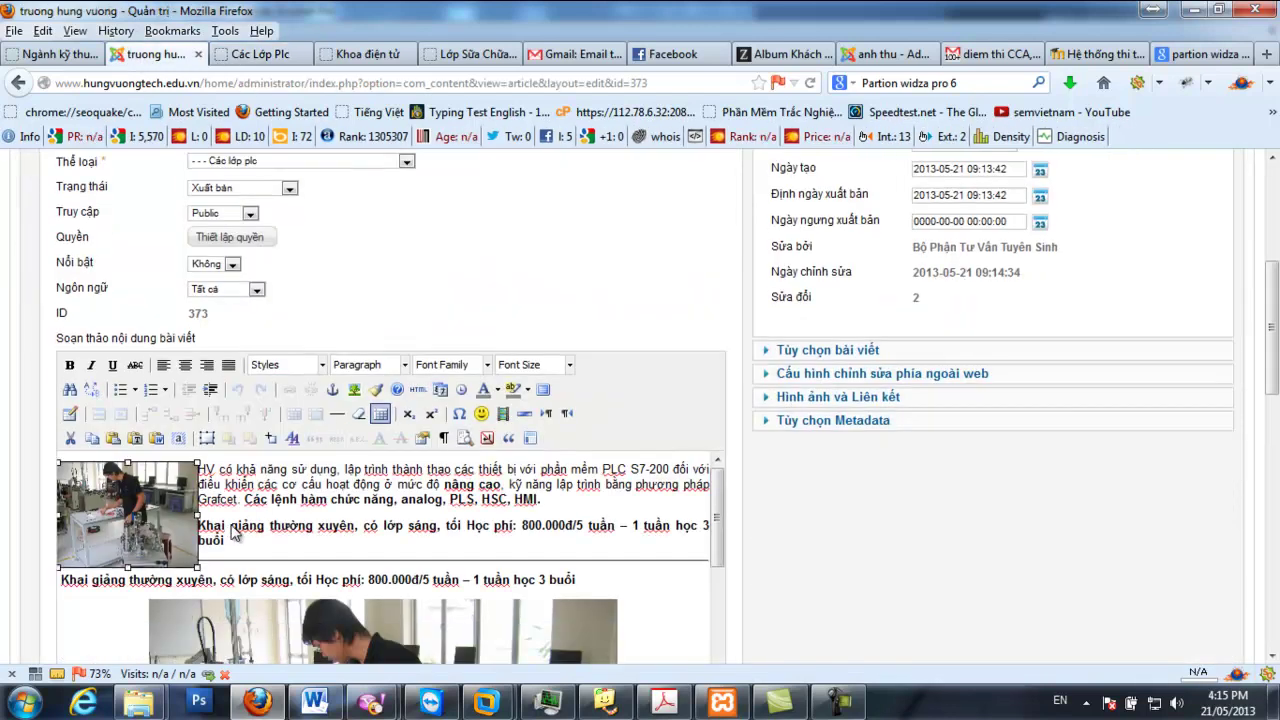
pyautogui.press('Delete')
# Delete the large image below the second bold "Khai giảng thường xuyên" line, then save and close the article
pyautogui.scroll(-5, 260, 545)
pyautogui.scroll(5, 300, 555)
pyautogui.click(320, 583)
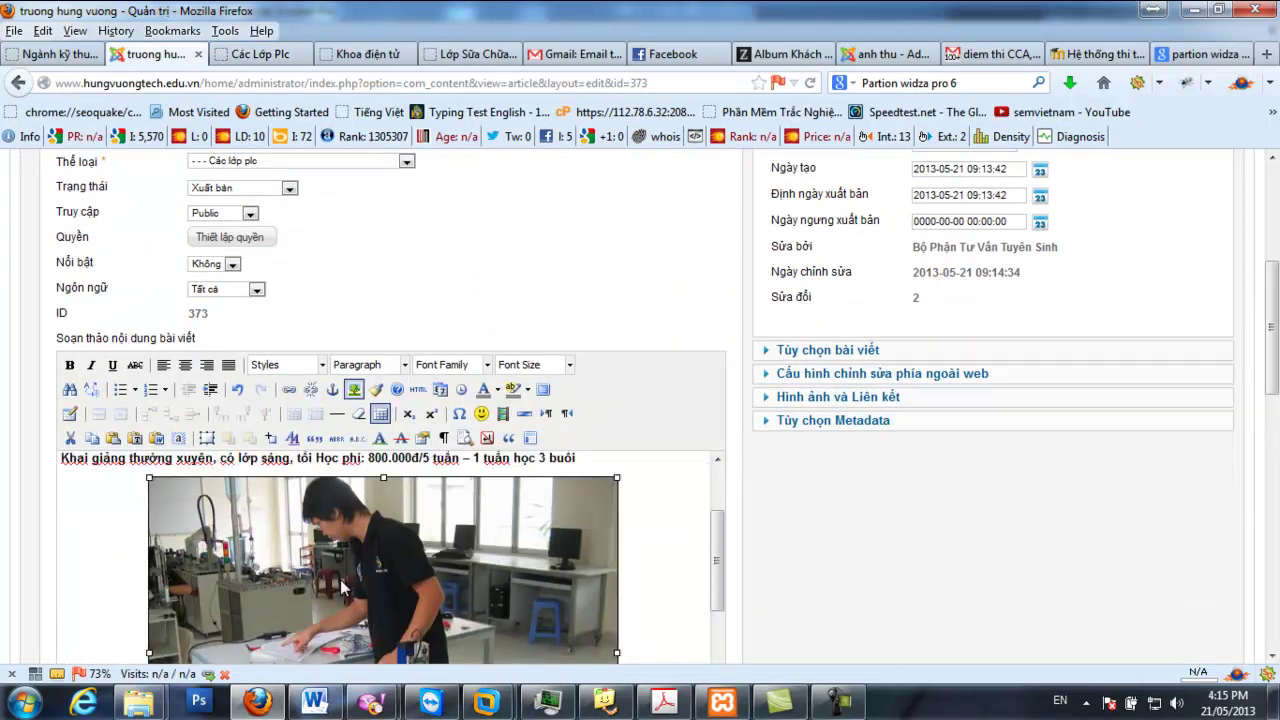
pyautogui.press('Delete')
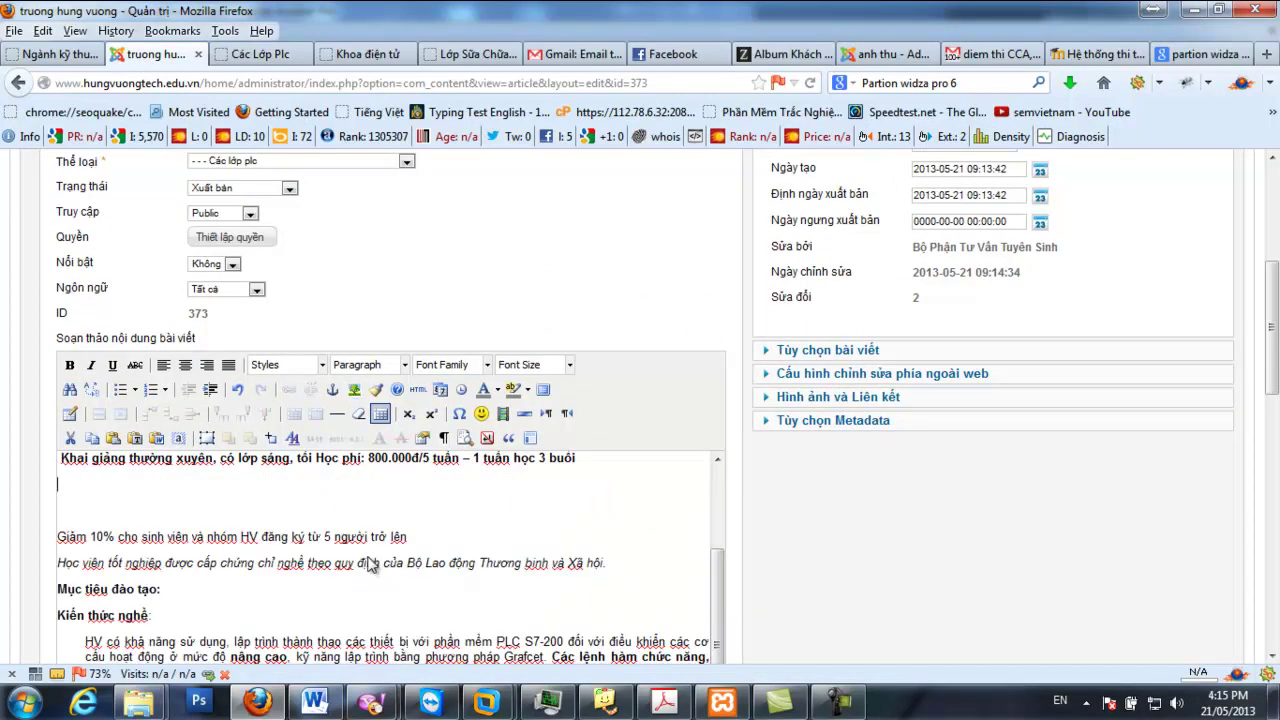
pyautogui.scroll(2, 370, 565)
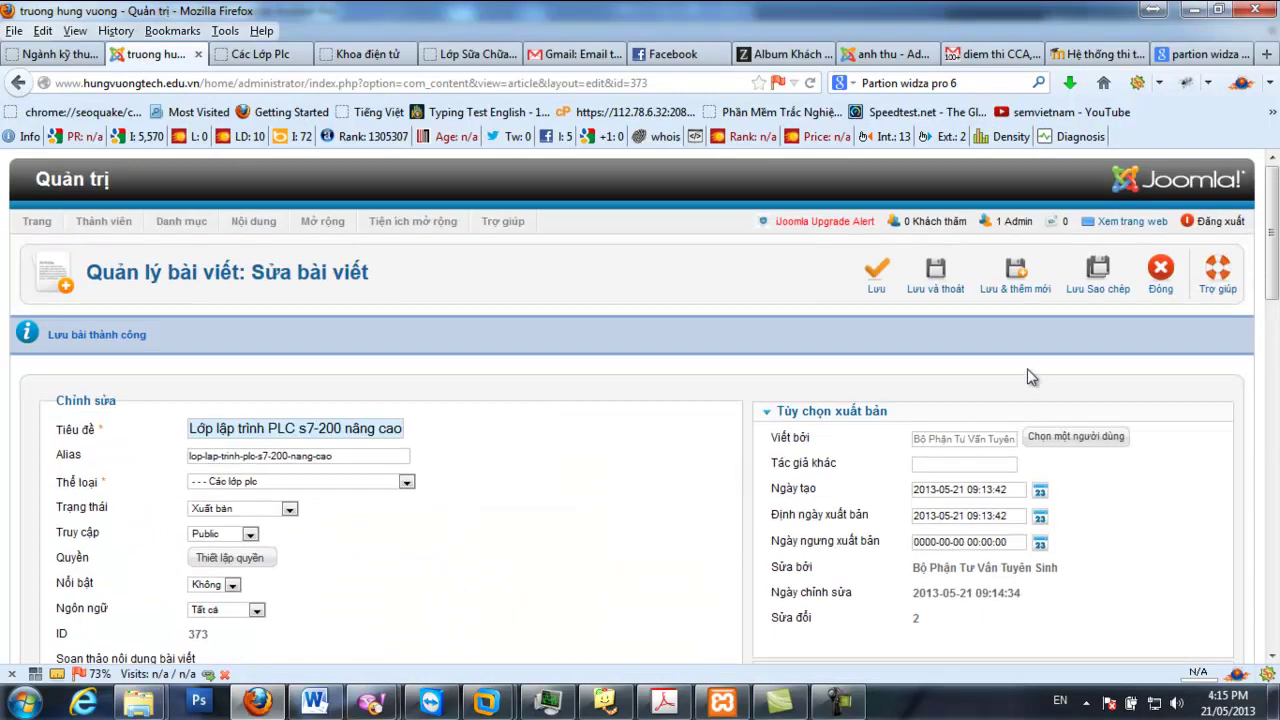
pyautogui.click(936, 274)
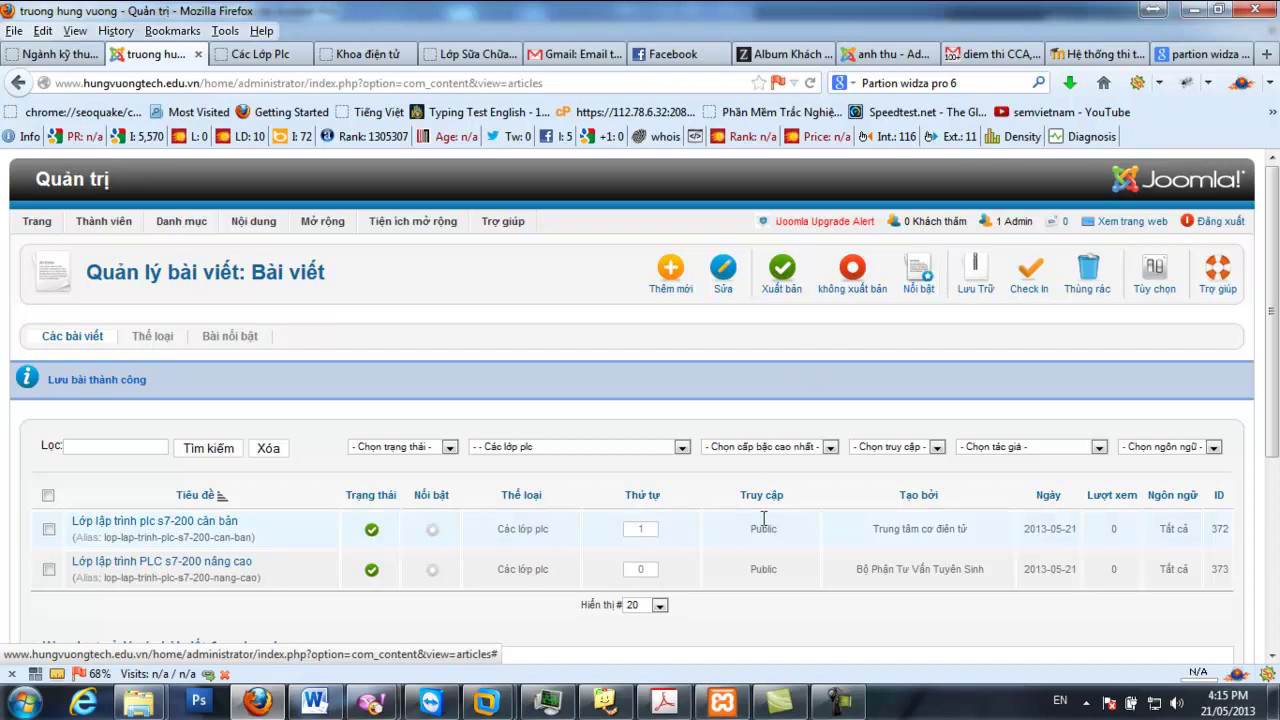
# Check the public "Các Lớp Plc" page, then reopen the article "Lớp lập trình PLC s7-200 nâng cao" with the cursor before its introduction
pyautogui.click(260, 55)
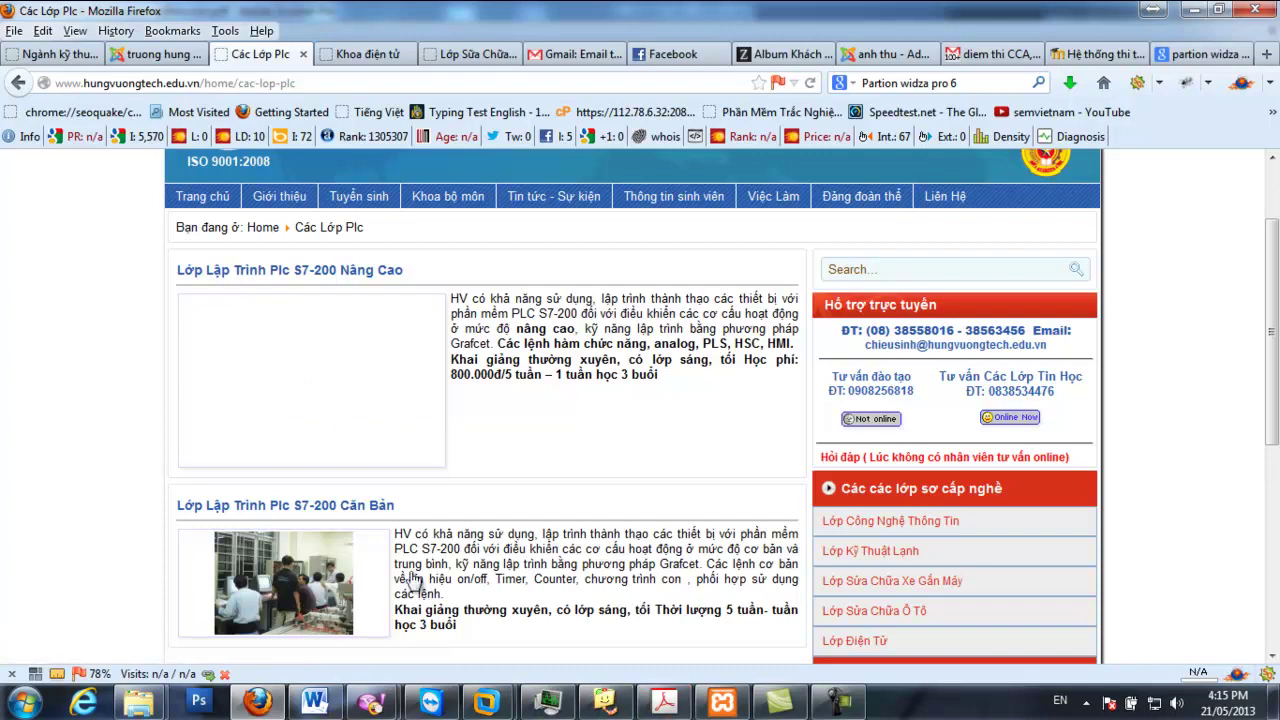
pyautogui.click(155, 54)
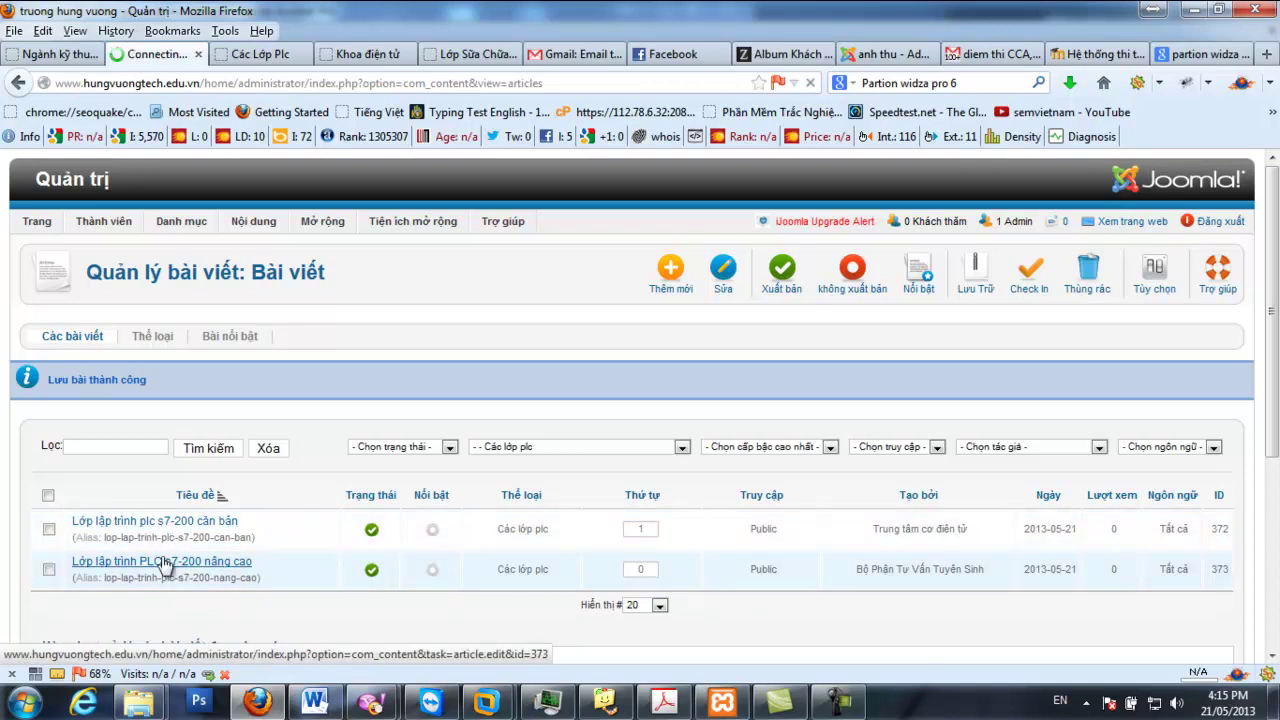
pyautogui.scroll(-5, 253, 617)
pyautogui.click(62, 320)
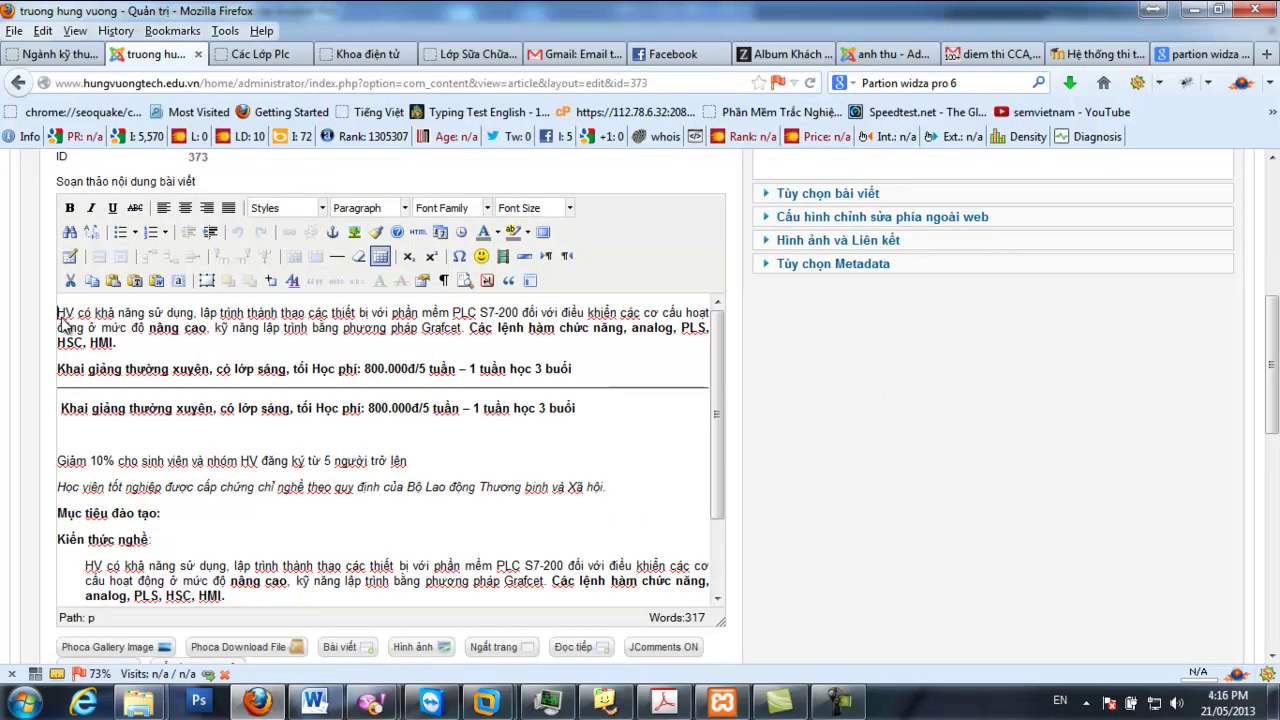
# Open the folder D:\xampp\htdocs\hungvuongtech\images\hinh-anh-lop-chuyen-de\lap-trinh-plc in Windows Explorer
pyautogui.press('super+e')
pyautogui.doubleClick(490, 185)
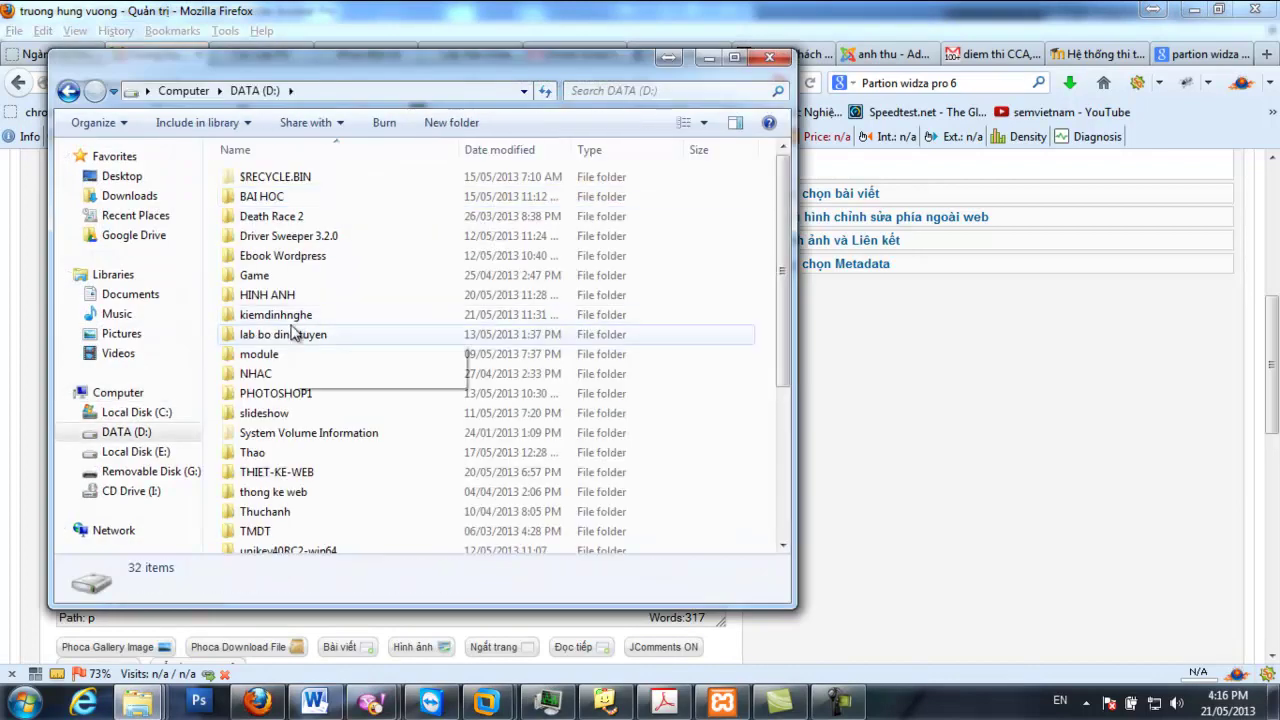
pyautogui.scroll(-2, 260, 470)
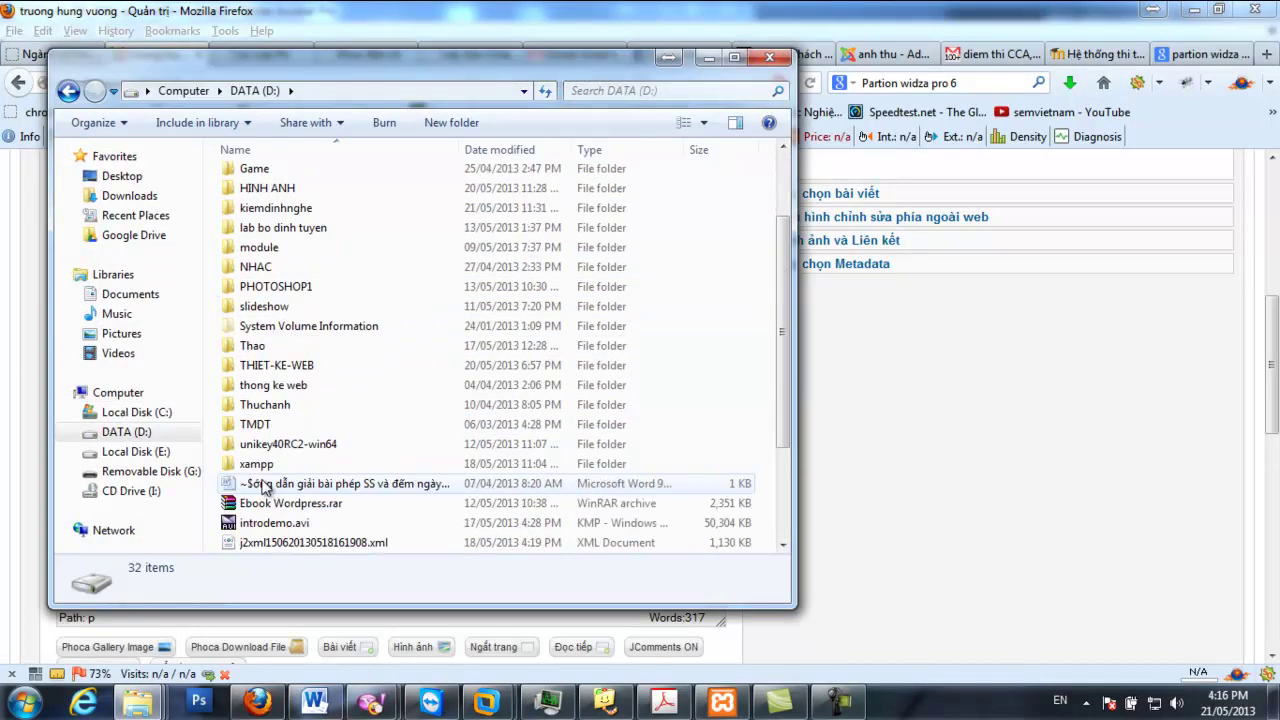
pyautogui.doubleClick(252, 470)
pyautogui.doubleClick(272, 292)
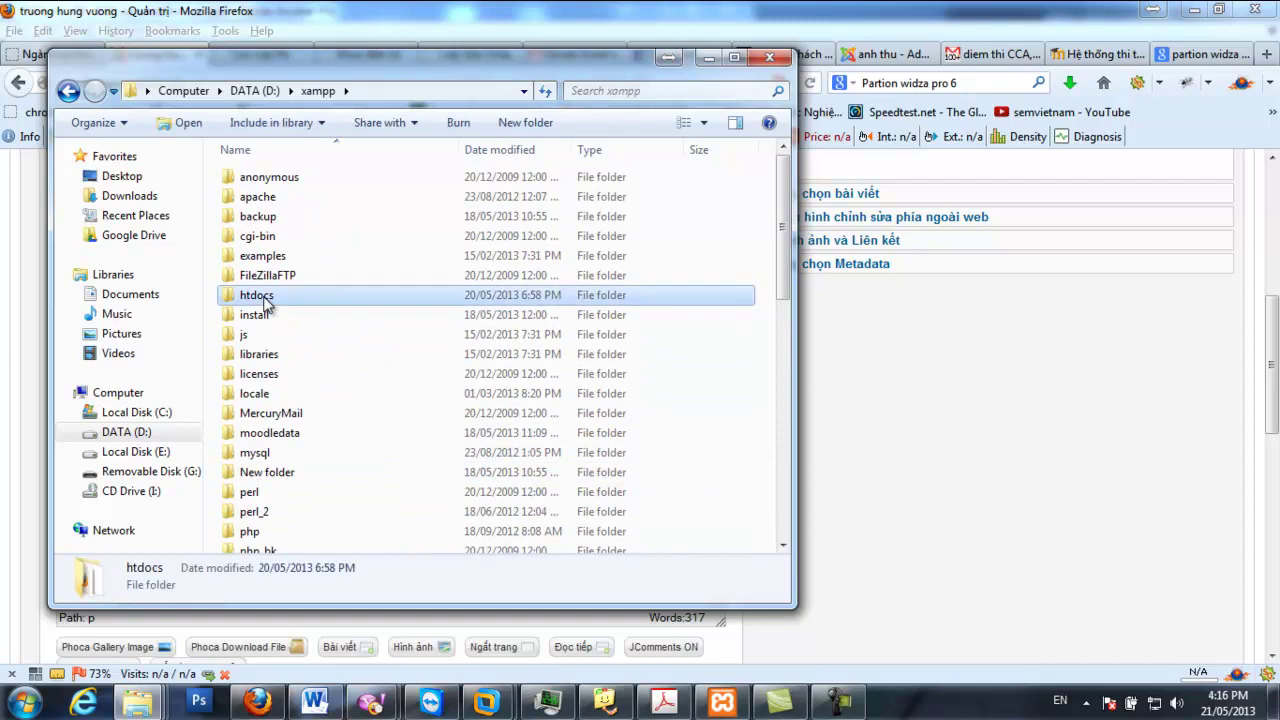
pyautogui.doubleClick(295, 280)
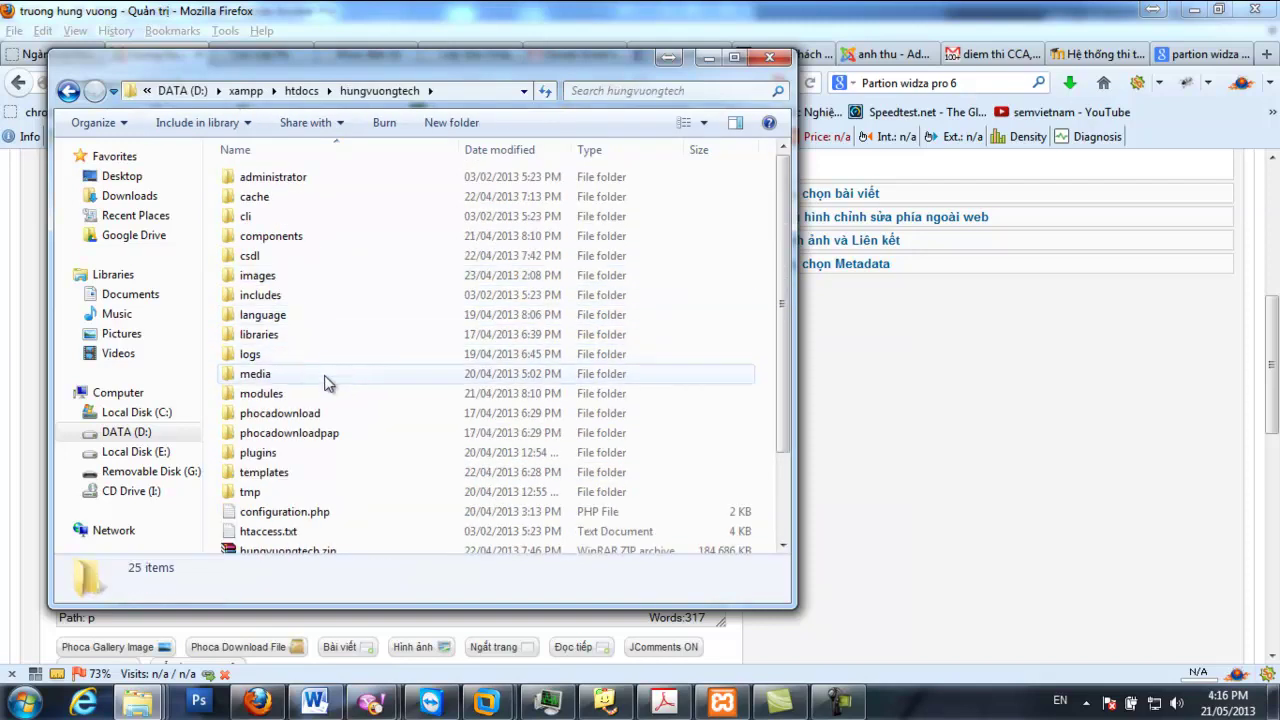
pyautogui.doubleClick(262, 276)
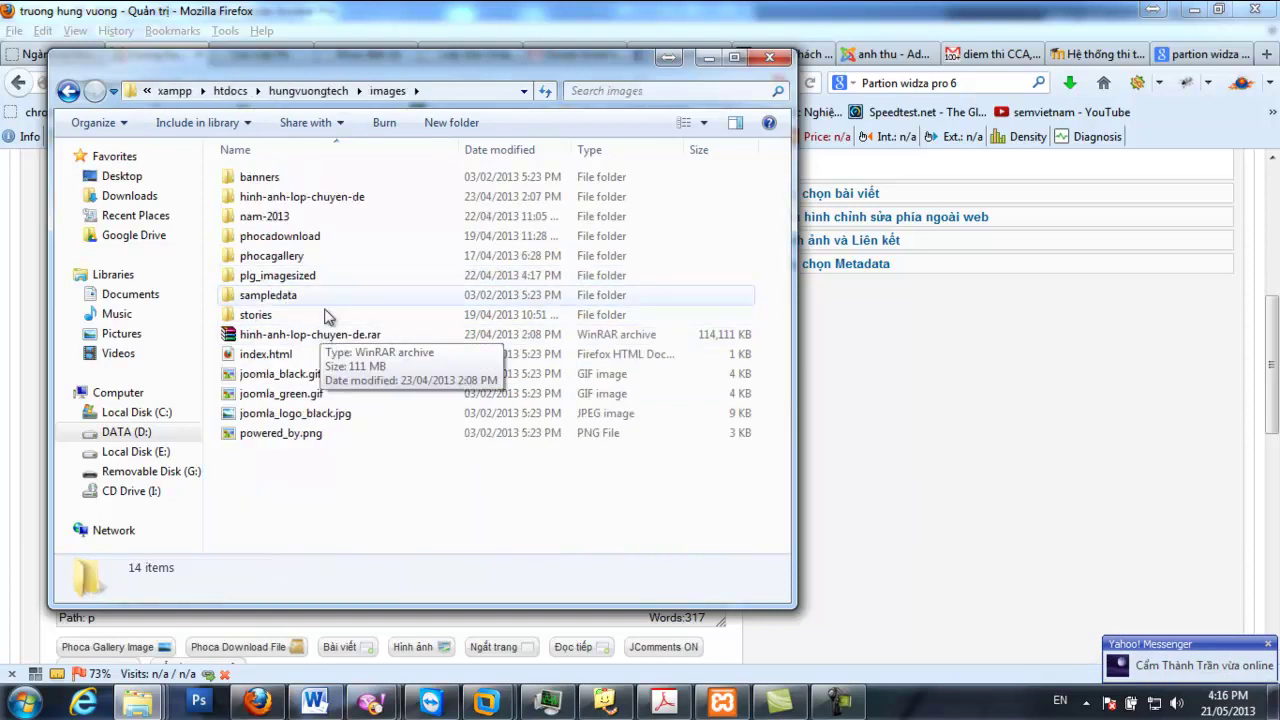
pyautogui.doubleClick(307, 198)
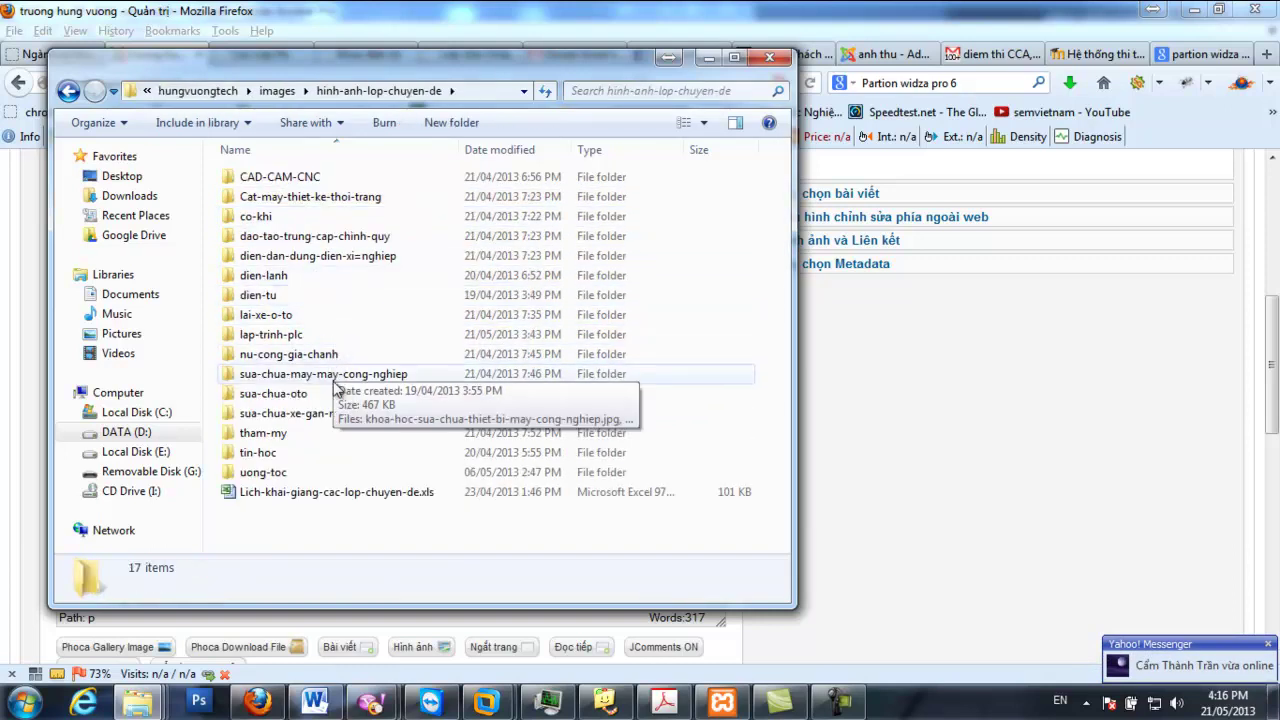
pyautogui.doubleClick(288, 336)
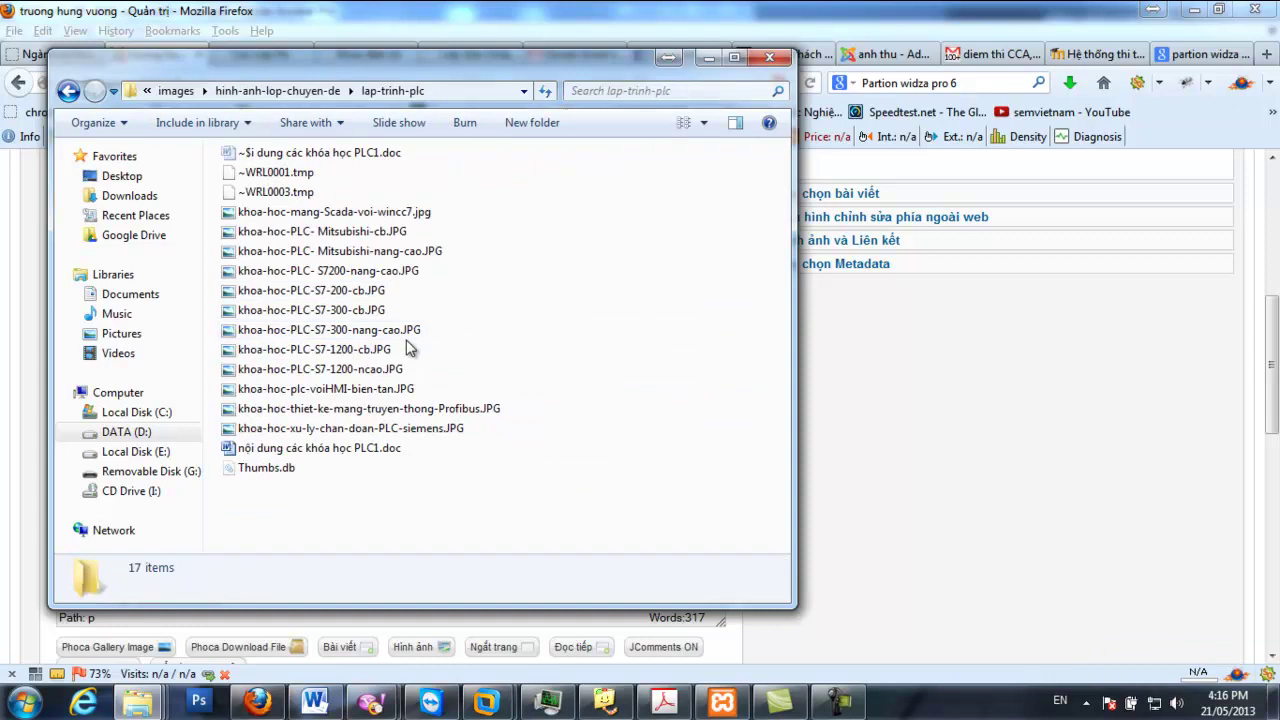
# Rename the image "khoa-hoc-PLC- S7200-nang-cao.JPG" to "khoa-hoc-PLC-S7200-nang-cao.JPG", removing the space before S7200
pyautogui.click(336, 337)
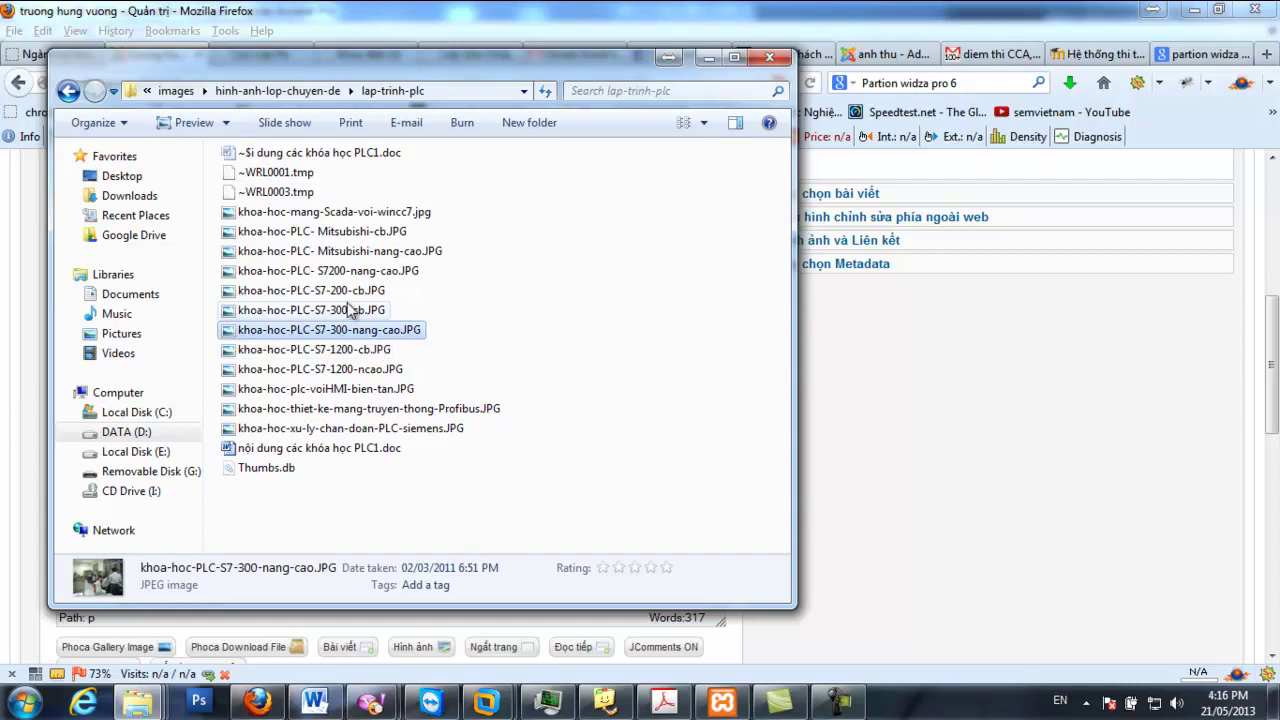
pyautogui.click(350, 271)
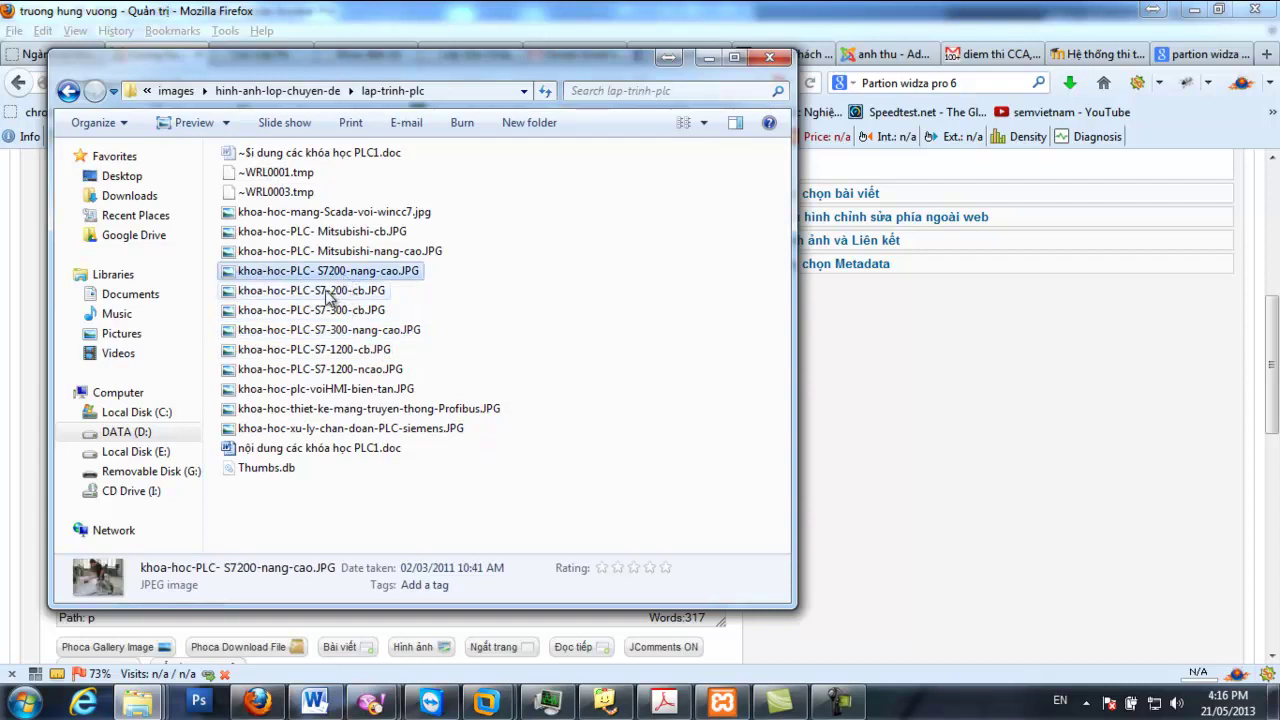
pyautogui.click(322, 271)
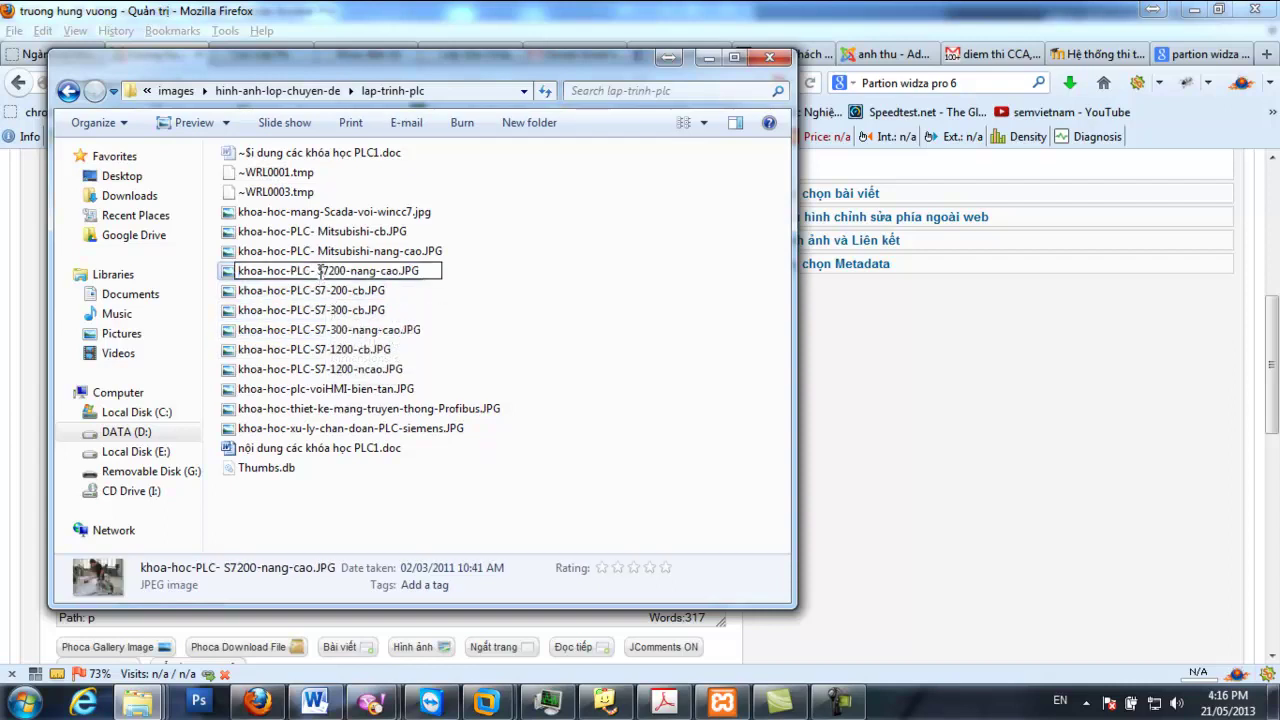
pyautogui.press('BackSpace')
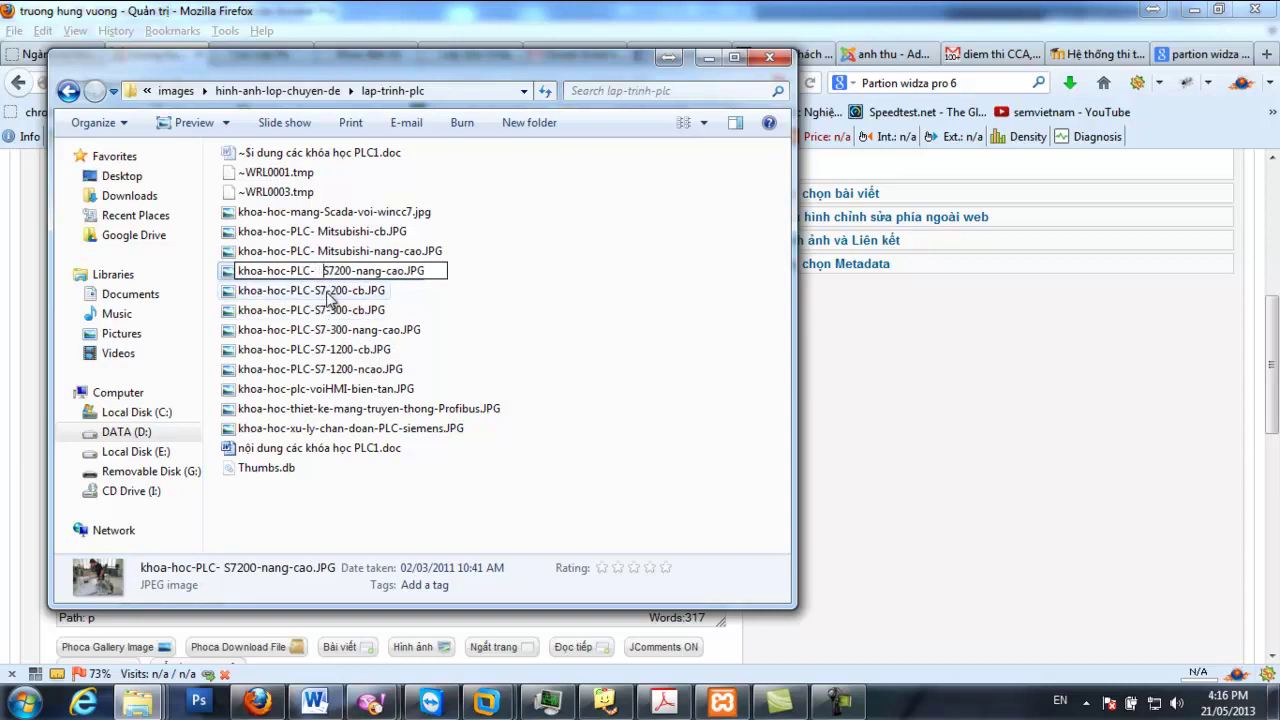
pyautogui.press('BackSpace')
pyautogui.press('BackSpace')
pyautogui.press('BackSpace')
pyautogui.press('BackSpace')
pyautogui.press('BackSpace')
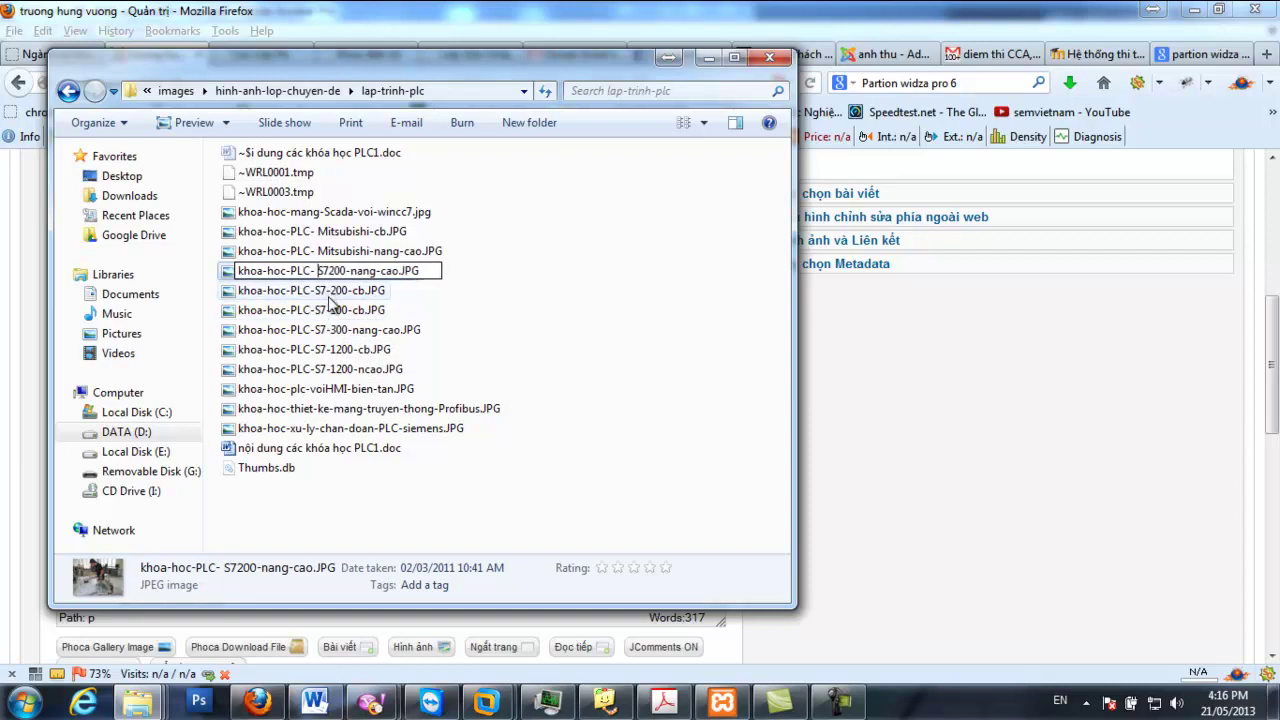
pyautogui.write('-')
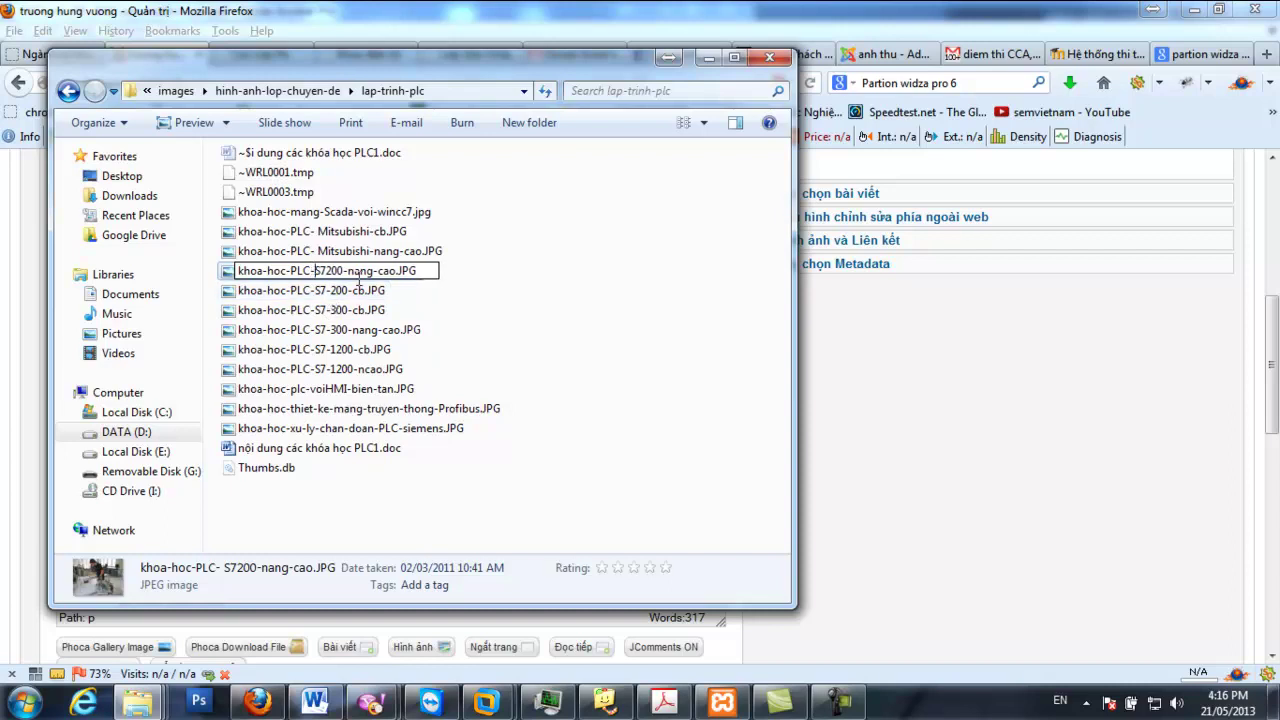
pyautogui.click(447, 292)
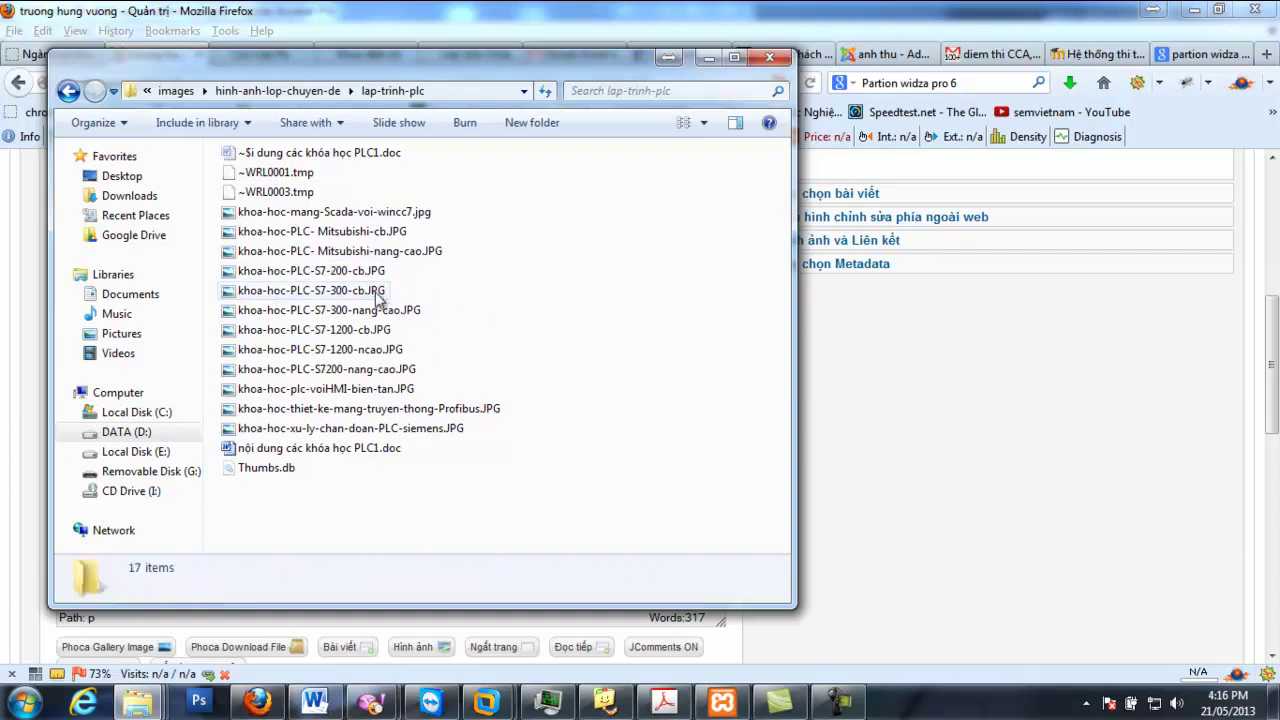
# Look through the neighbouring PLC image files, copy the path of the lap-trinh-plc folder and return to the article editor
pyautogui.click(410, 252)
pyautogui.click(358, 312)
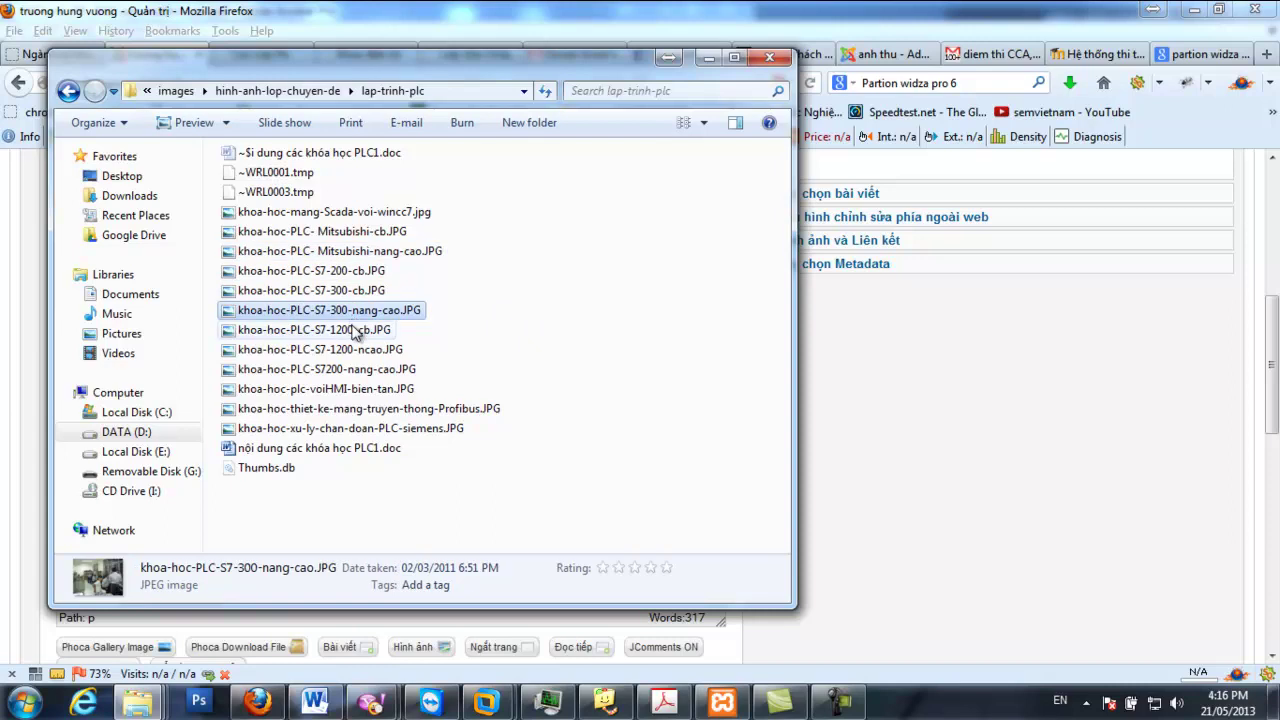
pyautogui.press('Up')
pyautogui.press('Up')
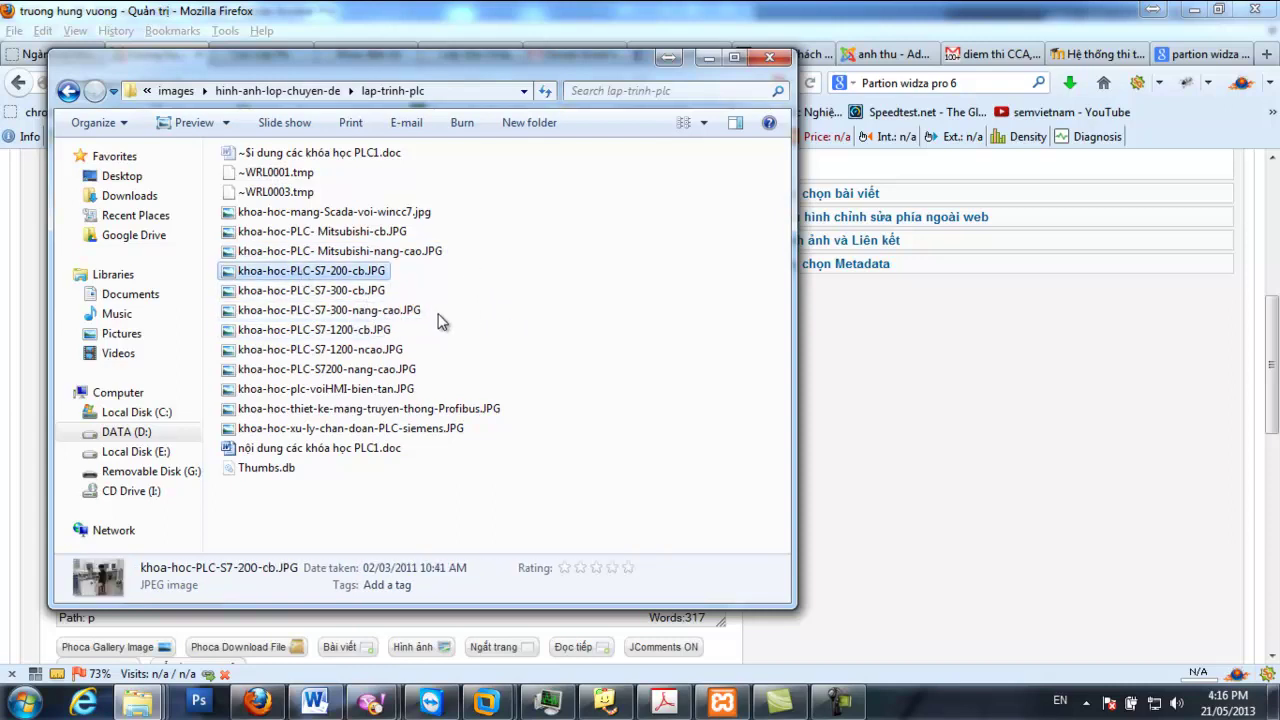
pyautogui.click(467, 95)
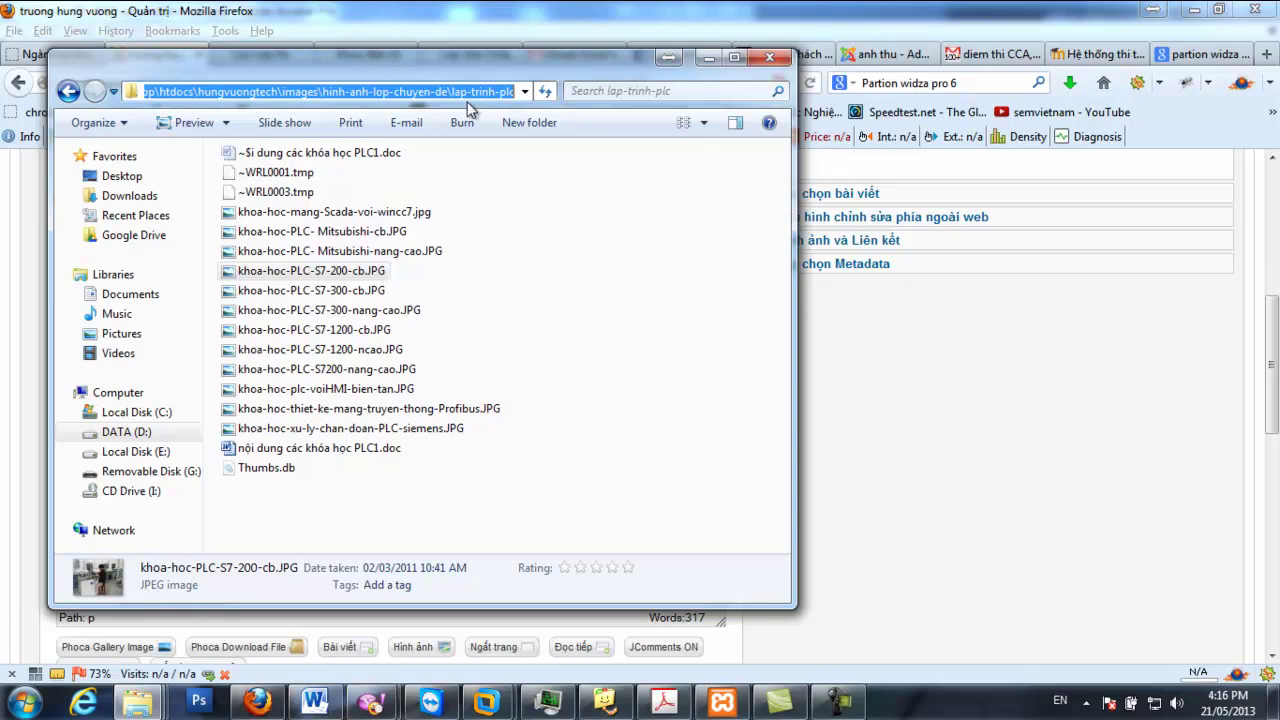
pyautogui.click(672, 64)
# Start inserting an image into the article and go to the site's image folder hinh-anh-lop-chuyen-de/lap-trinh-plc
pyautogui.scroll(-5, 322, 395)
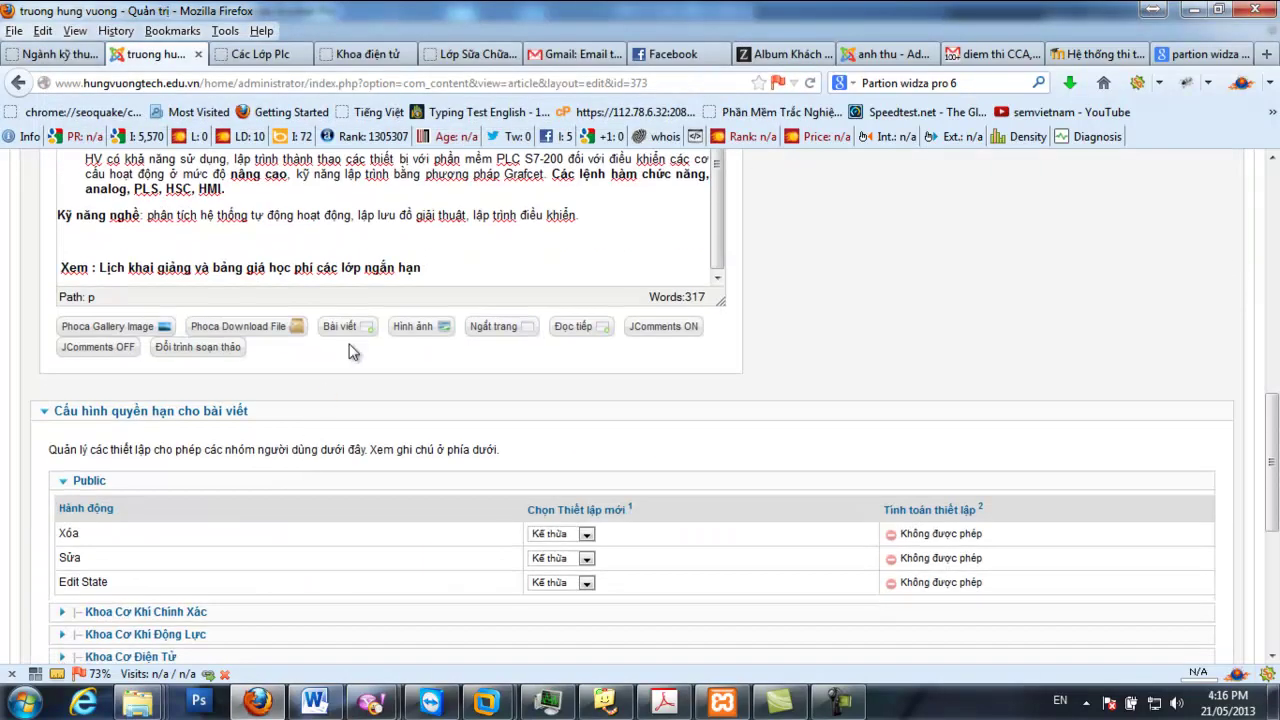
pyautogui.click(415, 331)
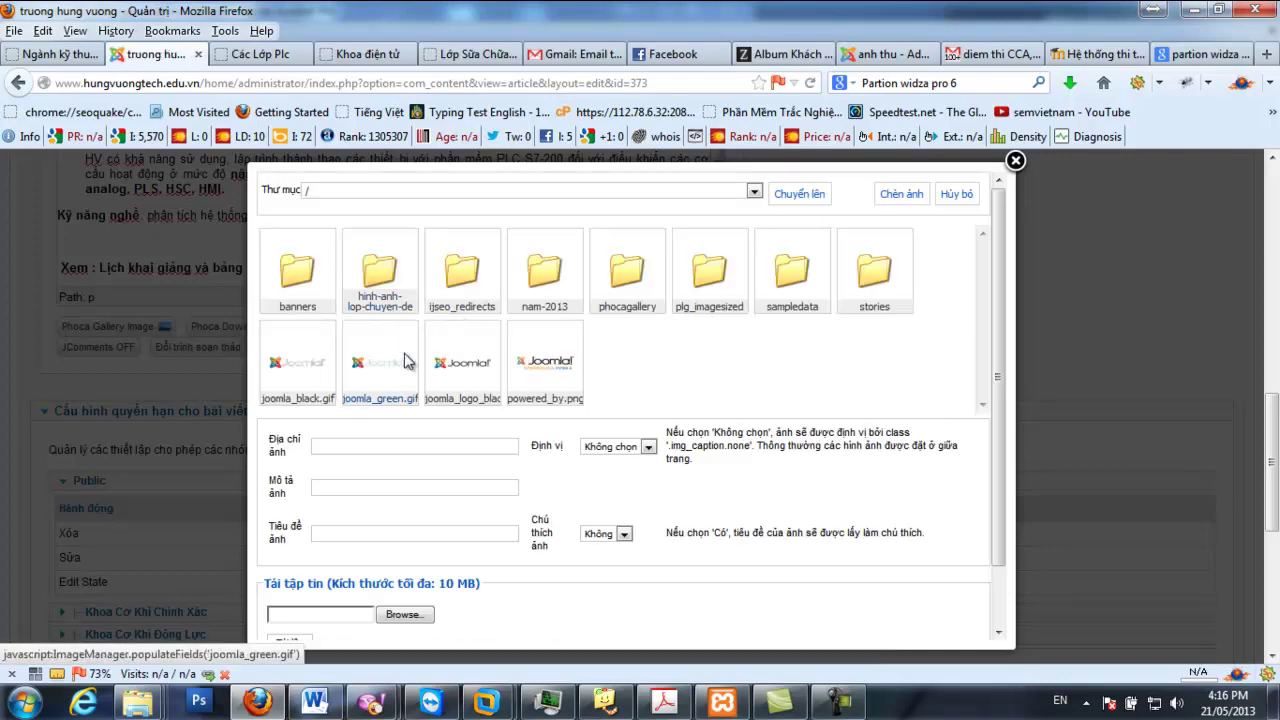
pyautogui.click(386, 300)
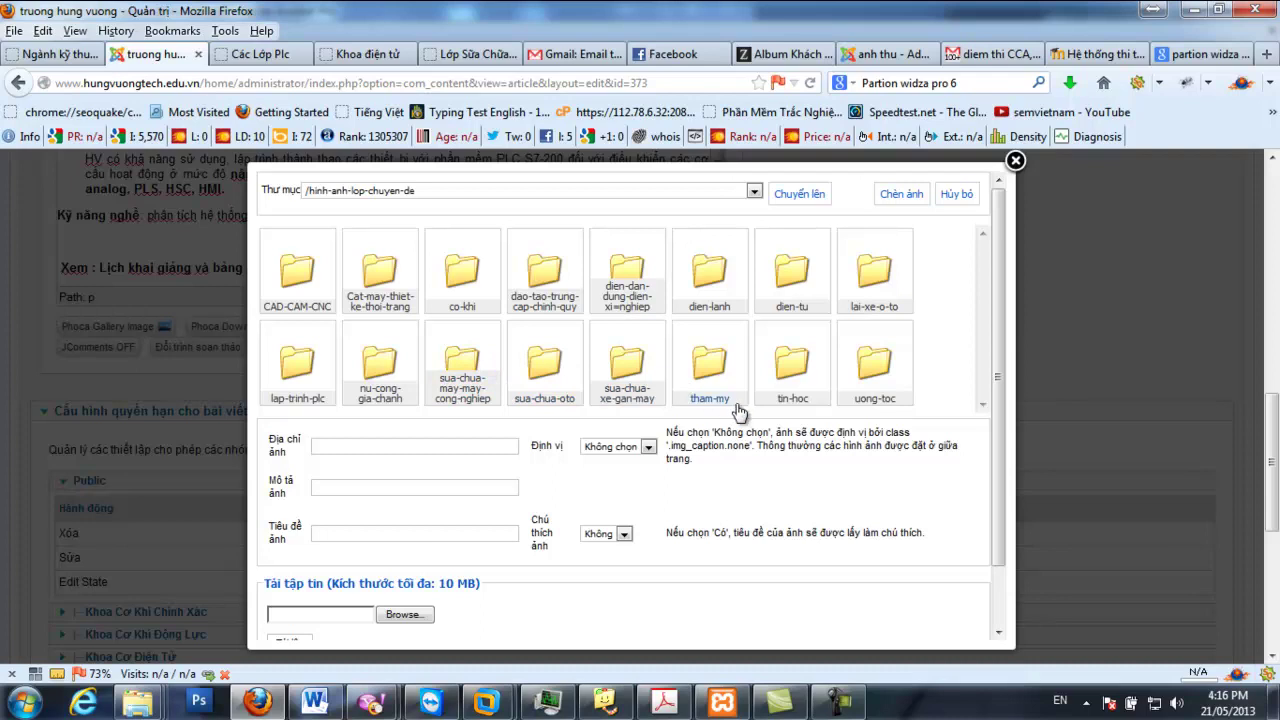
pyautogui.click(313, 395)
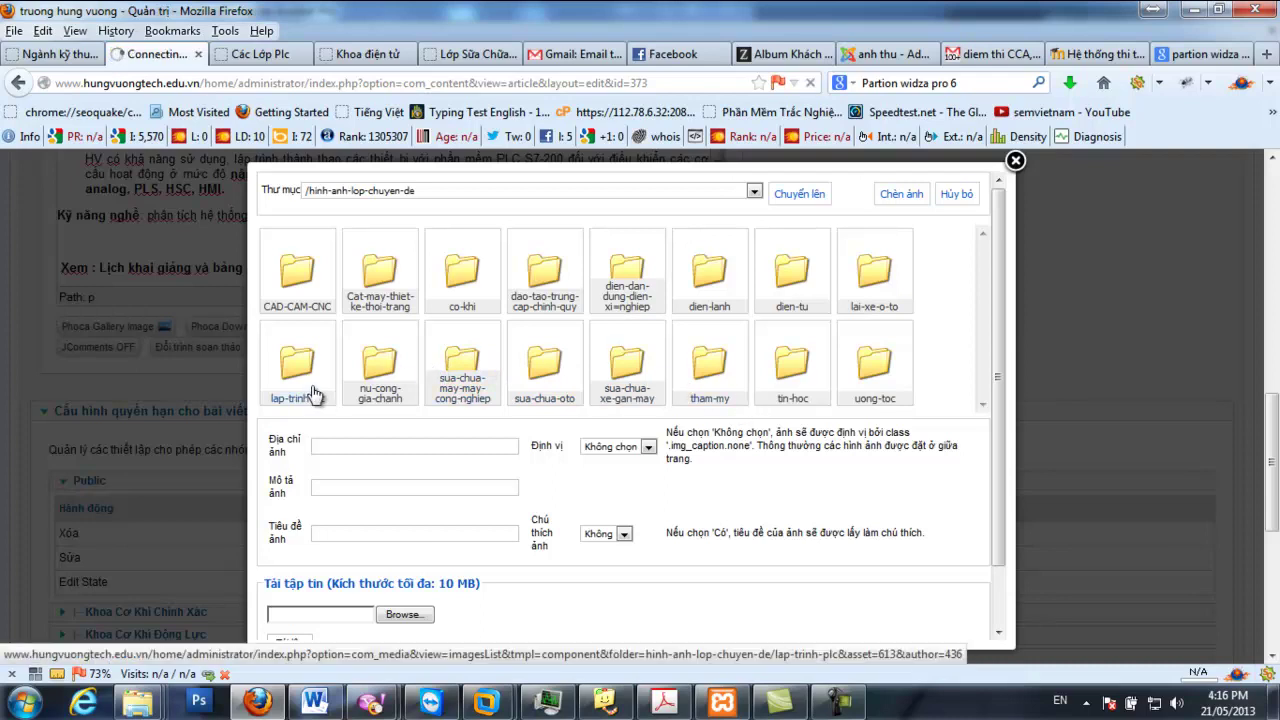
# Browse for a file to upload and go to D:\xampp\htdocs\hungvuongtech\images\hinh-anh-lop-chuyen-de\lap-trinh-plc
pyautogui.click(394, 614)
pyautogui.write('D:\\xampp\\htdocs\\hungvuongtech\\images\\hinh-anh-lop-chuyen-de\\lap-trinh-plc')
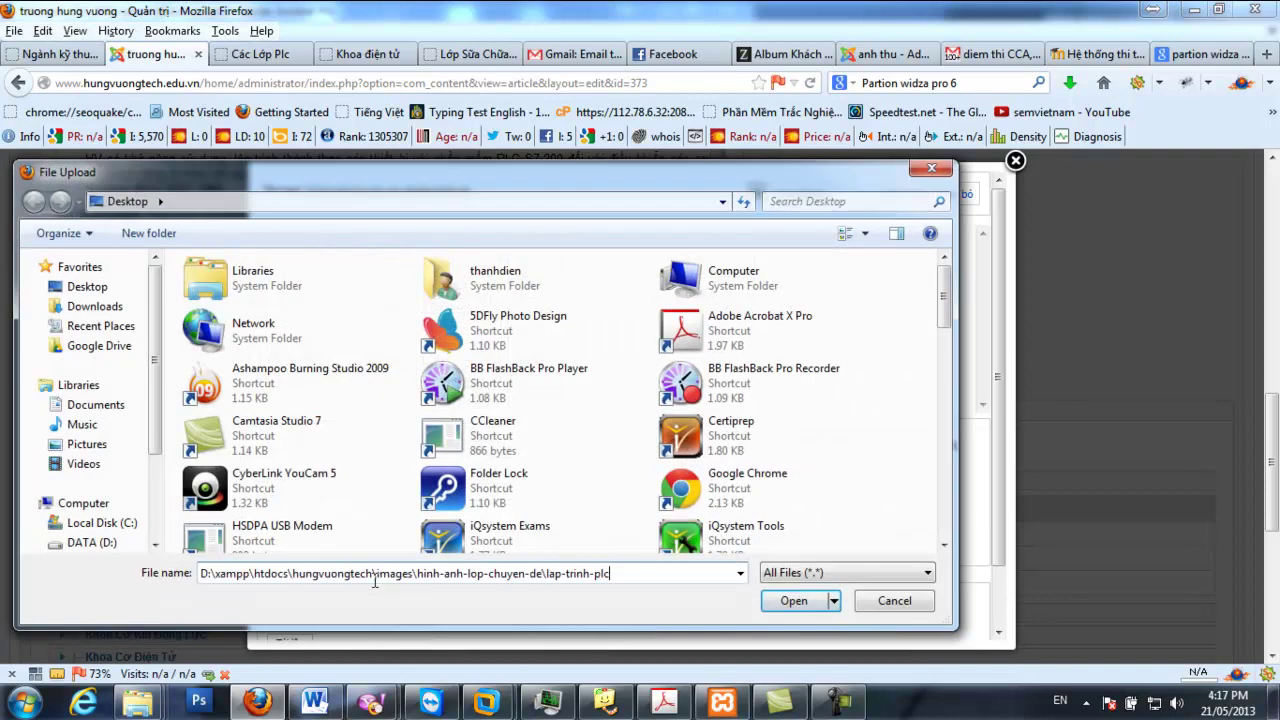
pyautogui.press('Return')
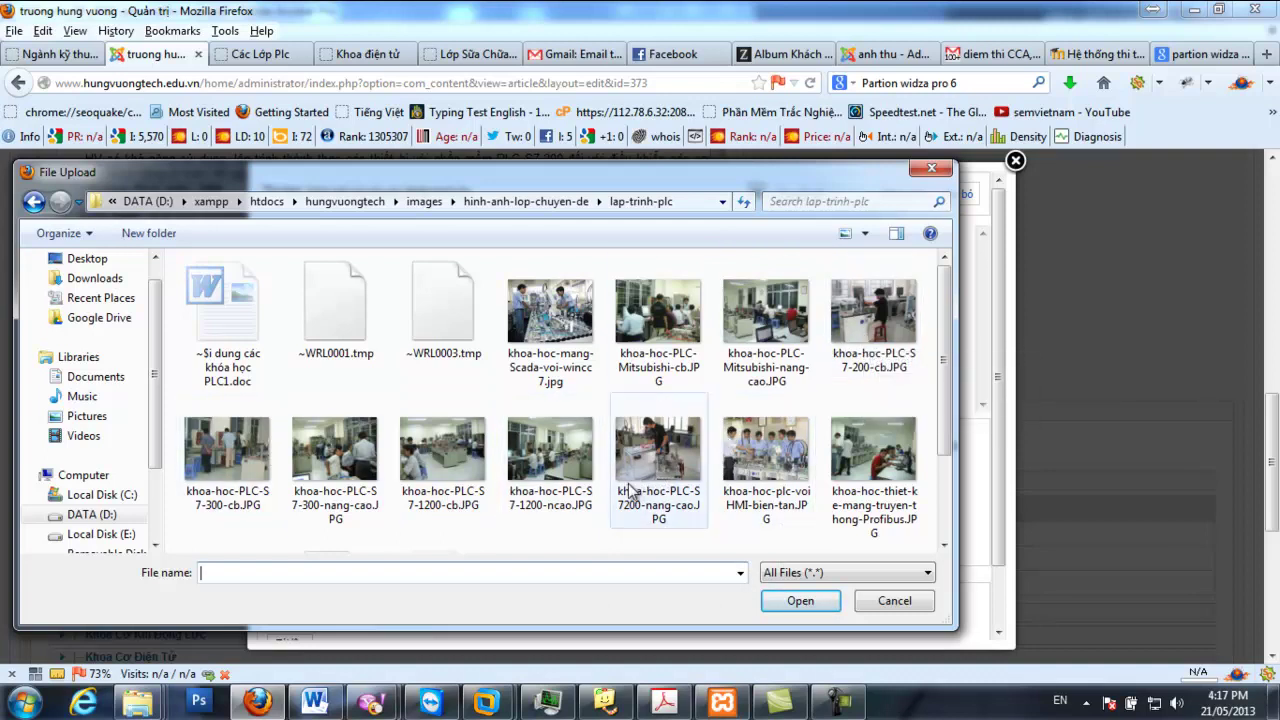
pyautogui.click(545, 465)
pyautogui.click(537, 512)
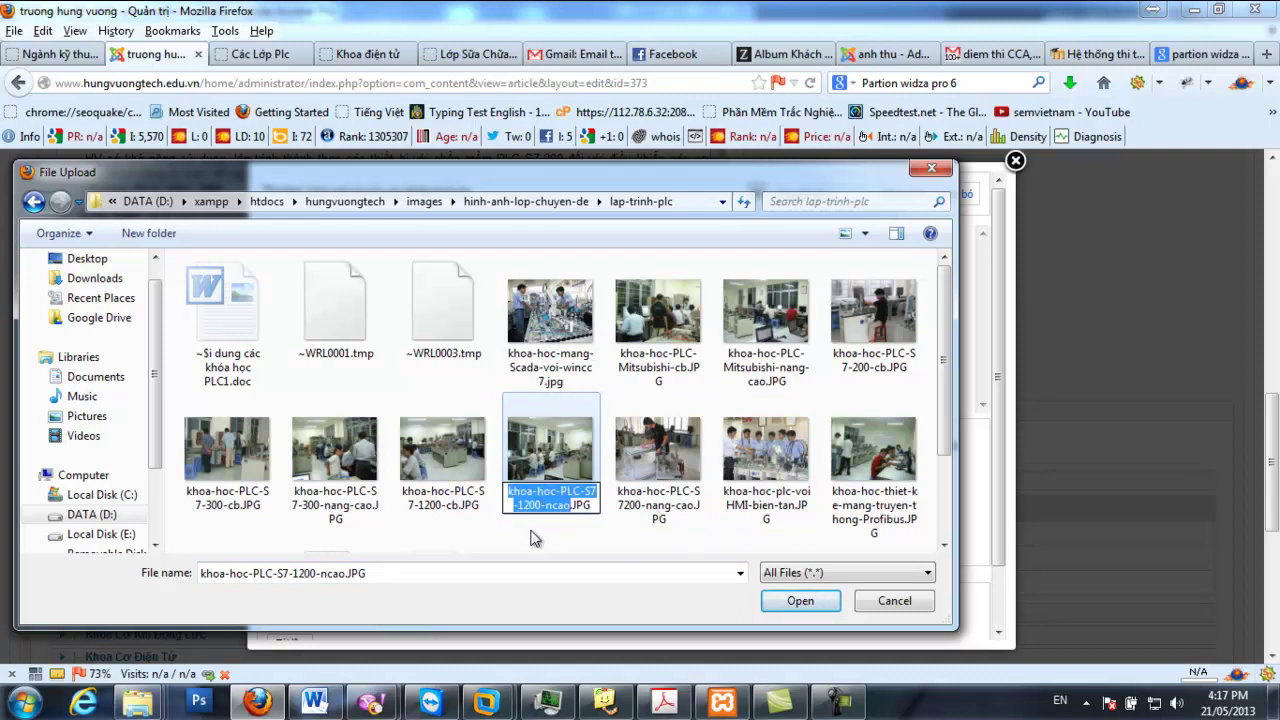
pyautogui.click(523, 531)
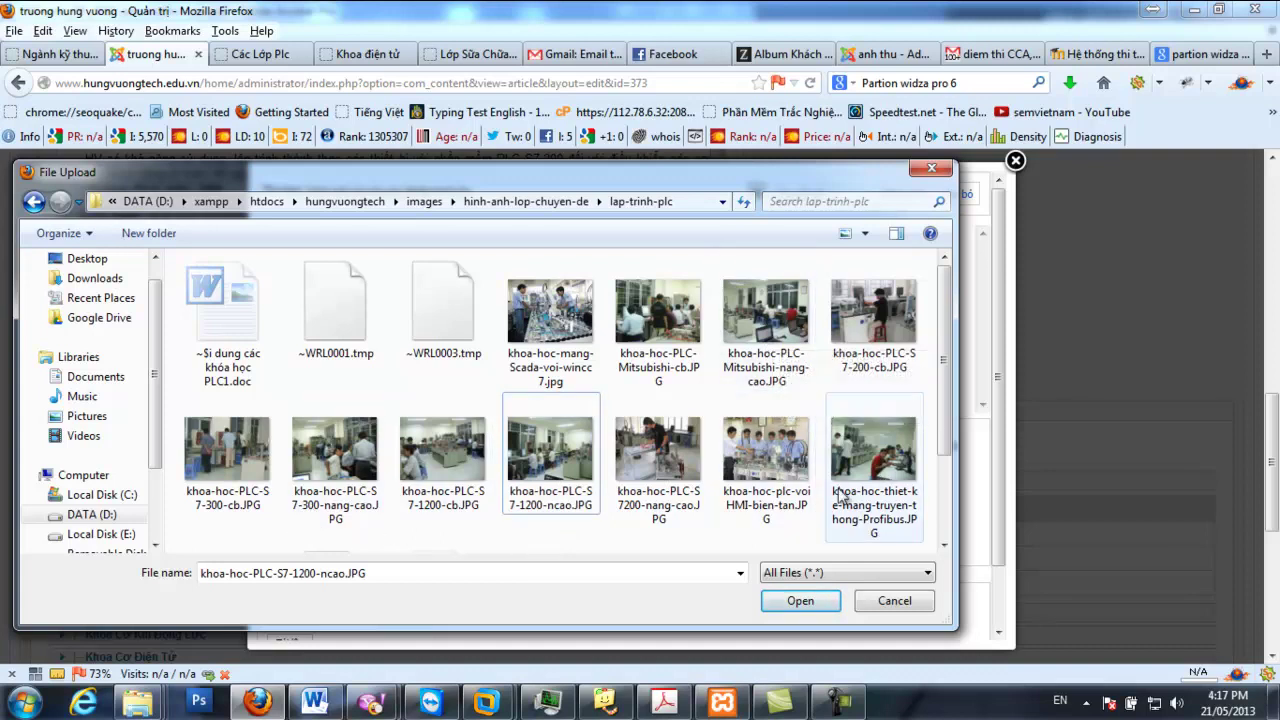
# Rename the image khoa-hoc-PLC-S7200-nang-cao.JPG to khoa-hoc-PLC-7200-nang-cao.JPG
pyautogui.click(640, 432)
pyautogui.click(700, 491)
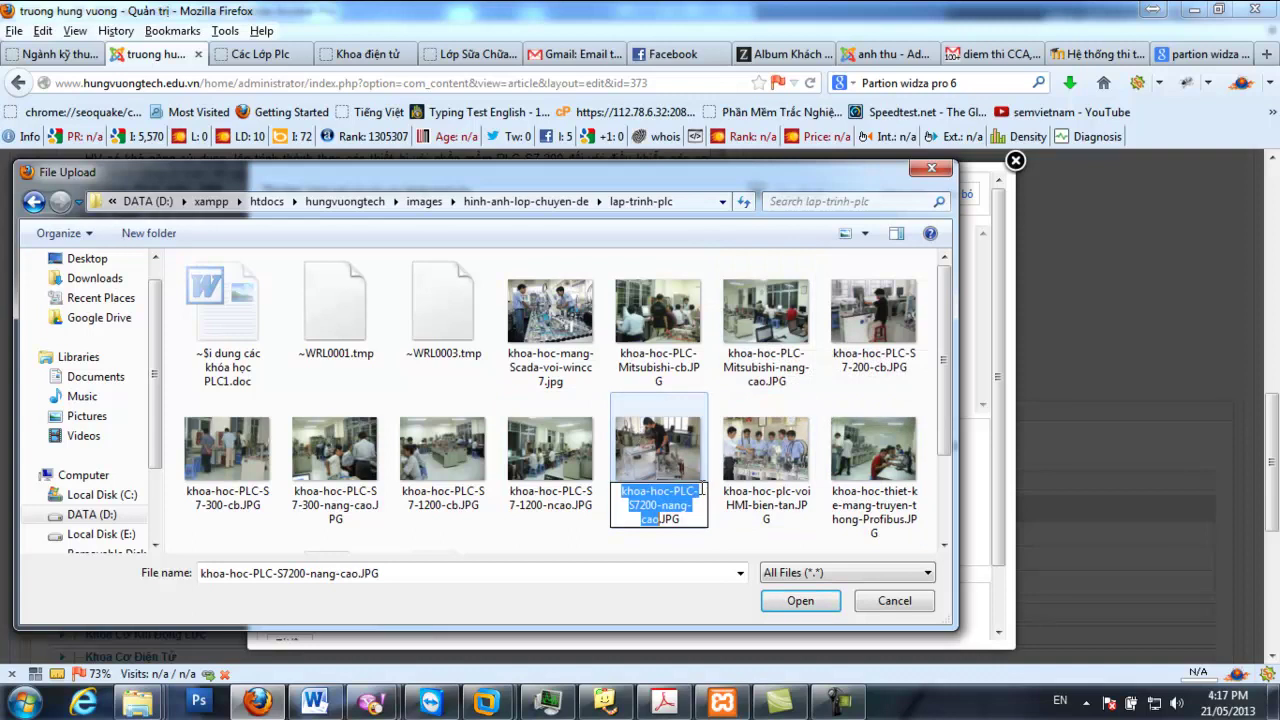
pyautogui.click(699, 494)
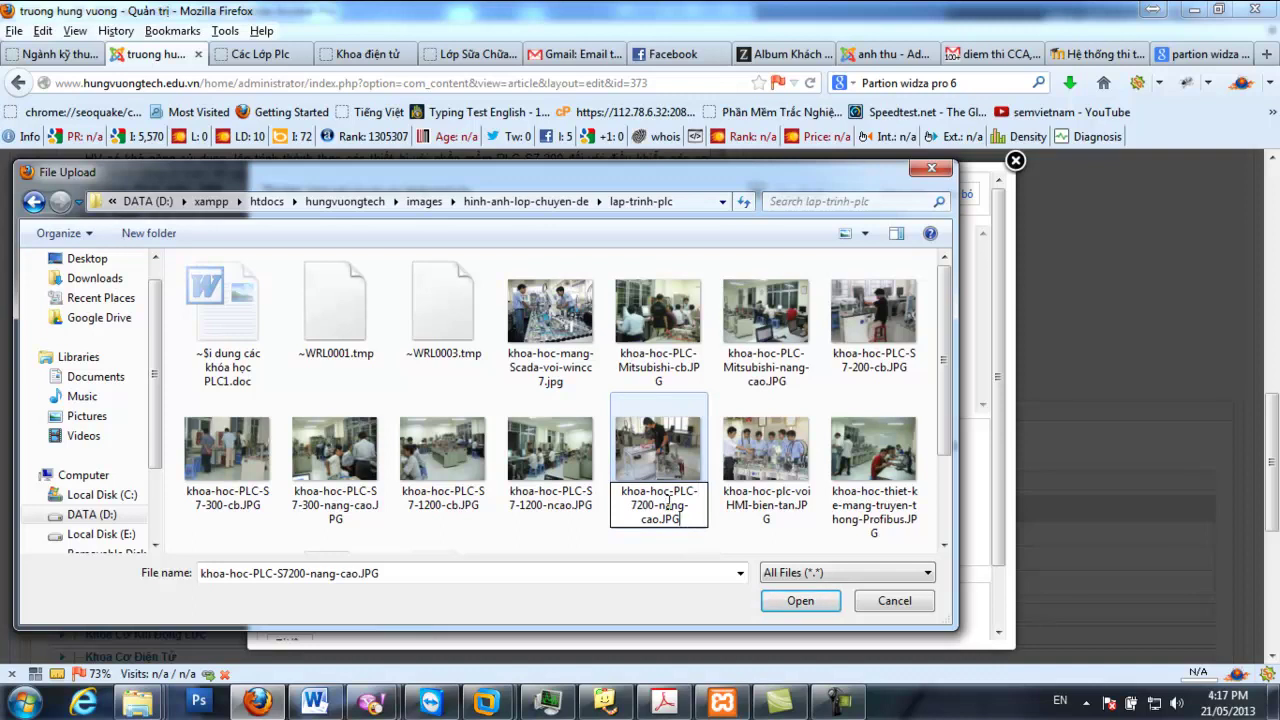
pyautogui.click(646, 557)
# Upload khoa-hoc-PLC-7200-nang-cao.JPG to the site's lap-trinh-plc image folder
pyautogui.click(650, 468)
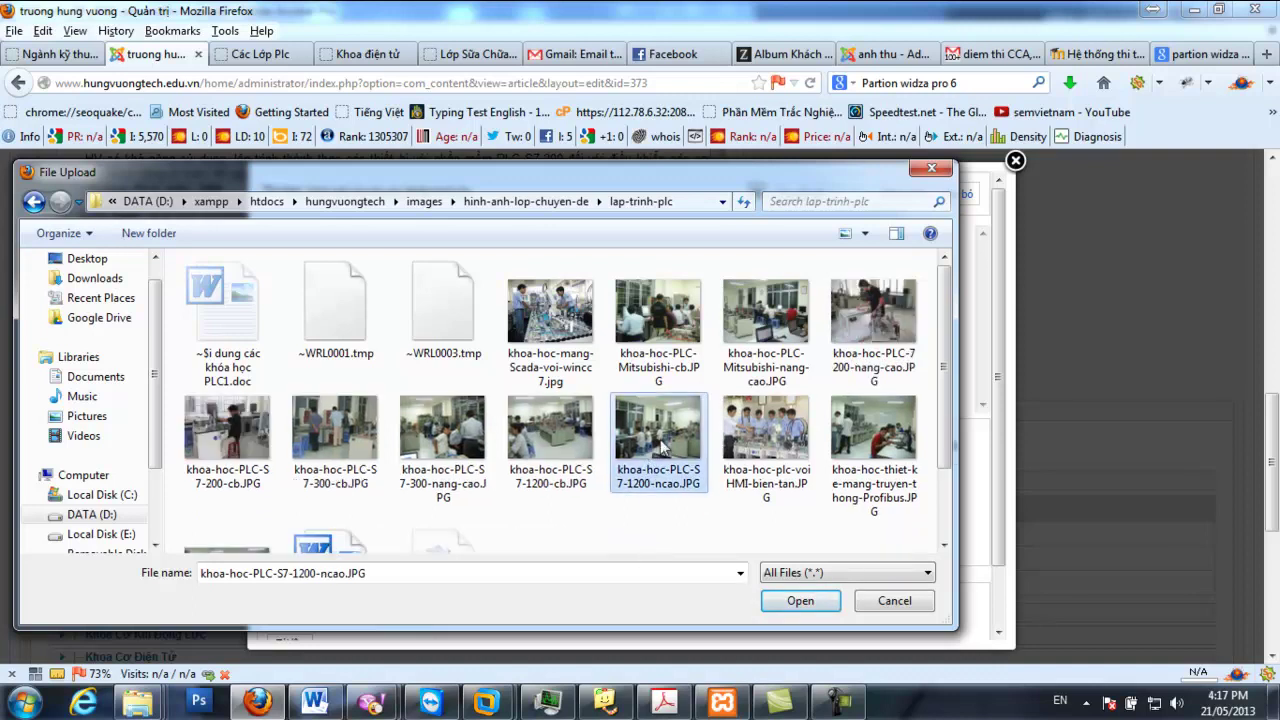
pyautogui.click(868, 338)
pyautogui.click(803, 601)
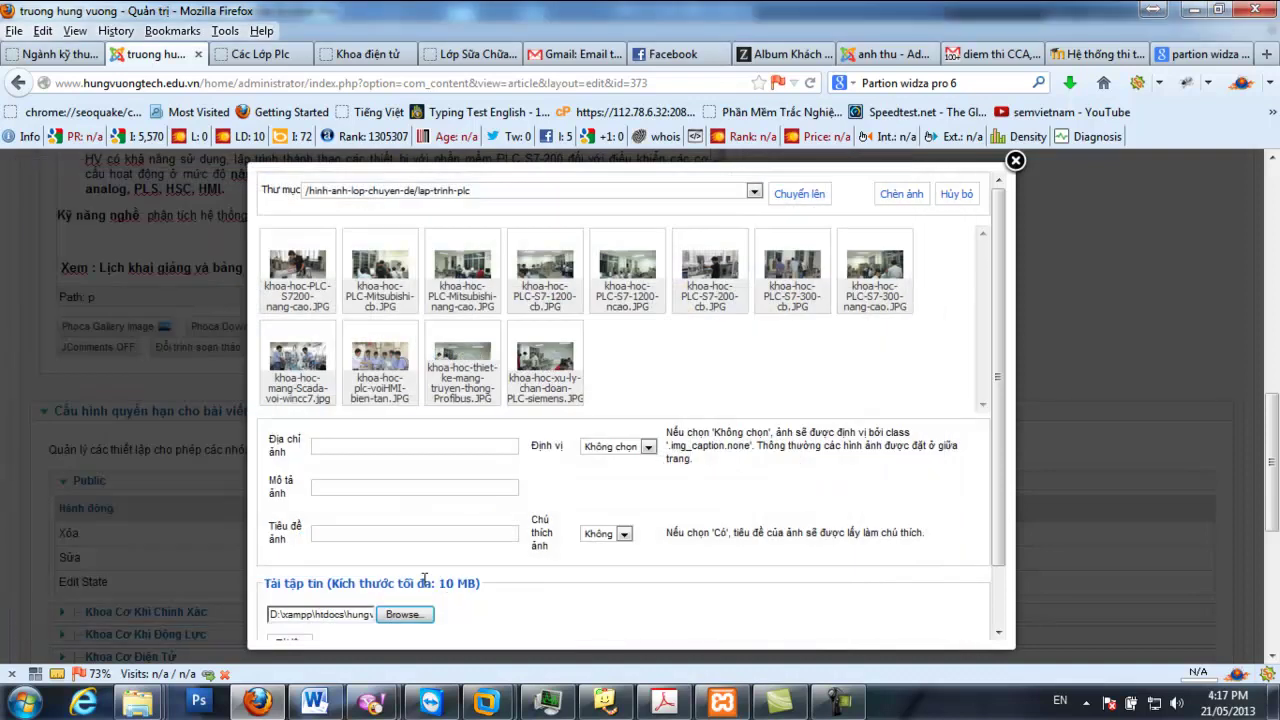
pyautogui.scroll(-1, 388, 610)
pyautogui.click(290, 580)
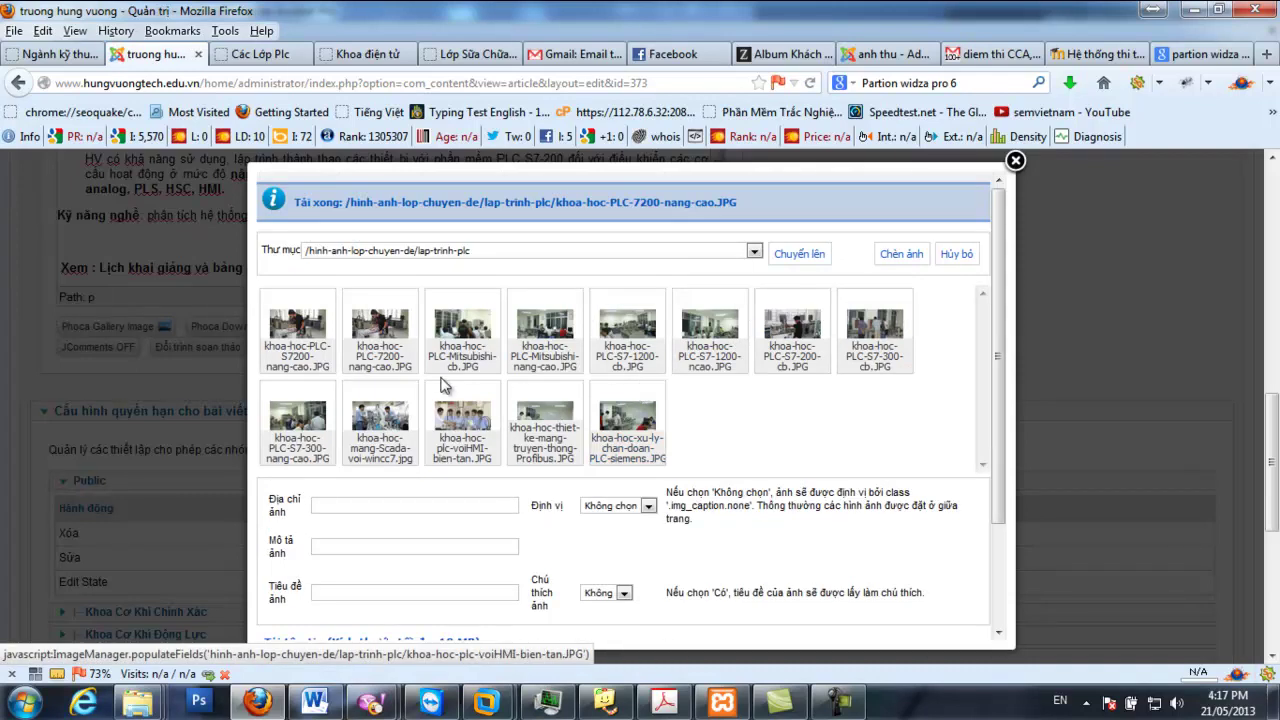
# Insert the image khoa-hoc-PLC-S7200-nang-cao.JPG from the site's lap-trinh-plc folder into the article
pyautogui.click(292, 332)
pyautogui.click(903, 256)
pyautogui.scroll(4, 601, 360)
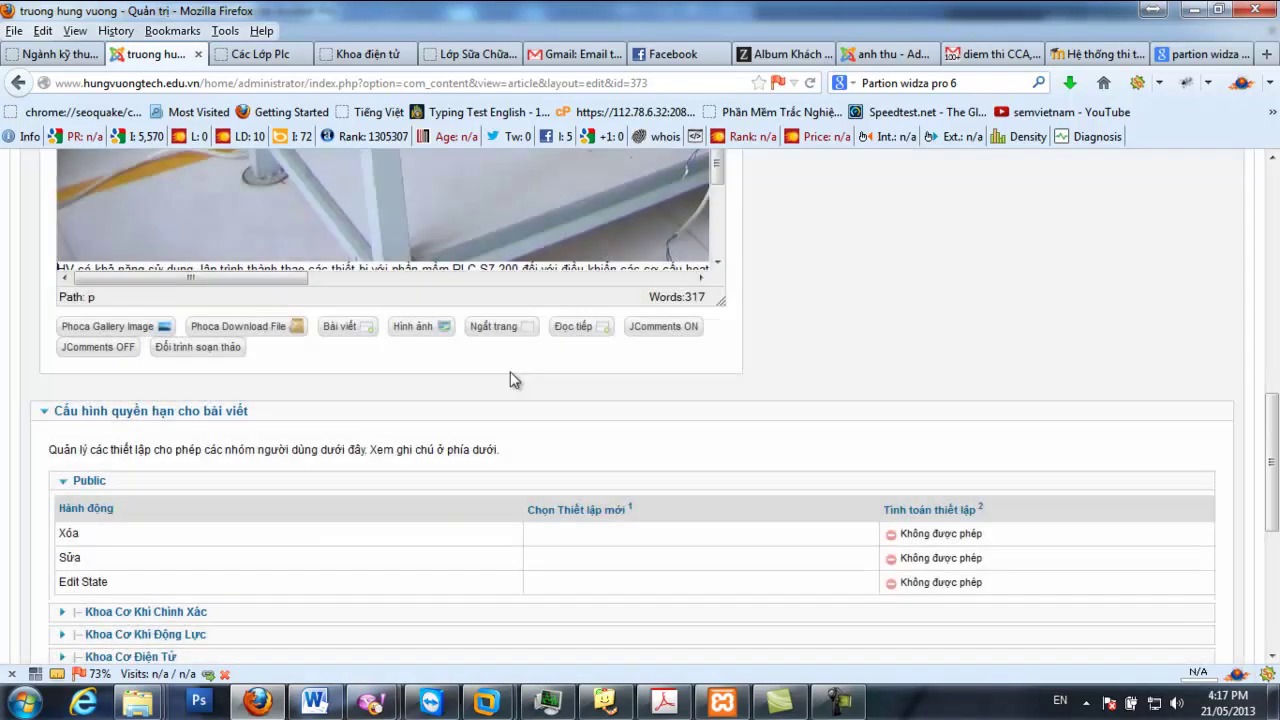
# Align the inserted image left with a width of 150 px, leaving its image description empty
pyautogui.rightClick(338, 302)
pyautogui.click(405, 427)
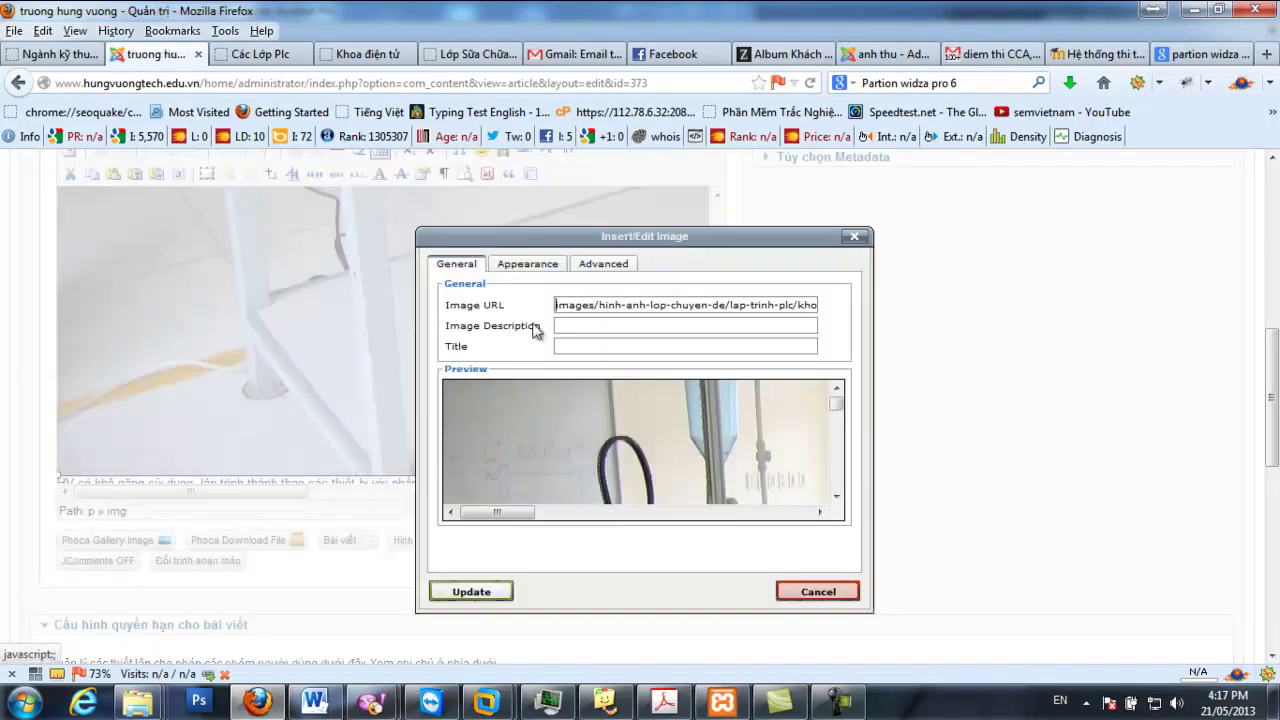
pyautogui.click(527, 264)
pyautogui.click(553, 332)
pyautogui.write('150')
pyautogui.click(585, 306)
pyautogui.click(563, 410)
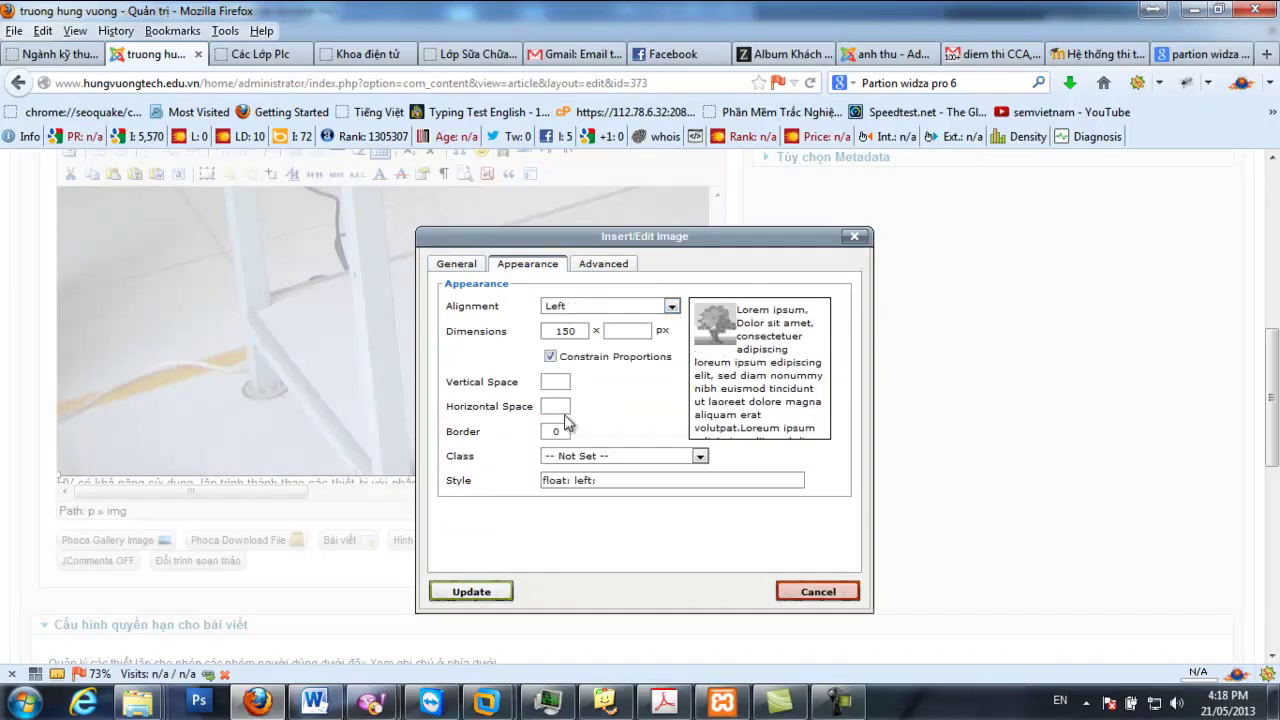
pyautogui.click(489, 594)
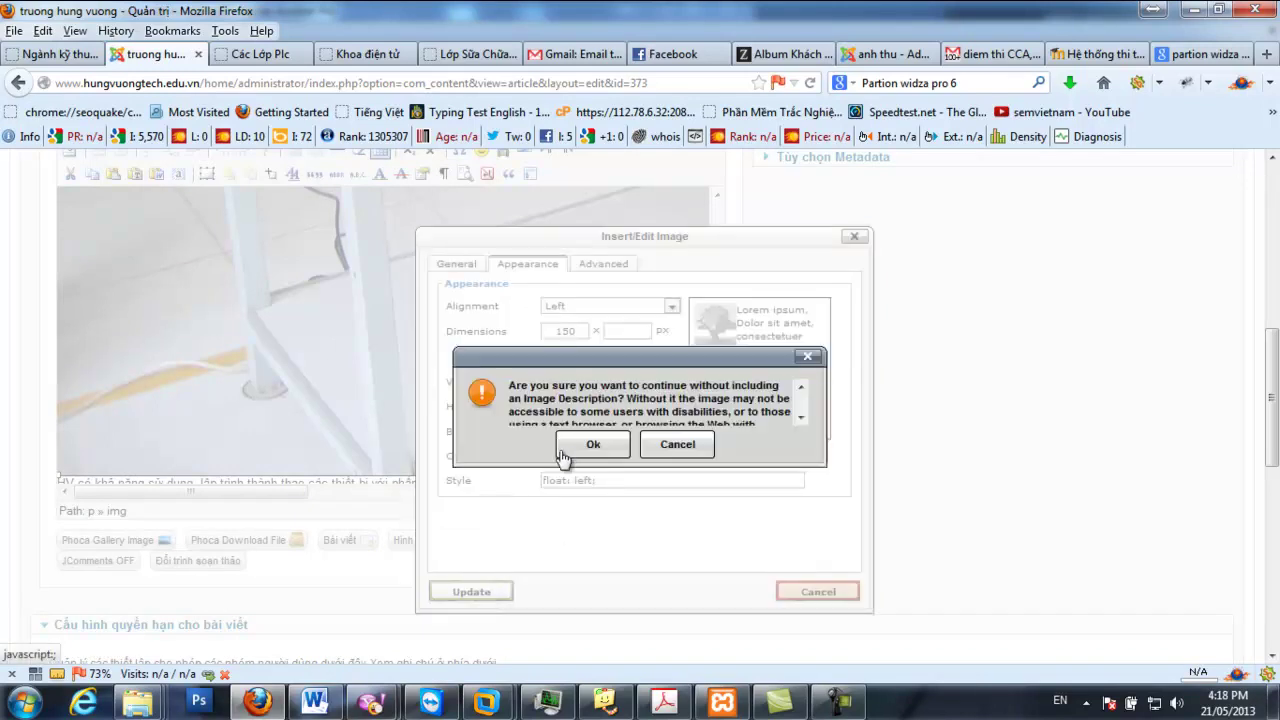
pyautogui.click(568, 452)
# Copy the image to the empty line below the second course fee line and centre the copy
pyautogui.scroll(2, 360, 404)
pyautogui.hotkey('ctrl', 'c')
pyautogui.click(185, 345)
pyautogui.hotkey('ctrl', 'v')
pyautogui.click(185, 375)
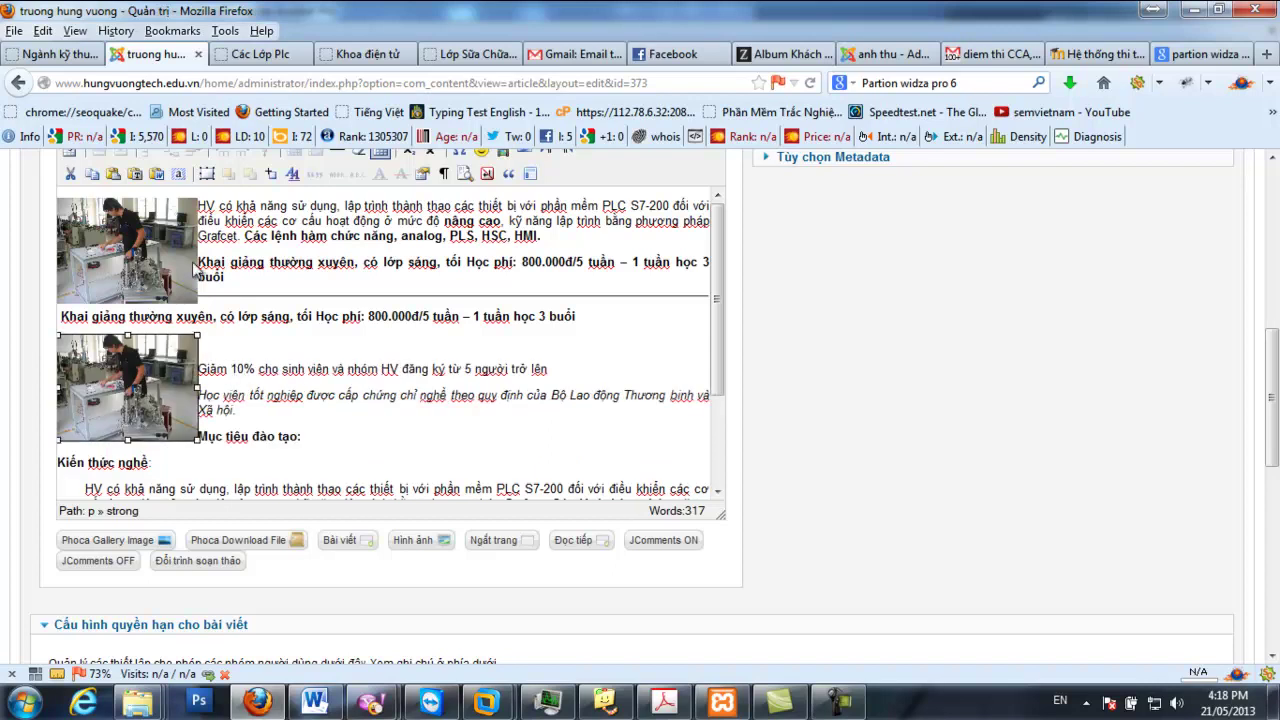
pyautogui.scroll(2, 200, 266)
pyautogui.click(185, 207)
pyautogui.click(408, 548)
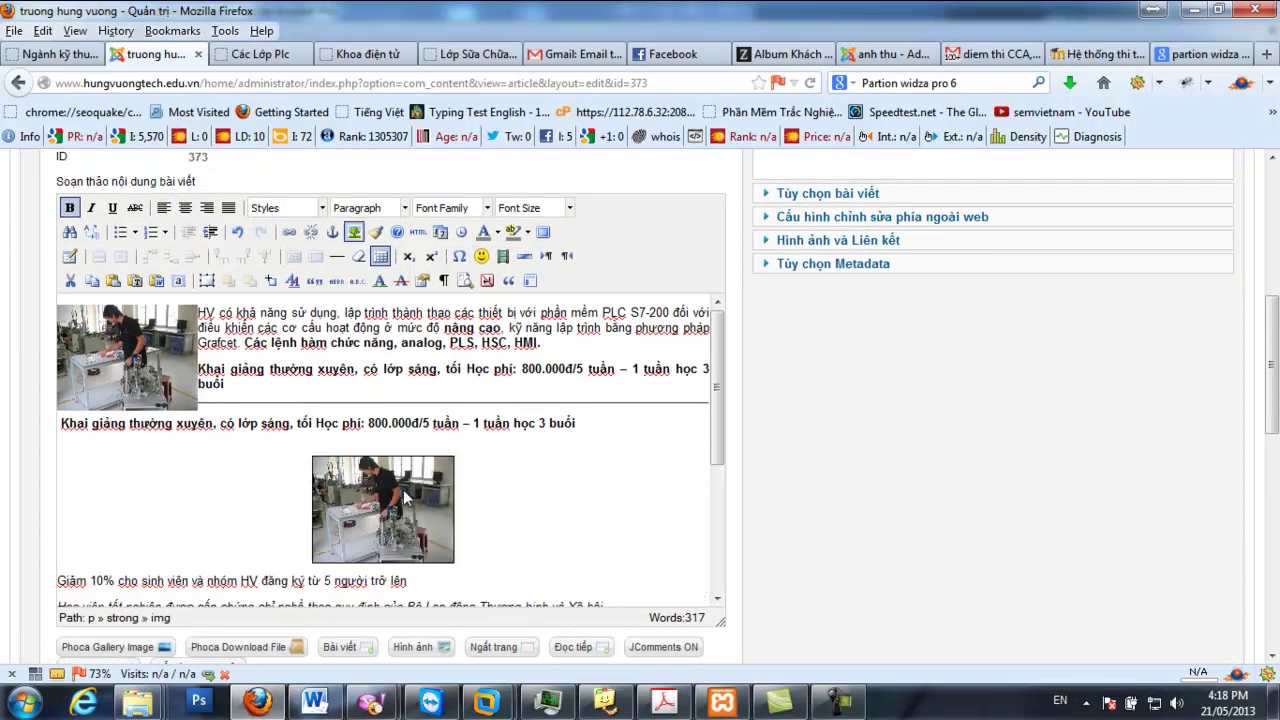
# Set the width of the centred image to 500 px, leaving its image description empty
pyautogui.click(354, 233)
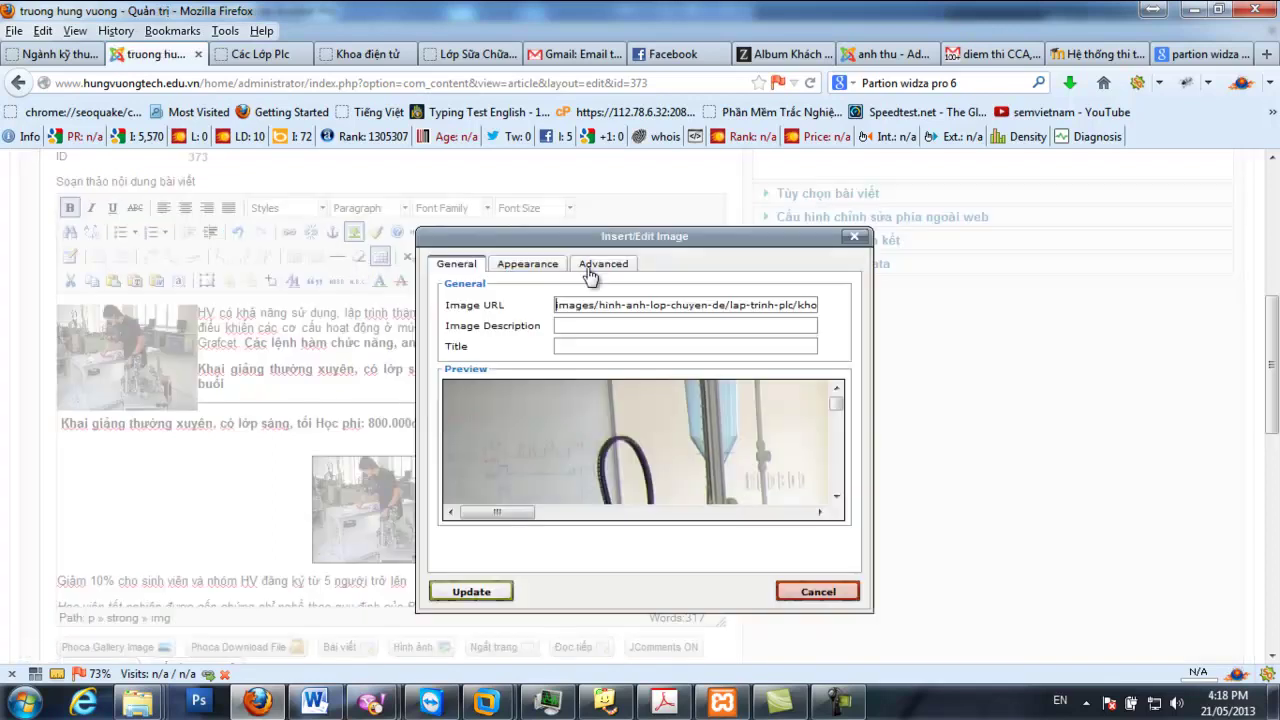
pyautogui.click(548, 267)
pyautogui.write('500')
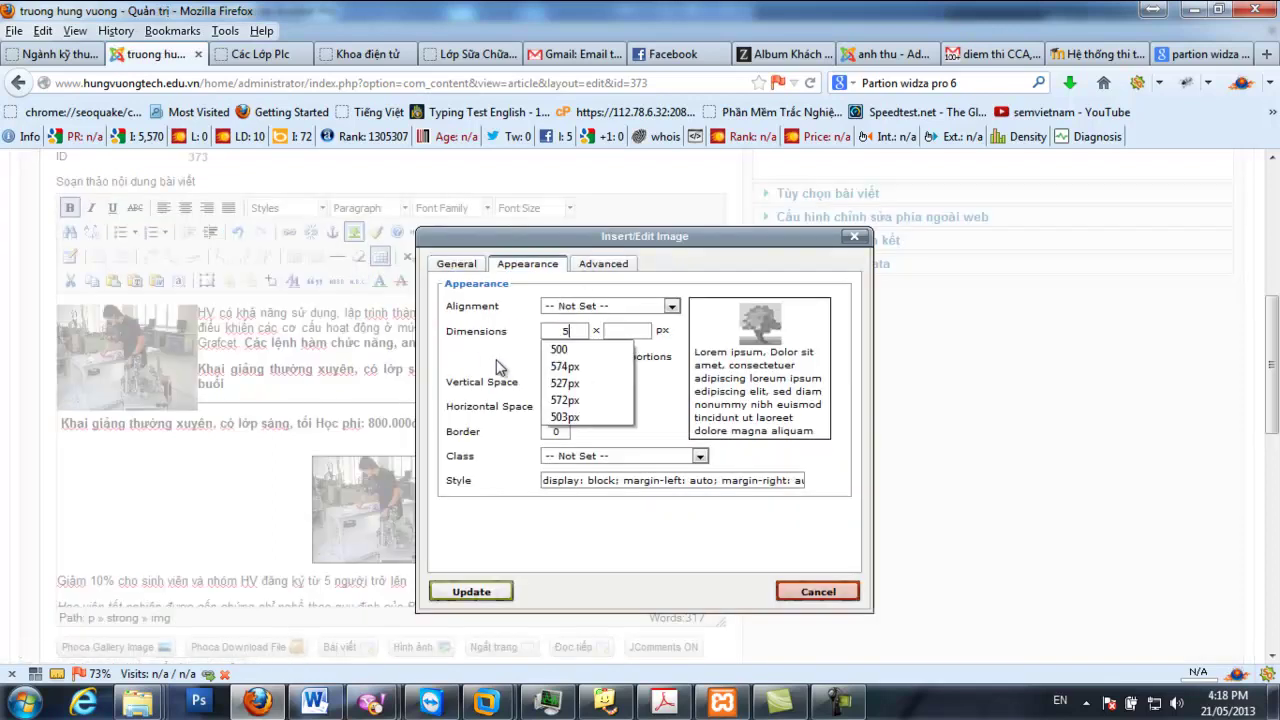
pyautogui.click(485, 592)
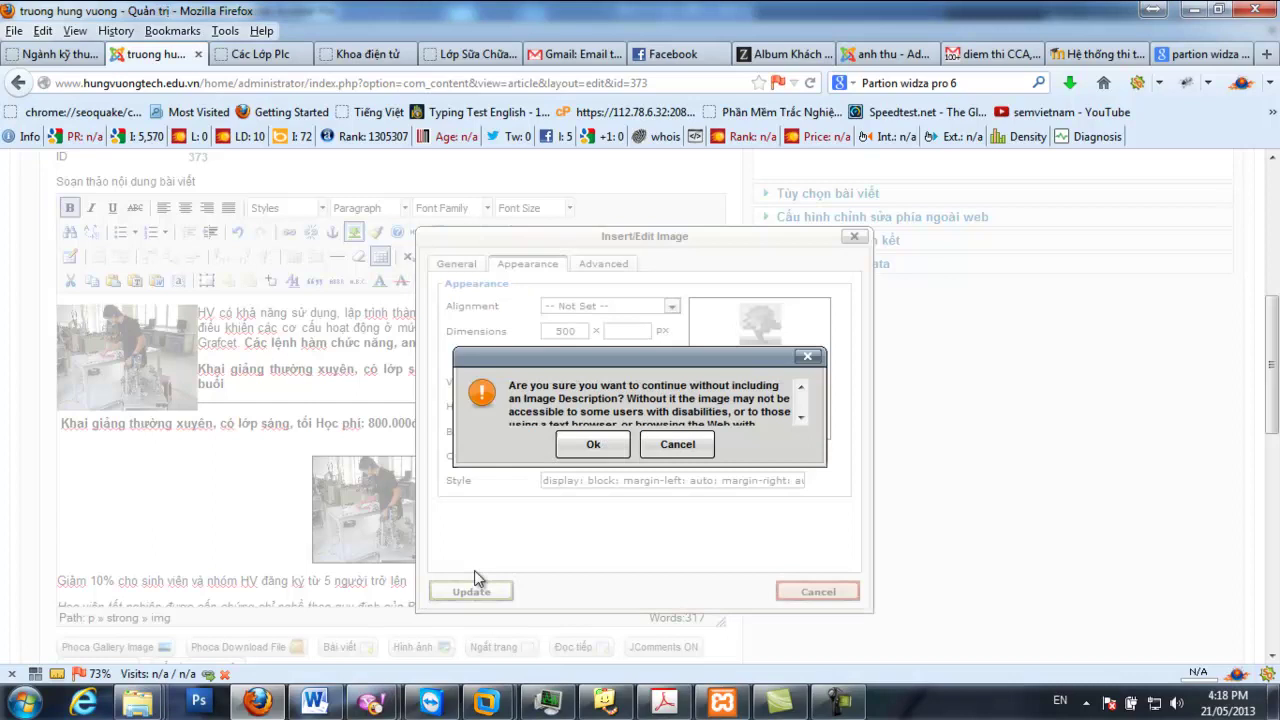
pyautogui.click(592, 445)
# Save the article and take a look at the Các Lớp Plc page of the website
pyautogui.scroll(5, 923, 460)
pyautogui.click(877, 283)
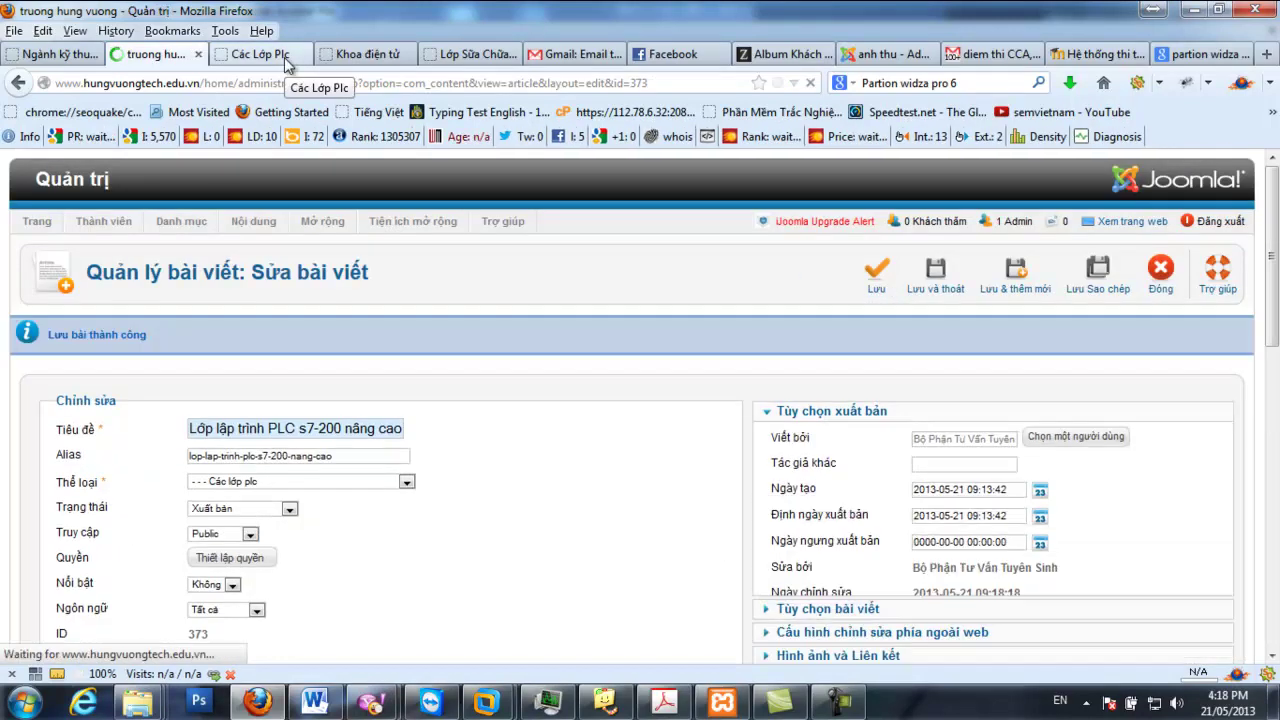
pyautogui.click(286, 60)
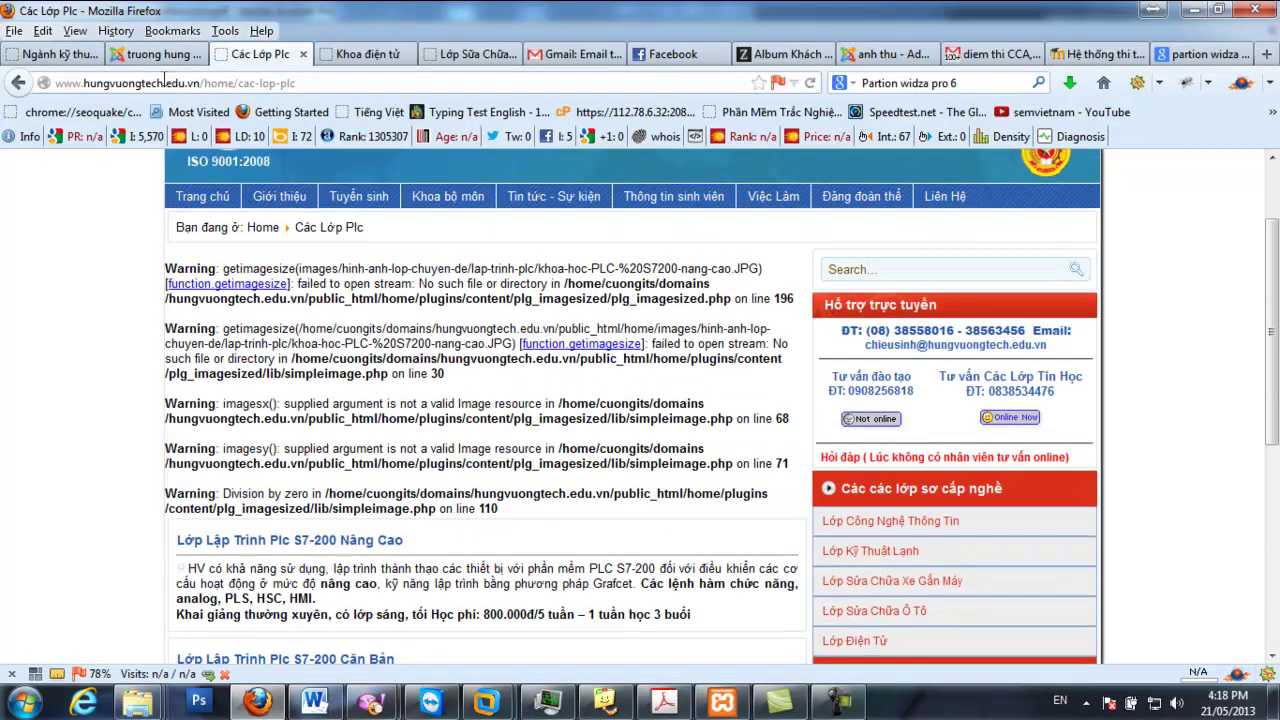
pyautogui.click(150, 54)
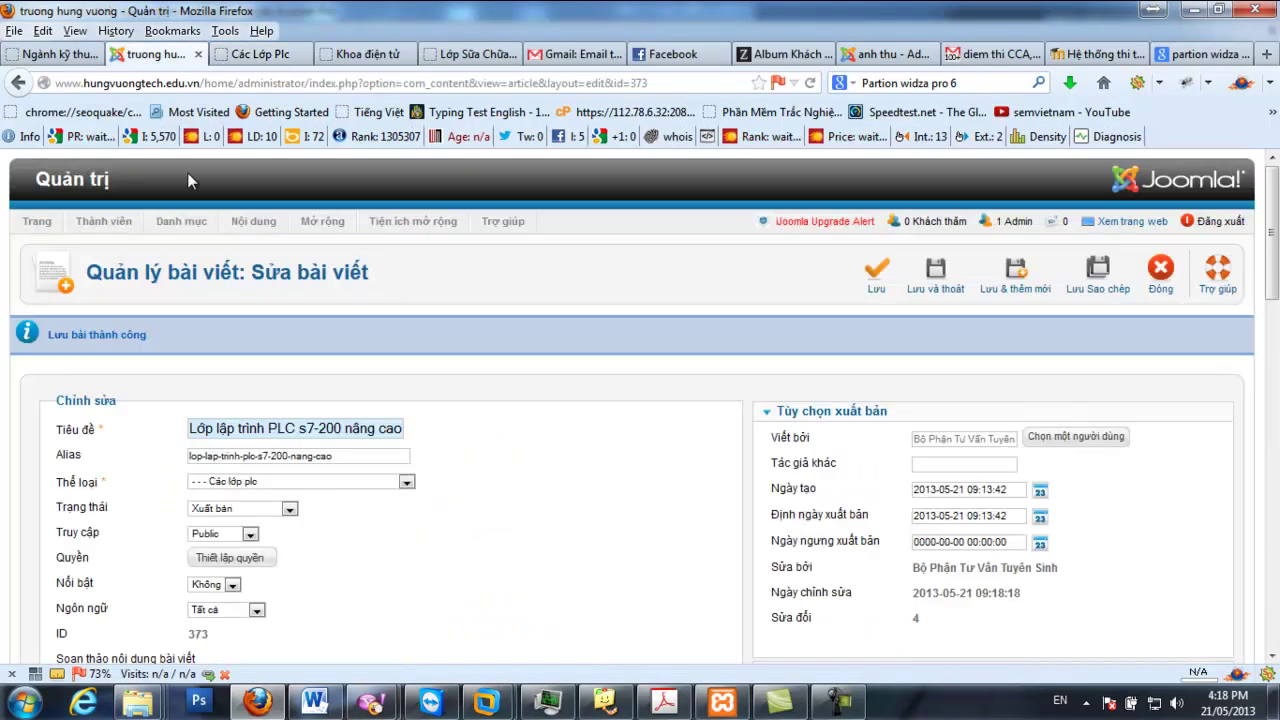
# Delete both the small image in the intro and the large centred image from the article
pyautogui.scroll(-3, 322, 490)
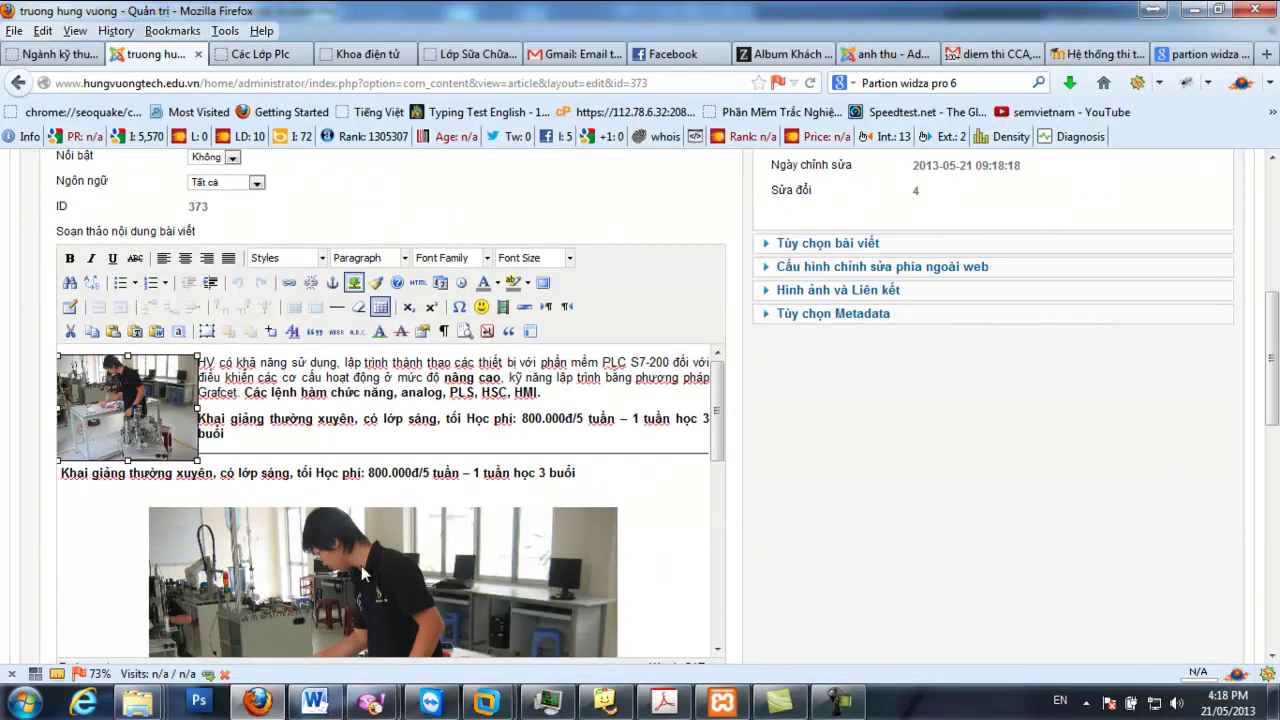
pyautogui.press('Delete')
pyautogui.click(356, 588)
pyautogui.press('Delete')
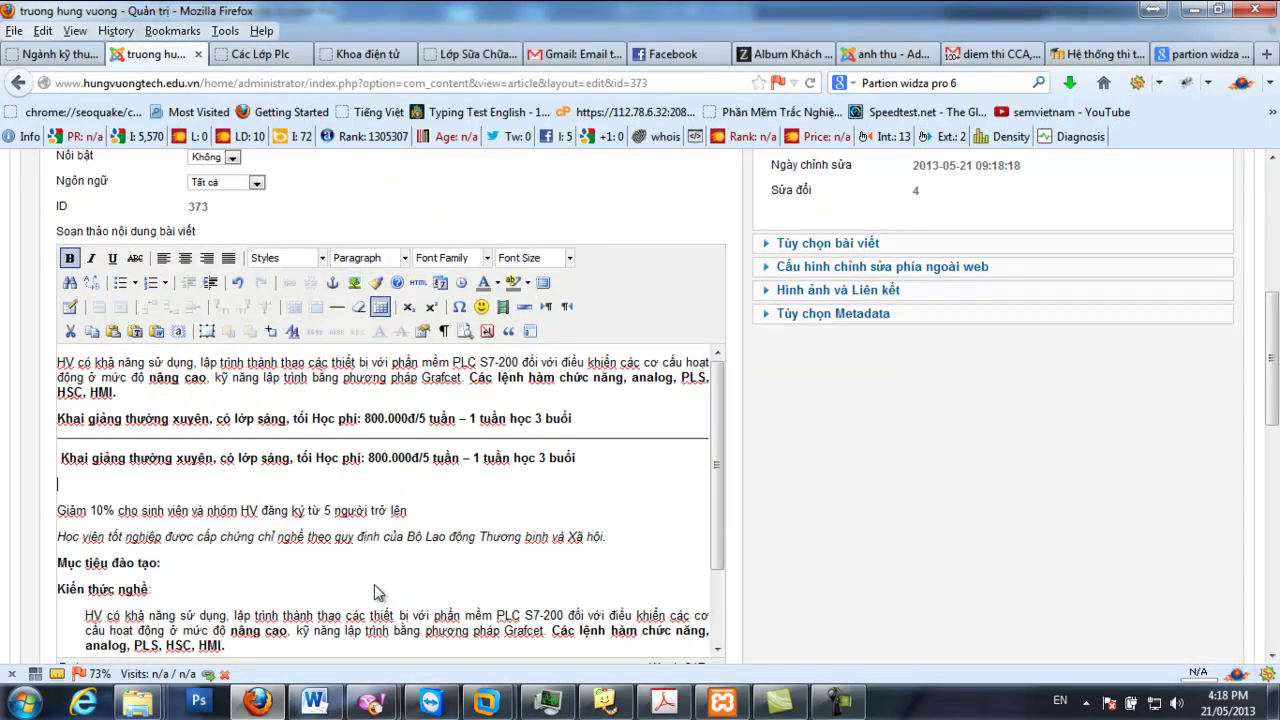
# Remove the leading space from the "Khai giảng thường xuyên" line below the separator, and save and close the article
pyautogui.click(70, 472)
pyautogui.press('Delete')
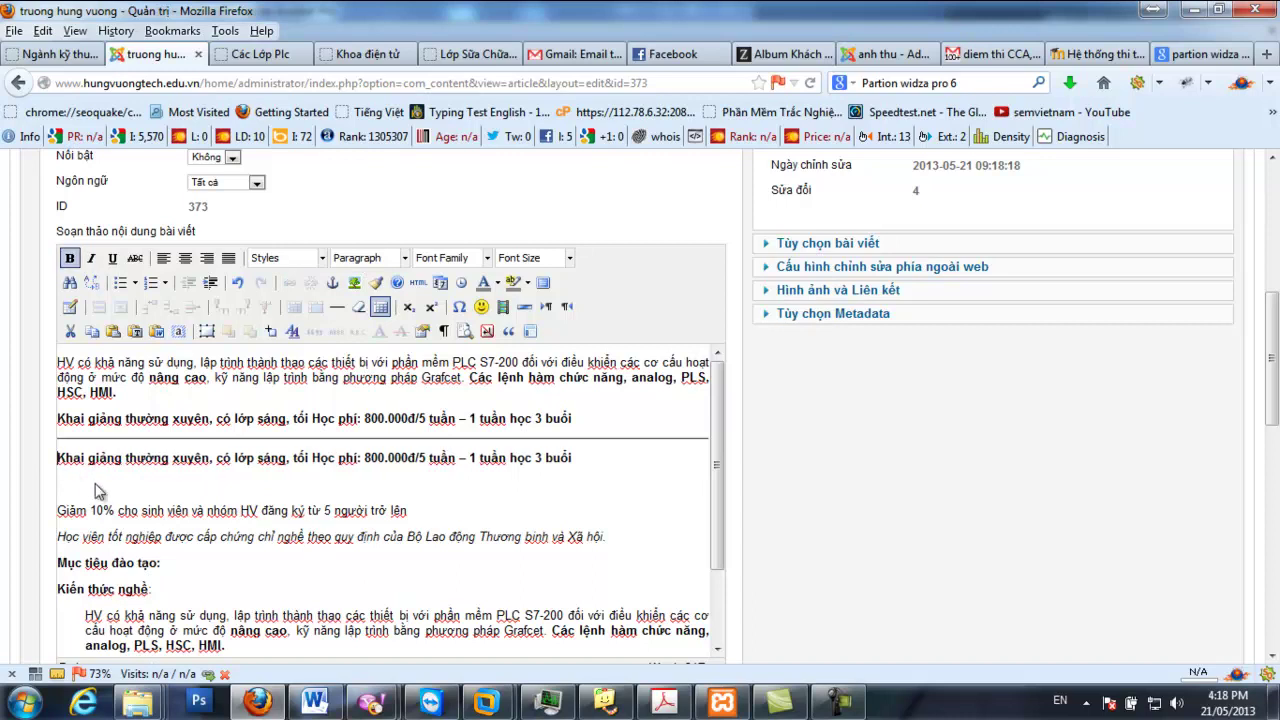
pyautogui.click(62, 370)
pyautogui.scroll(-3, 240, 510)
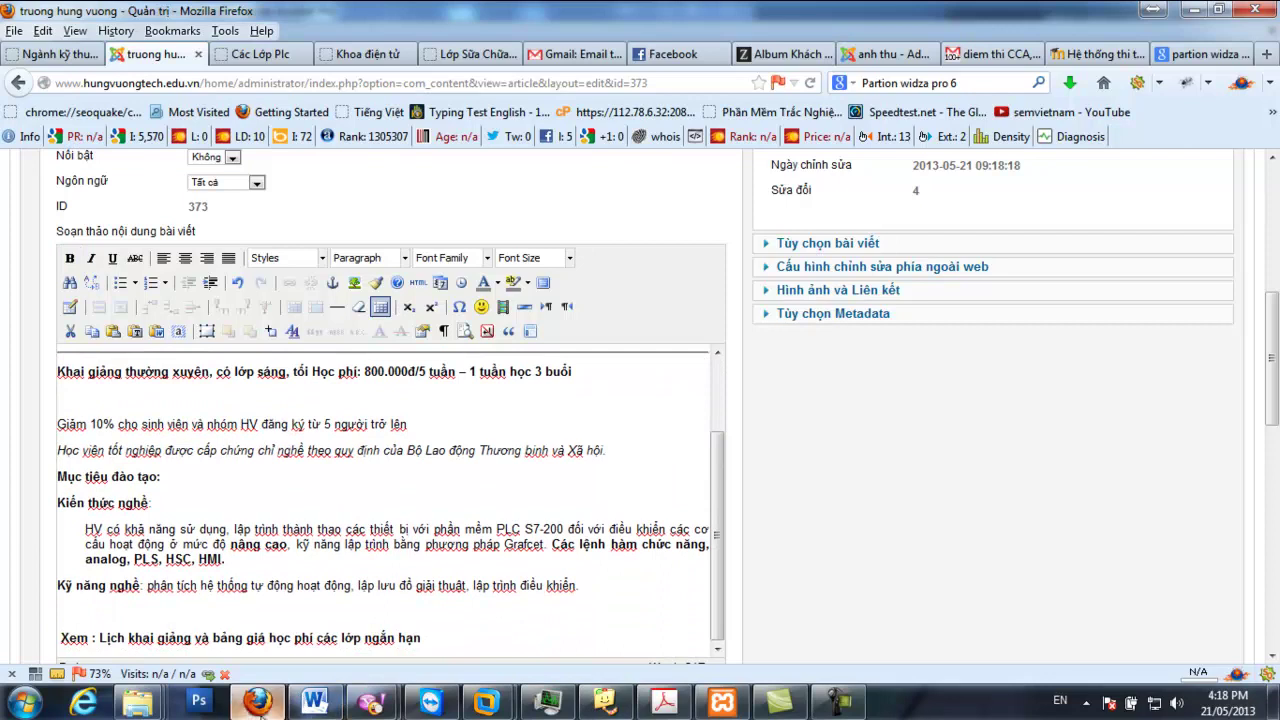
pyautogui.scroll(5, 893, 485)
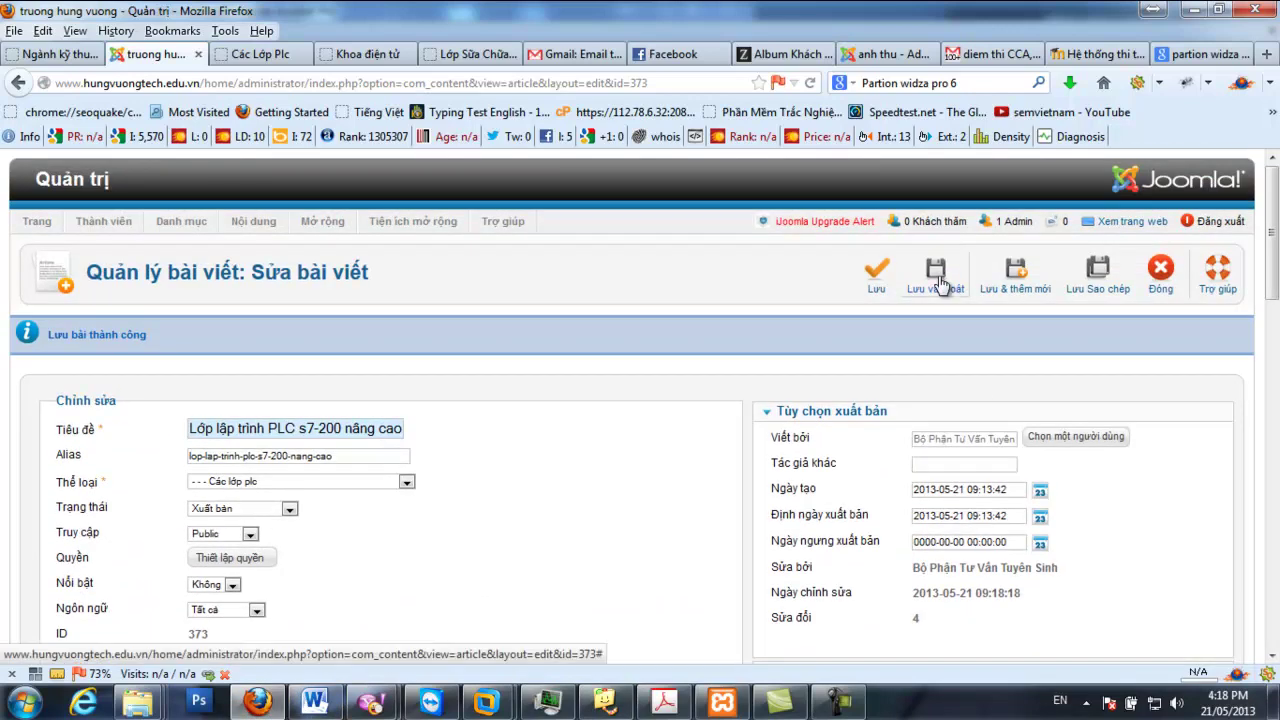
pyautogui.click(938, 282)
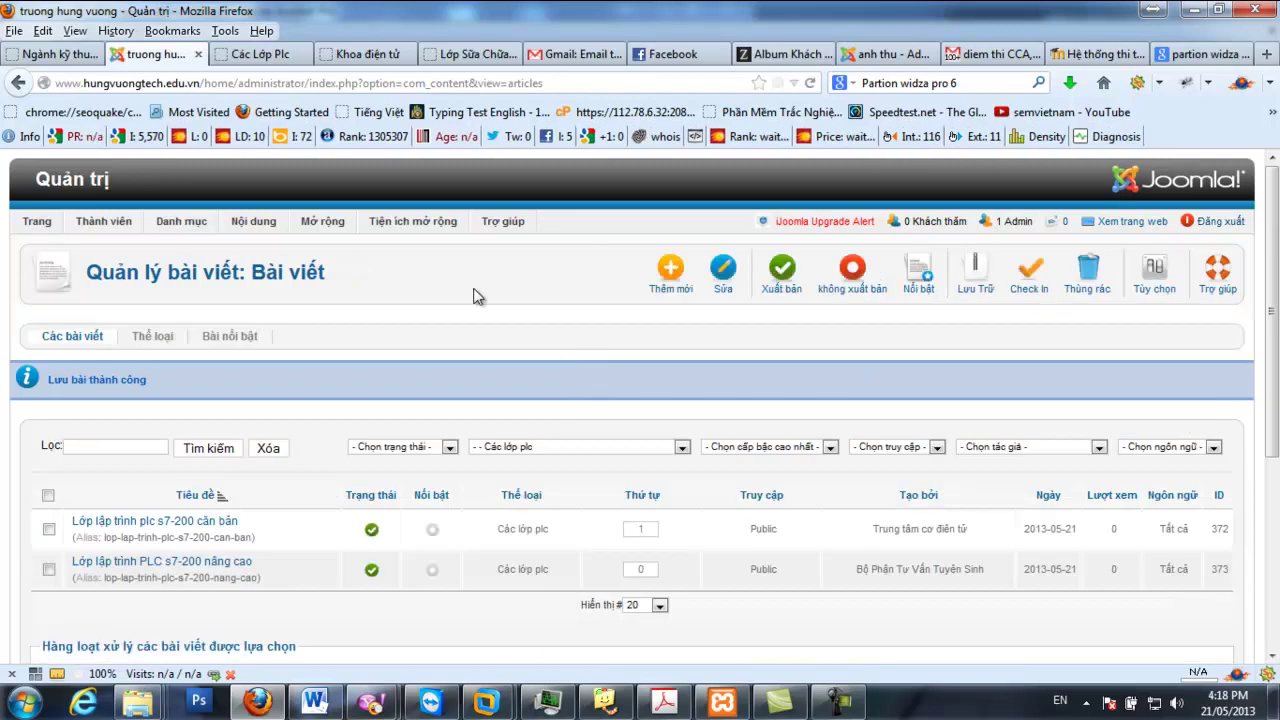
# Check the Các Lớp Plc page on the website and the server's lap-trinh-plc folder in CuteFTP, and return to the Joomla administration
pyautogui.click(258, 54)
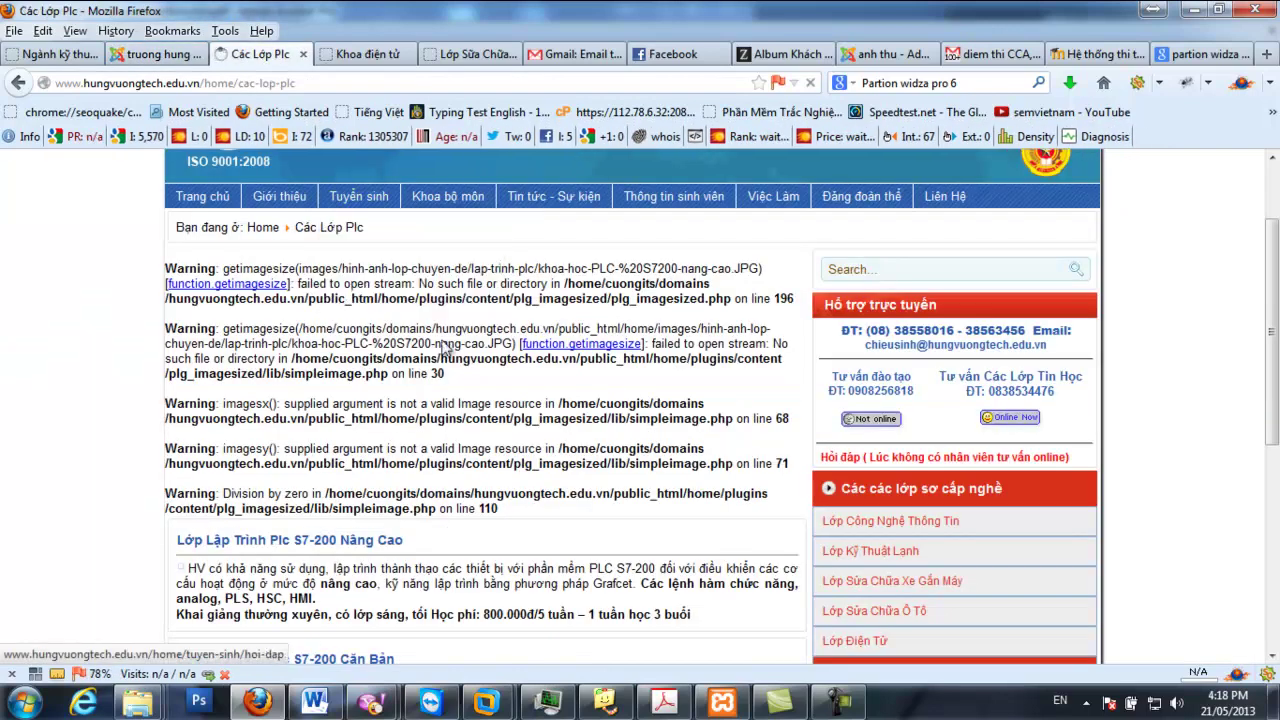
pyautogui.scroll(-2, 366, 450)
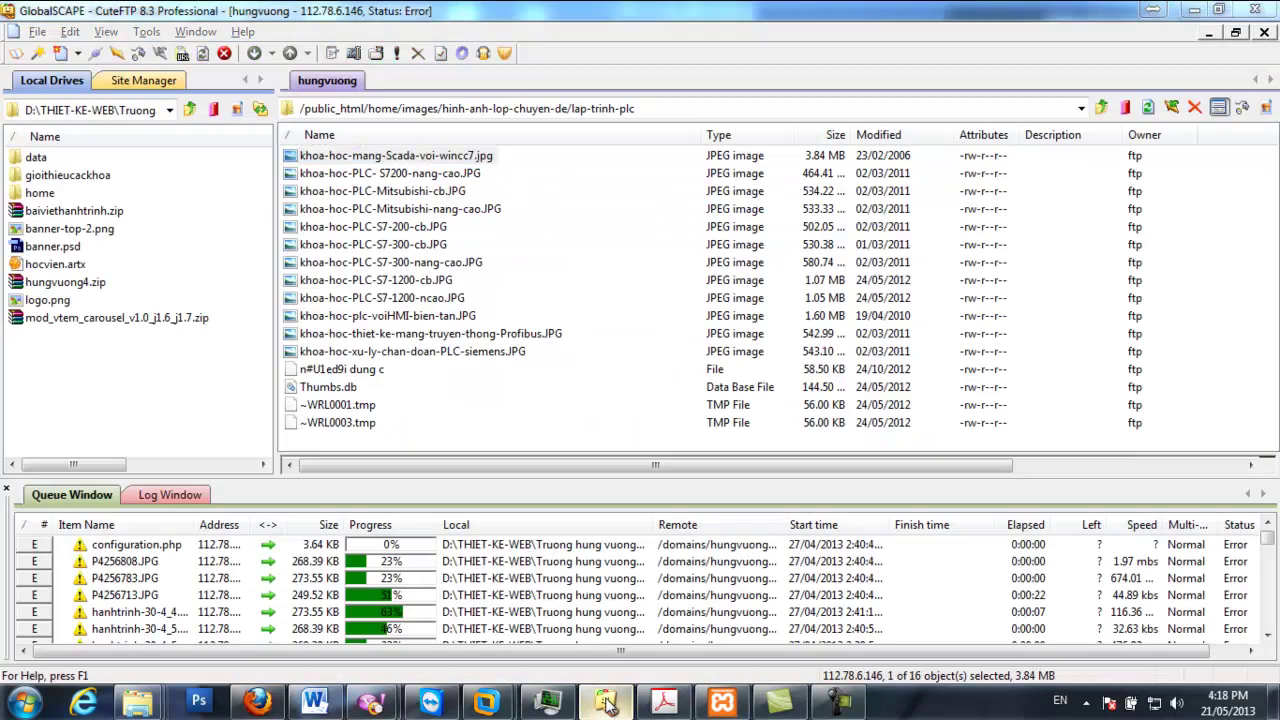
pyautogui.hotkey('ctrl', 'pageup')
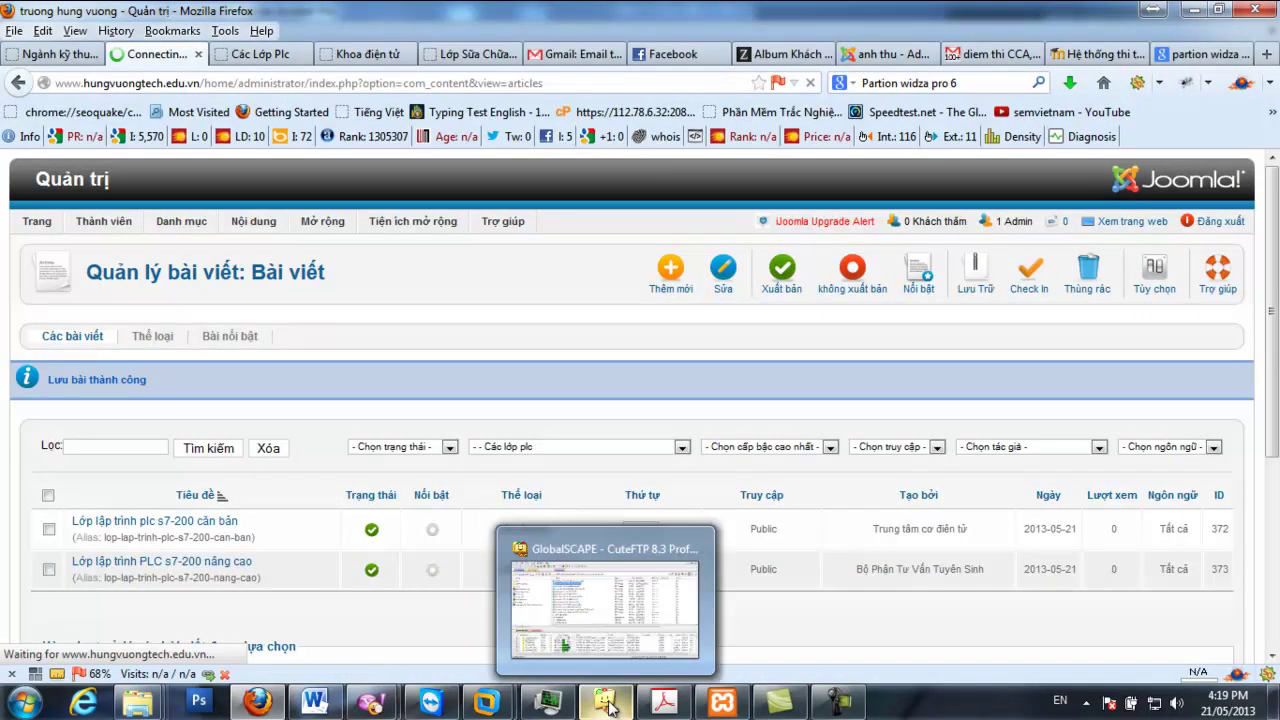
# Insert the image khoa-hoc-PLC-7200-nang-cao.JPG from the folder hinh-anh-lop-chuyen-de/lap-trinh-plc into the advanced PLC S7-200 article
pyautogui.scroll(-6, 163, 462)
pyautogui.scroll(-5, 465, 275)
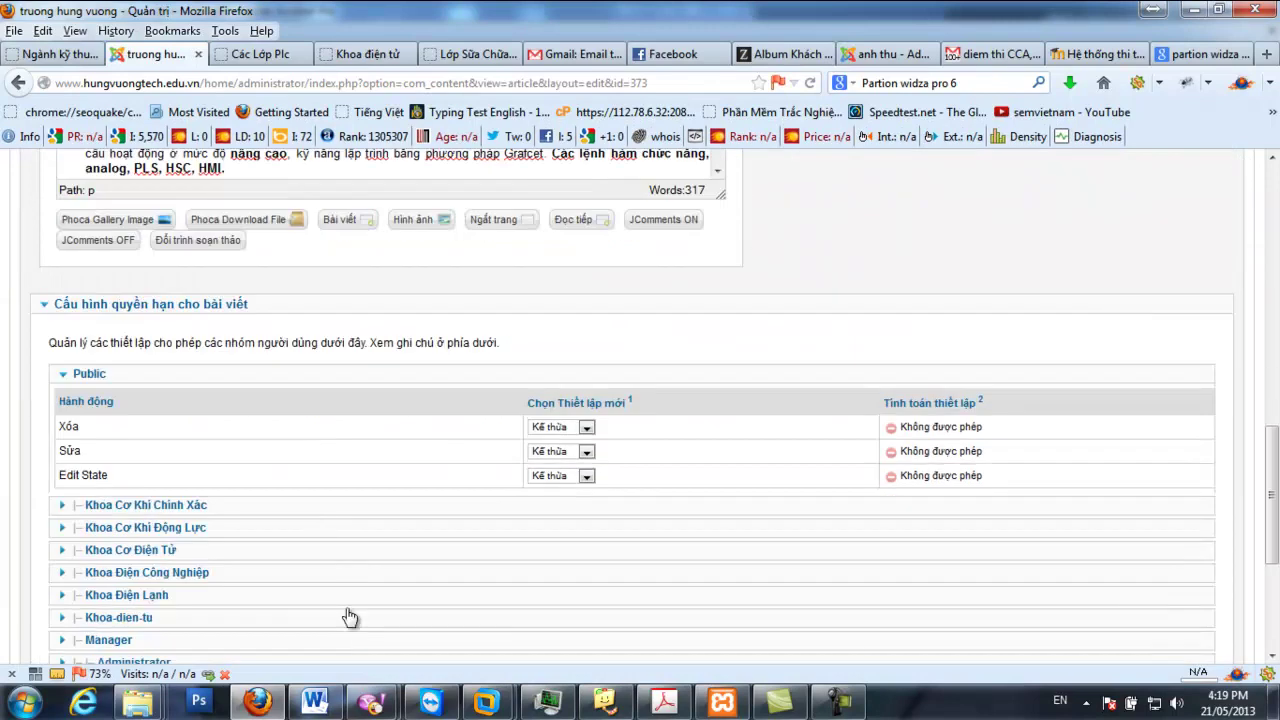
pyautogui.click(415, 220)
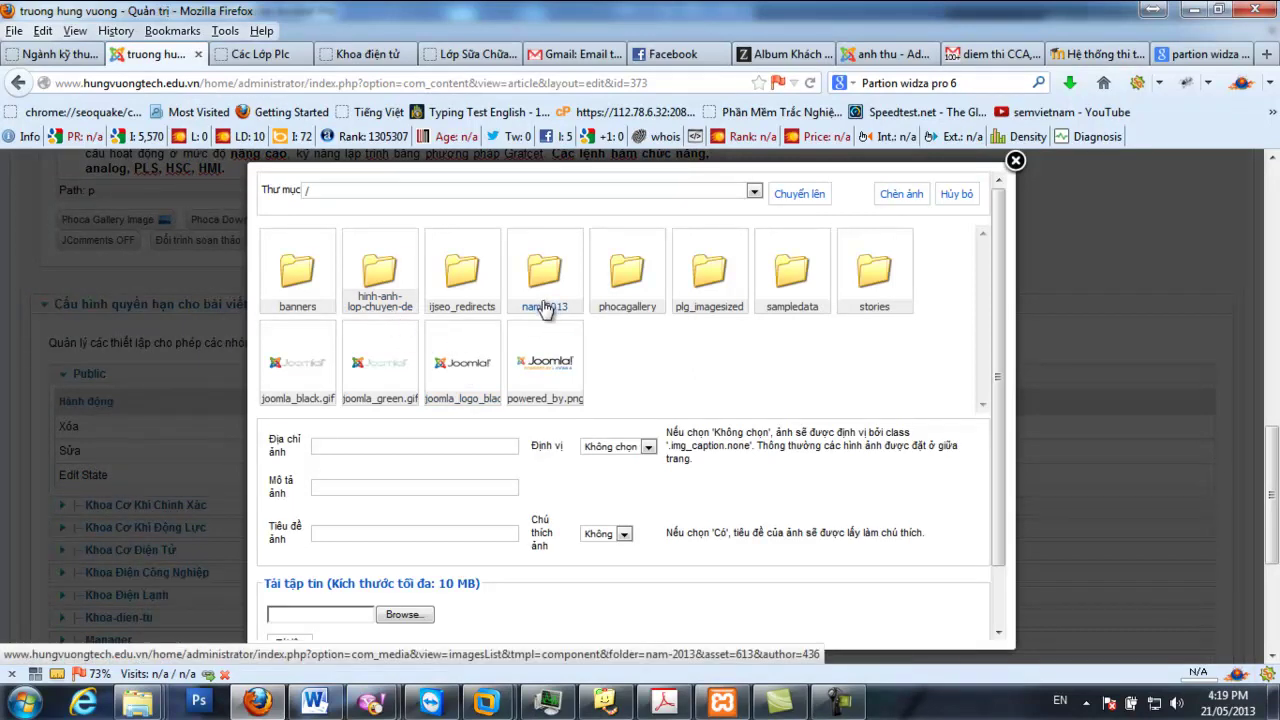
pyautogui.click(379, 306)
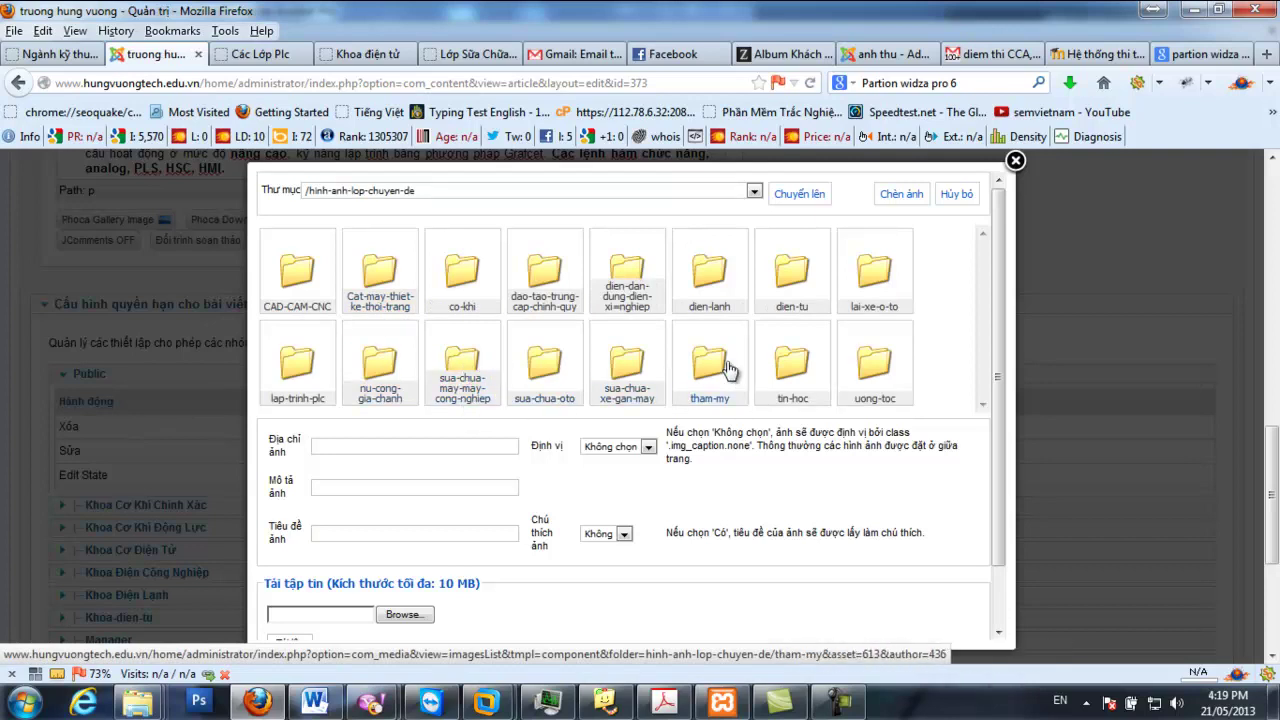
pyautogui.scroll(-1, 480, 342)
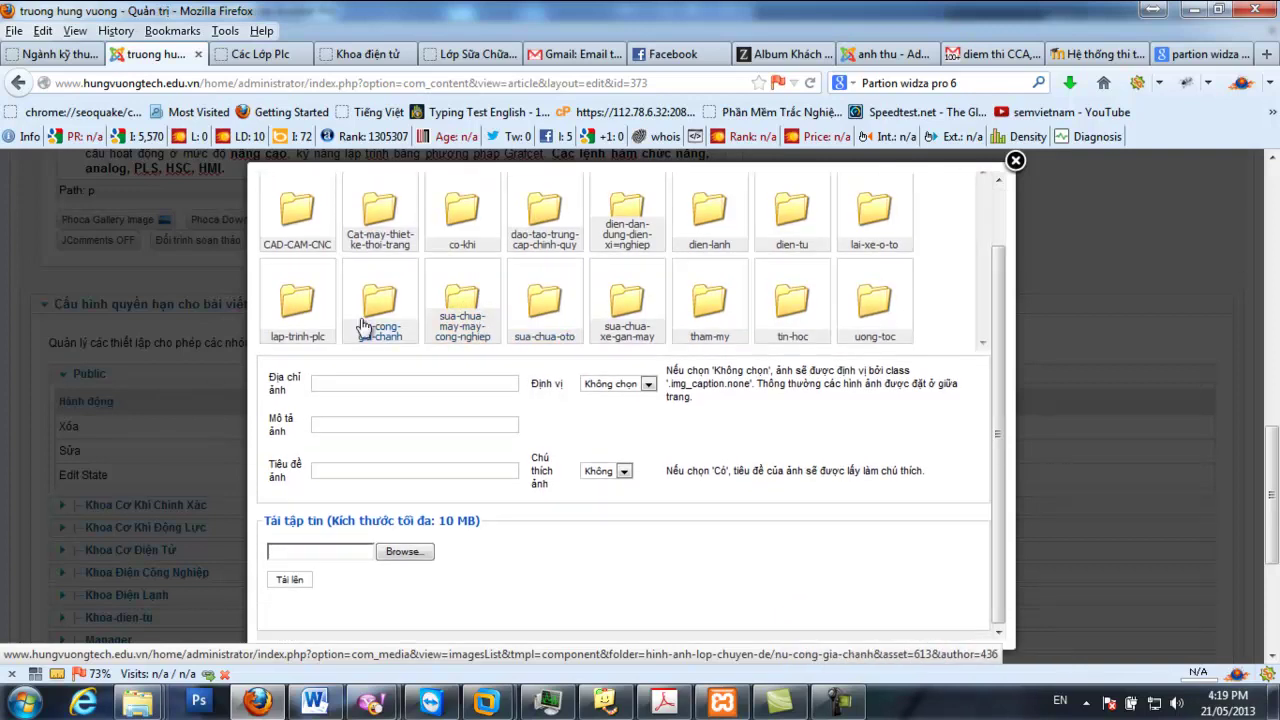
pyautogui.click(322, 333)
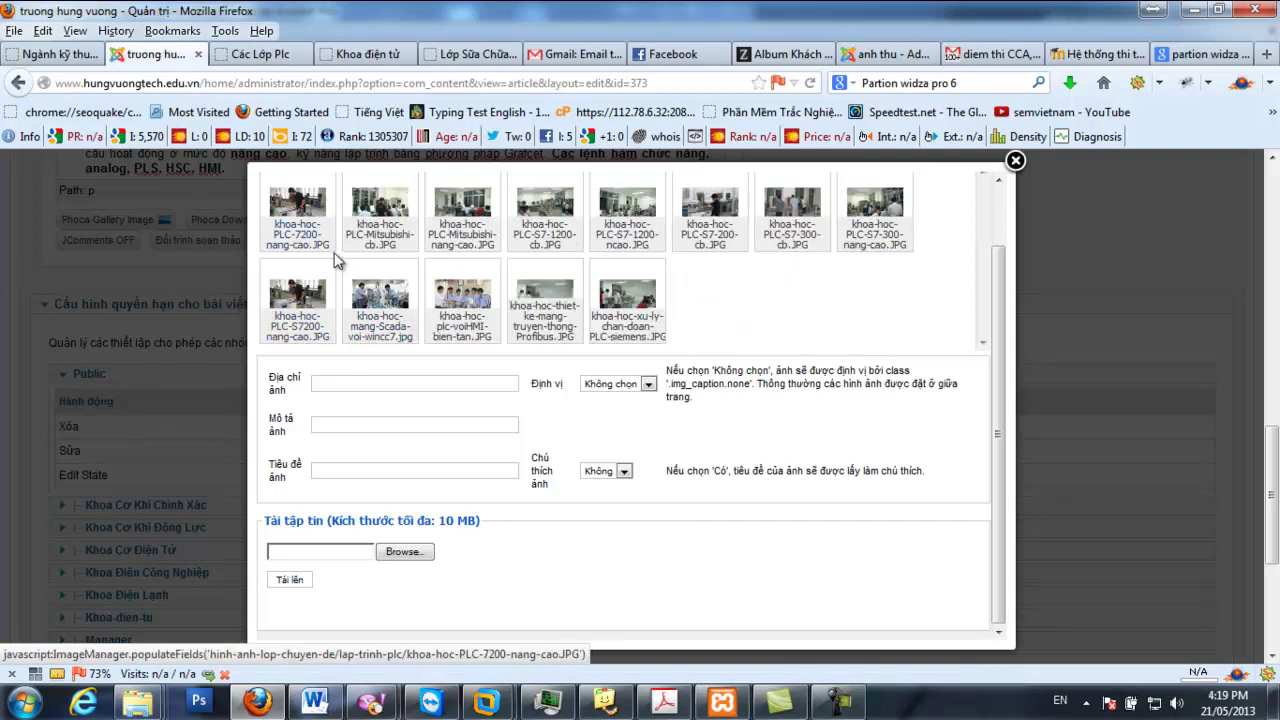
pyautogui.click(305, 208)
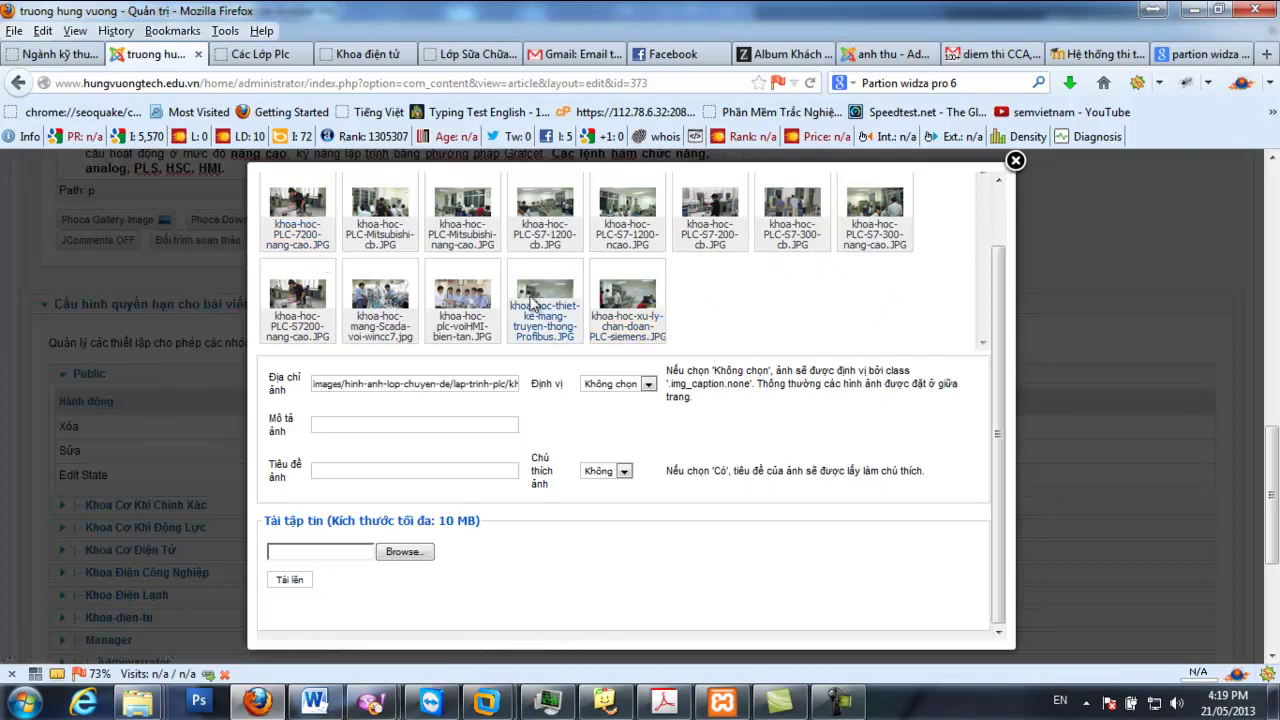
pyautogui.scroll(2, 967, 252)
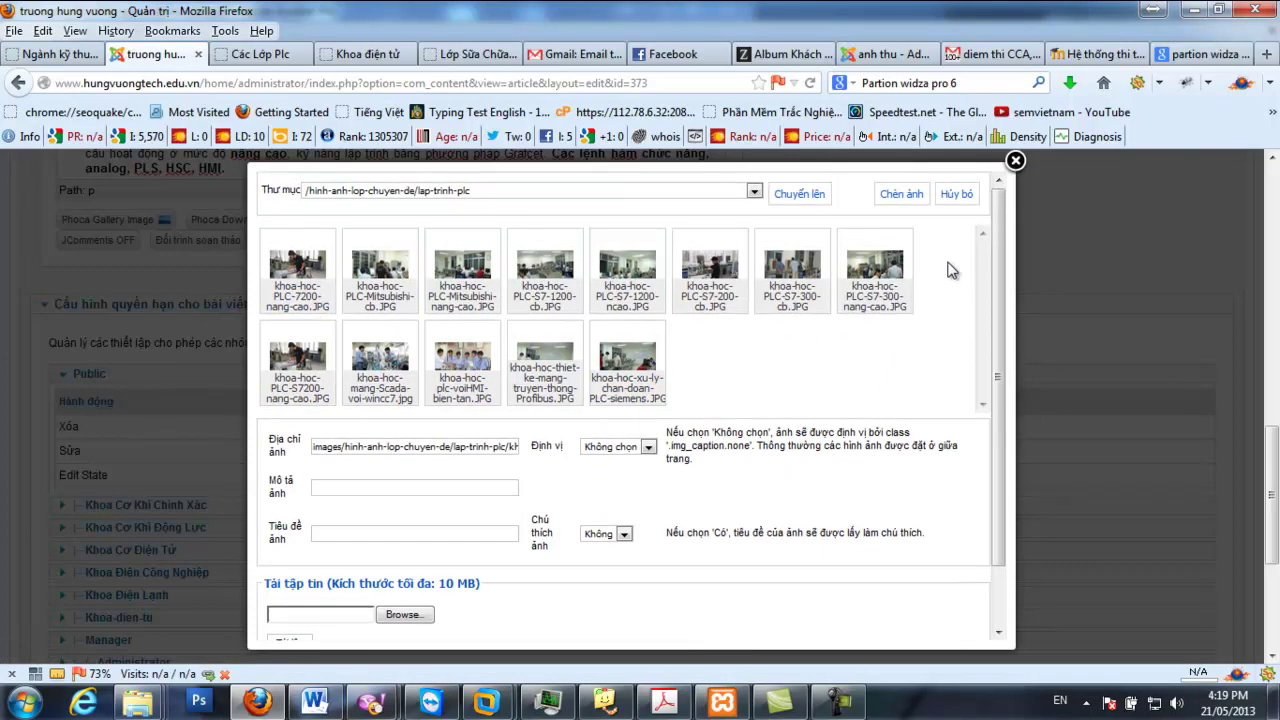
pyautogui.click(903, 200)
# Set the inserted image's width to 150 px and its alignment to Left, continuing without an image description
pyautogui.scroll(3, 222, 290)
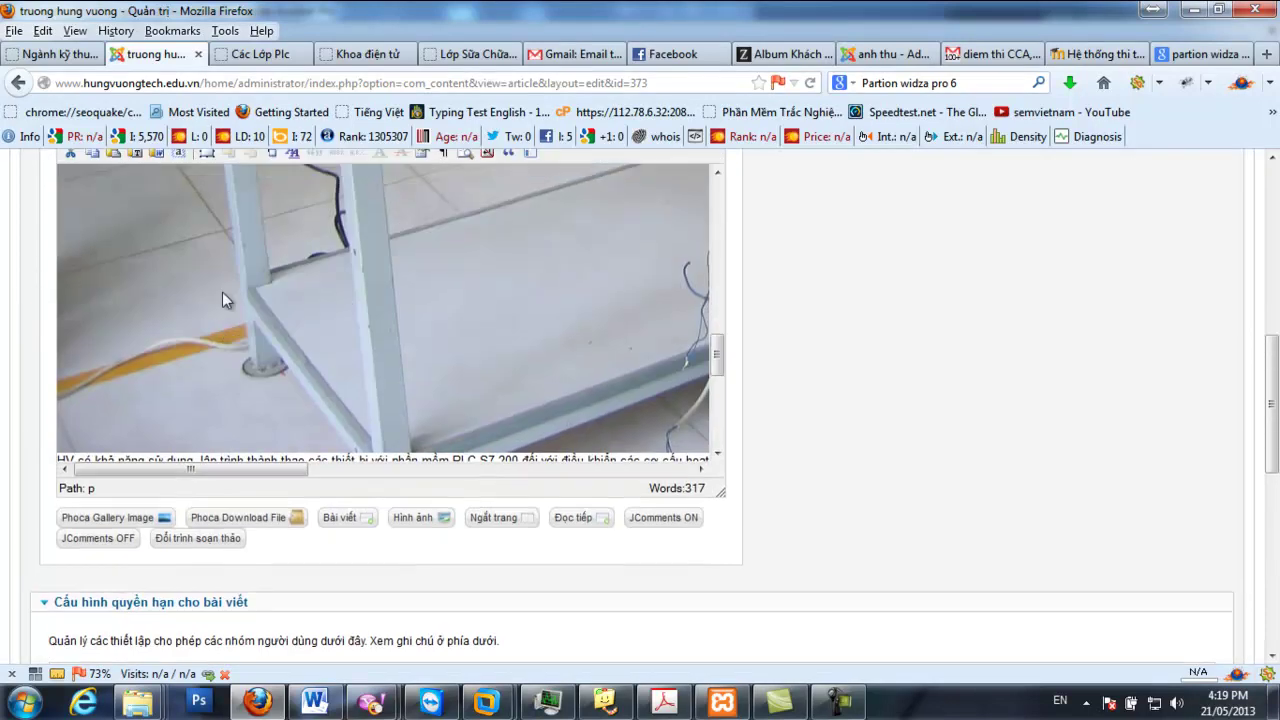
pyautogui.rightClick(229, 317)
pyautogui.click(293, 440)
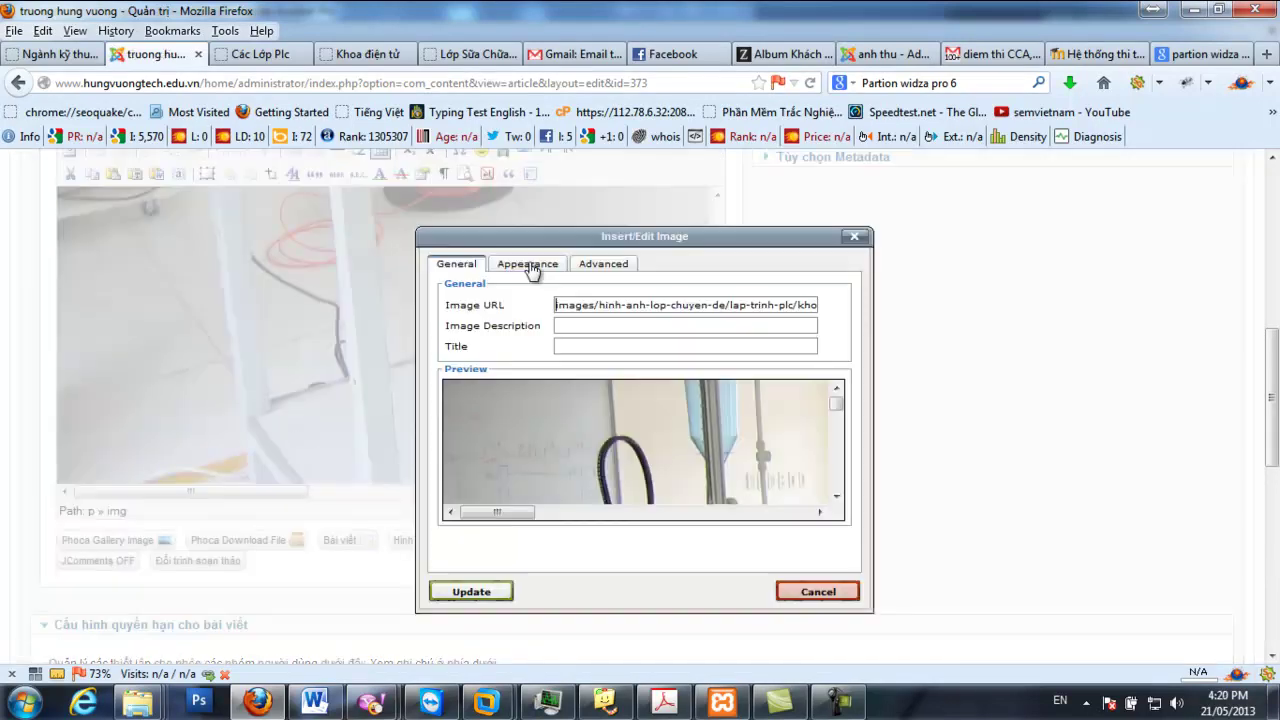
pyautogui.click(527, 263)
pyautogui.click(566, 332)
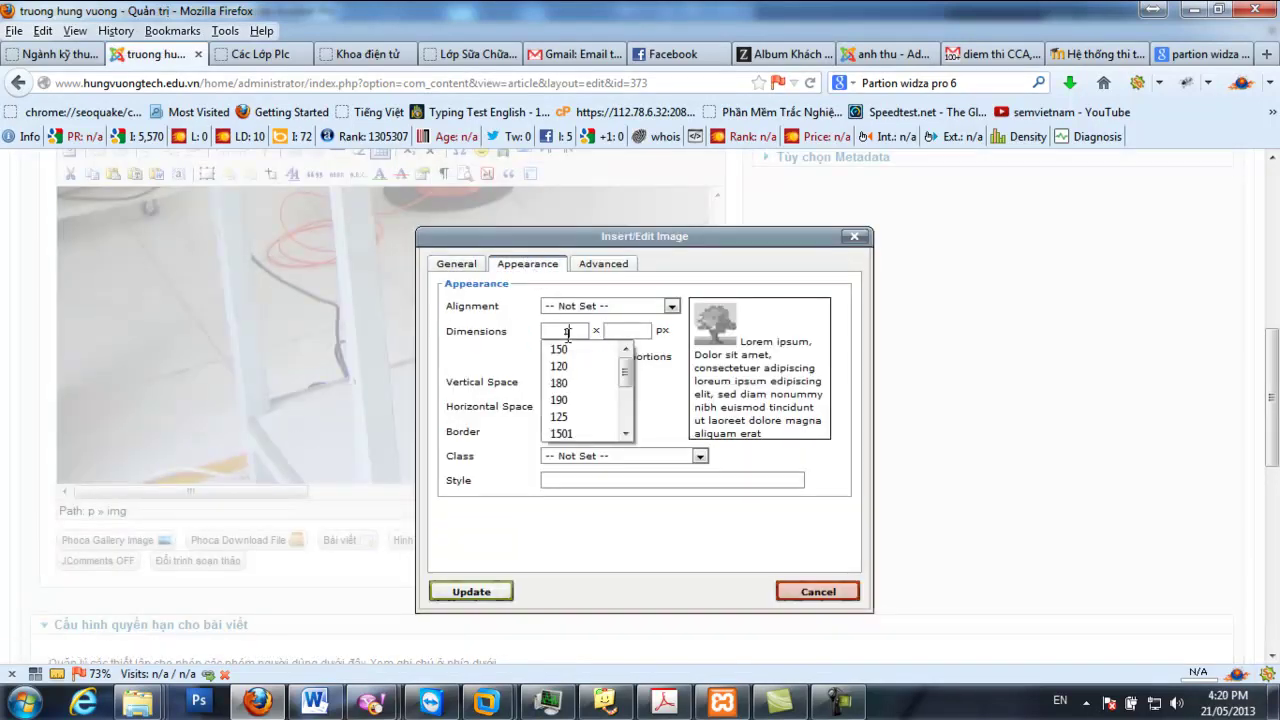
pyautogui.write('1')
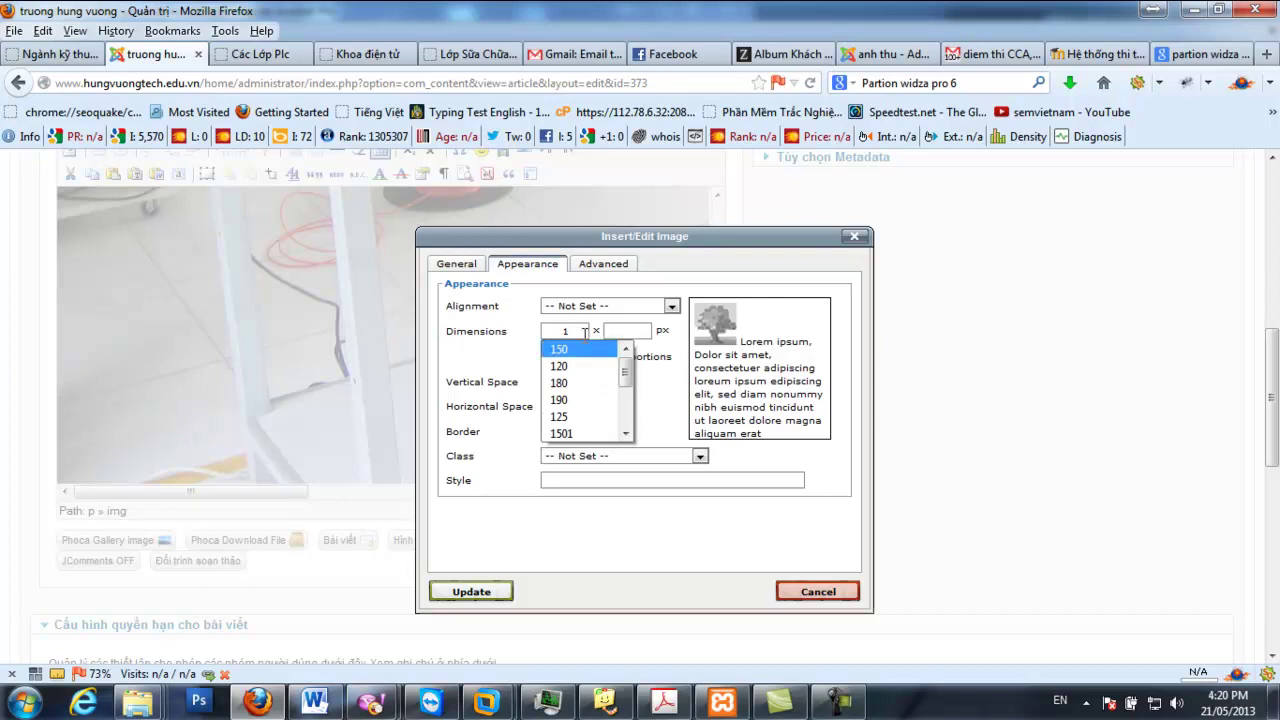
pyautogui.write('50')
pyautogui.click(648, 446)
pyautogui.click(568, 310)
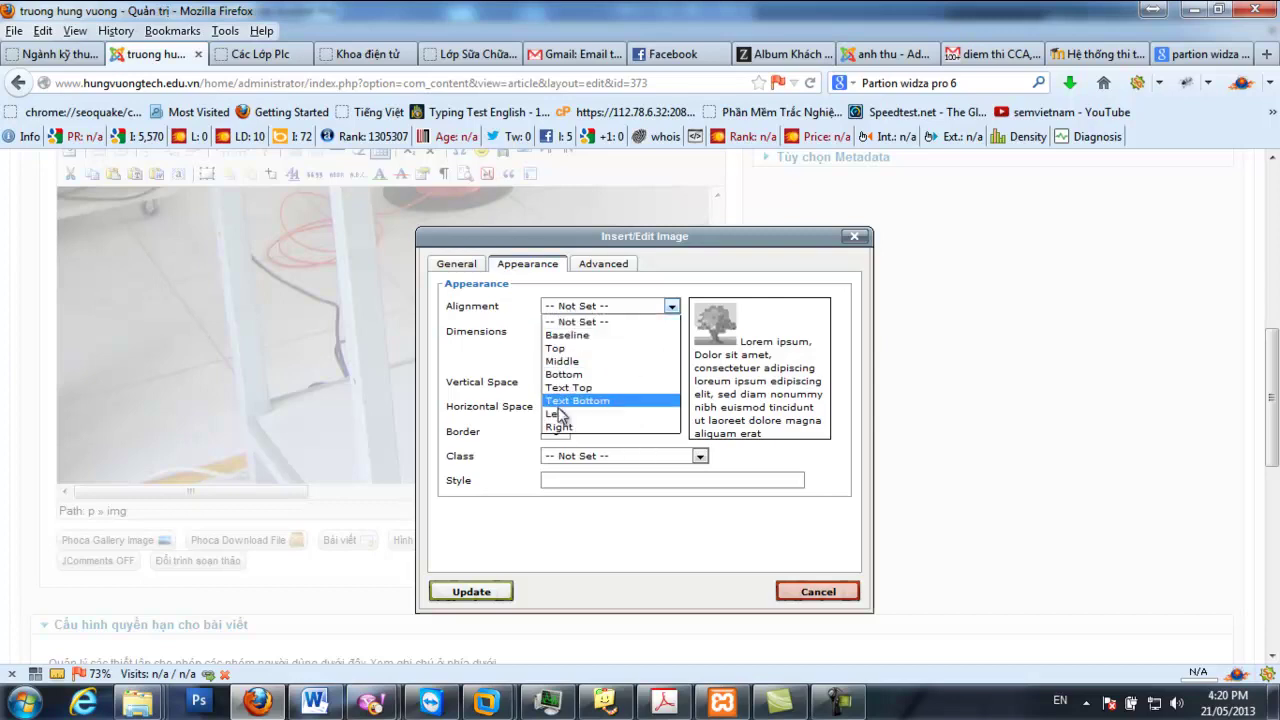
pyautogui.click(566, 418)
pyautogui.click(497, 593)
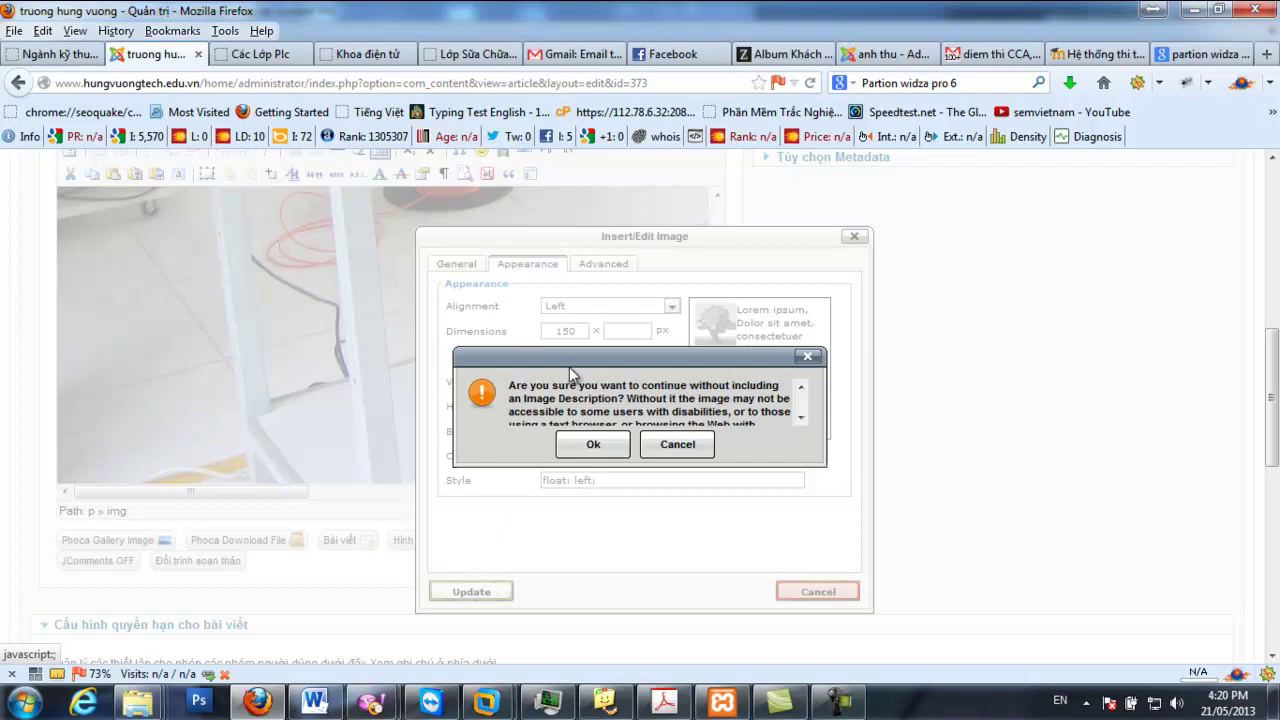
pyautogui.click(590, 444)
# Save and close the article, and check its entry on the website's Các Lớp Plc page
pyautogui.scroll(10, 537, 417)
pyautogui.click(930, 285)
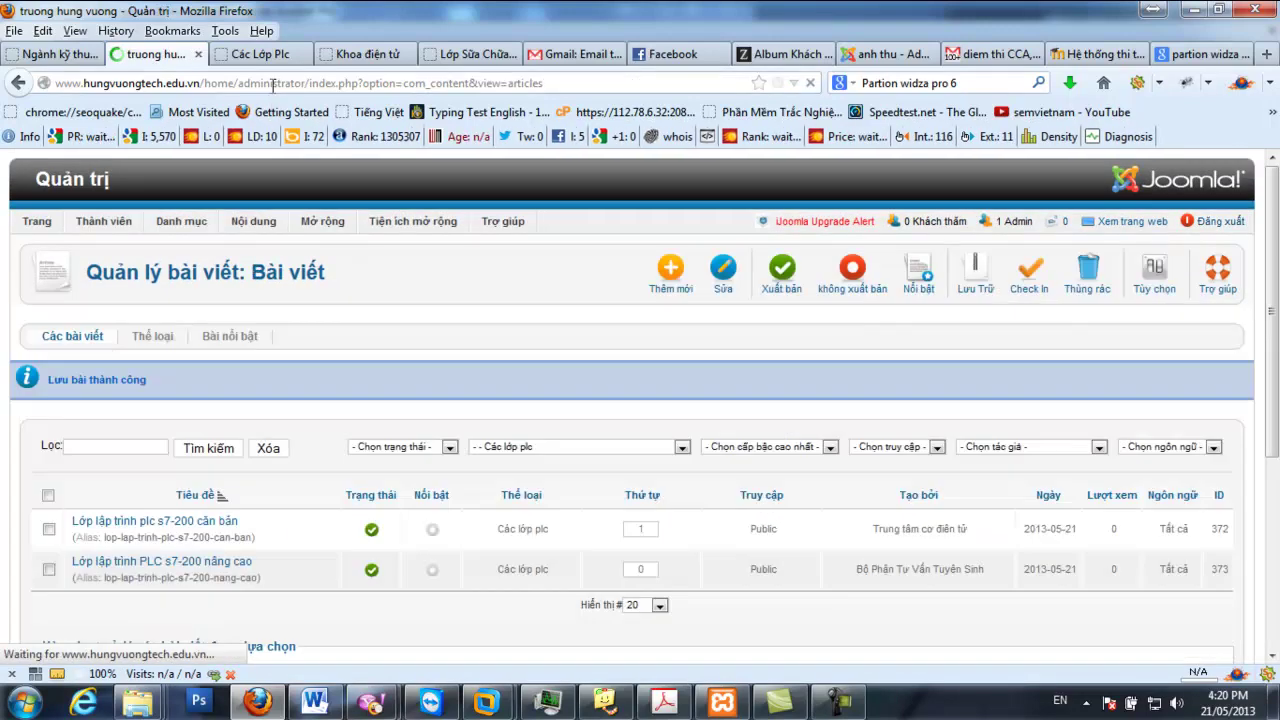
pyautogui.click(258, 54)
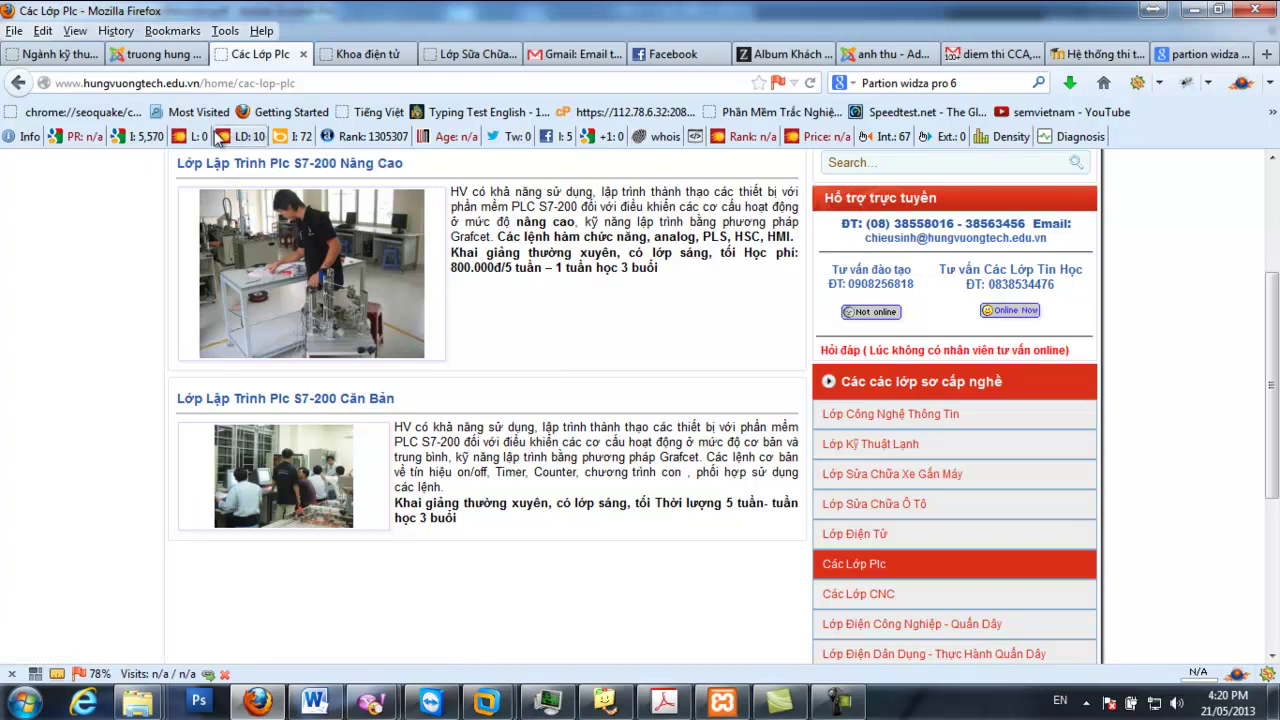
pyautogui.click(158, 56)
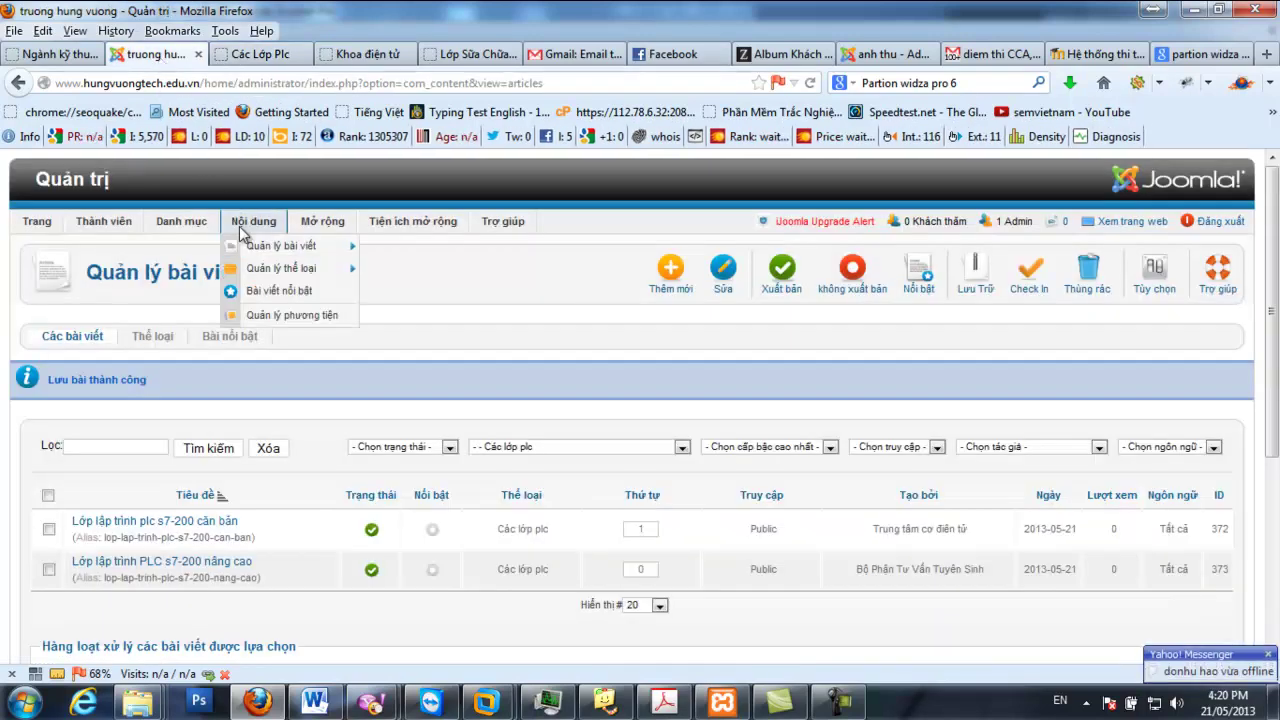
# Look over the advanced and basic PLC S7-200 entries on the Các Lớp Plc page, and return to the Joomla article list
pyautogui.click(252, 55)
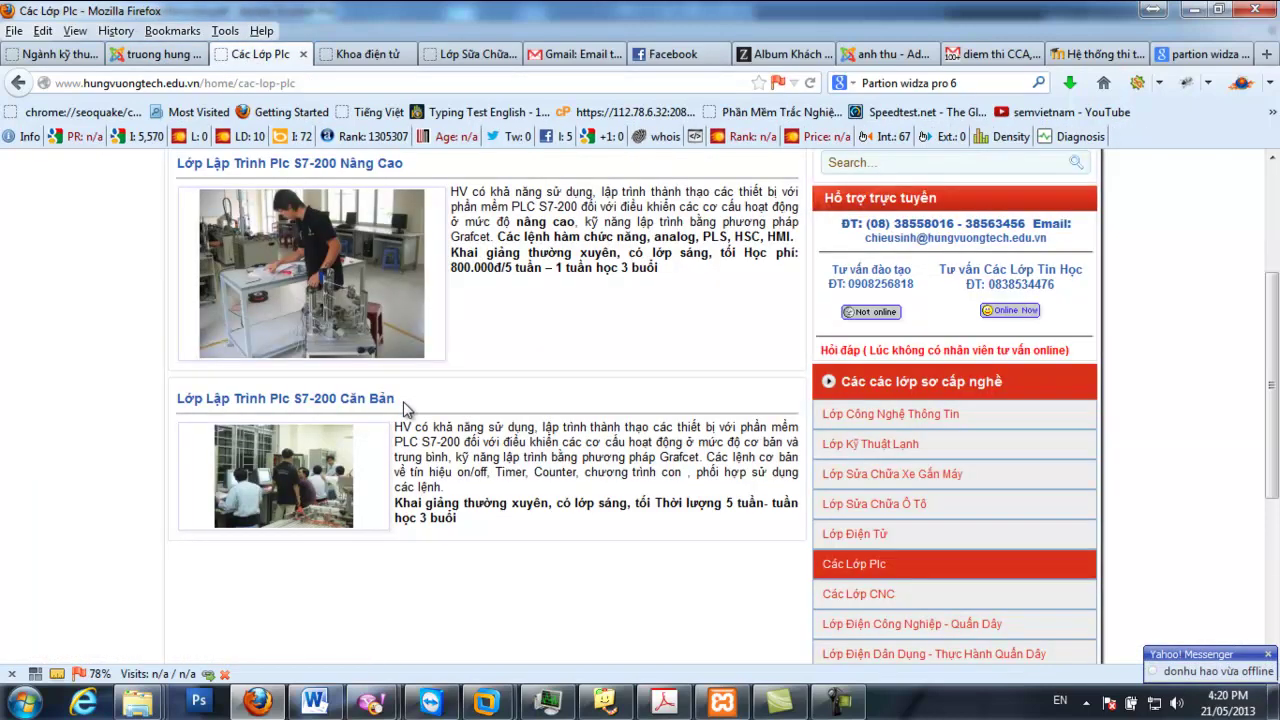
pyautogui.scroll(-4, 404, 410)
pyautogui.scroll(10, 395, 410)
pyautogui.scroll(-3, 390, 418)
pyautogui.scroll(-4, 388, 418)
pyautogui.scroll(6, 386, 417)
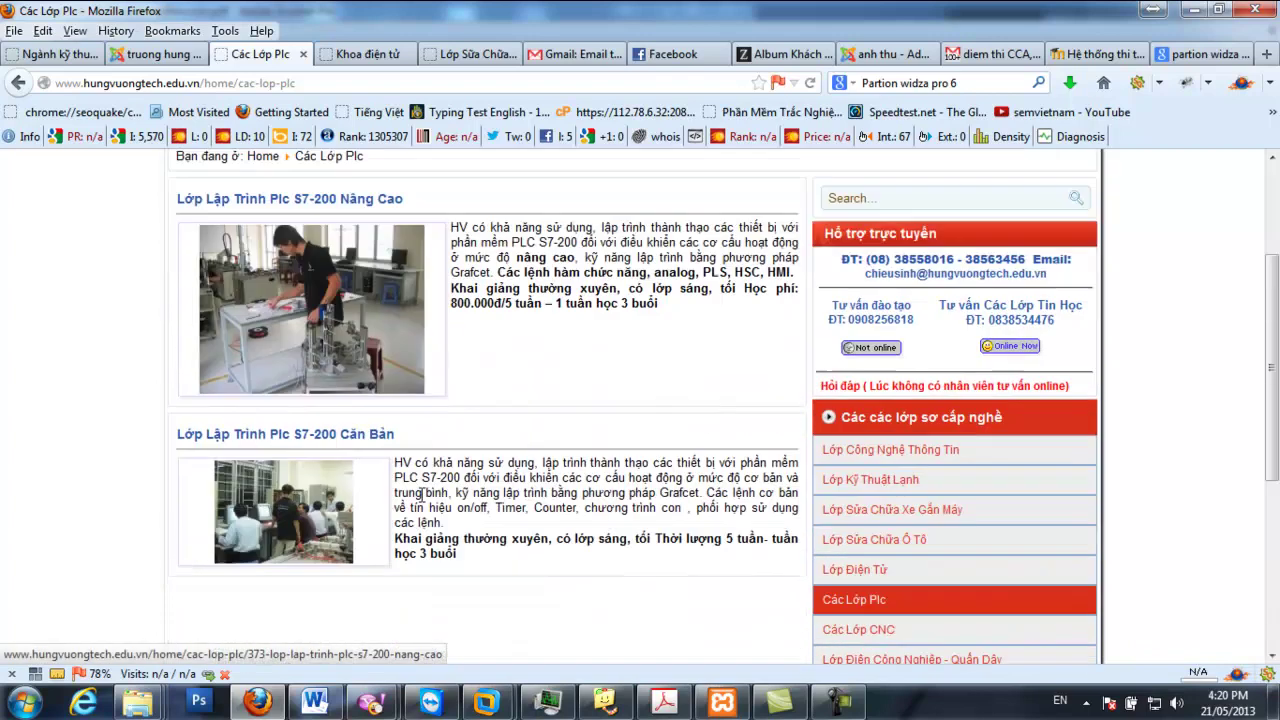
pyautogui.scroll(-3, 391, 414)
pyautogui.scroll(4, 391, 414)
pyautogui.click(157, 54)
pyautogui.scroll(-2, 200, 285)
pyautogui.scroll(5, 218, 317)
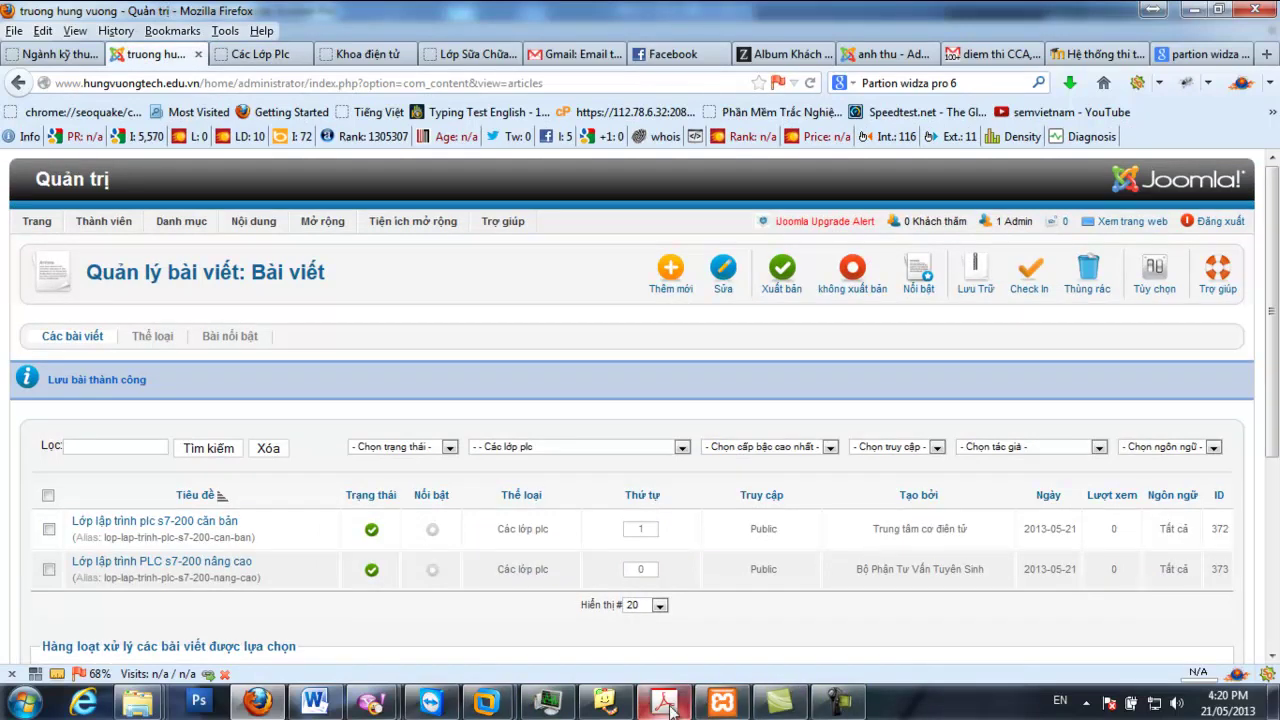
pyautogui.click(838, 702)
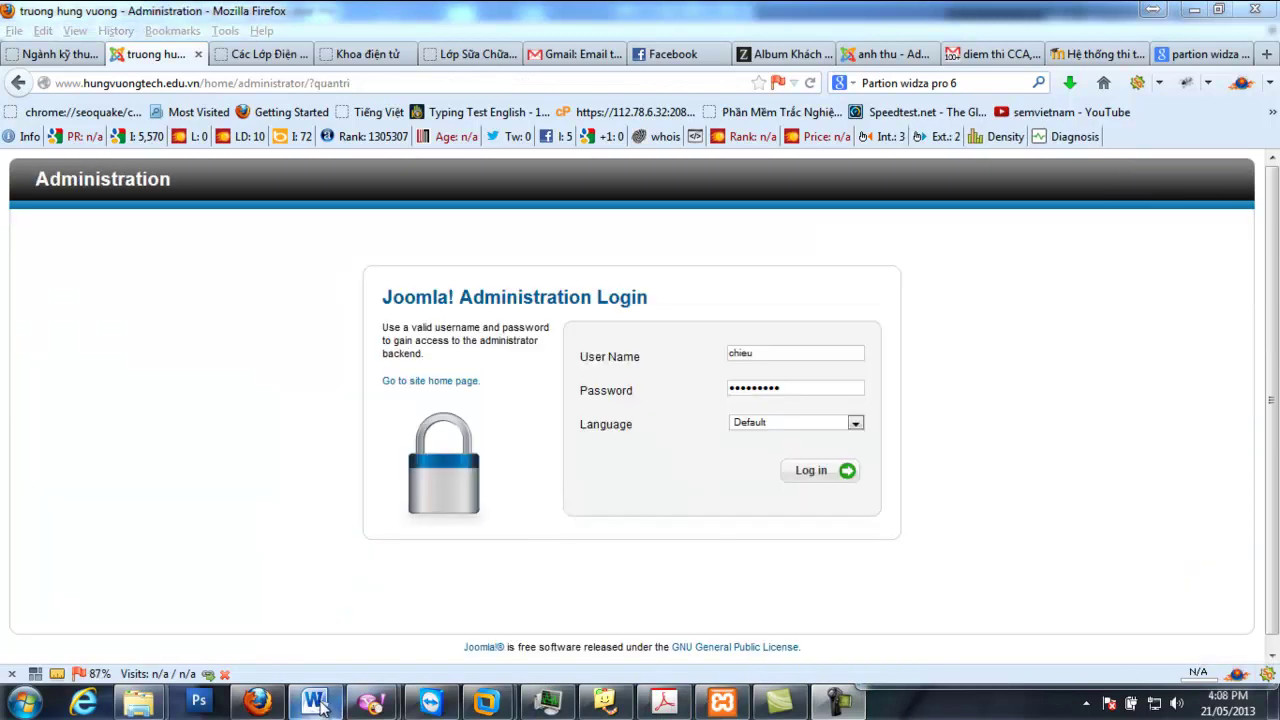
# Switch to Word, enlarge the document nội dung các khóa học PLC1.doc and look through the PLC S7-200 course texts
pyautogui.click(316, 703)
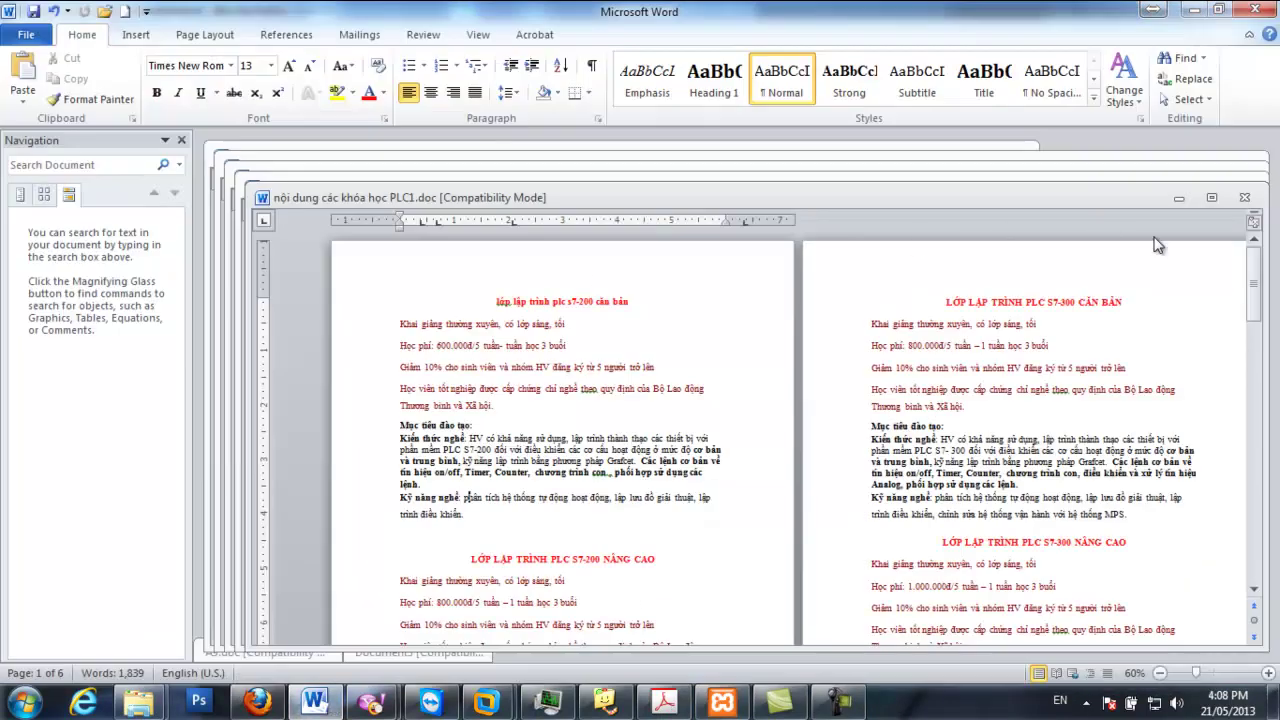
pyautogui.click(1211, 198)
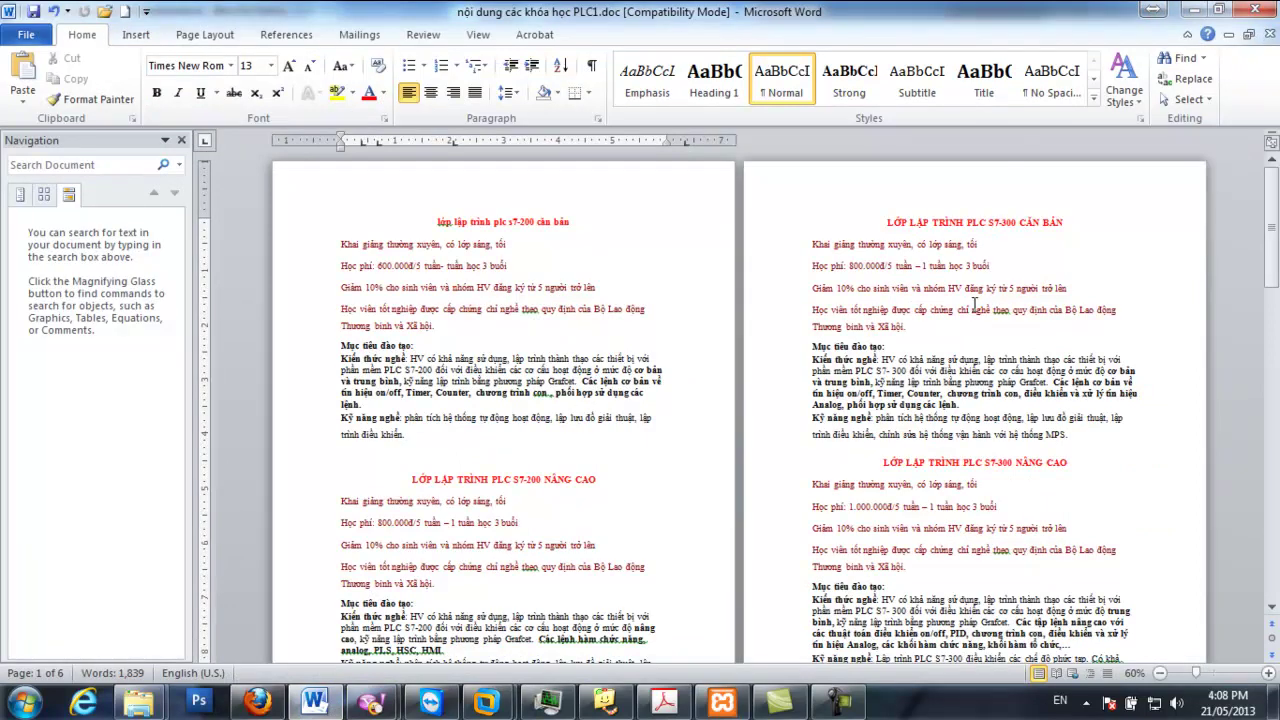
pyautogui.press('alt')
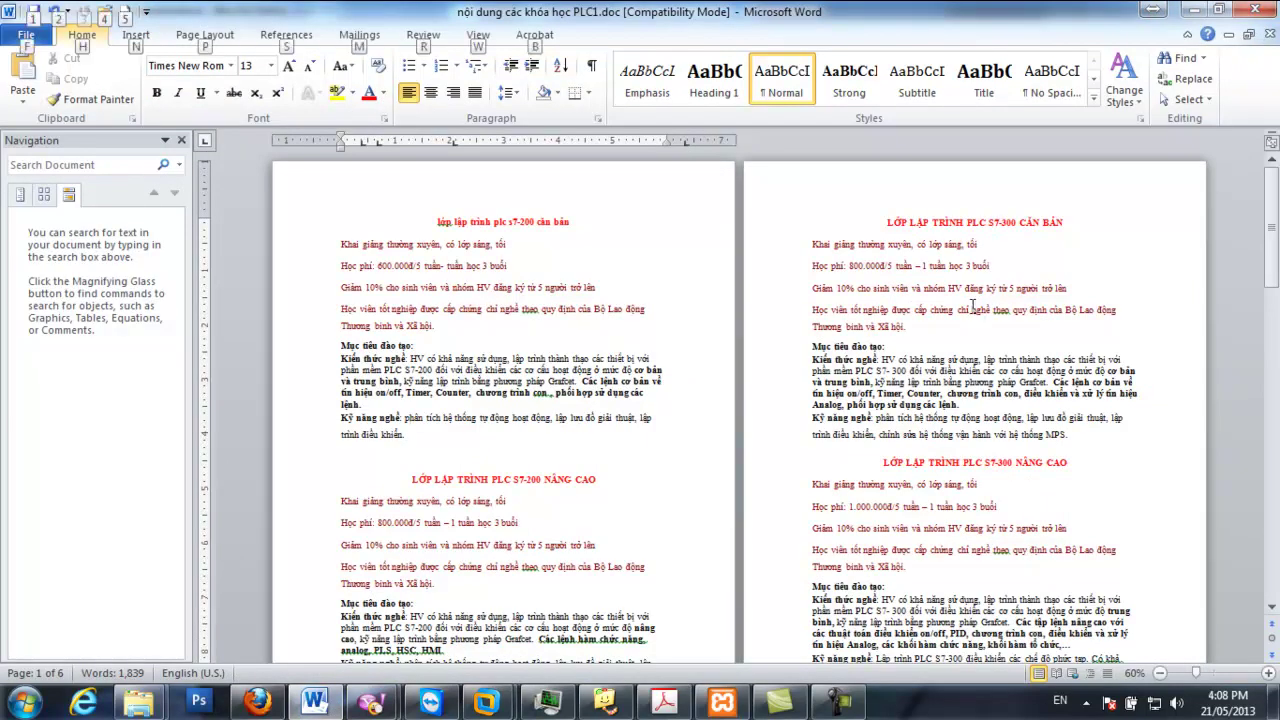
pyautogui.click(681, 312)
pyautogui.scroll(-2, 680, 314)
pyautogui.scroll(5, 680, 314)
pyautogui.scroll(-6, 686, 314)
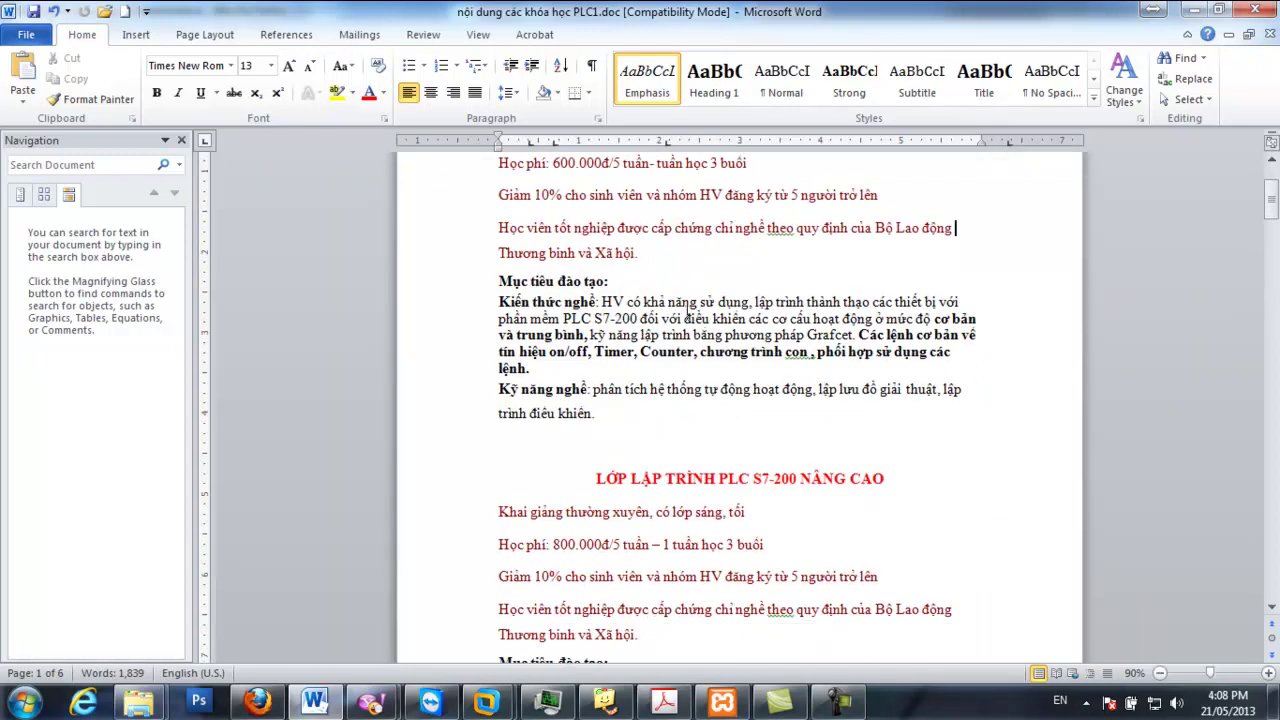
pyautogui.click(1195, 10)
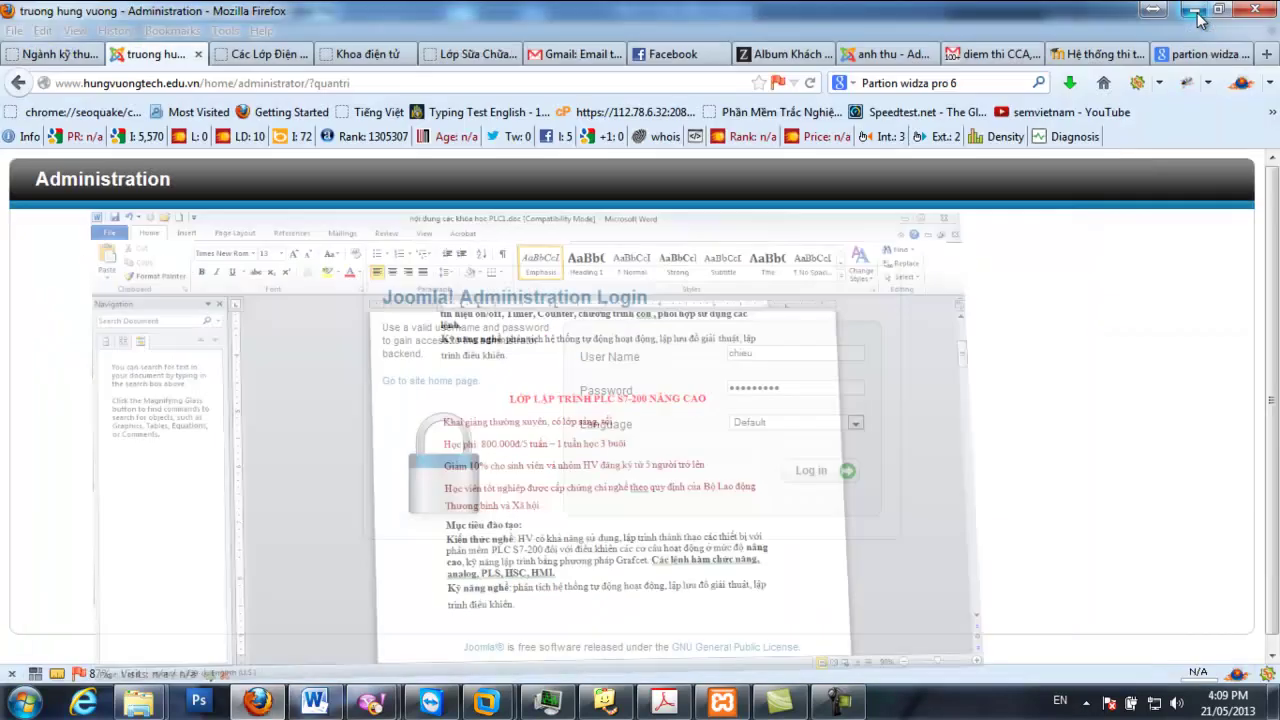
# Log in to the Joomla administration with the account's user name and password, and dismiss the offer to remember the password
pyautogui.moveTo(790, 357); pyautogui.dragTo(652, 357)
pyautogui.write('chieusinh')
pyautogui.press('Tab')
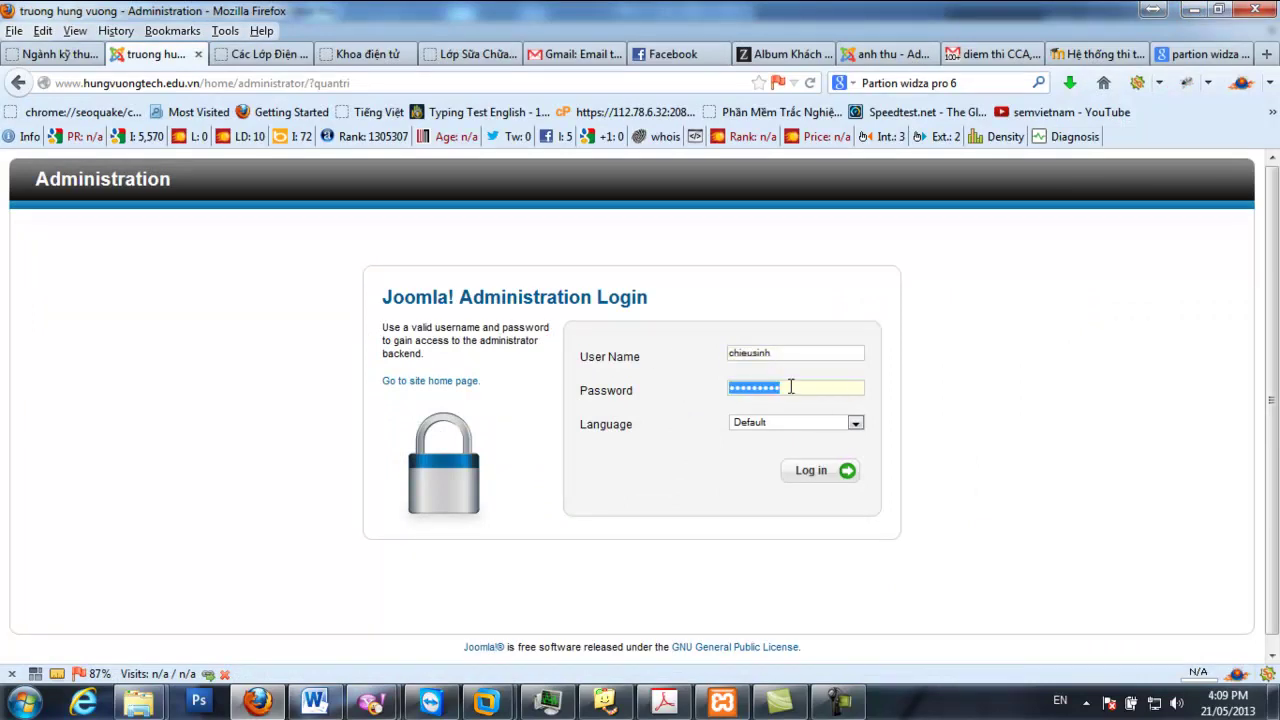
pyautogui.write('1')
pyautogui.press('Return')
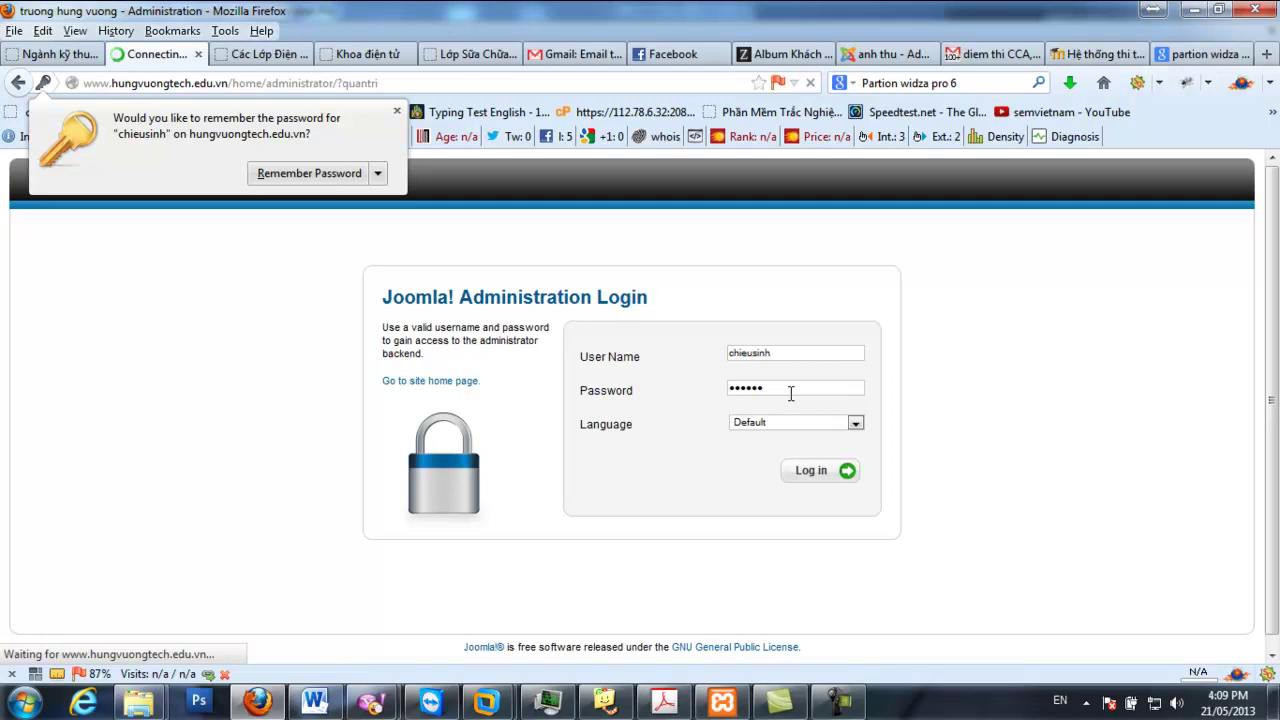
pyautogui.click(397, 113)
# Open the article manager and filter the articles by the category Các lớp plc
pyautogui.moveTo(253, 221)
pyautogui.moveTo(250, 252)
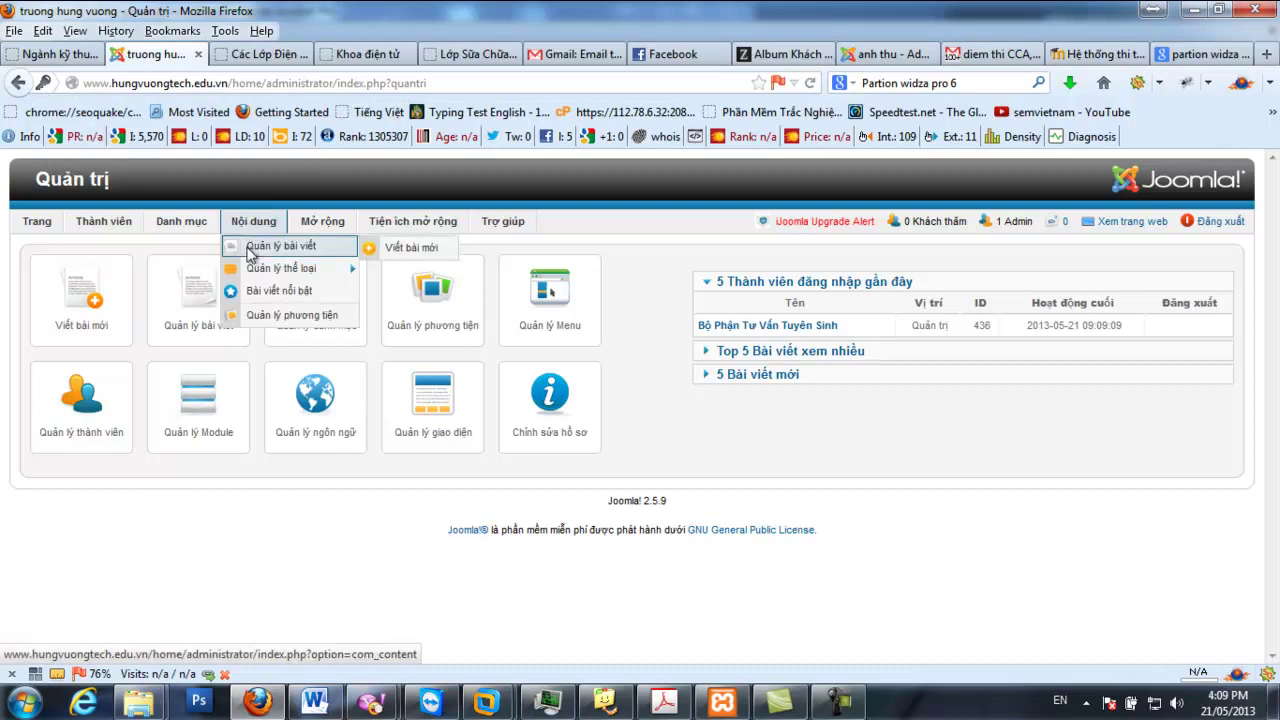
pyautogui.click(278, 252)
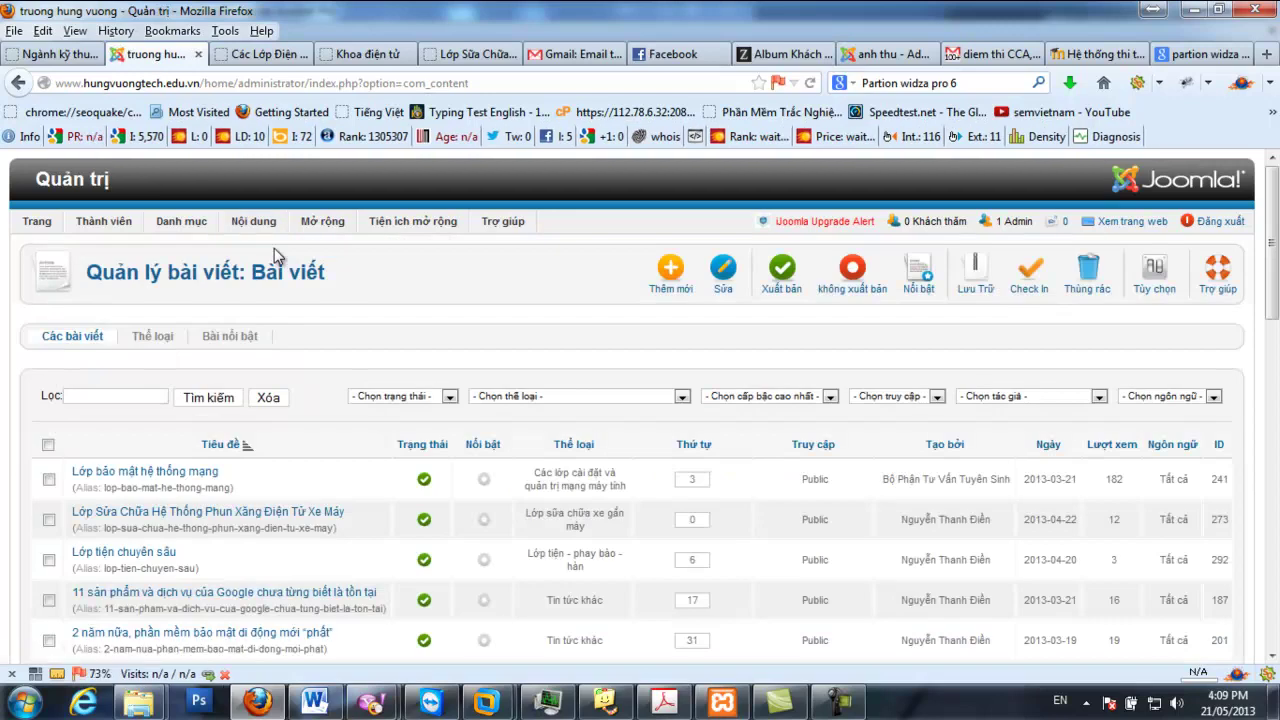
pyautogui.click(652, 395)
pyautogui.scroll(-5, 567, 526)
pyautogui.scroll(-8, 567, 526)
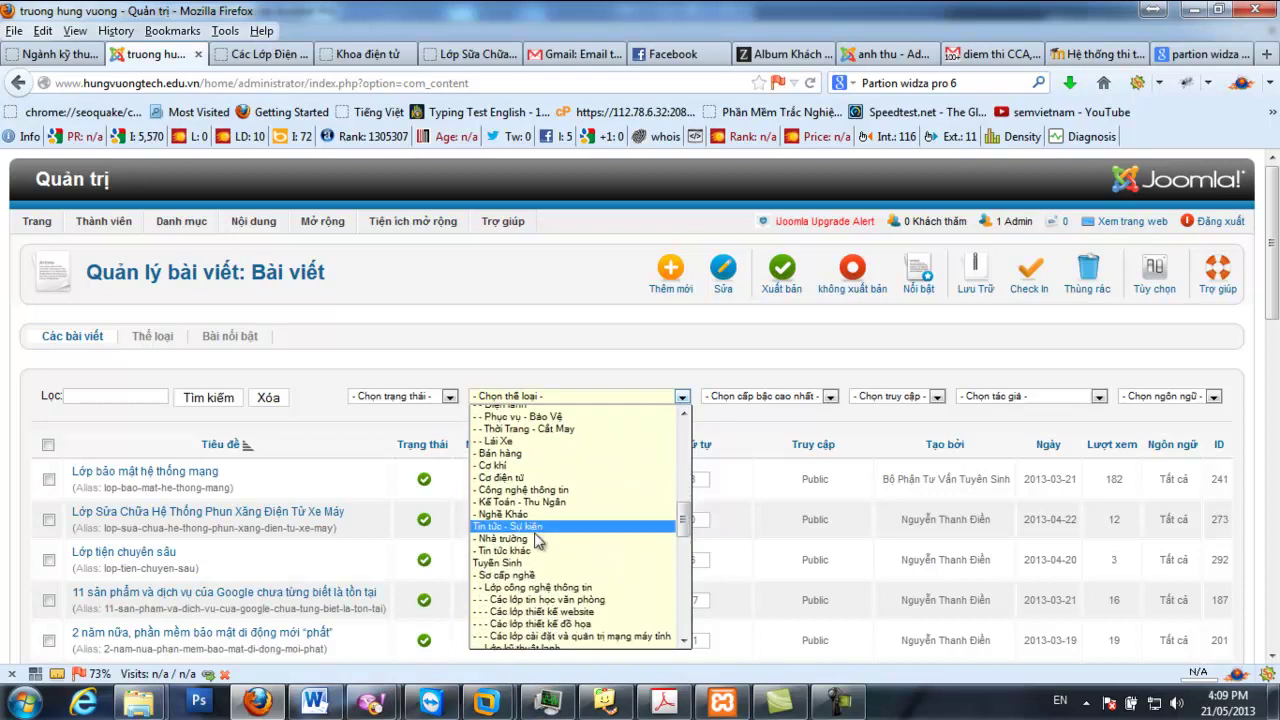
pyautogui.scroll(-2, 537, 540)
pyautogui.scroll(-1, 520, 522)
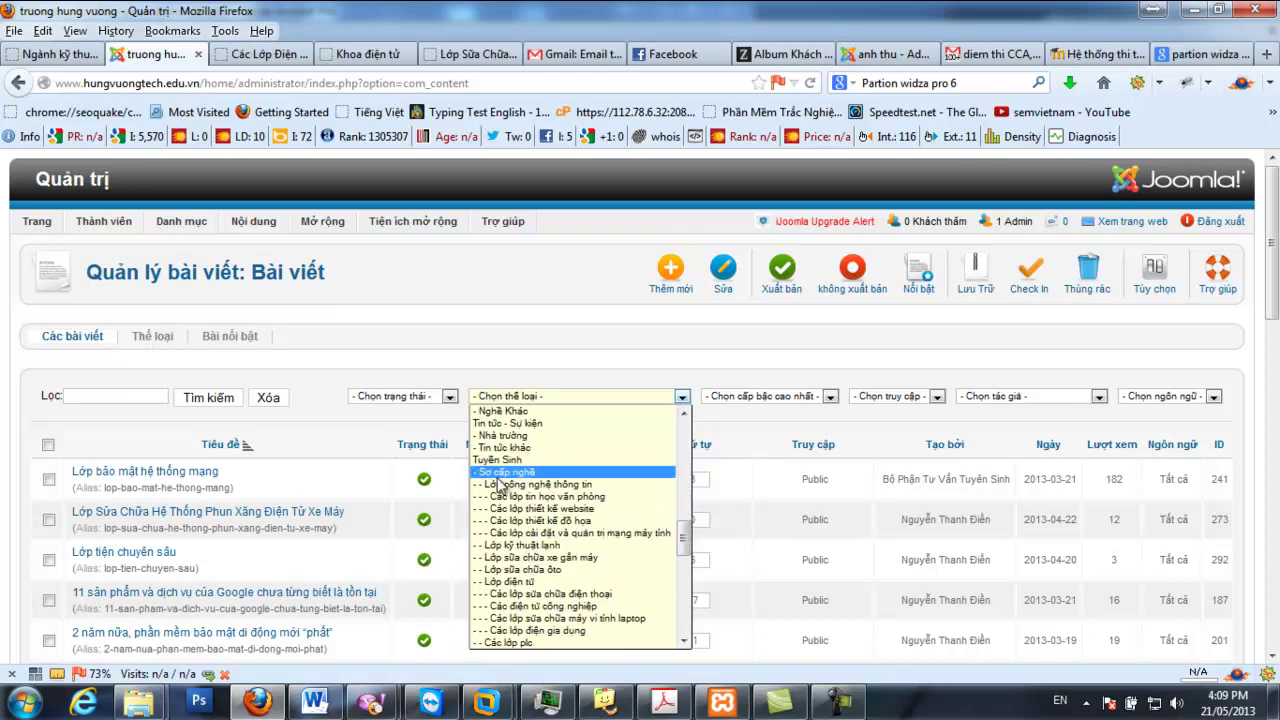
pyautogui.scroll(-2, 510, 570)
pyautogui.click(519, 572)
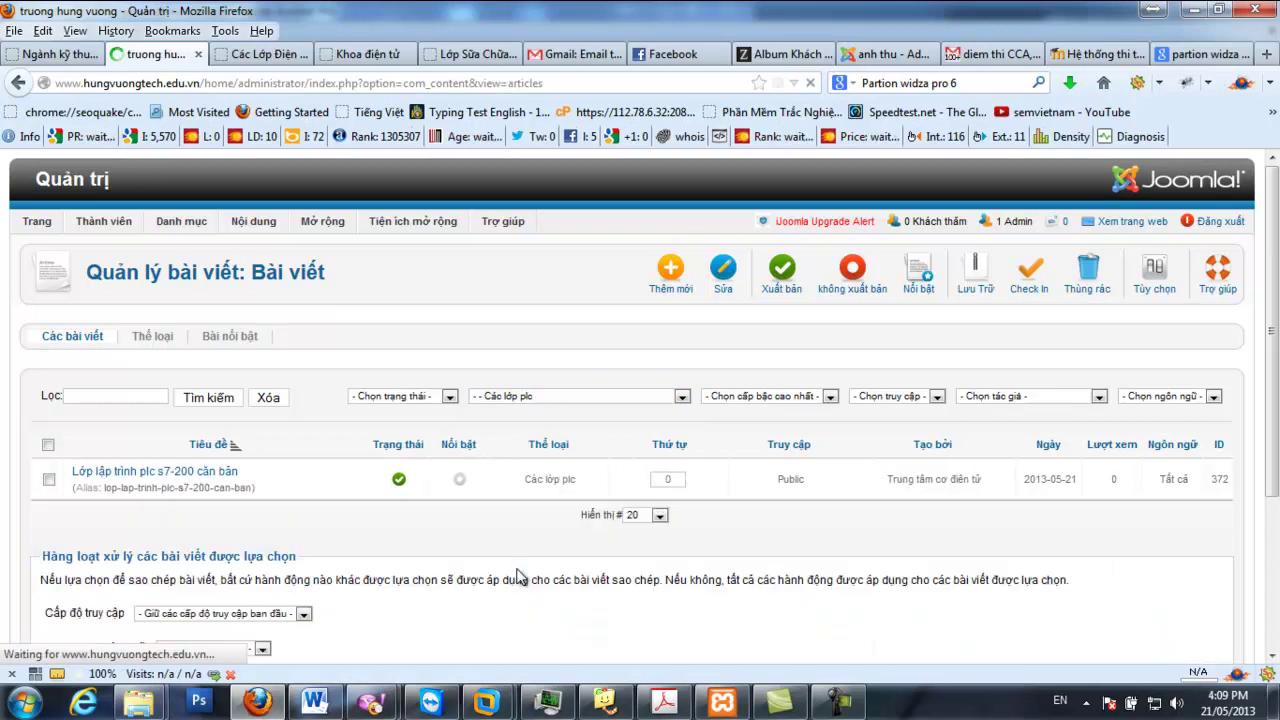
# Start a new Joomla article, and convert the heading LỚP LẬP TRÌNH PLC S7-200 NÂNG CAO to lowercase in the Word document
pyautogui.click(672, 272)
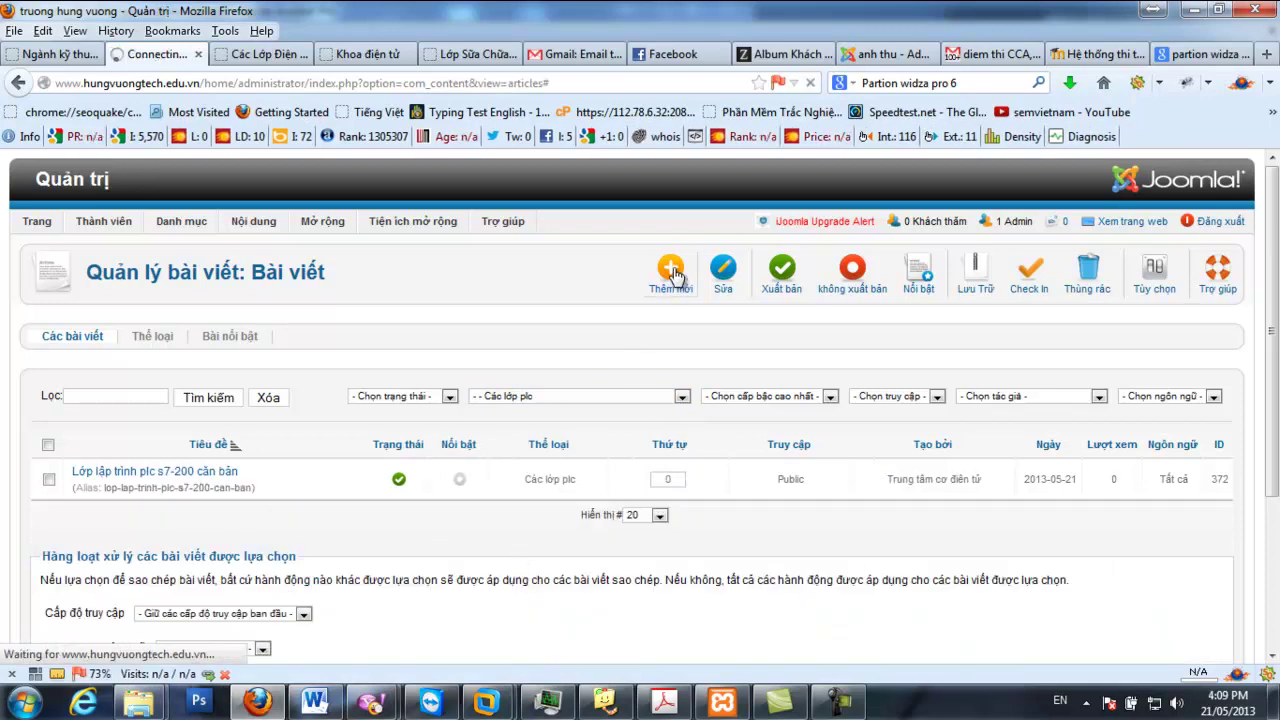
pyautogui.click(318, 700)
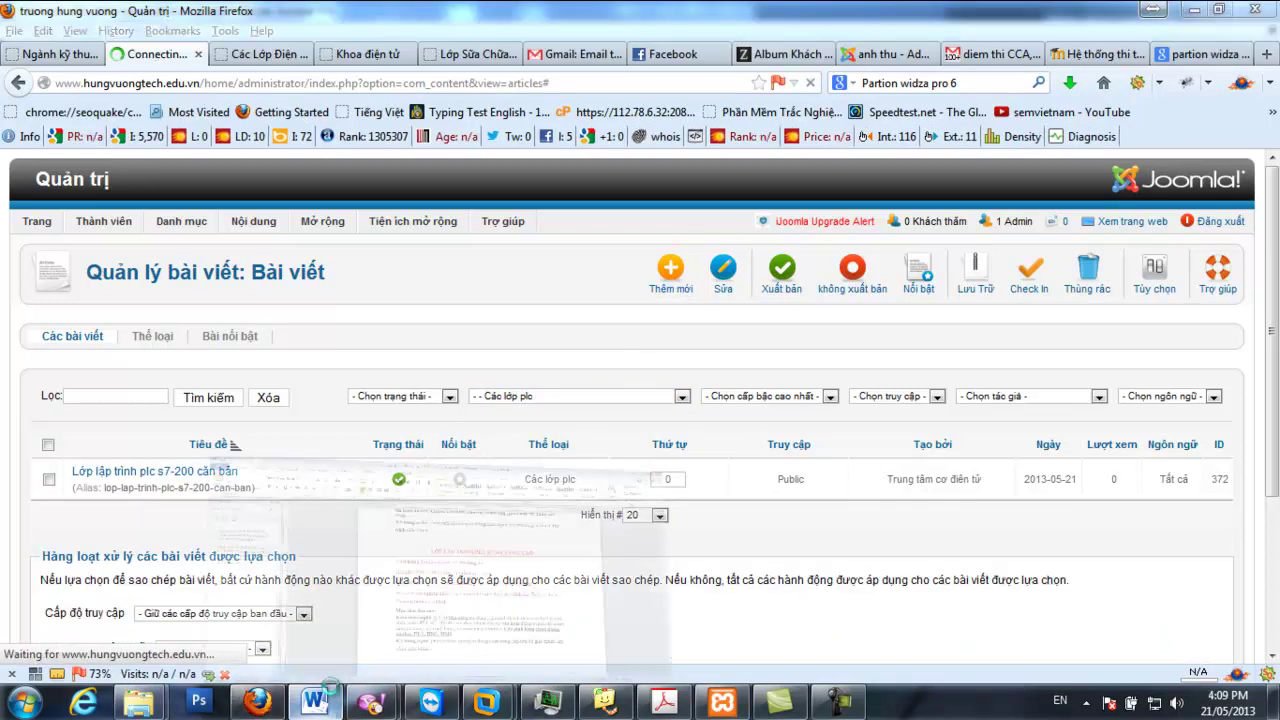
pyautogui.moveTo(893, 281); pyautogui.dragTo(594, 281)
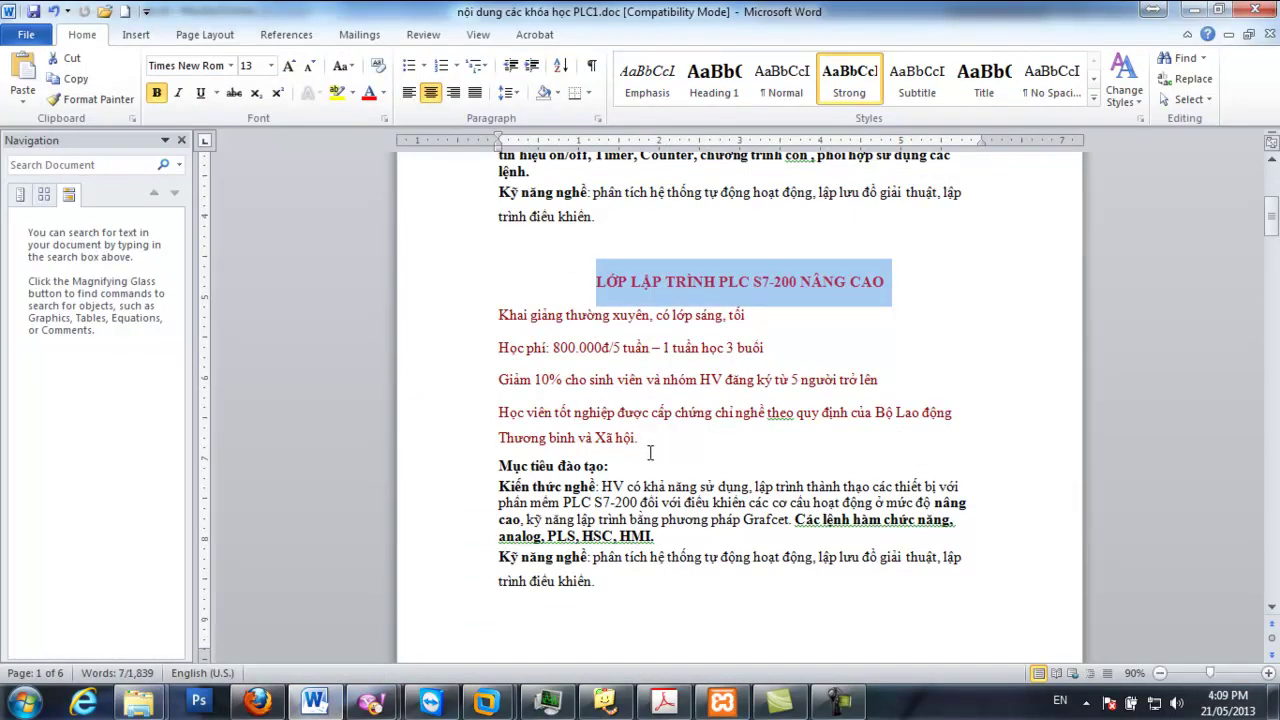
pyautogui.hotkey('shift', 'F3')
pyautogui.hotkey('shift', 'F3')
pyautogui.hotkey('shift', 'F3')
pyautogui.hotkey('shift', 'F3')
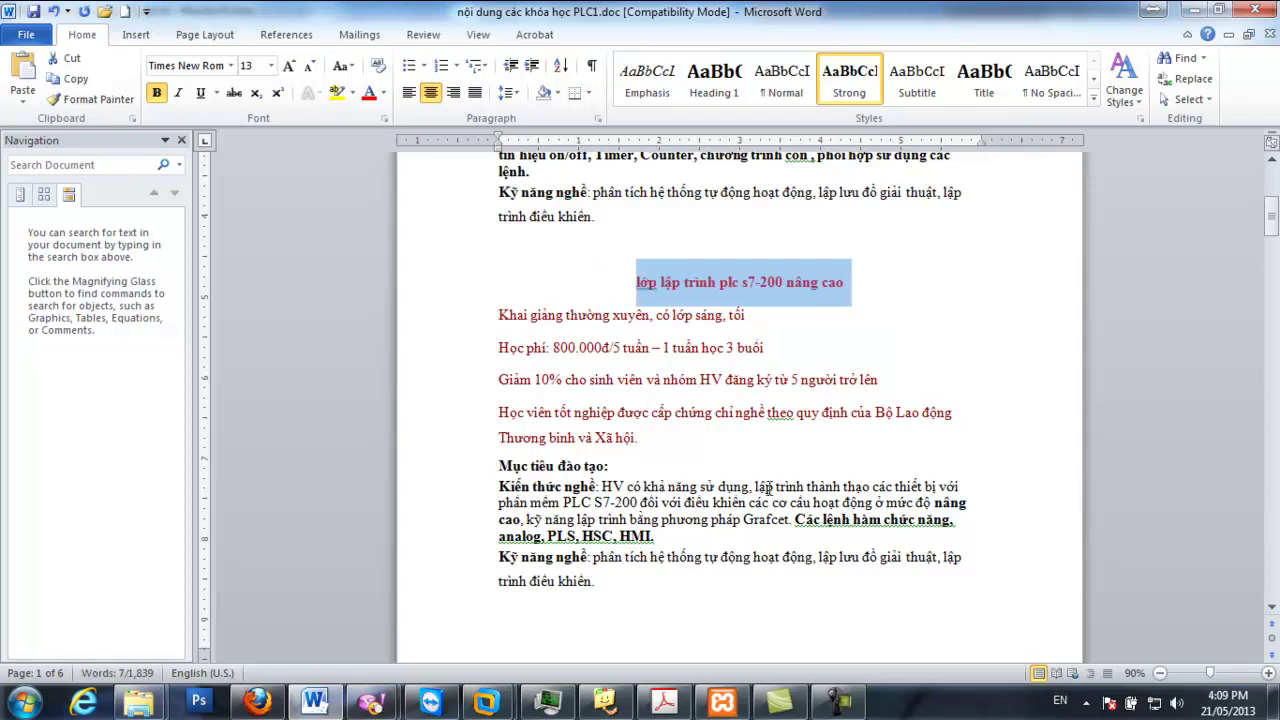
# Back in Joomla, enter the Word heading as the article title and capitalise its first letter: "Lớp lập trình plc s7-200 nâng cao"
pyautogui.click(1194, 10)
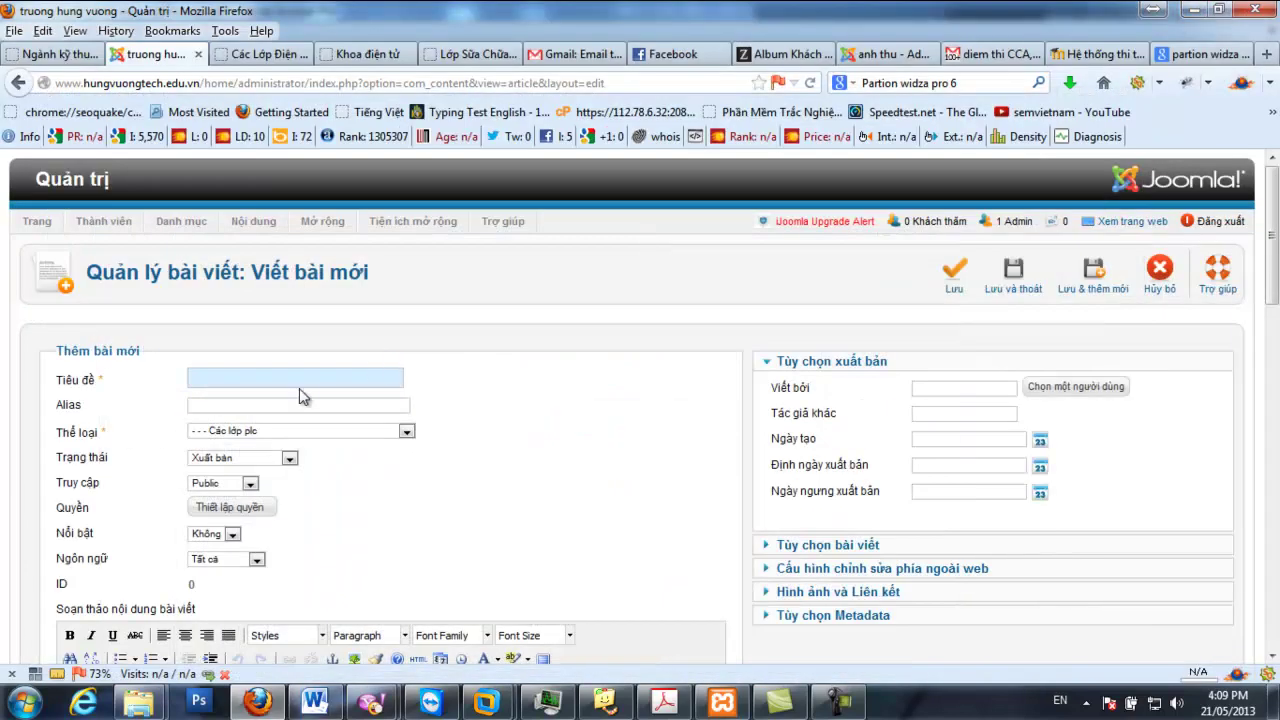
pyautogui.write('lớp lập trình plc s7-200 nâng cao')
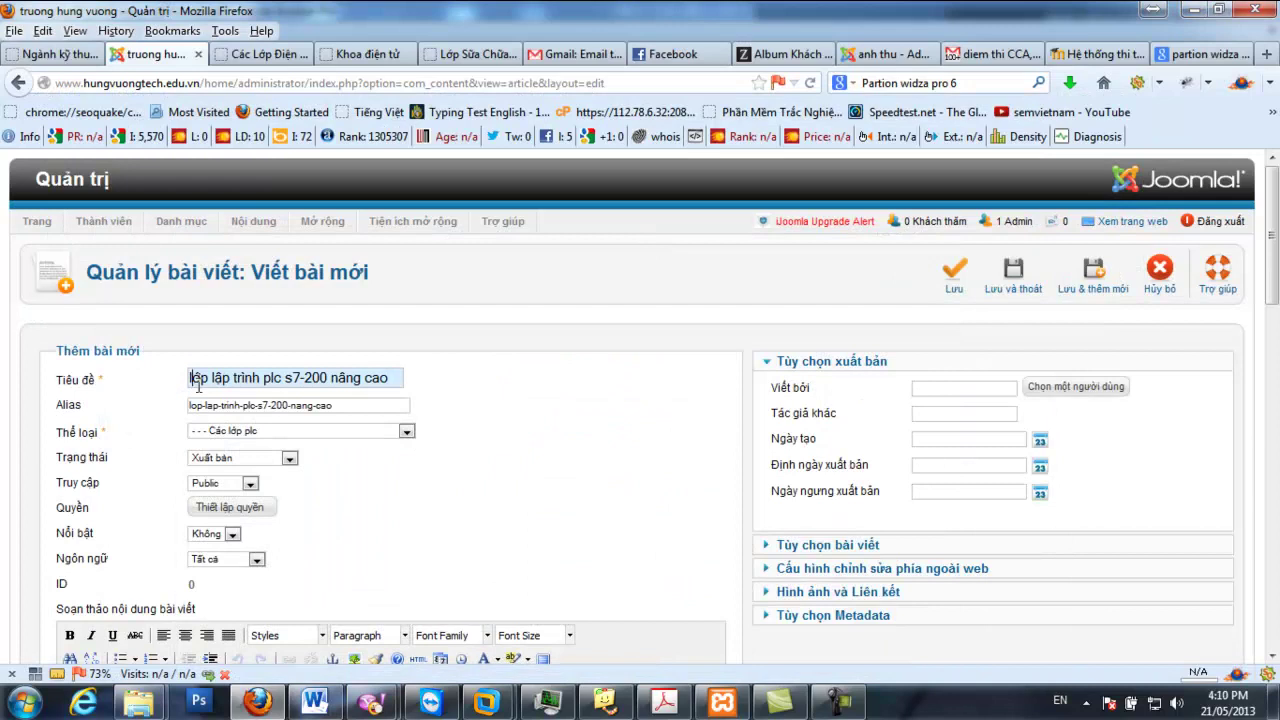
pyautogui.press('Home')
pyautogui.press('Delete')
pyautogui.write('L')
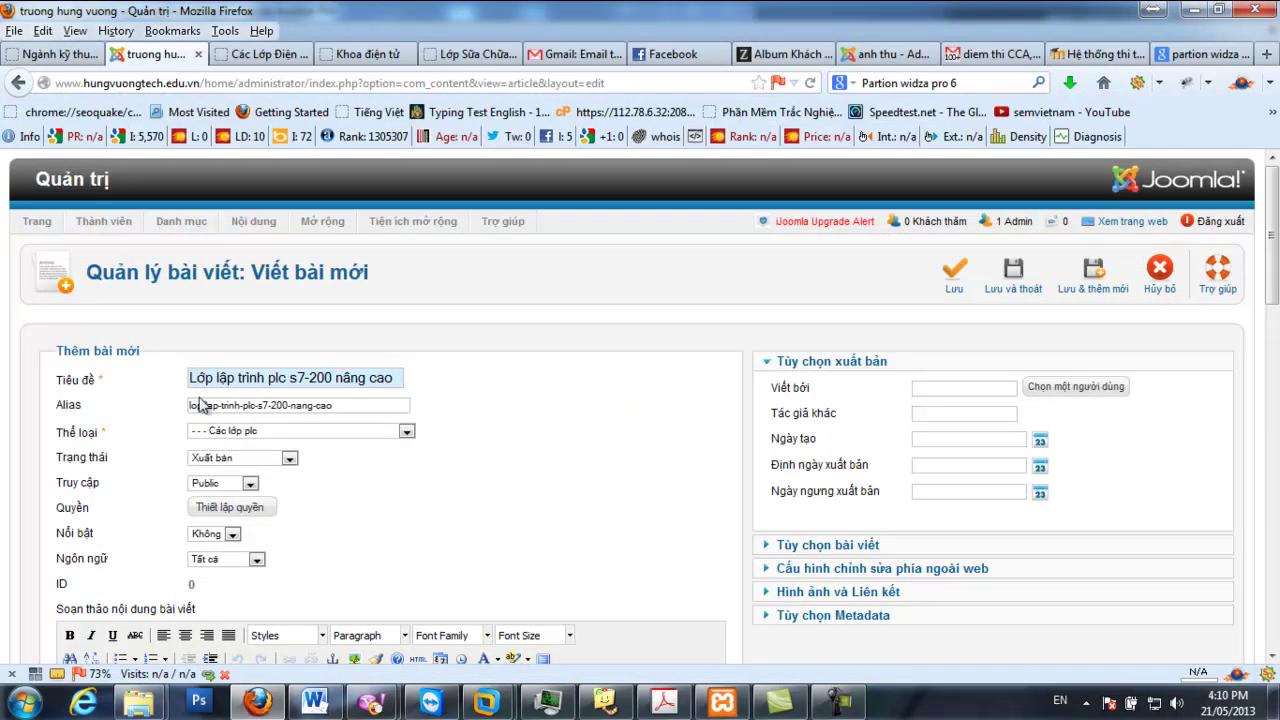
# Change "plc" to uppercase "PLC" in the title, giving "Lớp lập trình PLC s7-200 nâng cao"
pyautogui.moveTo(264, 377); pyautogui.dragTo(346, 379)
pyautogui.click(336, 378)
pyautogui.write('plc')
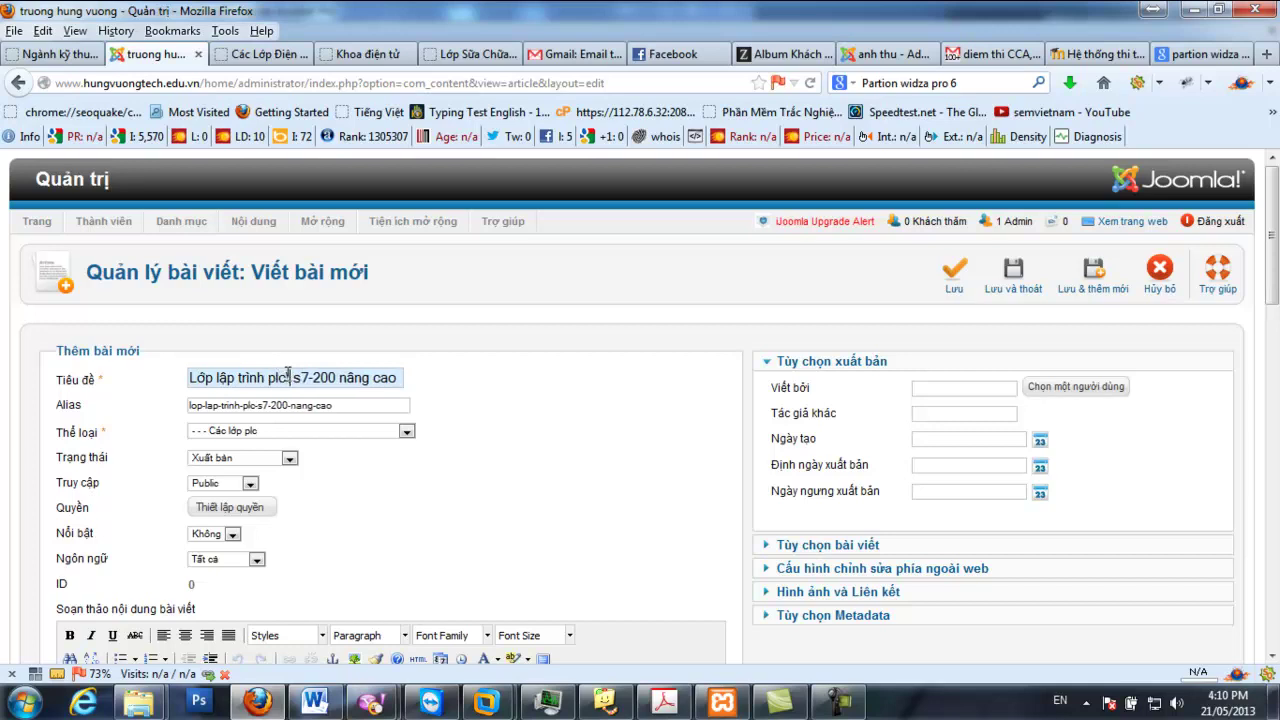
pyautogui.press('BackSpace')
pyautogui.press('BackSpace')
pyautogui.write('P')
pyautogui.press('BackSpace')
pyautogui.press('BackSpace')
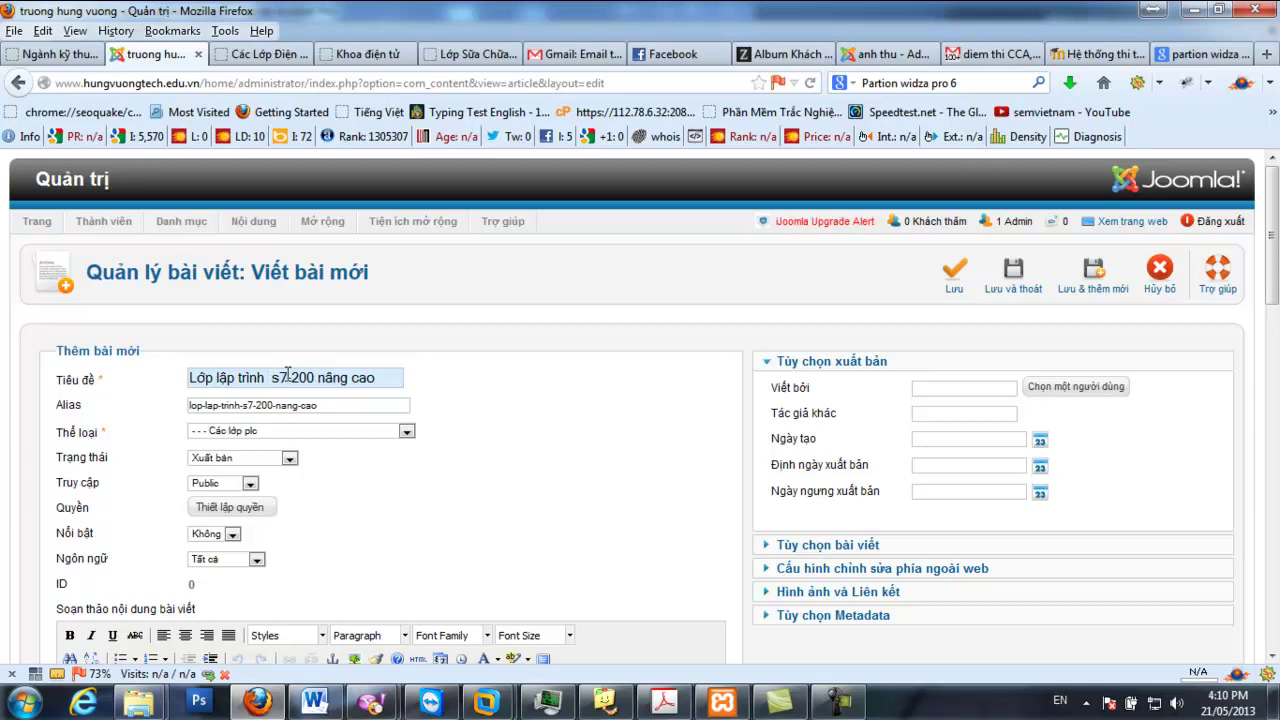
pyautogui.write('l')
pyautogui.press('BackSpace')
pyautogui.write('PLC')
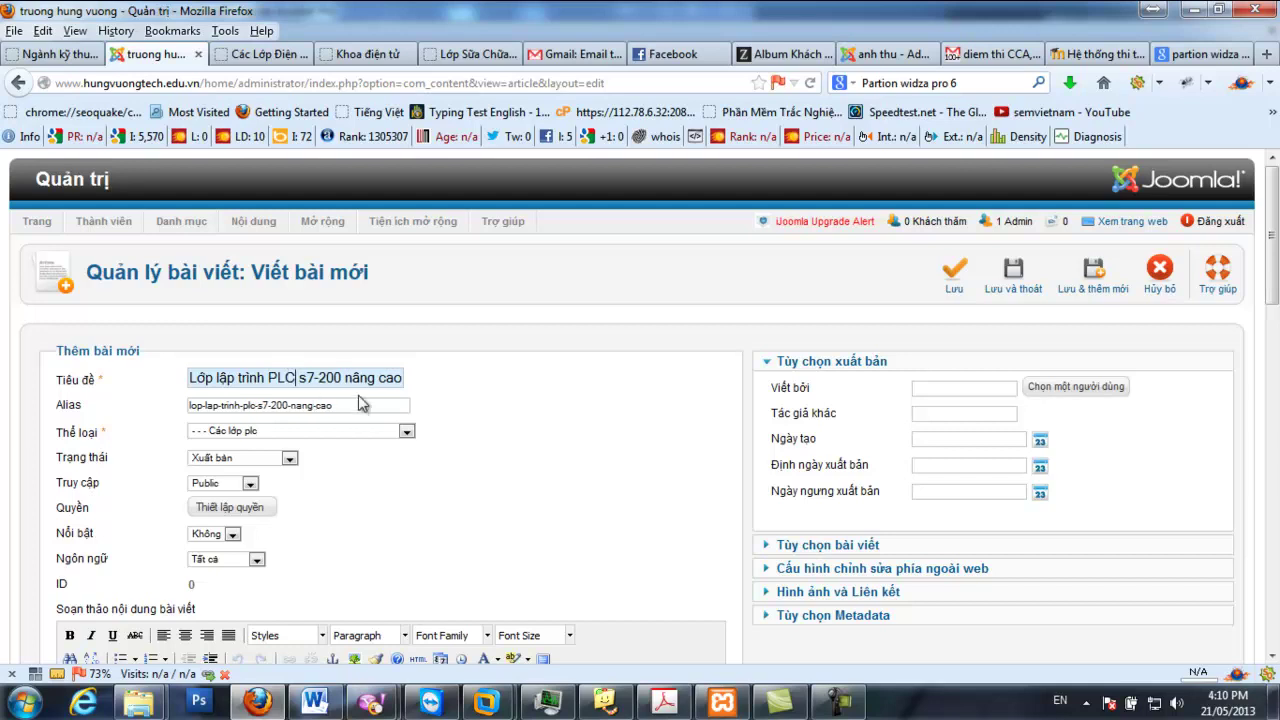
# Copy the advanced PLC S7-200 course text below its heading from Word into the article body, and add "Xem :" on the last line
pyautogui.scroll(-3, 329, 436)
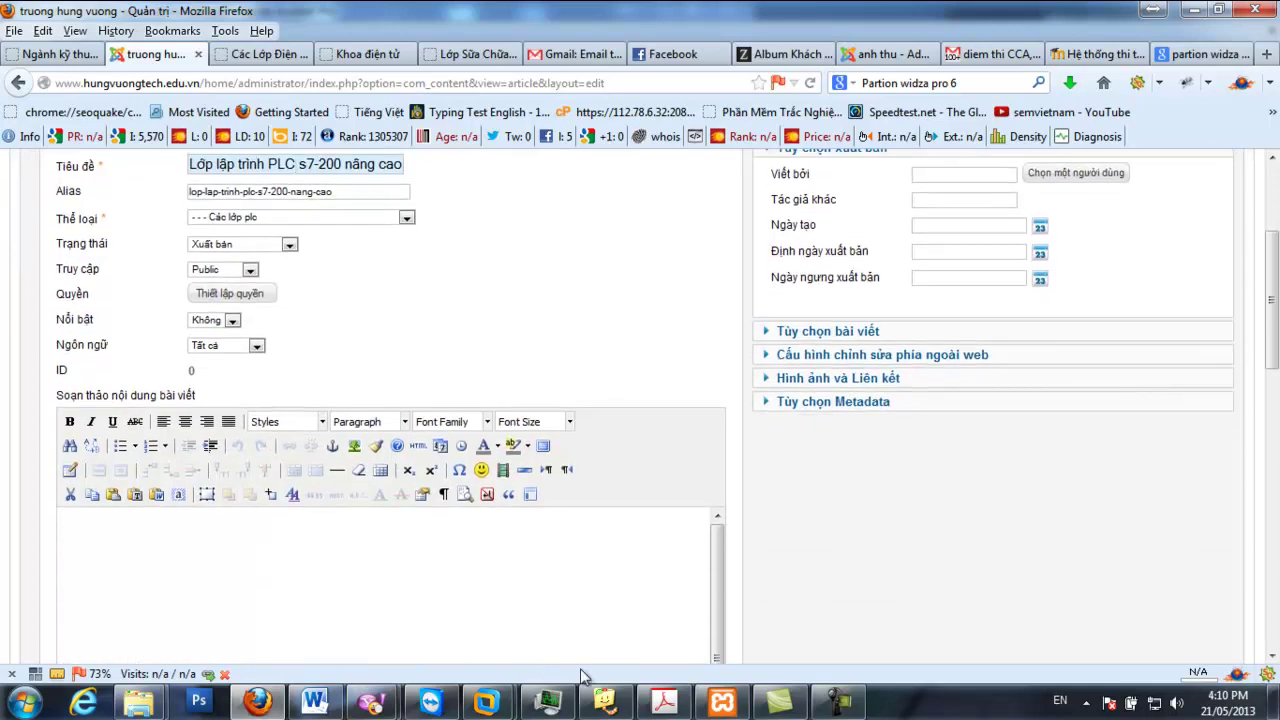
pyautogui.click(330, 704)
pyautogui.moveTo(499, 315); pyautogui.dragTo(660, 617)
pyautogui.hotkey('ctrl', 'c')
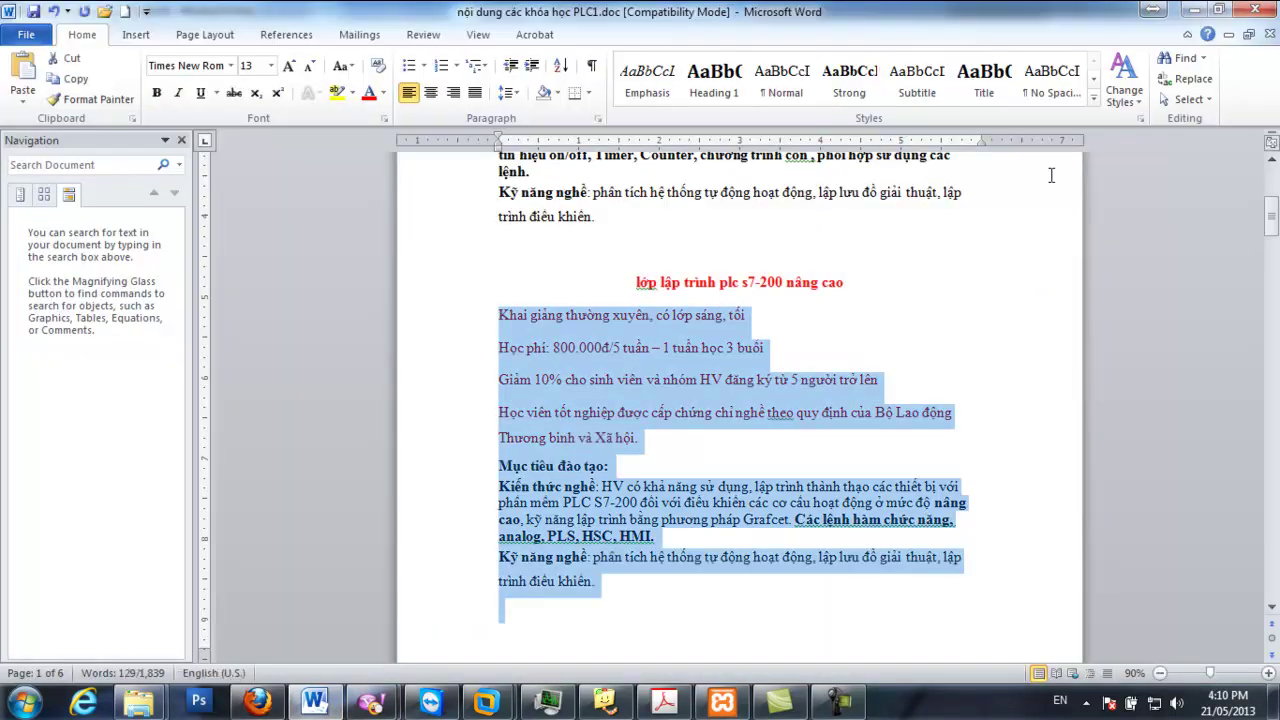
pyautogui.click(1190, 9)
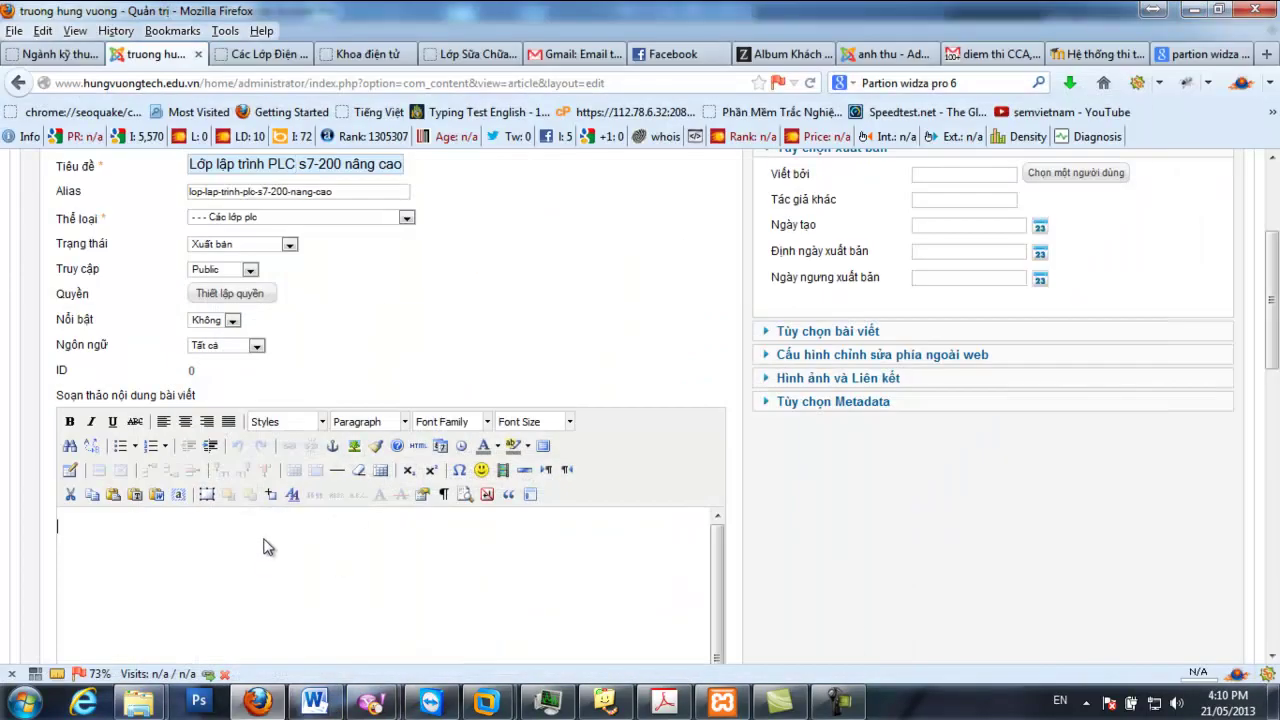
pyautogui.hotkey('ctrl', 'v')
pyautogui.scroll(-5, 183, 562)
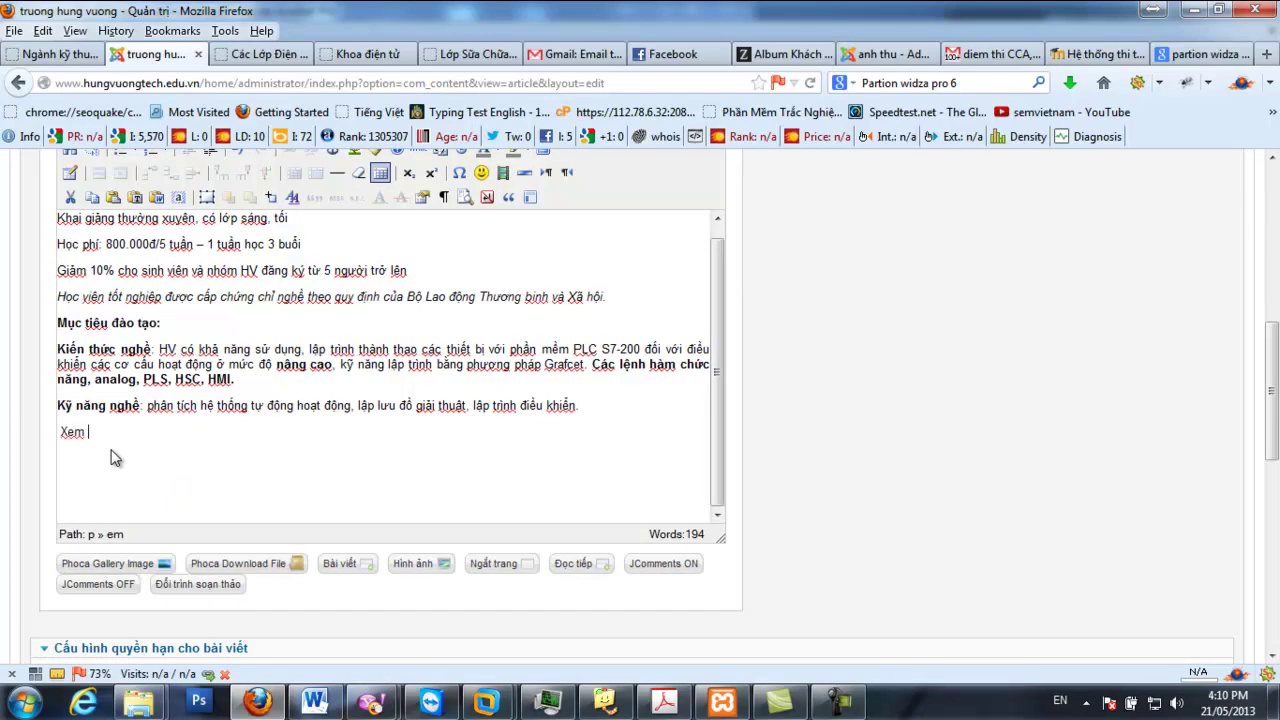
# After "Xem :", insert a link to the article "Lịch khai giảng và bảng giá học phí các lớp ngắn hạn" from the Thông tin tuyển sinh category
pyautogui.click(330, 565)
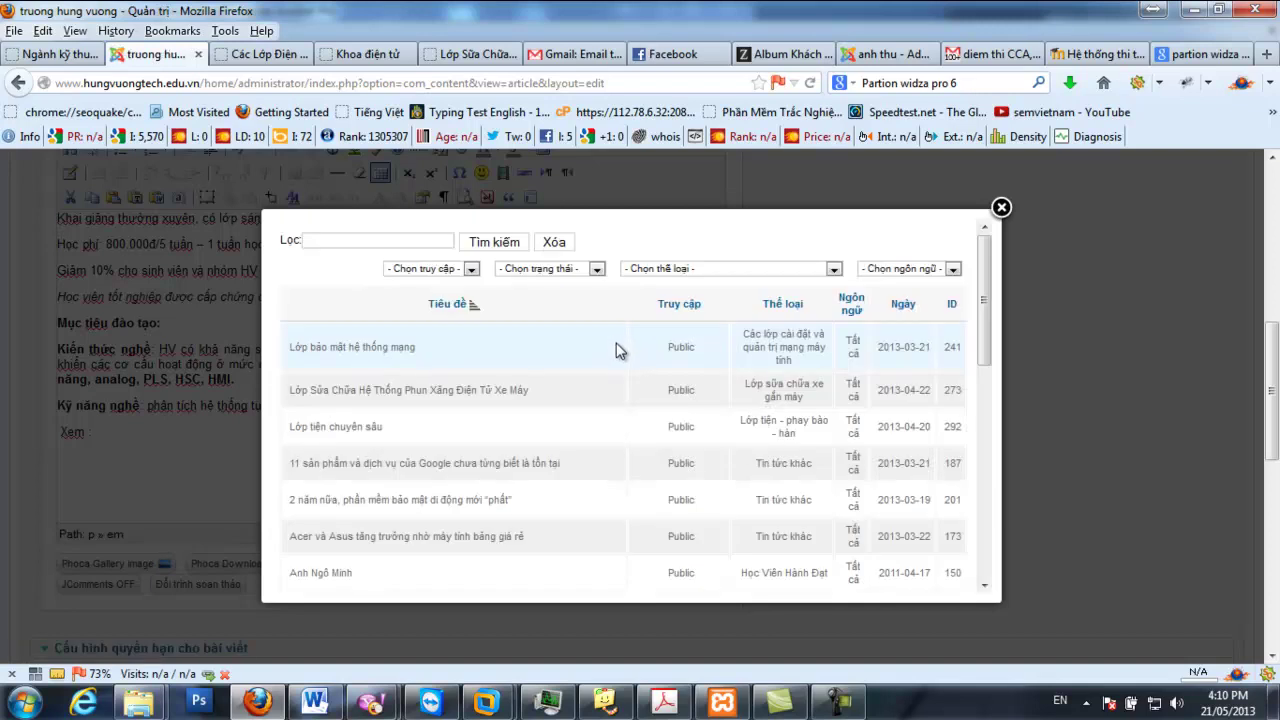
pyautogui.click(657, 270)
pyautogui.scroll(-5, 676, 428)
pyautogui.scroll(5, 676, 428)
pyautogui.scroll(-5, 688, 403)
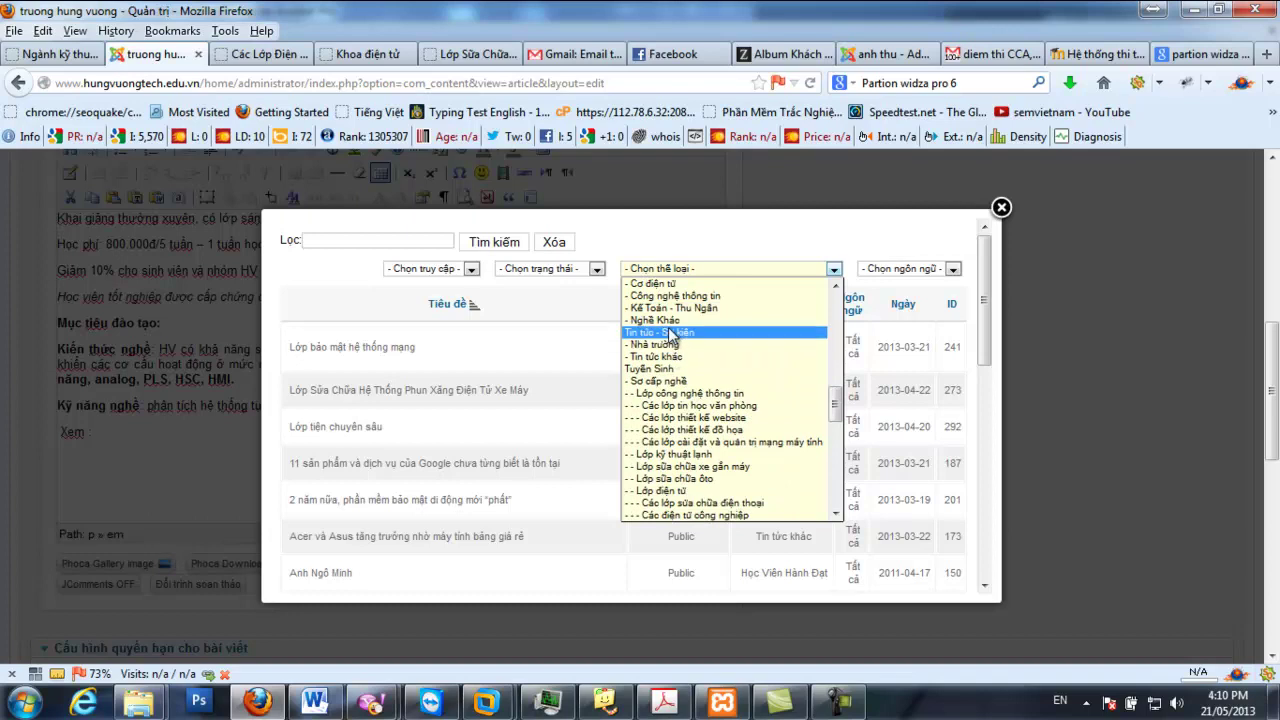
pyautogui.scroll(-5, 652, 440)
pyautogui.scroll(-3, 652, 450)
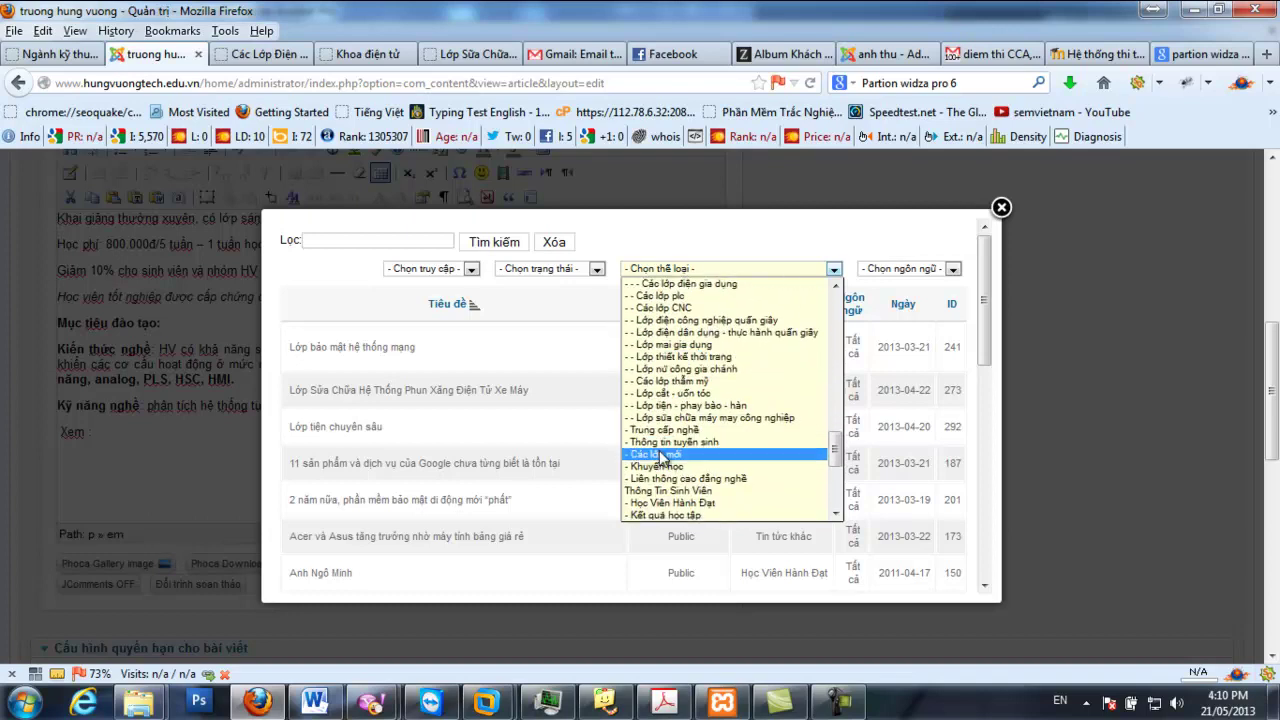
pyautogui.click(655, 447)
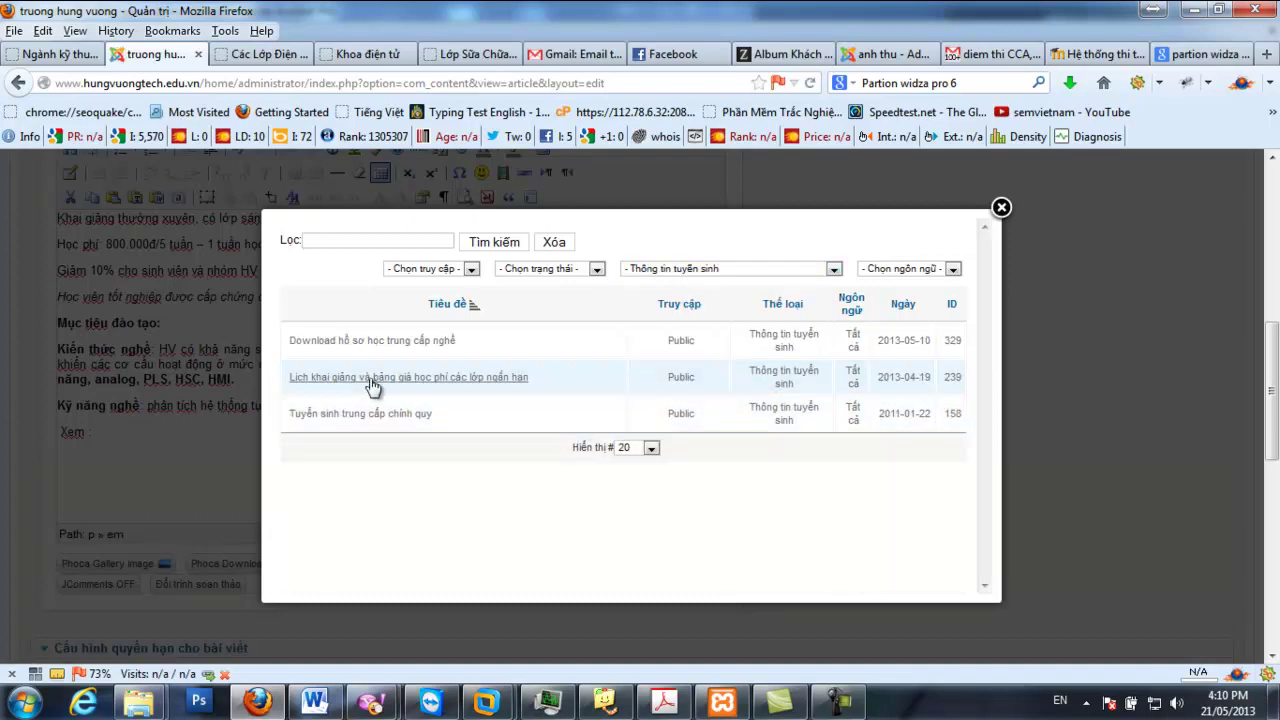
pyautogui.click(416, 384)
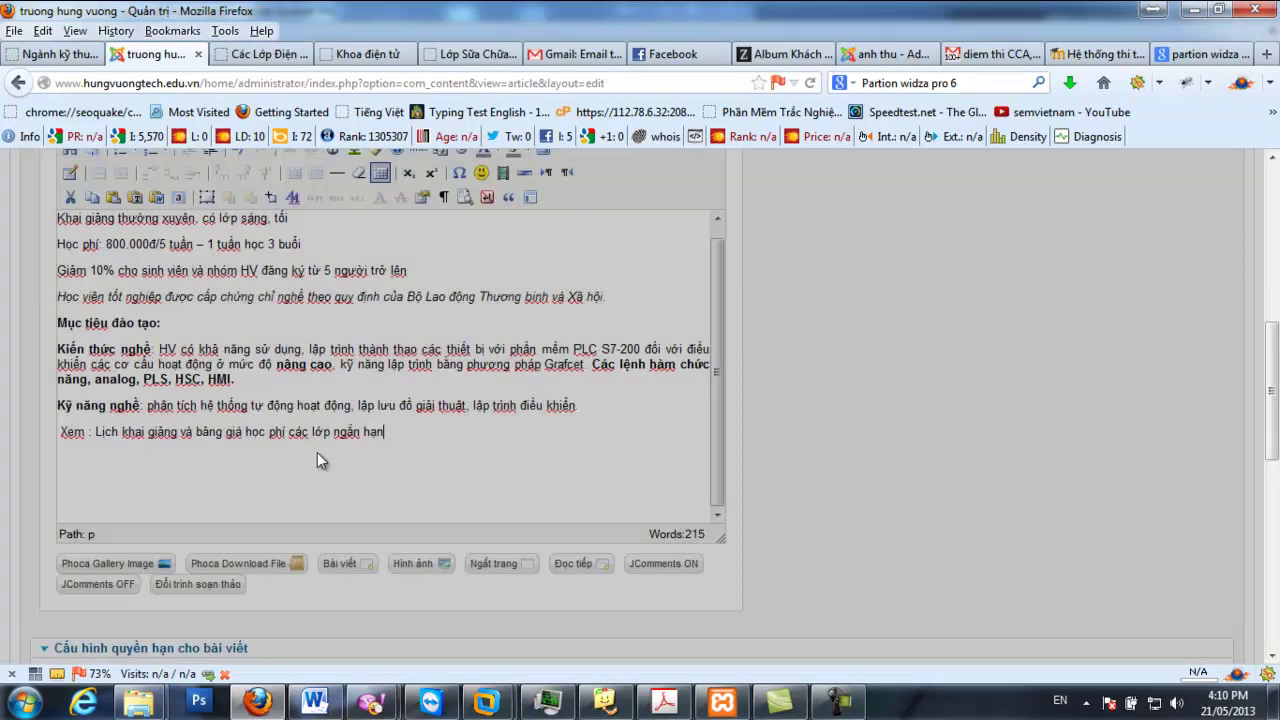
# Make the whole "Xem" link line bold and add an empty line above it
pyautogui.moveTo(85, 440); pyautogui.dragTo(47, 445)
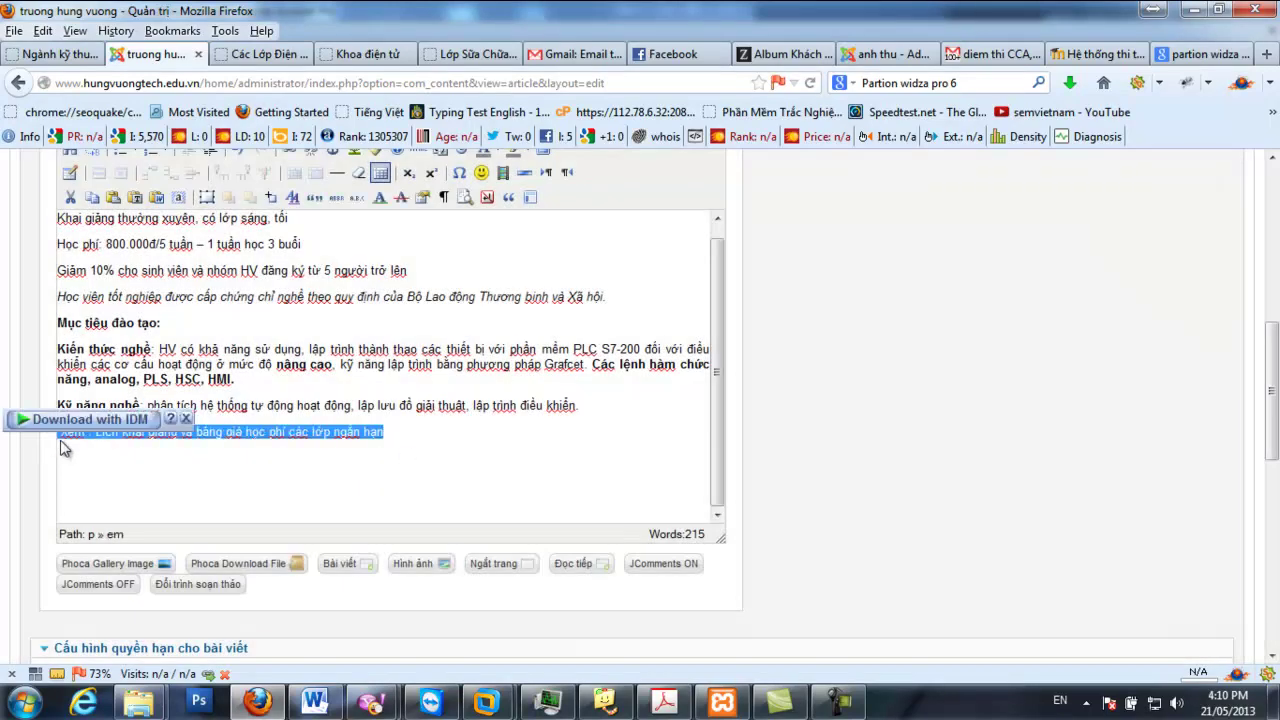
pyautogui.hotkey('ctrl', 'b')
pyautogui.click(503, 463)
pyautogui.click(590, 413)
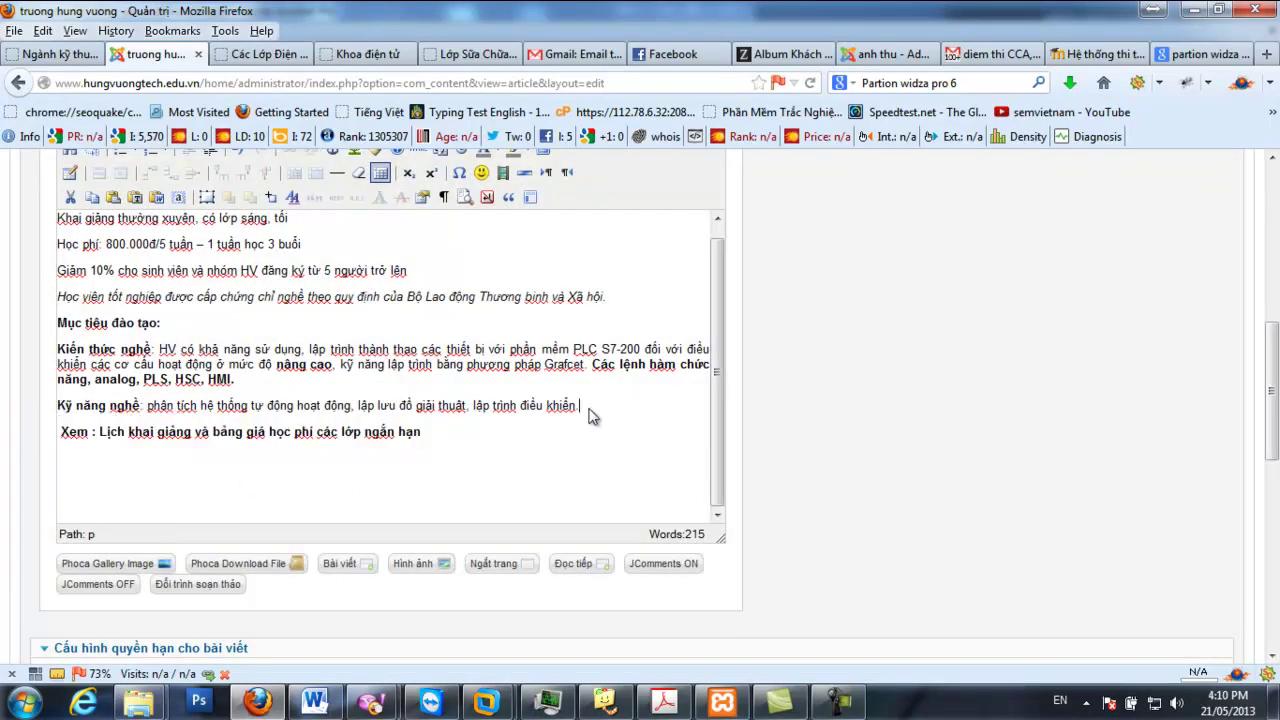
pyautogui.press('Return')
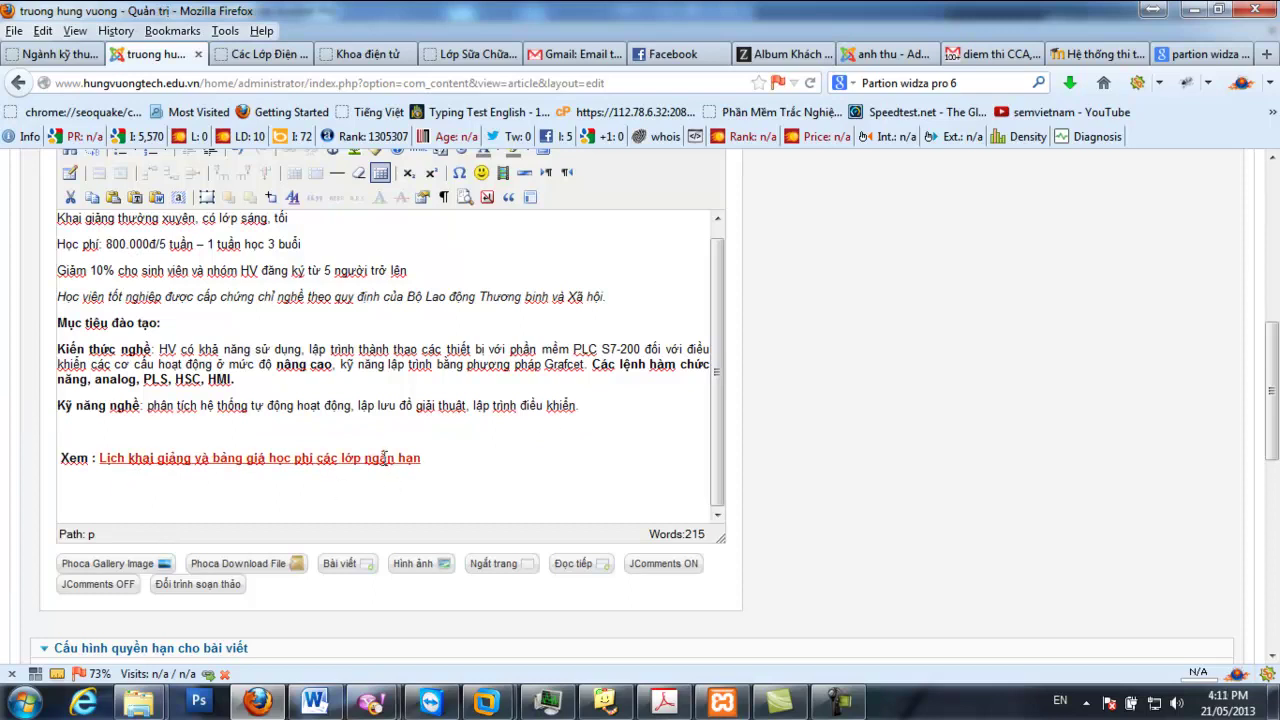
# Add an empty line at the start of the article body and copy the Kiến thức nghề description into it as the introduction
pyautogui.scroll(1, 224, 487)
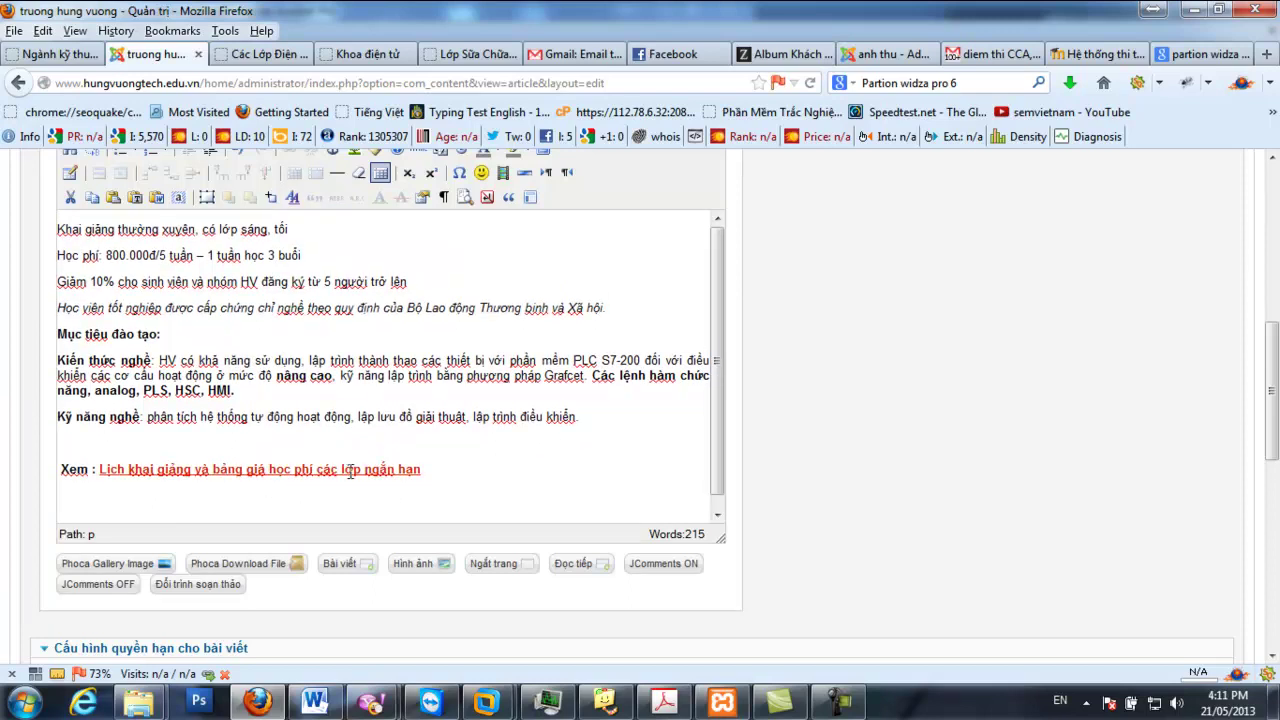
pyautogui.scroll(4, 351, 471)
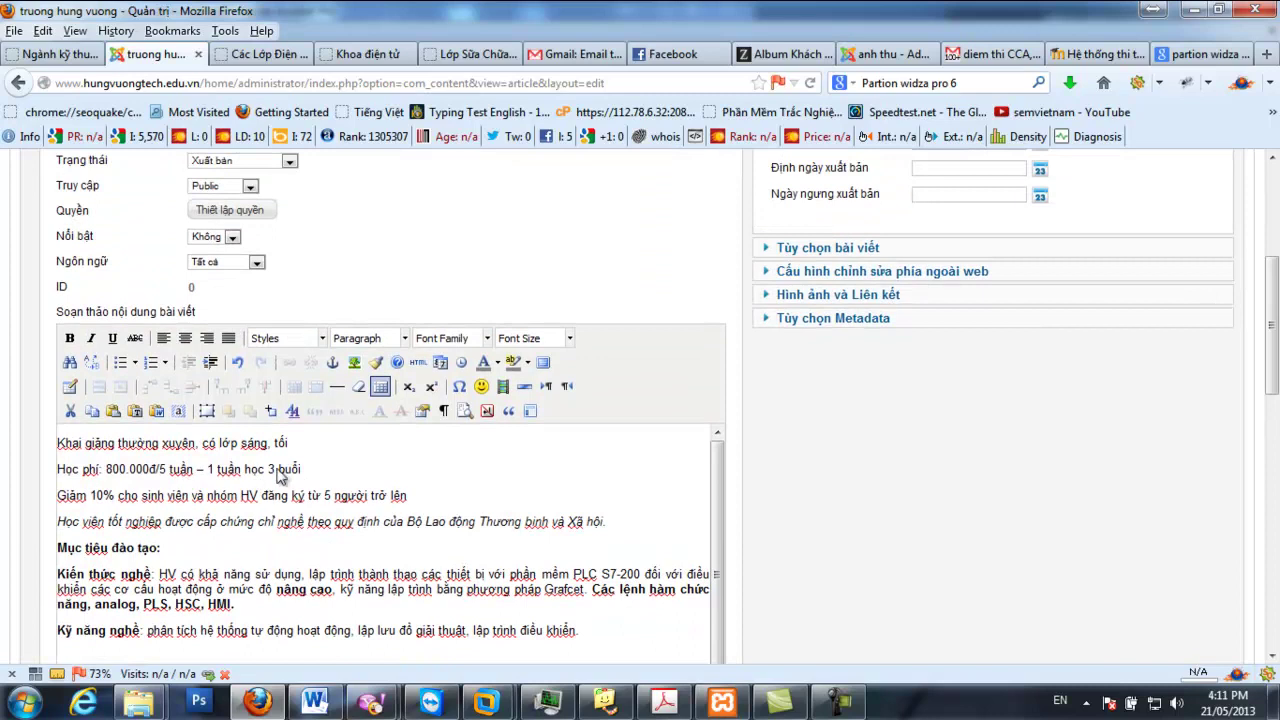
pyautogui.scroll(1, 130, 460)
pyautogui.press('Return')
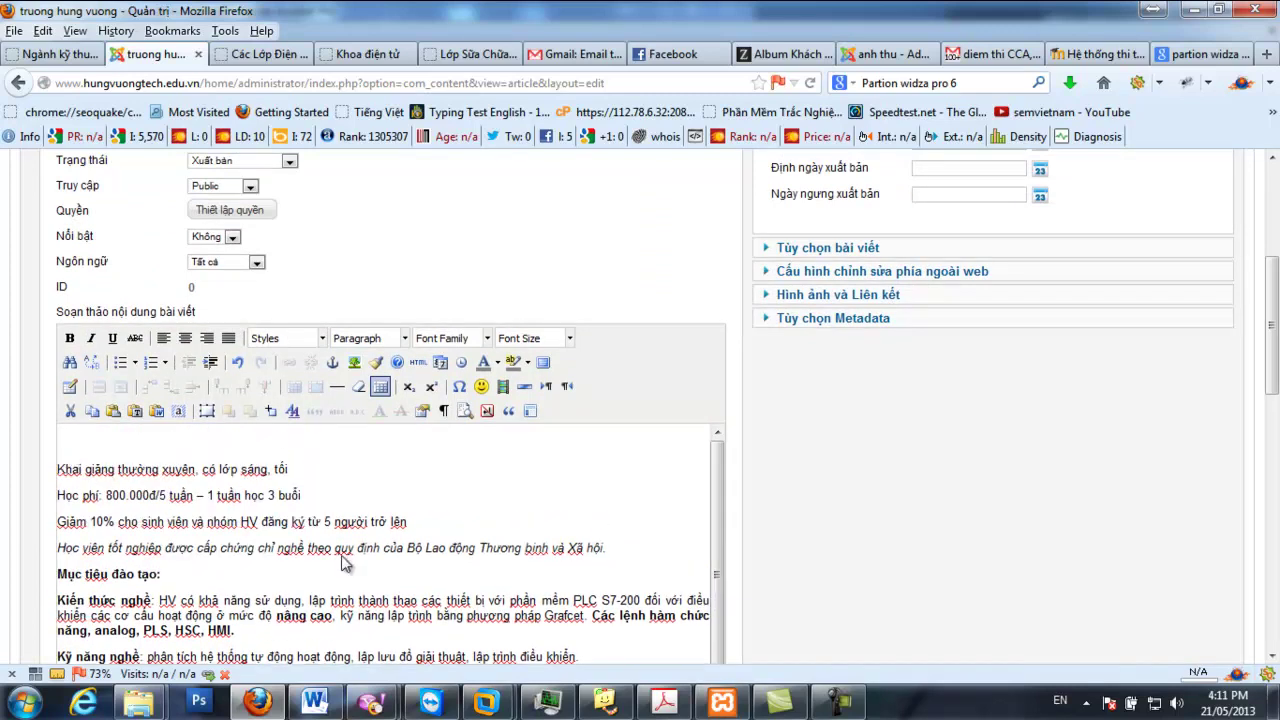
pyautogui.scroll(-2, 342, 563)
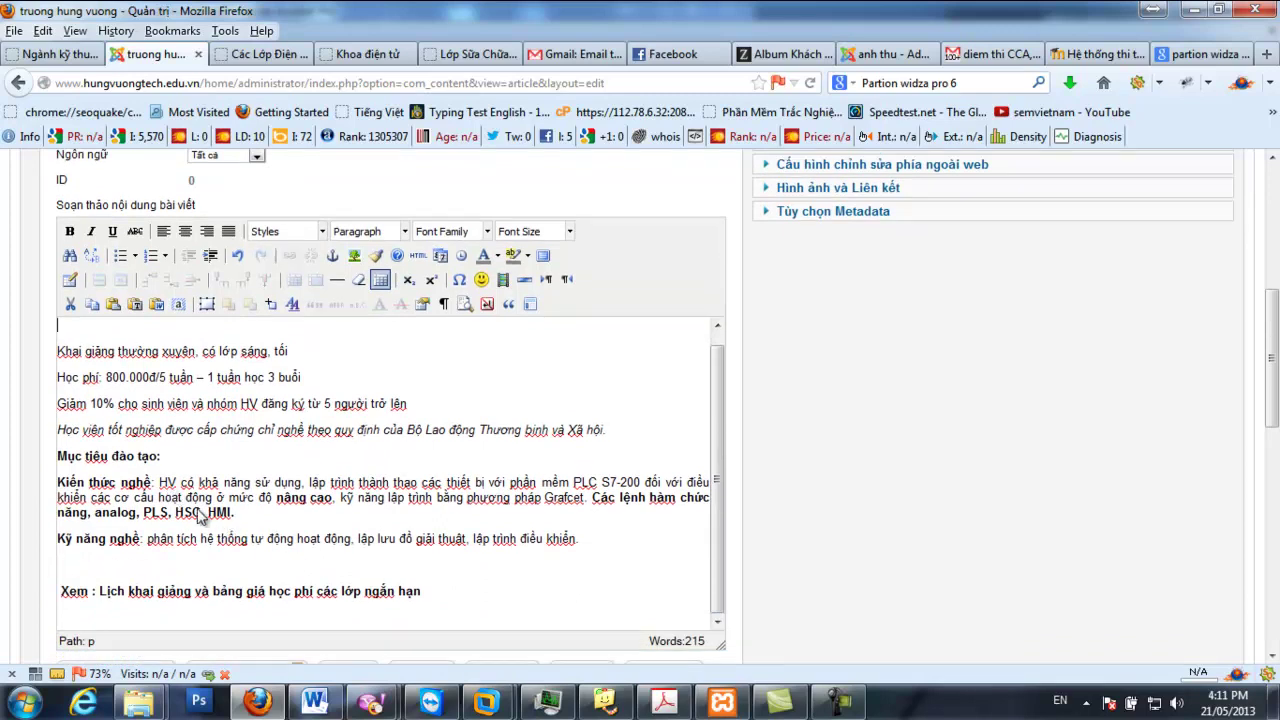
pyautogui.moveTo(166, 484); pyautogui.dragTo(230, 514)
pyautogui.click(170, 490)
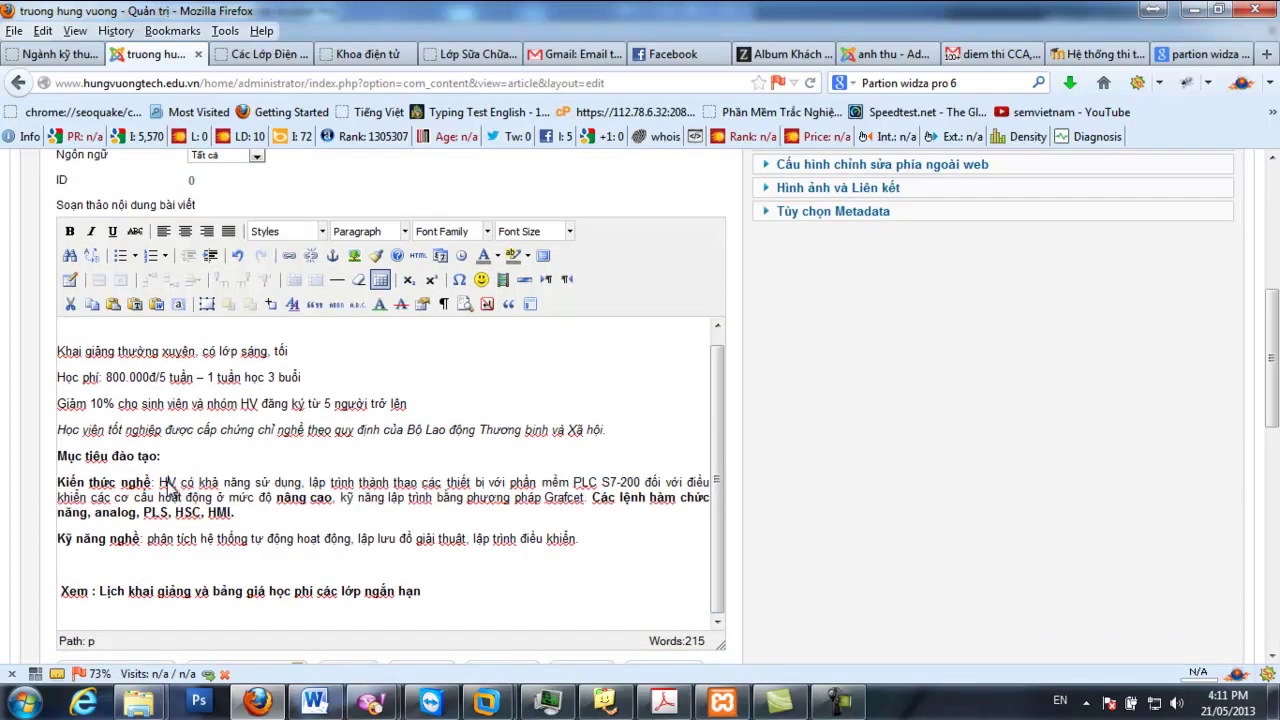
pyautogui.moveTo(160, 484); pyautogui.dragTo(232, 516)
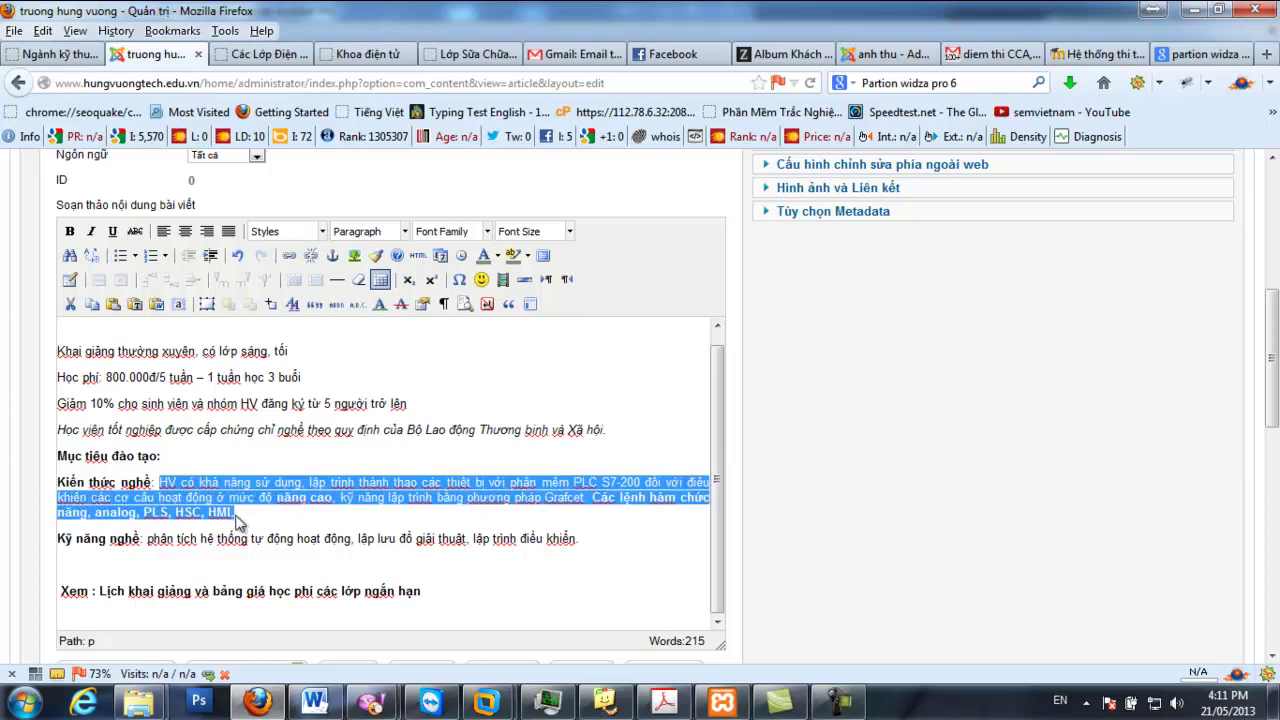
pyautogui.click(85, 330)
pyautogui.write('HV có khả năng sử dụng, lập trình thành thạo các thiết bị với phần mềm PLC S7-200 đối với điều khiển các cơ cấu hoạt động ở mức độ nâng cao, kỹ năng lập trình bằng phương pháp Grafcet. Các lệnh hàm chức năng, analog, PLS, HSC, HMI.')
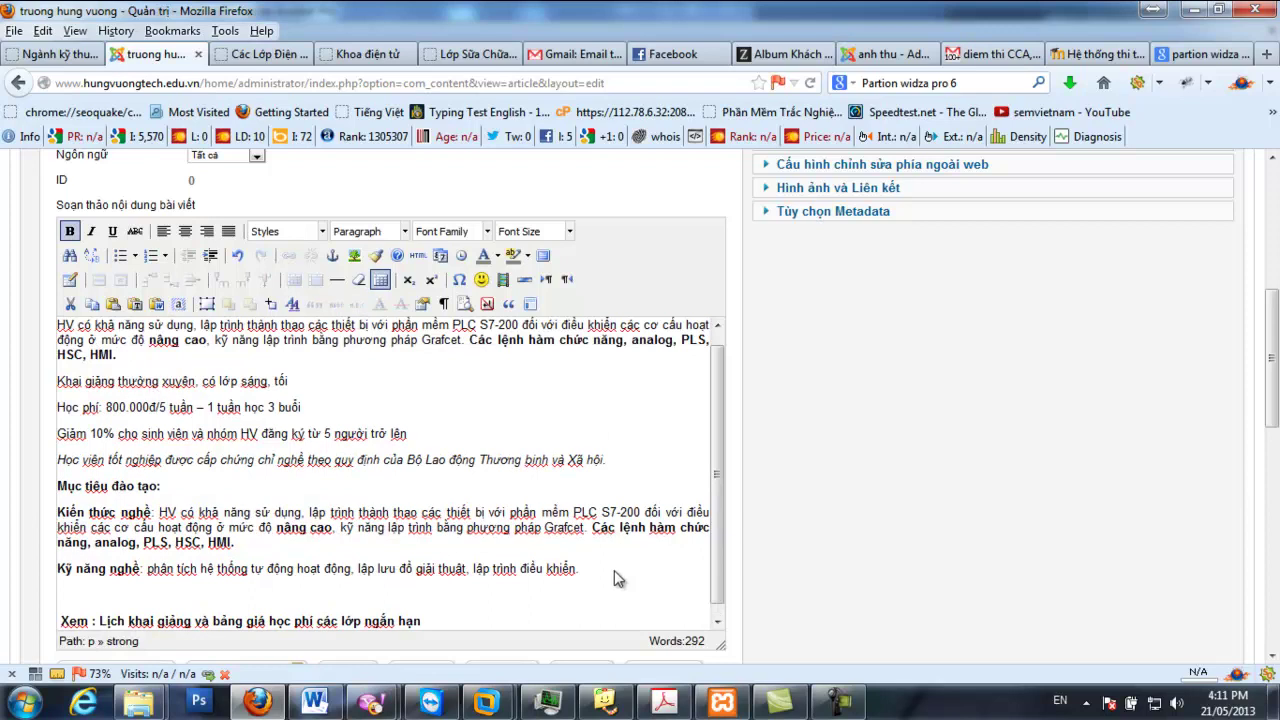
# Insert a read-more break (Đọc tiếp) after the introductory paragraph, dismissing the page break dialog
pyautogui.scroll(-3, 608, 560)
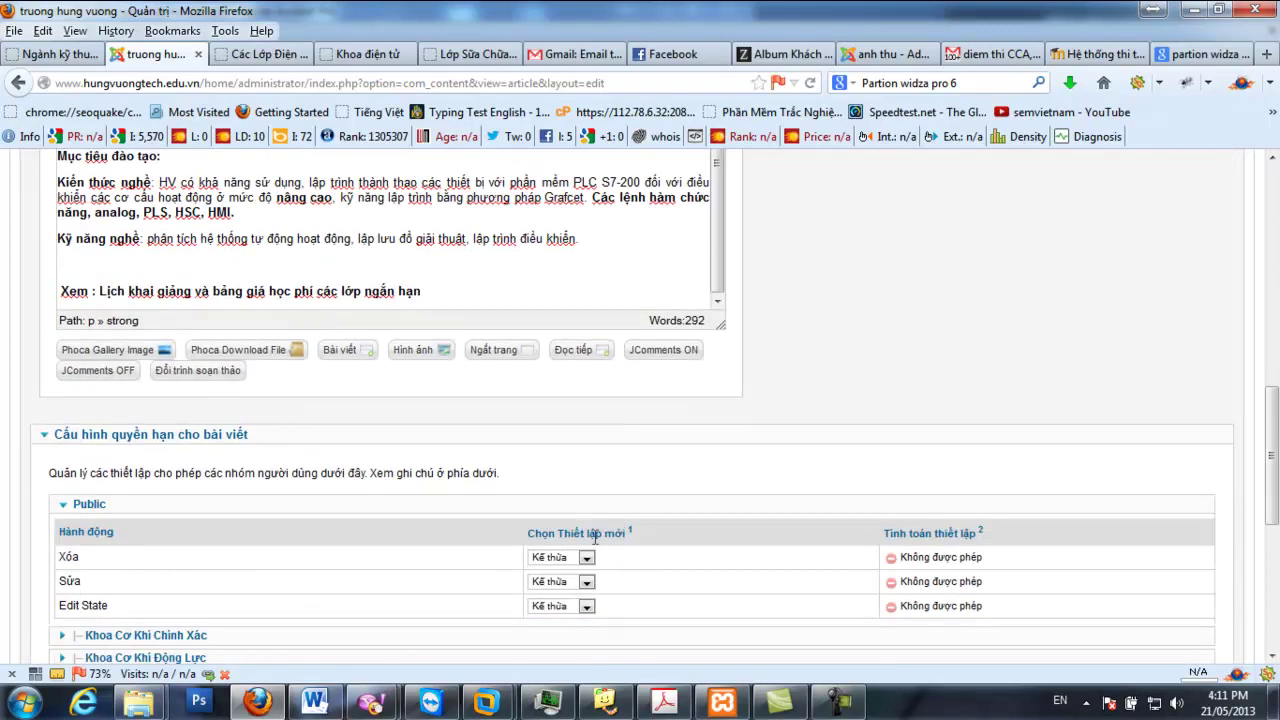
pyautogui.click(507, 358)
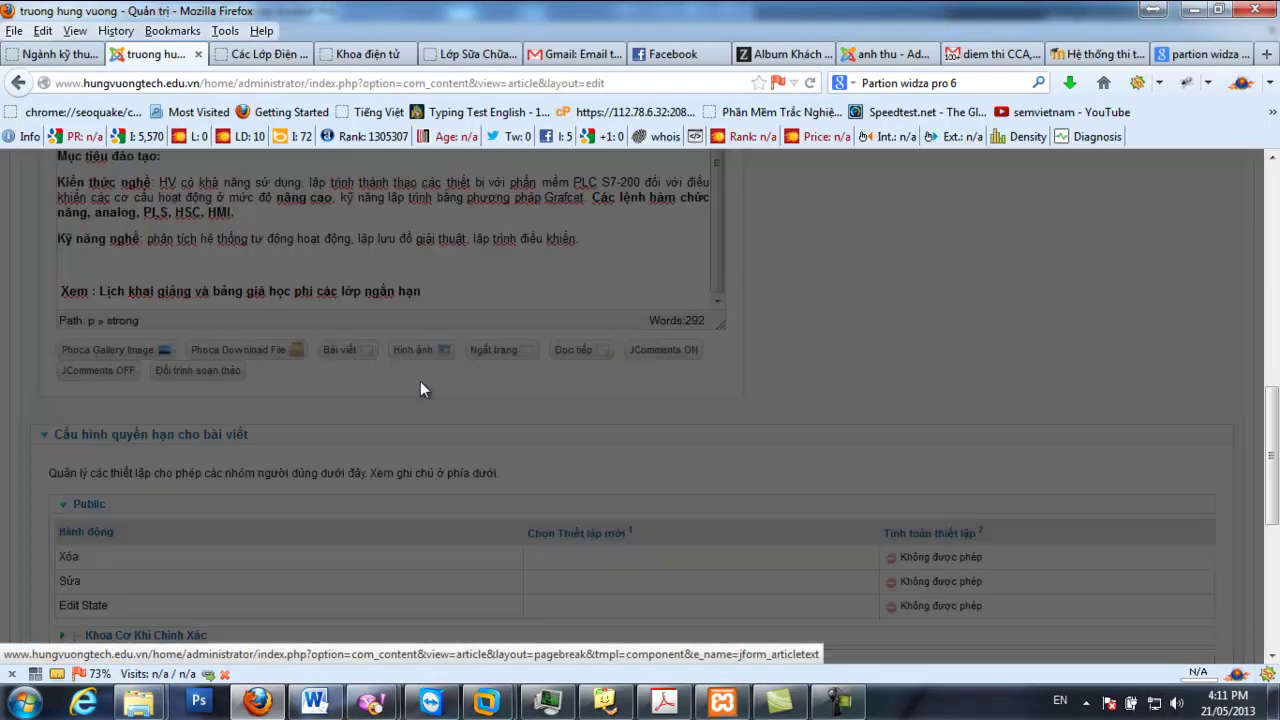
pyautogui.click(829, 350)
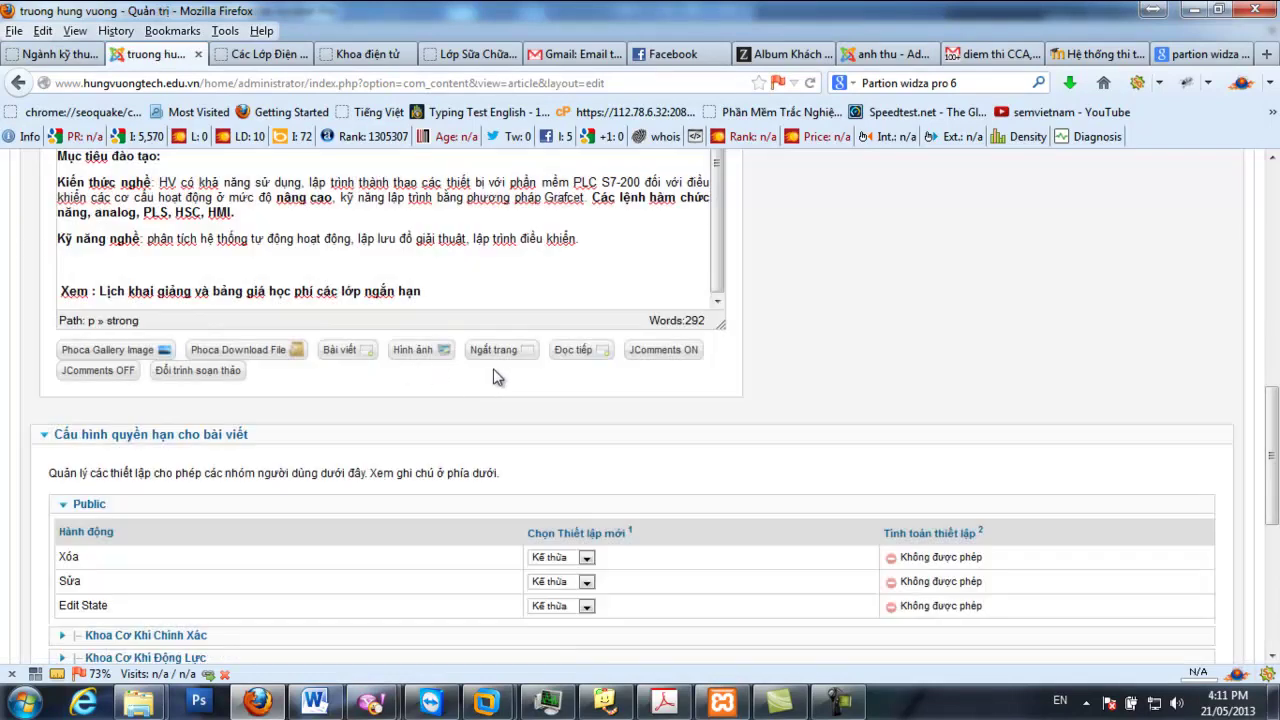
pyautogui.click(567, 352)
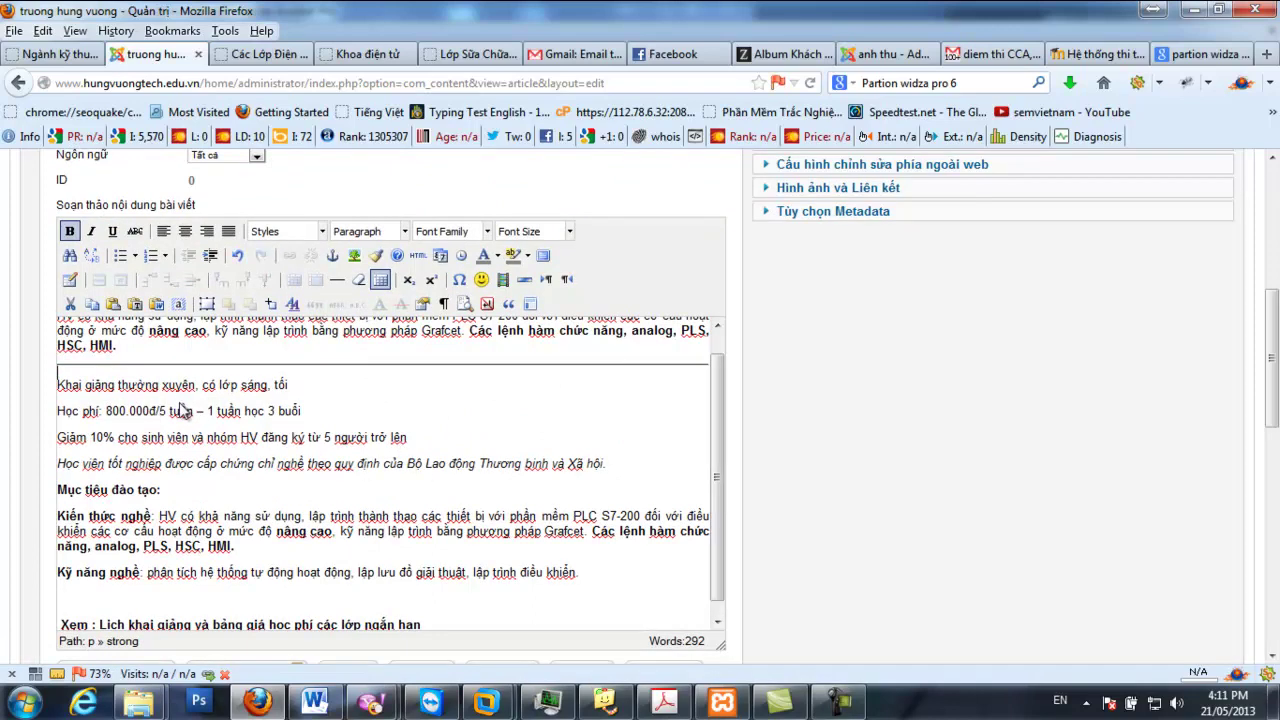
# Insert a course photo from the hinh-anh-lop-chuyen-de/lap-trinh-plc image folder at the start of the introductory paragraph
pyautogui.scroll(1, 178, 410)
pyautogui.click(62, 343)
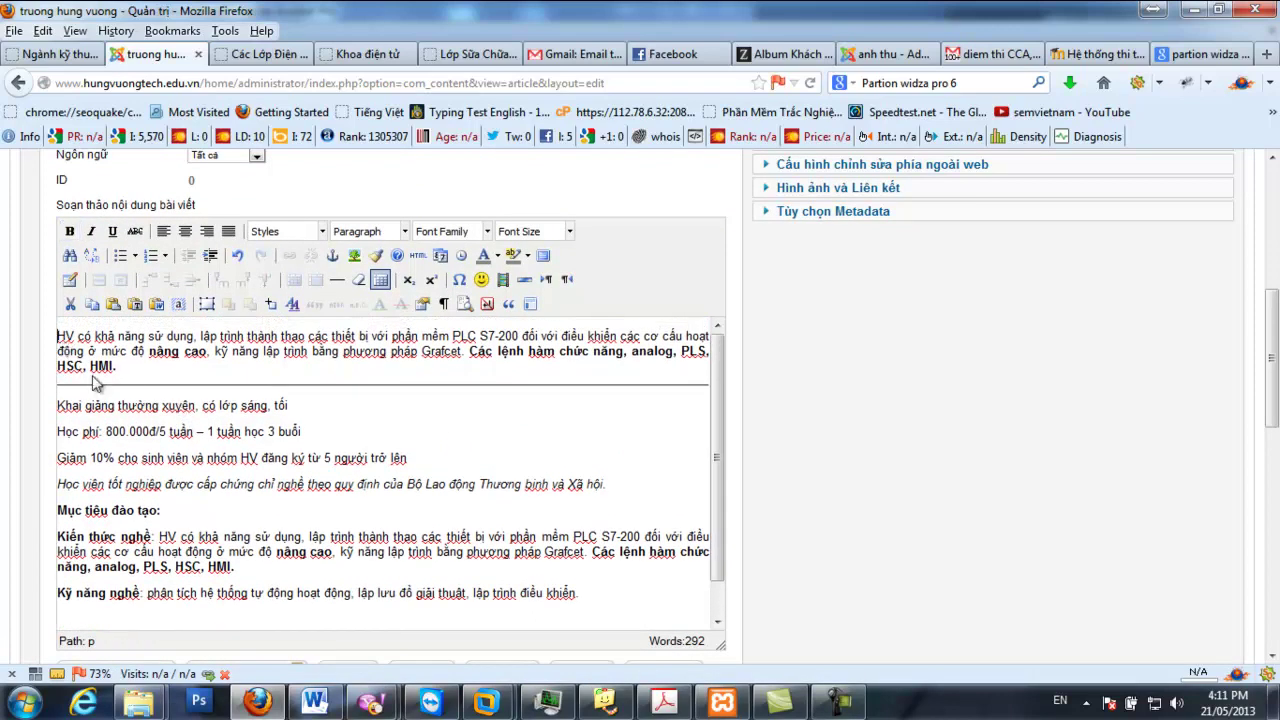
pyautogui.scroll(-5, 345, 455)
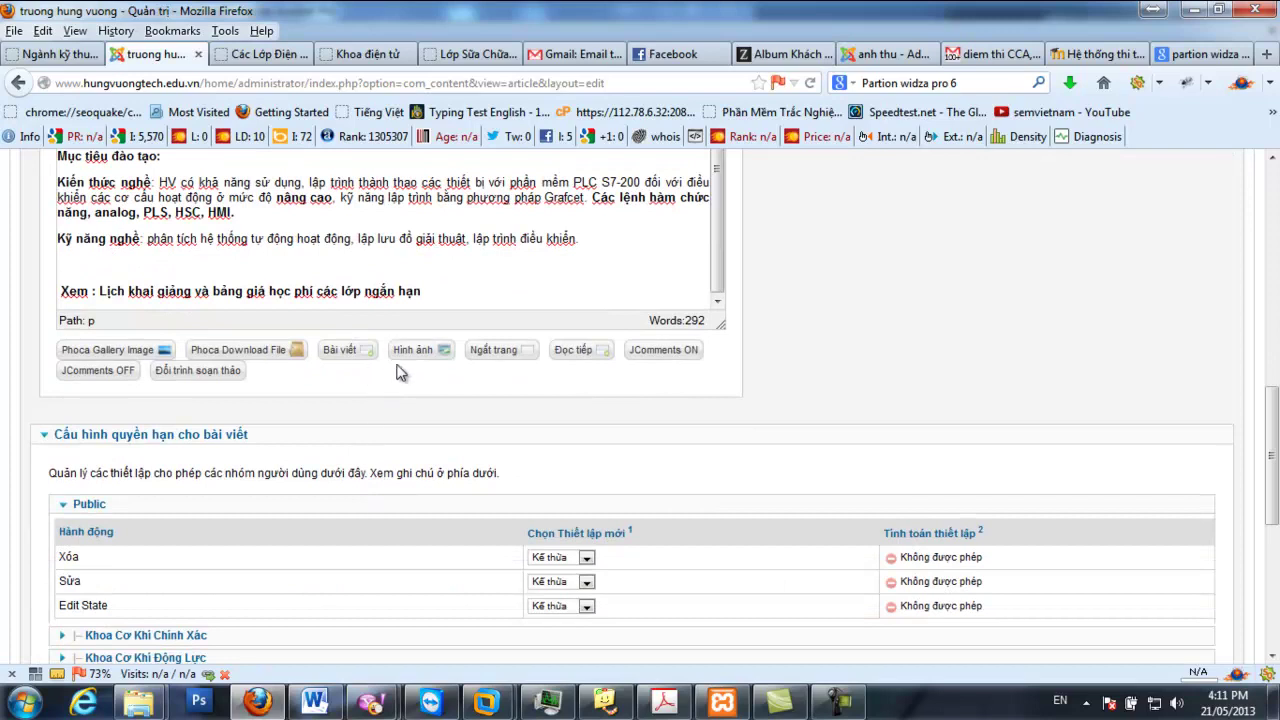
pyautogui.click(418, 355)
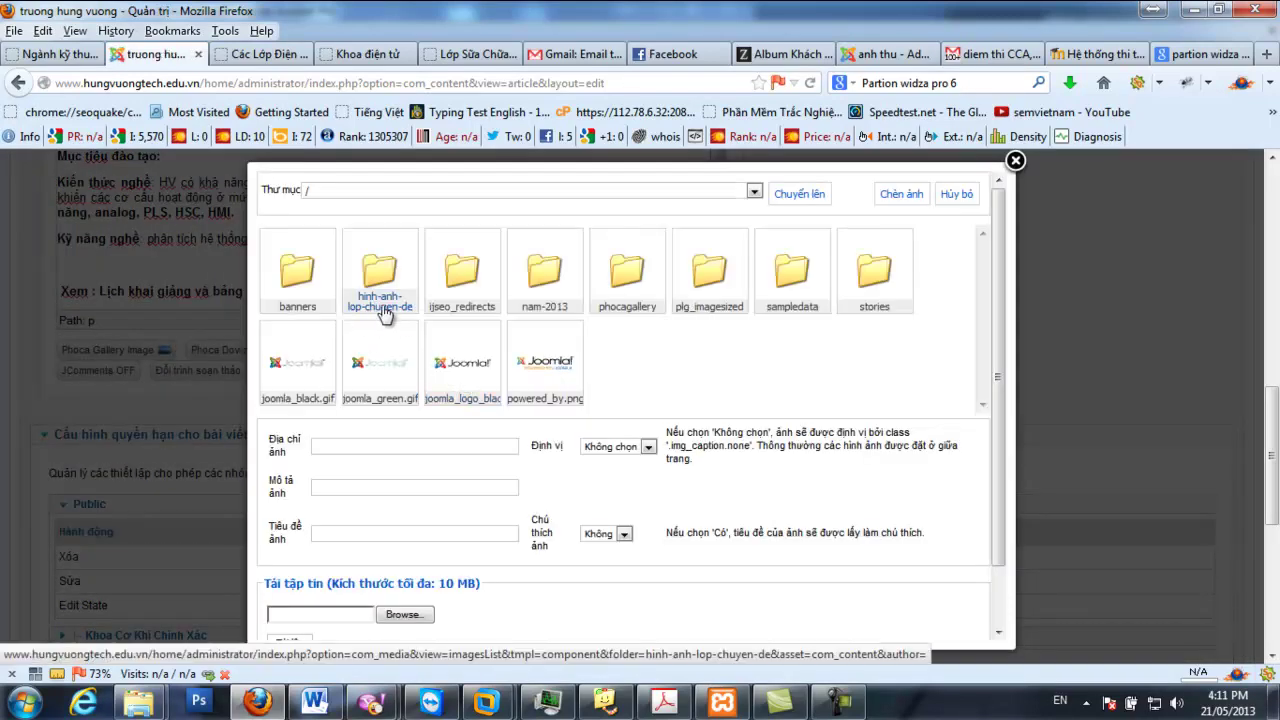
pyautogui.click(385, 314)
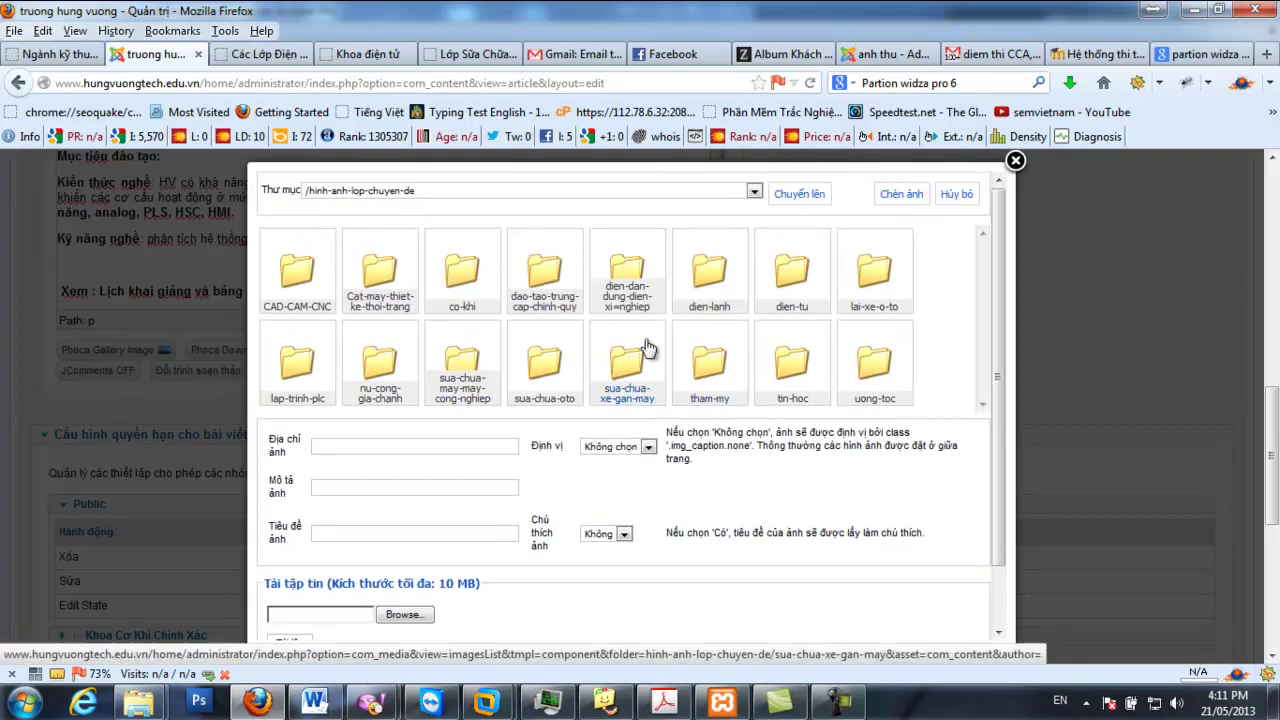
pyautogui.click(295, 398)
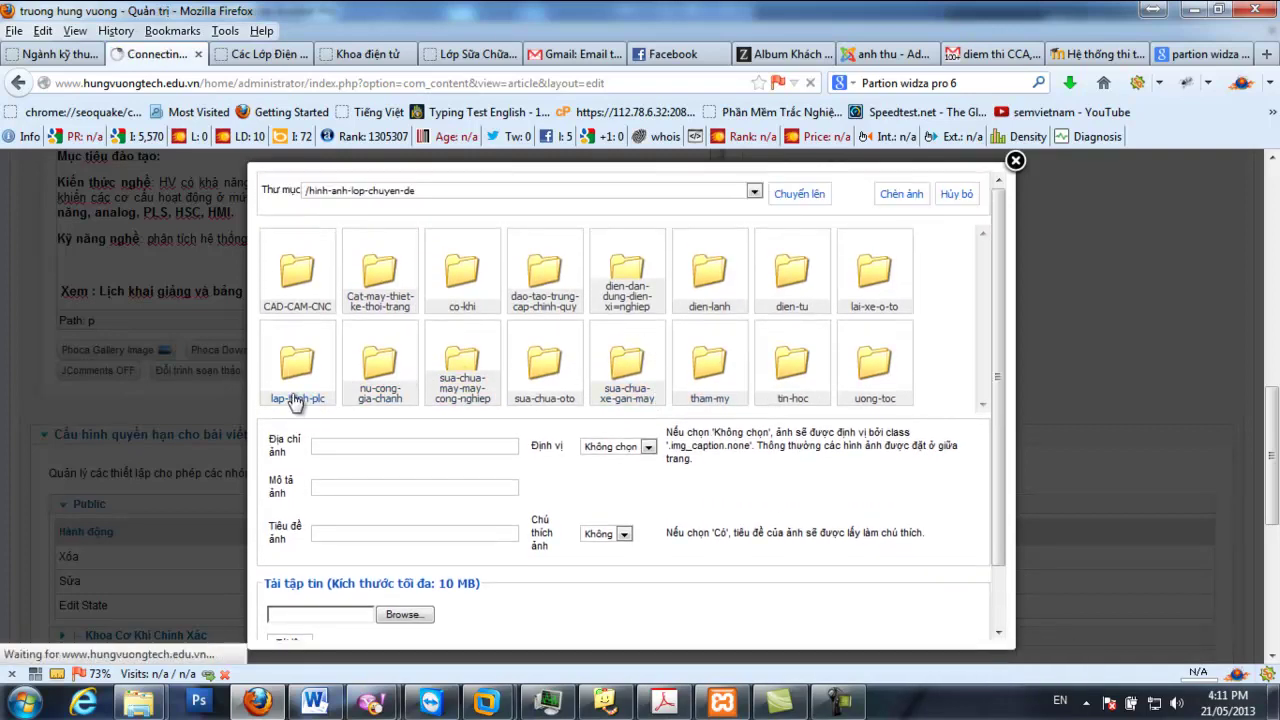
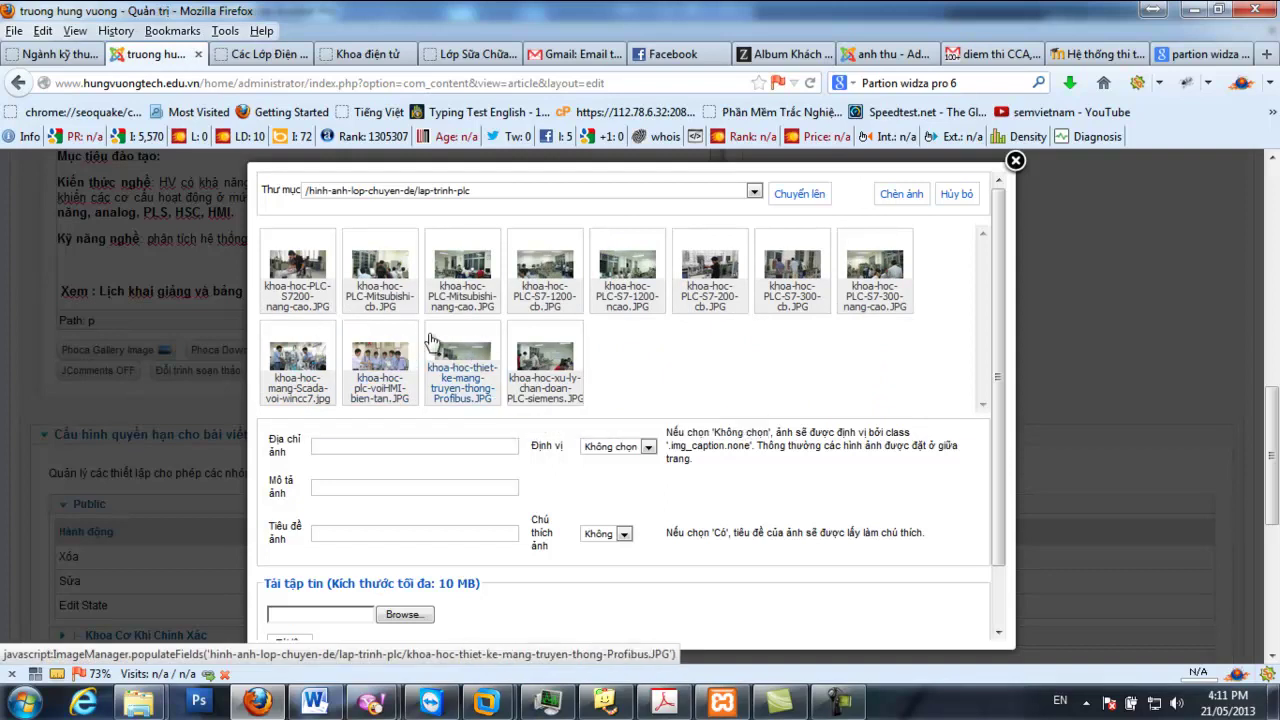
pyautogui.click(326, 703)
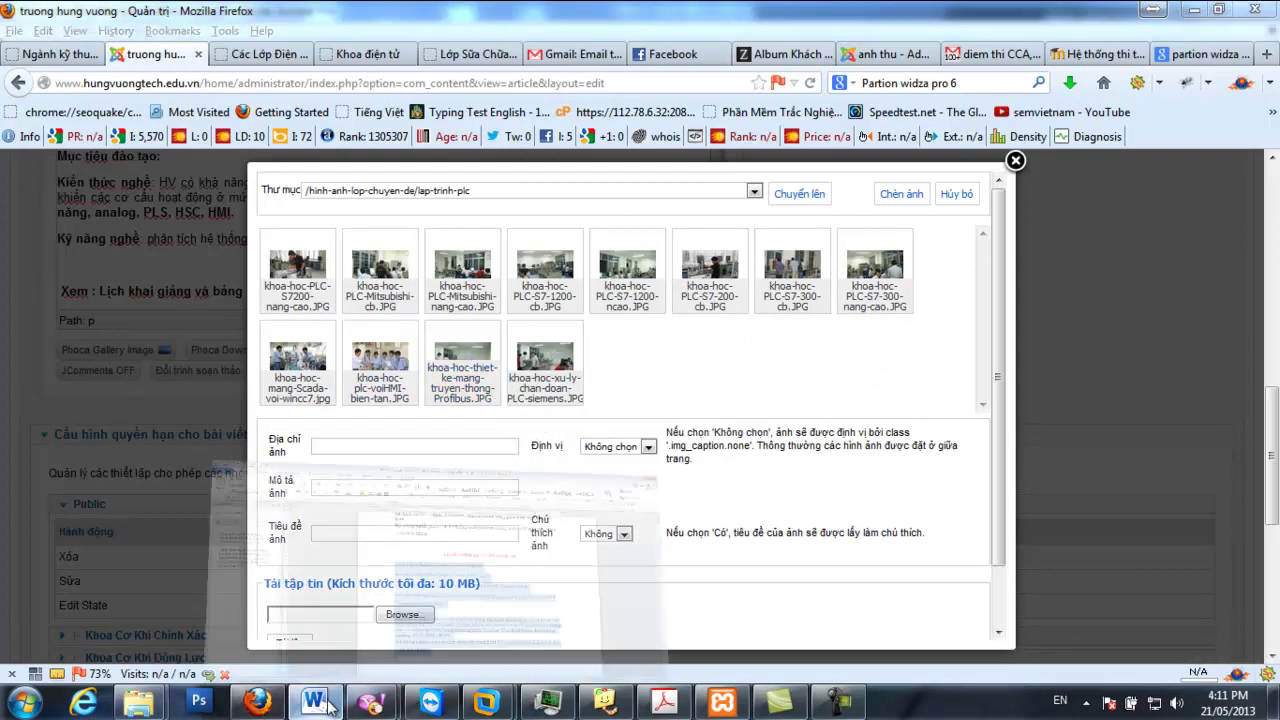
pyautogui.click(326, 704)
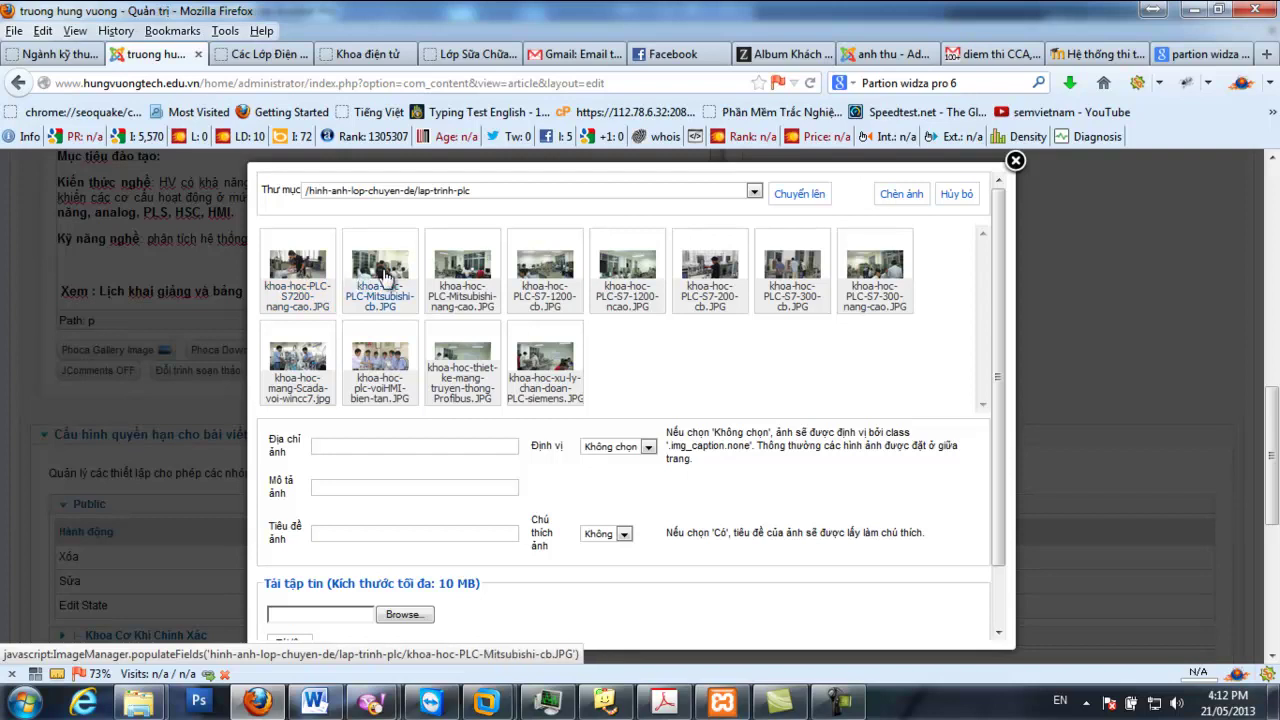
pyautogui.click(365, 308)
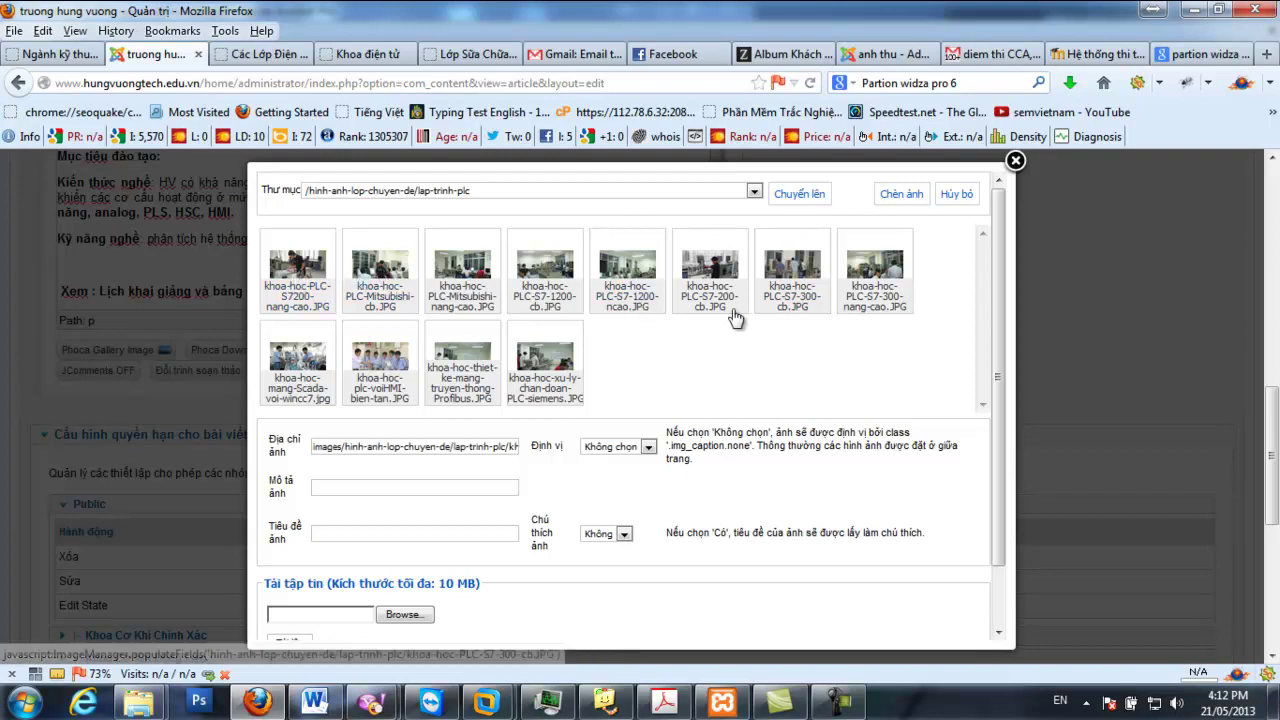
pyautogui.click(886, 210)
# Align the inserted photo left of the introductory text and set its width to 150 px
pyautogui.scroll(3, 420, 385)
pyautogui.rightClick(384, 379)
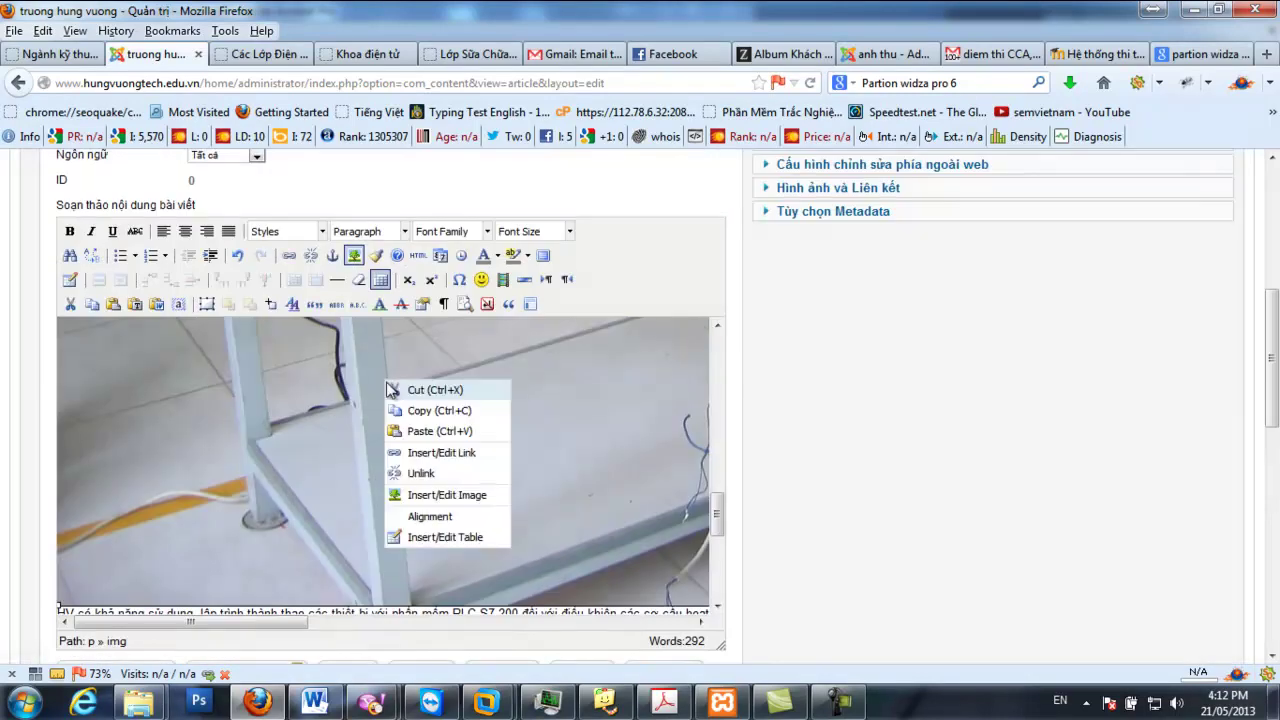
pyautogui.click(470, 491)
pyautogui.click(528, 264)
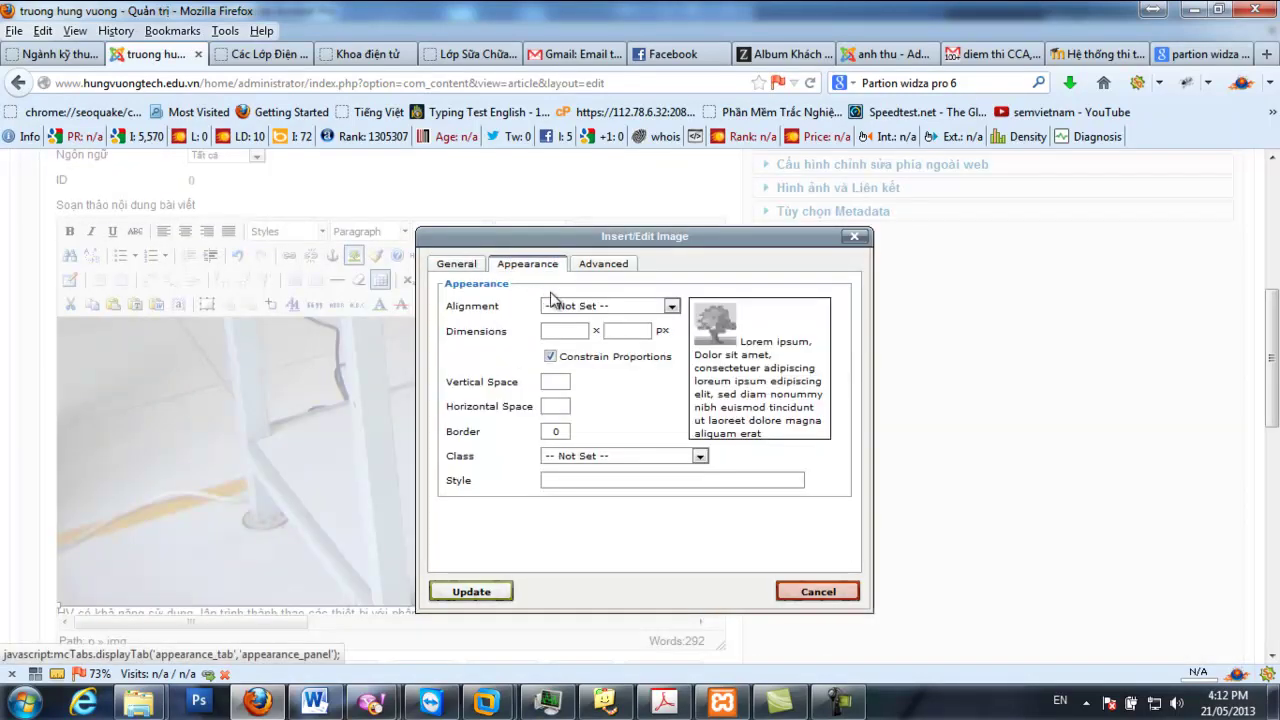
pyautogui.click(605, 312)
pyautogui.click(568, 414)
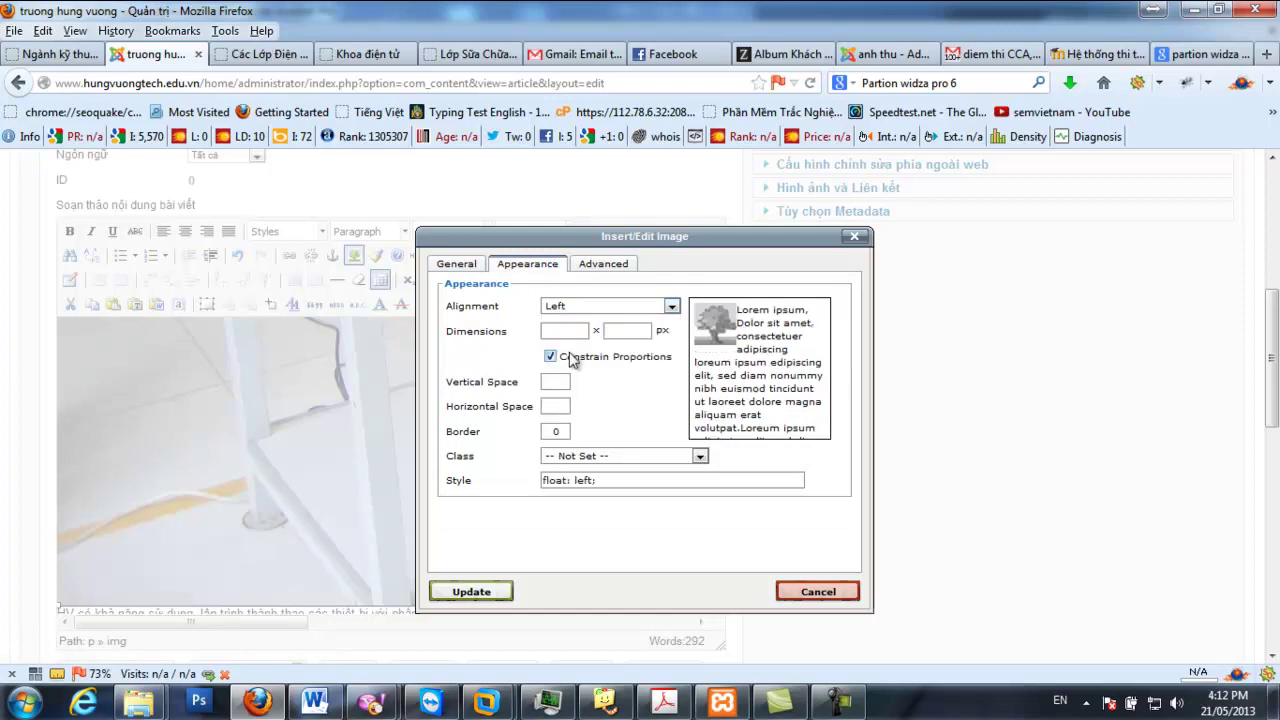
pyautogui.doubleClick(562, 333)
pyautogui.write('150')
pyautogui.click(645, 437)
pyautogui.click(474, 592)
pyautogui.click(590, 444)
pyautogui.scroll(1, 445, 468)
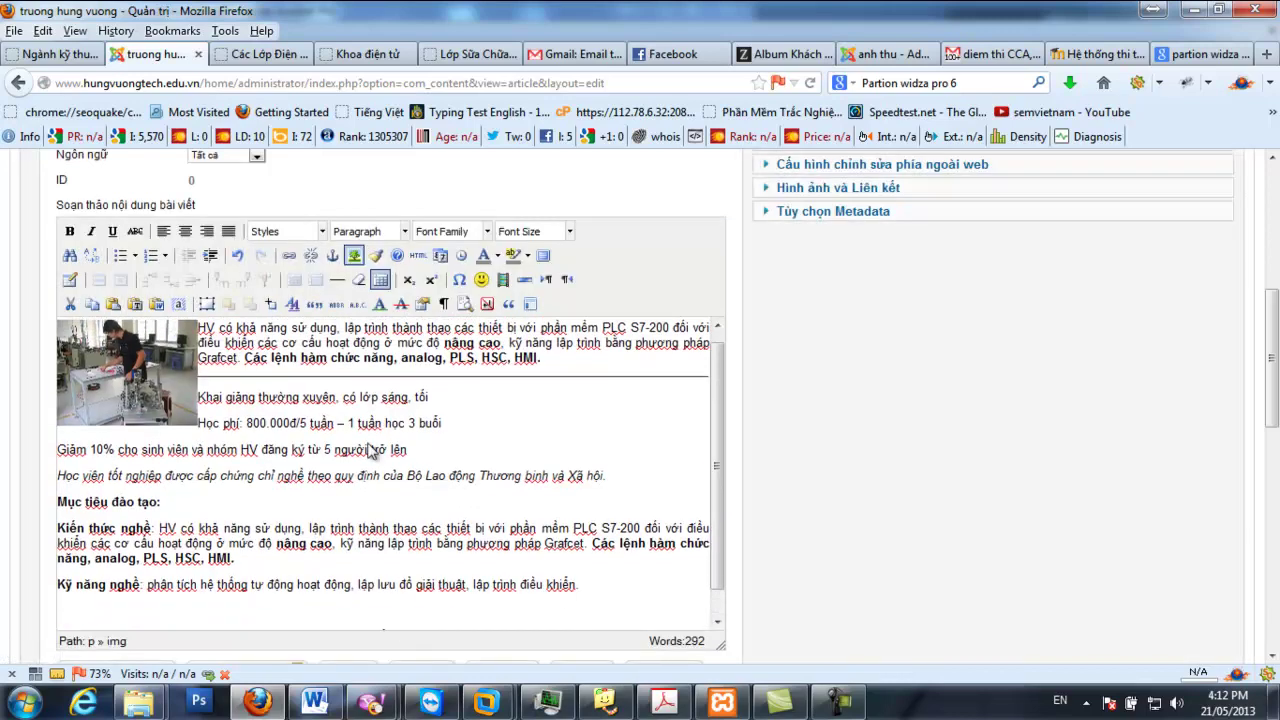
# Copy the small photo into a new empty line directly below the read-more break
pyautogui.click(137, 385)
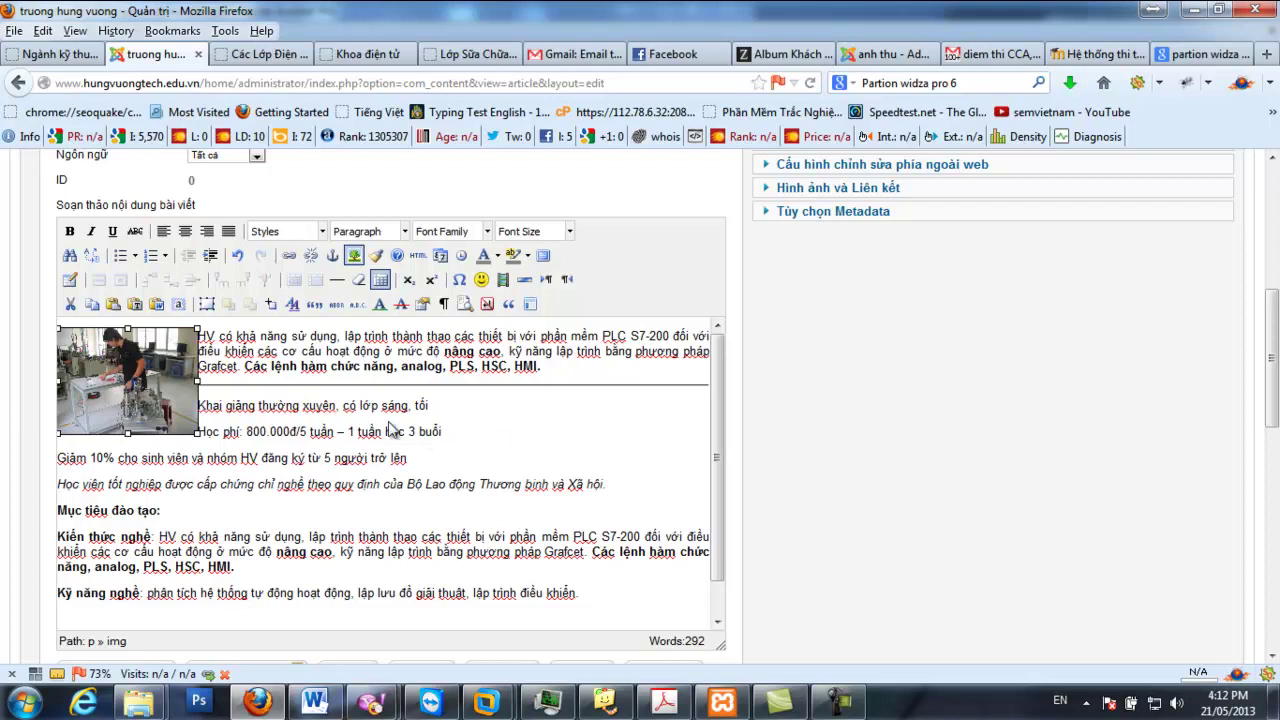
pyautogui.moveTo(209, 411); pyautogui.dragTo(204, 418)
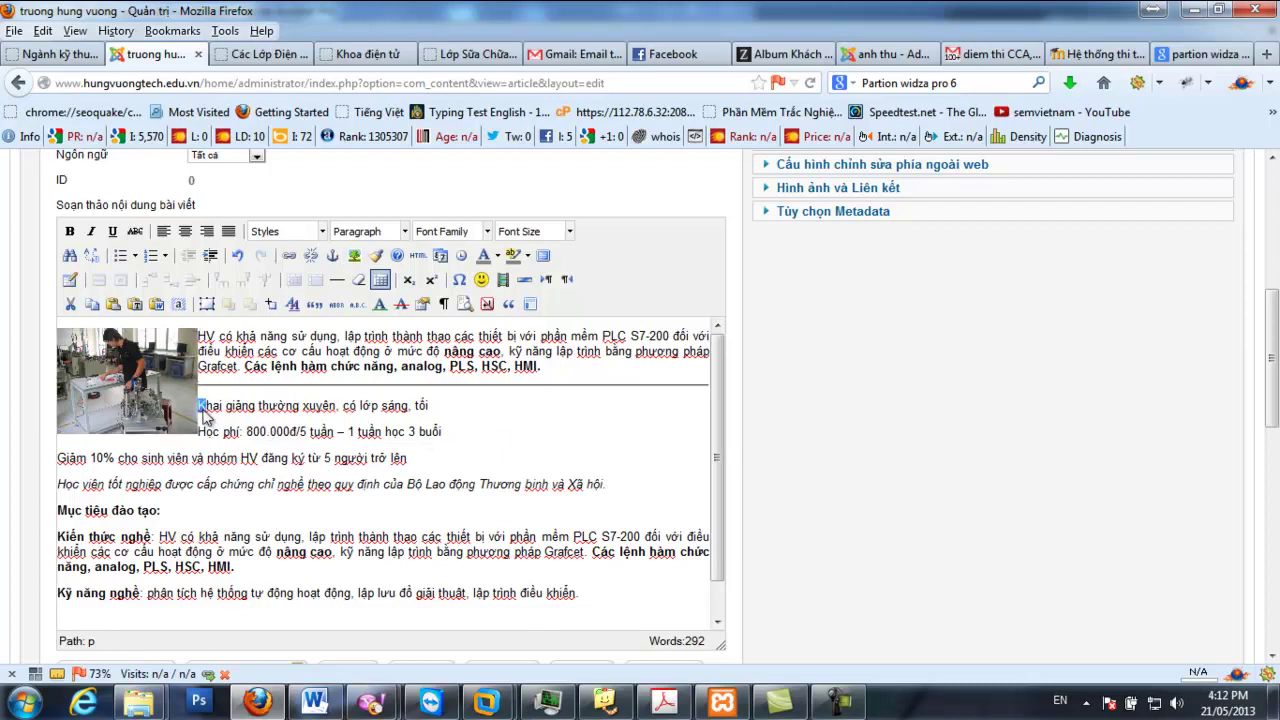
pyautogui.click(200, 413)
pyautogui.press('Return')
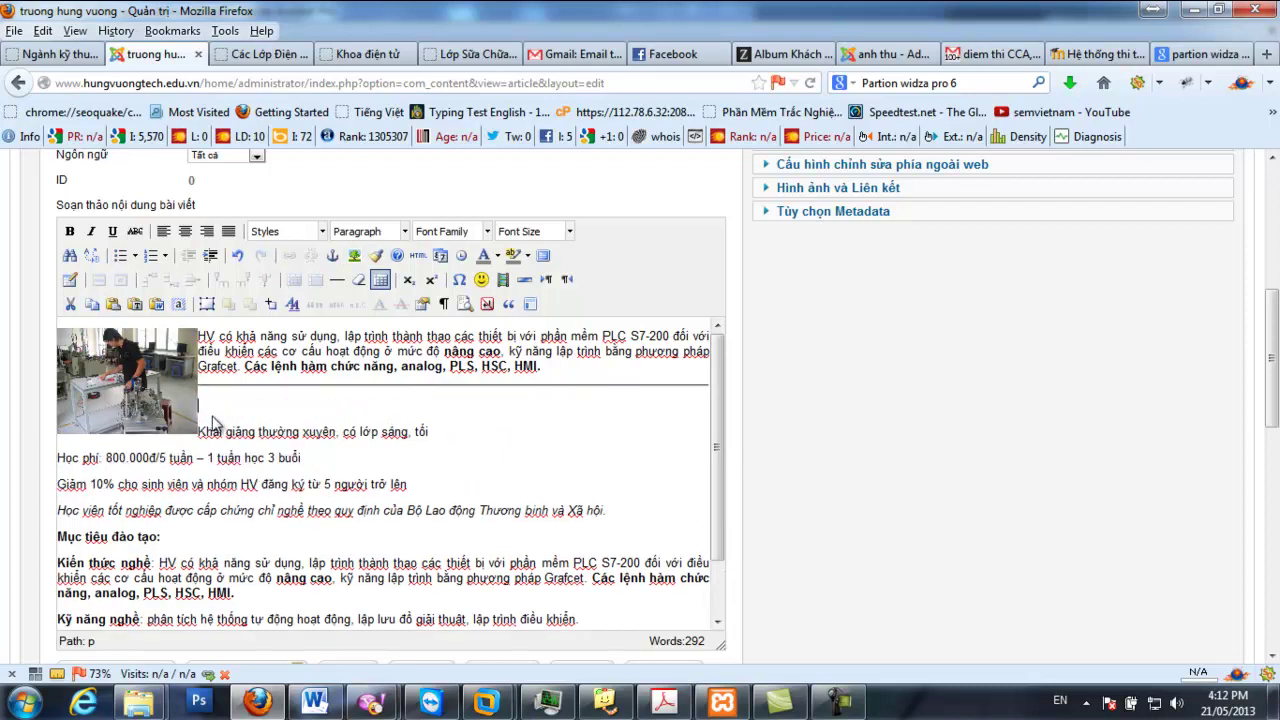
pyautogui.hotkey('ctrl', 'v')
# Set the width of the photo below the read-more break to 500 px and center it
pyautogui.click(314, 450)
pyautogui.rightClick(312, 448)
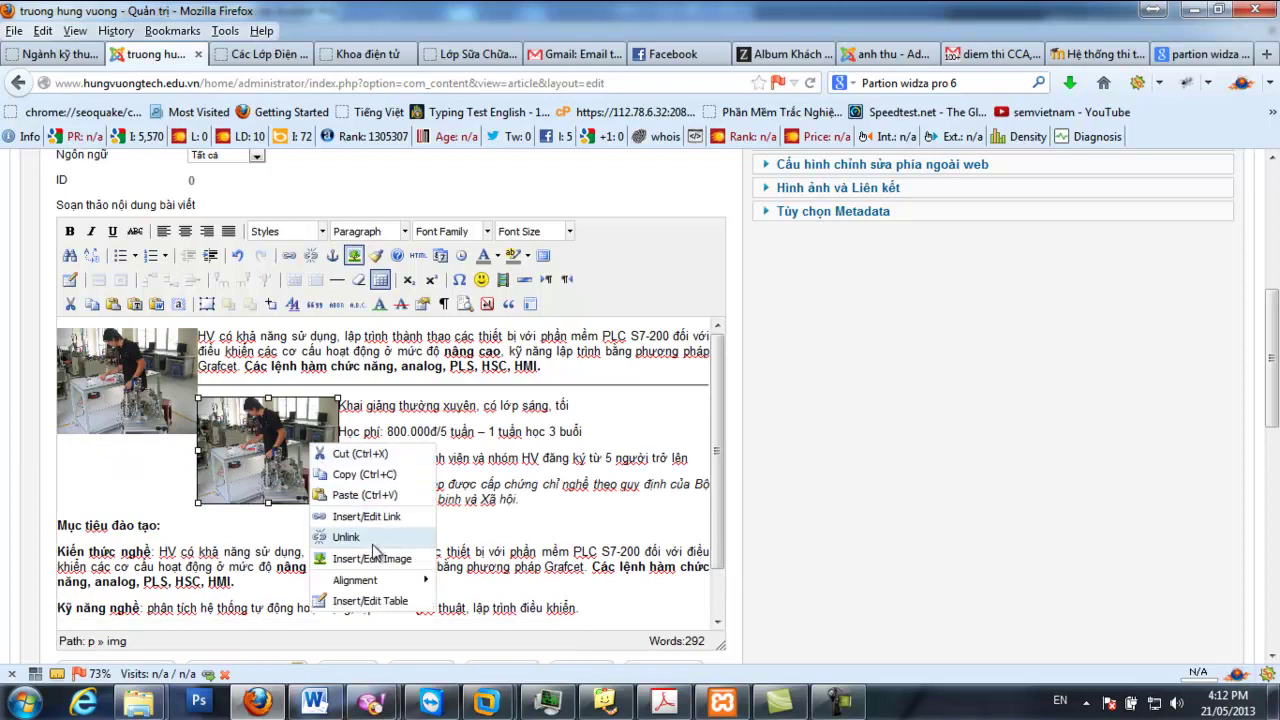
pyautogui.click(372, 559)
pyautogui.click(527, 263)
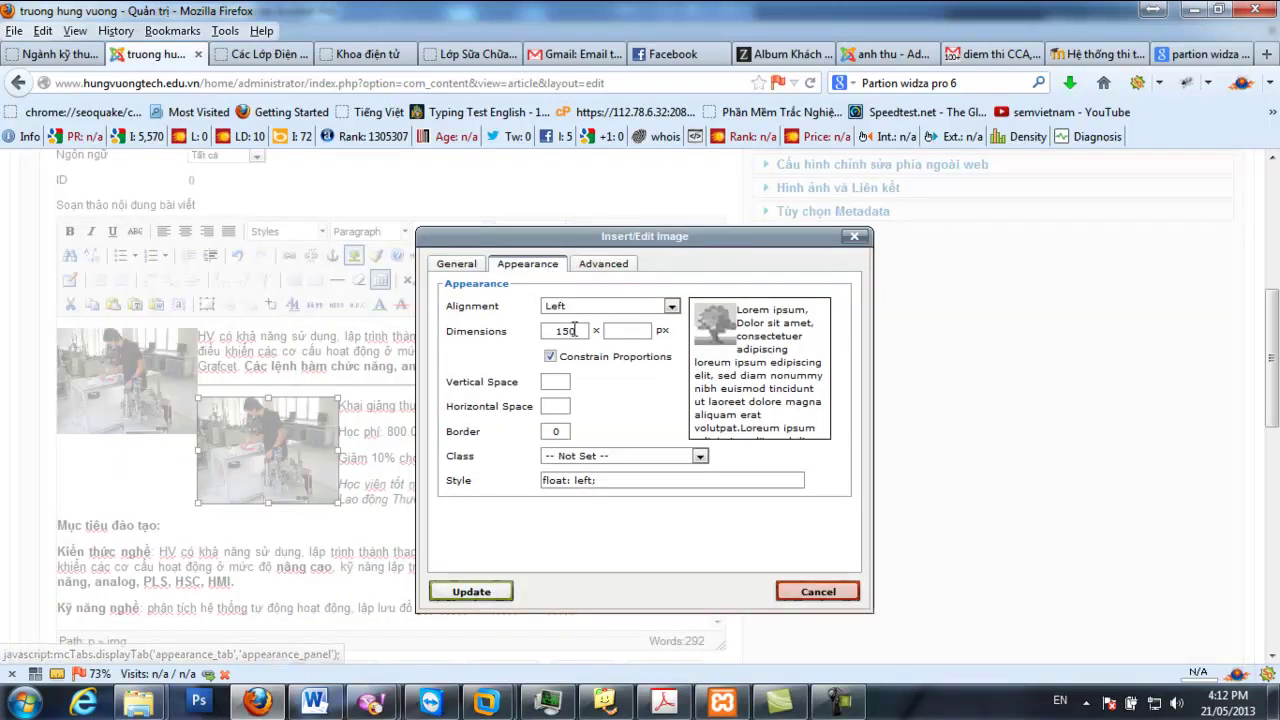
pyautogui.doubleClick(576, 335)
pyautogui.write('500')
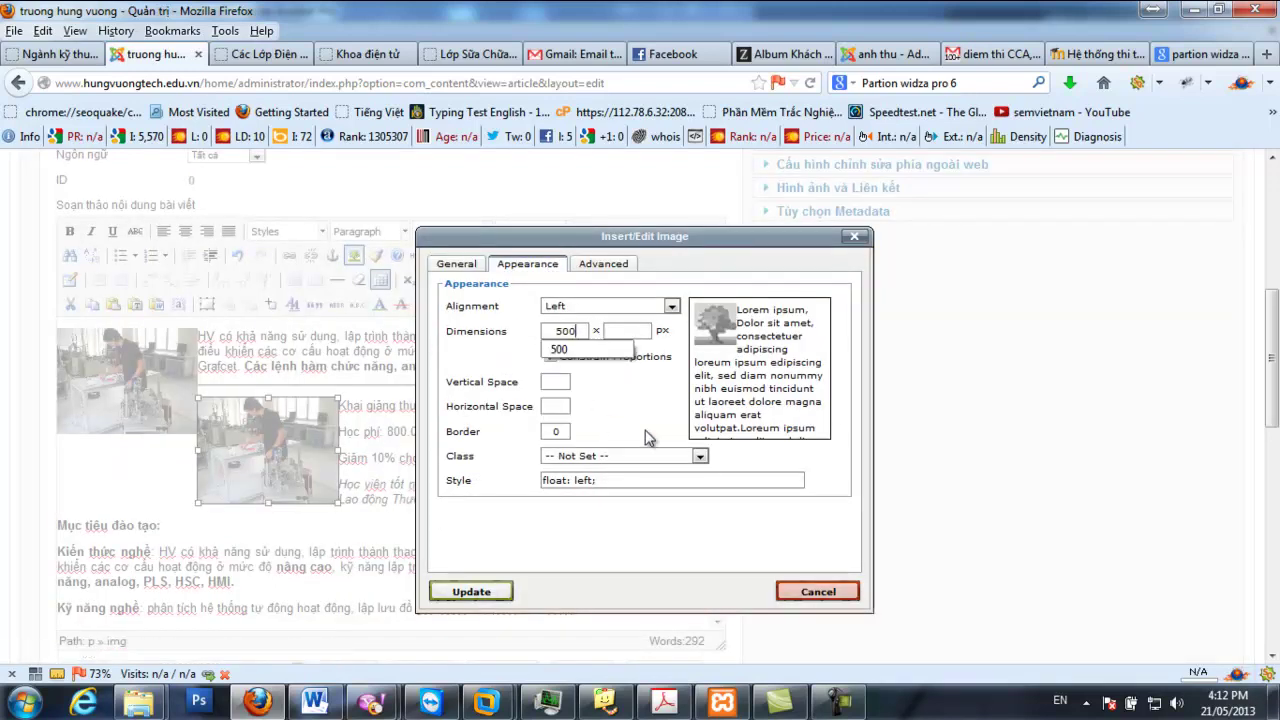
pyautogui.click(489, 592)
pyautogui.click(591, 452)
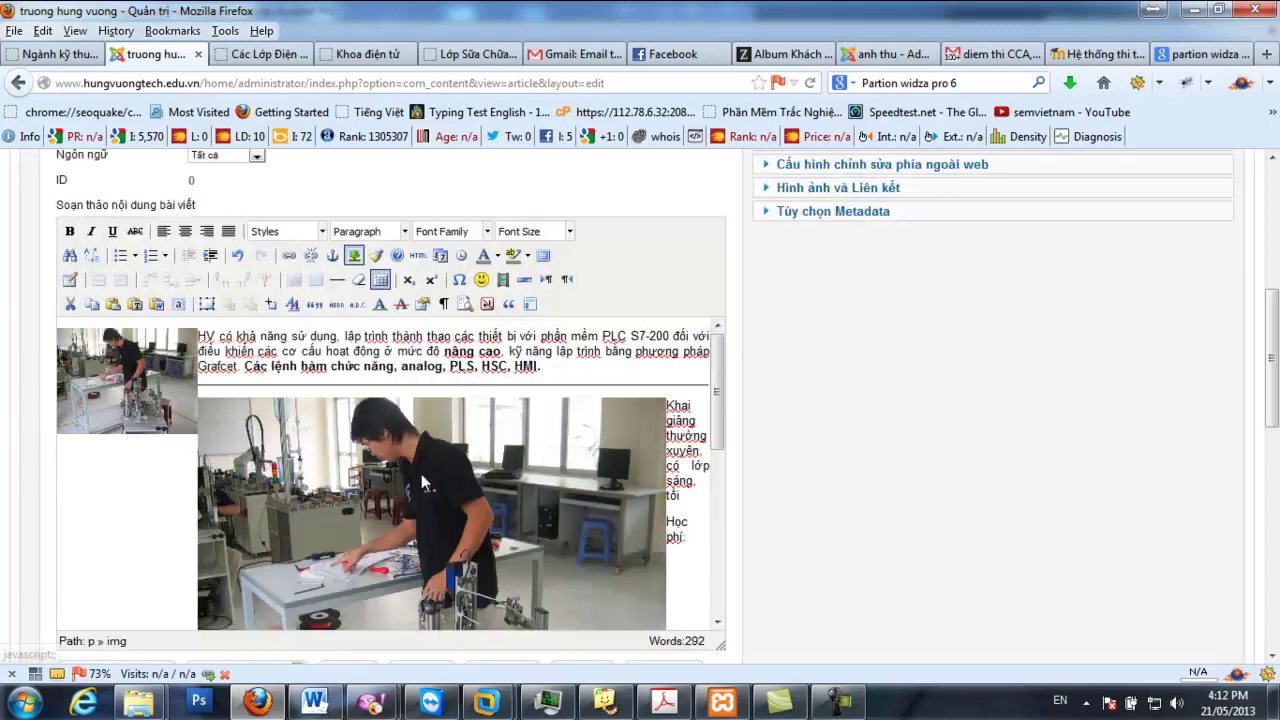
pyautogui.click(186, 232)
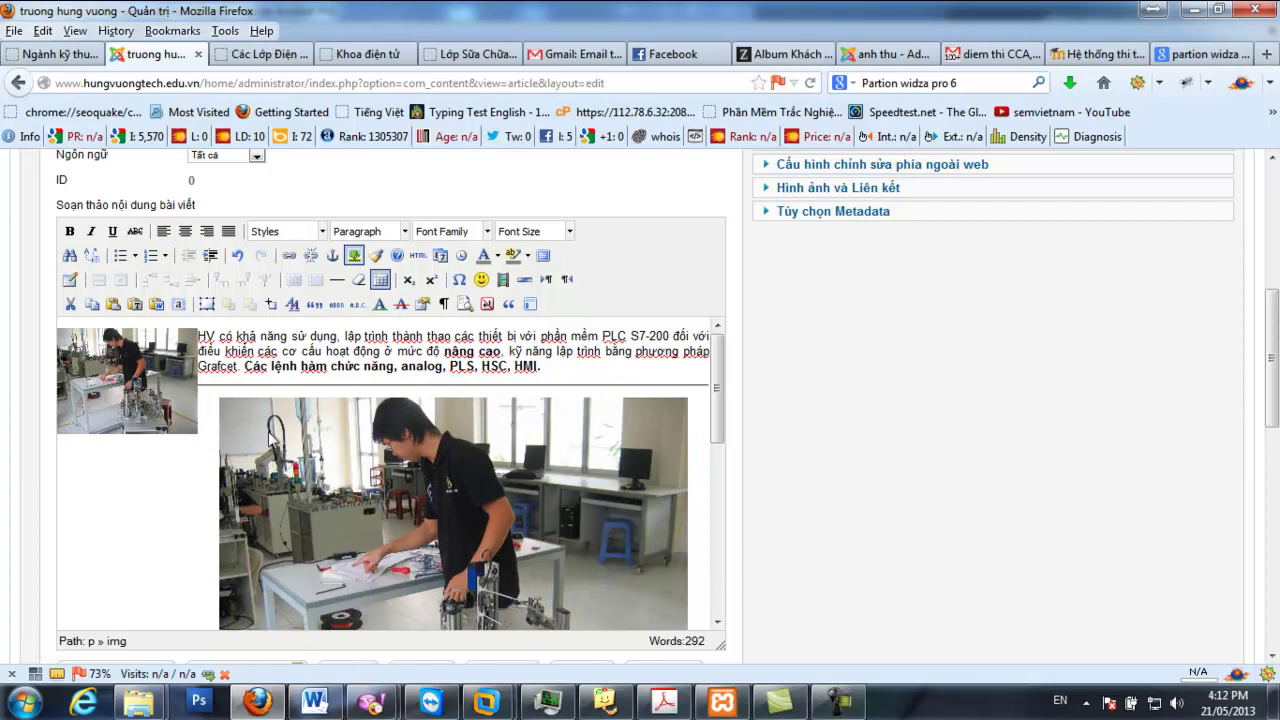
# Join the Học phí line to the end of the Khai giảng line and make the combined line bold
pyautogui.click(211, 401)
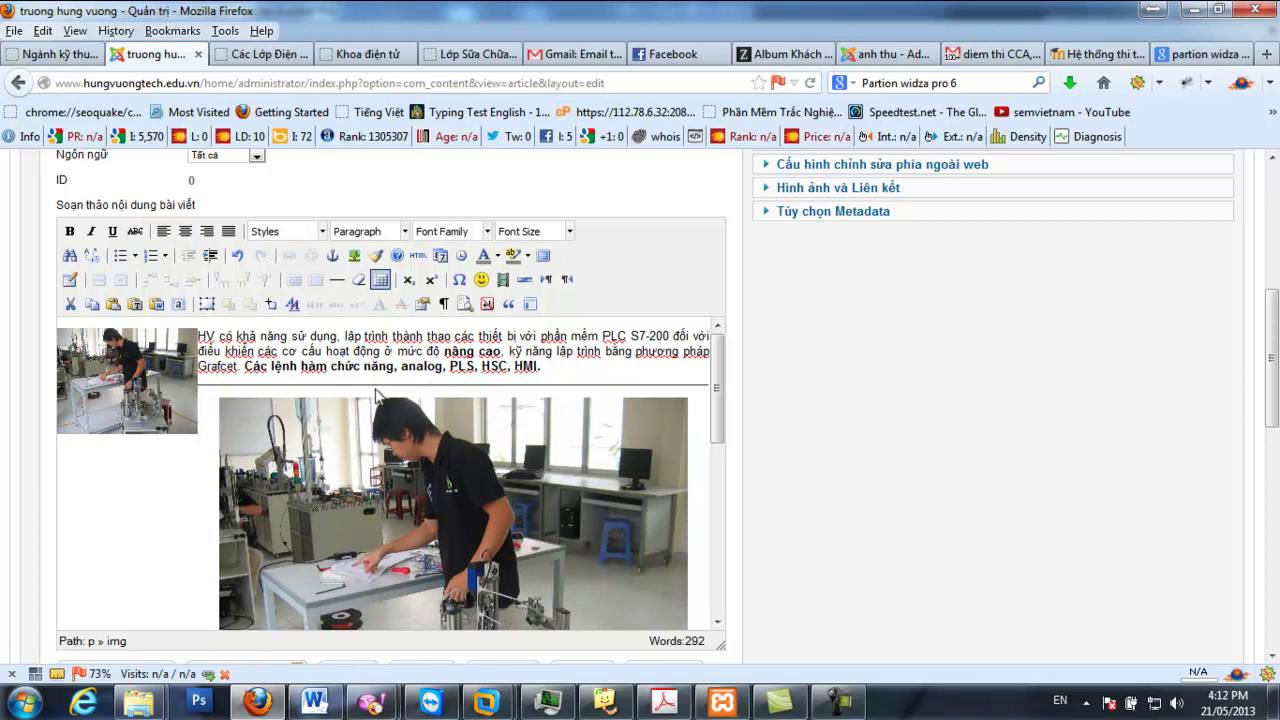
pyautogui.scroll(-5, 398, 451)
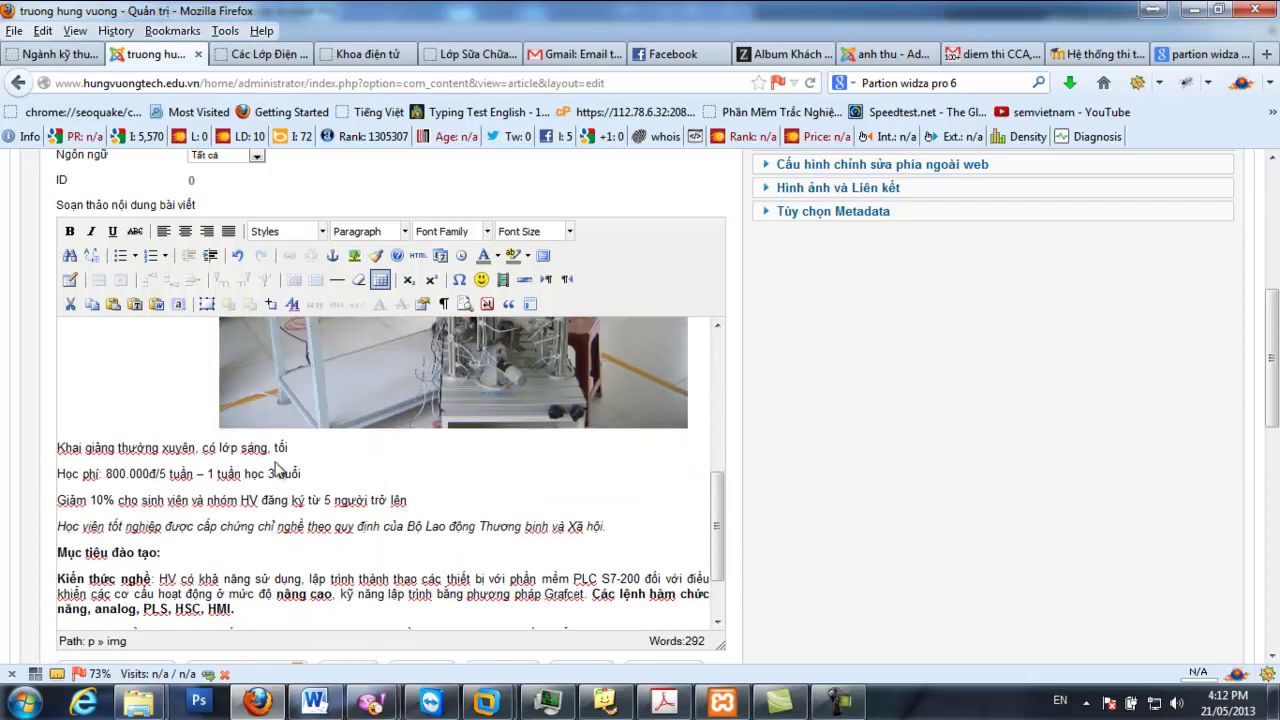
pyautogui.click(63, 481)
pyautogui.press('BackSpace')
pyautogui.moveTo(574, 455); pyautogui.dragTo(57, 449)
pyautogui.hotkey('ctrl', 'b')
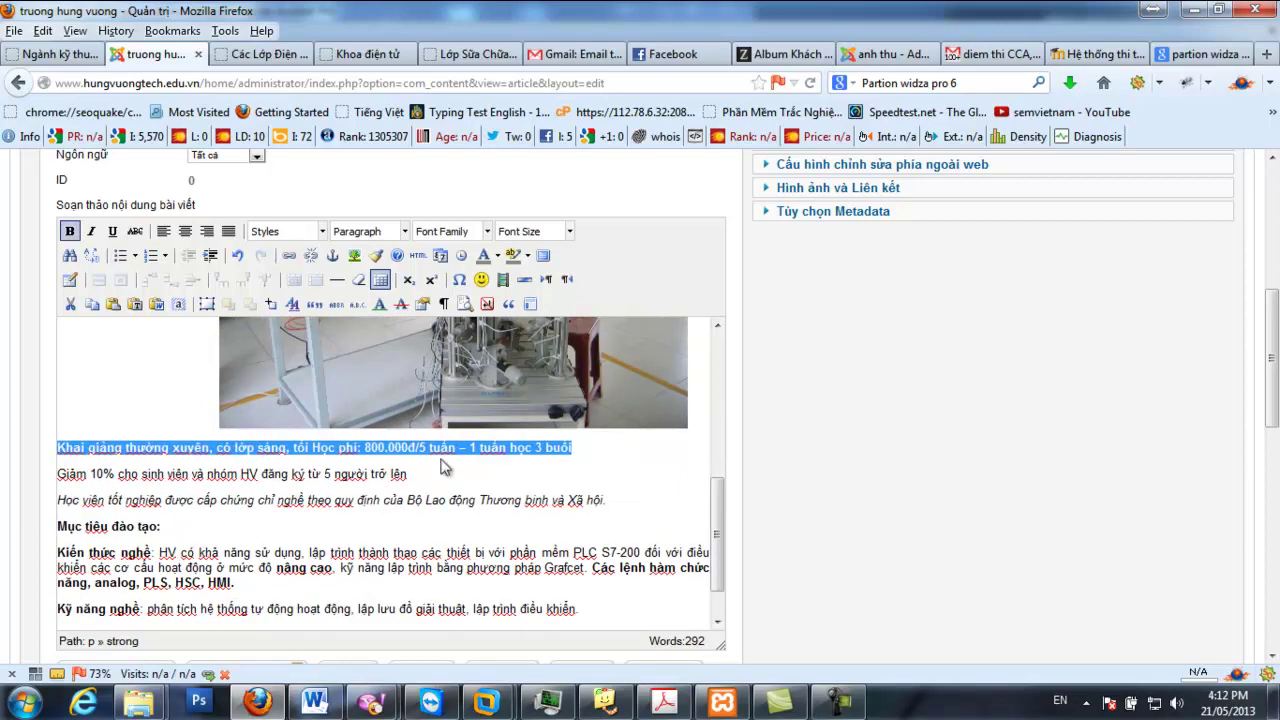
pyautogui.click(380, 451)
pyautogui.doubleClick(408, 452)
pyautogui.click(484, 452)
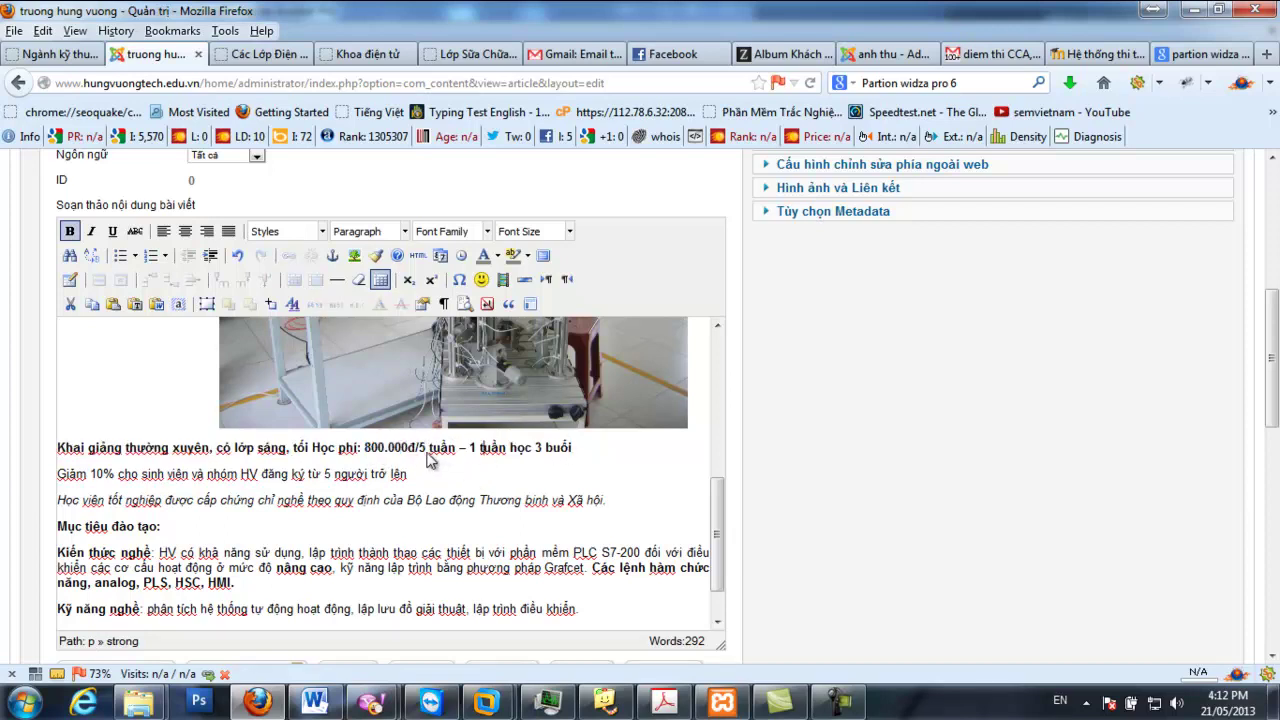
pyautogui.moveTo(415, 452); pyautogui.dragTo(330, 455)
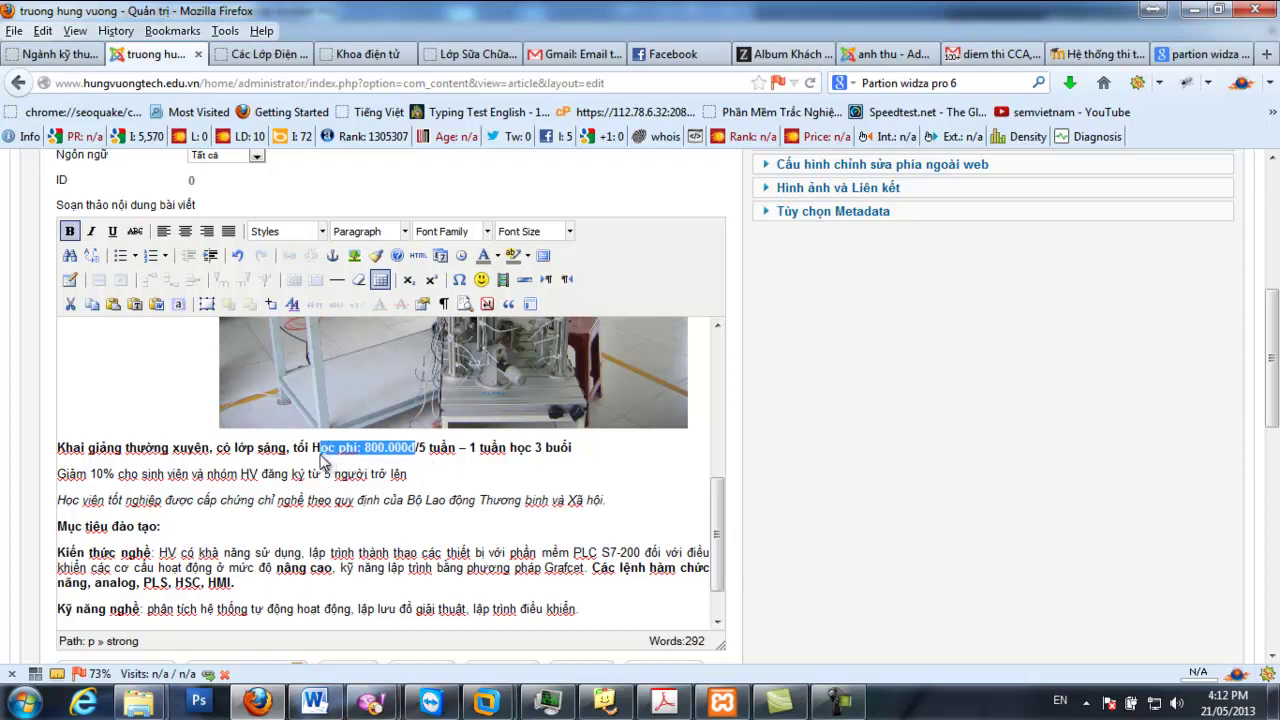
pyautogui.moveTo(317, 457); pyautogui.dragTo(318, 459)
# Copy the bold Khai giảng and Học phí line into a new line under the introduction, above the read-more break
pyautogui.moveTo(598, 455); pyautogui.dragTo(50, 455)
pyautogui.hotkey('ctrl', 'c')
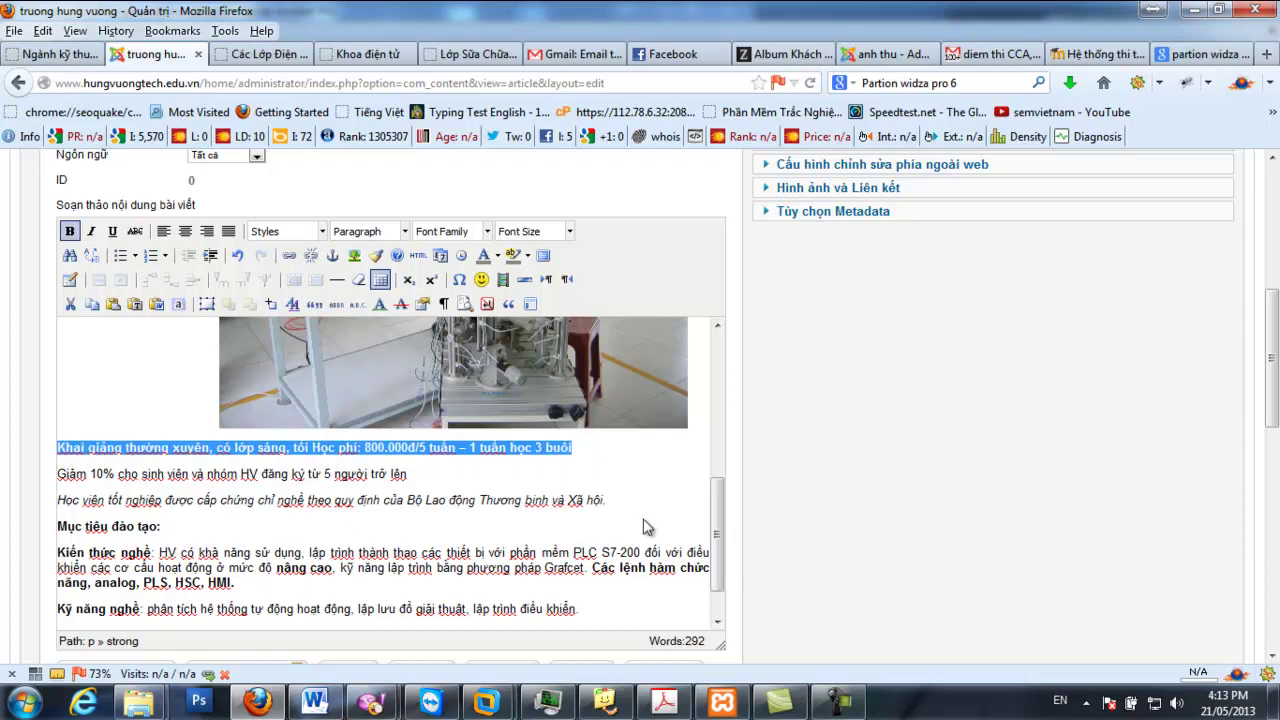
pyautogui.moveTo(716, 505); pyautogui.dragTo(714, 362)
pyautogui.click(573, 378)
pyautogui.press('Return')
pyautogui.hotkey('ctrl', 'v')
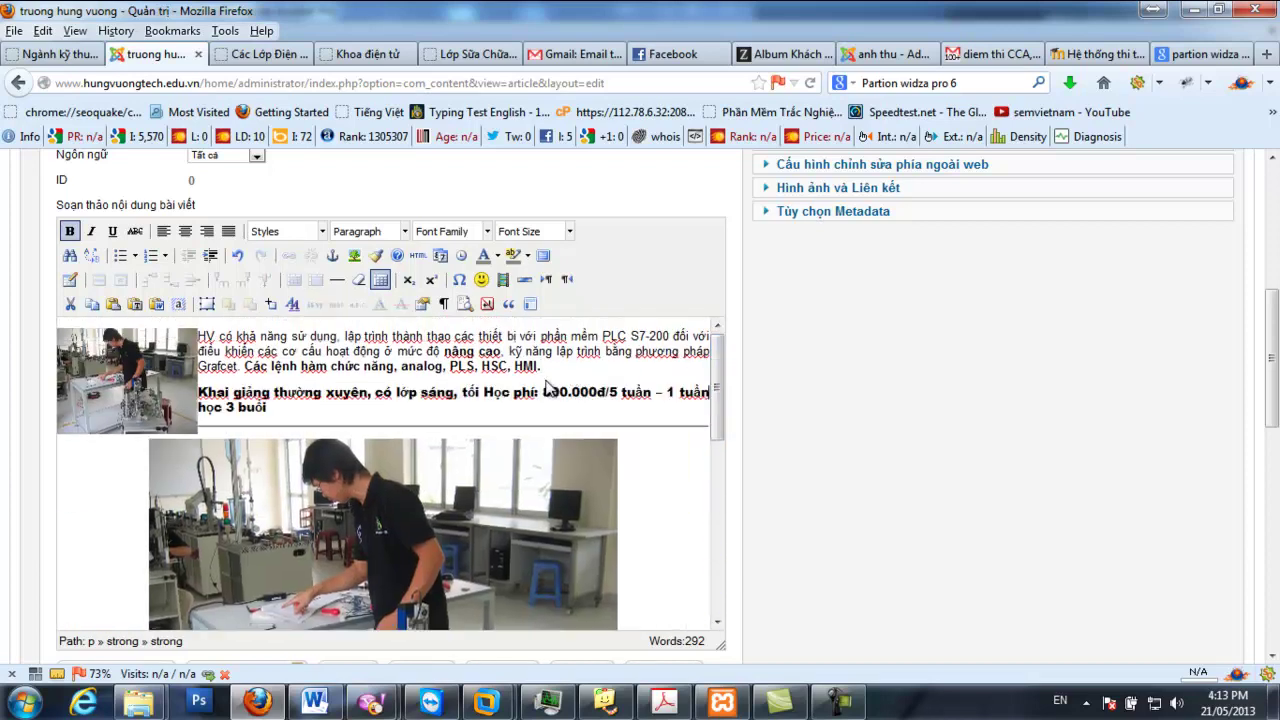
# Clear the doubled bold formatting from the pasted Khai giảng and Học phí line and reapply bold once
pyautogui.moveTo(295, 420); pyautogui.dragTo(200, 398)
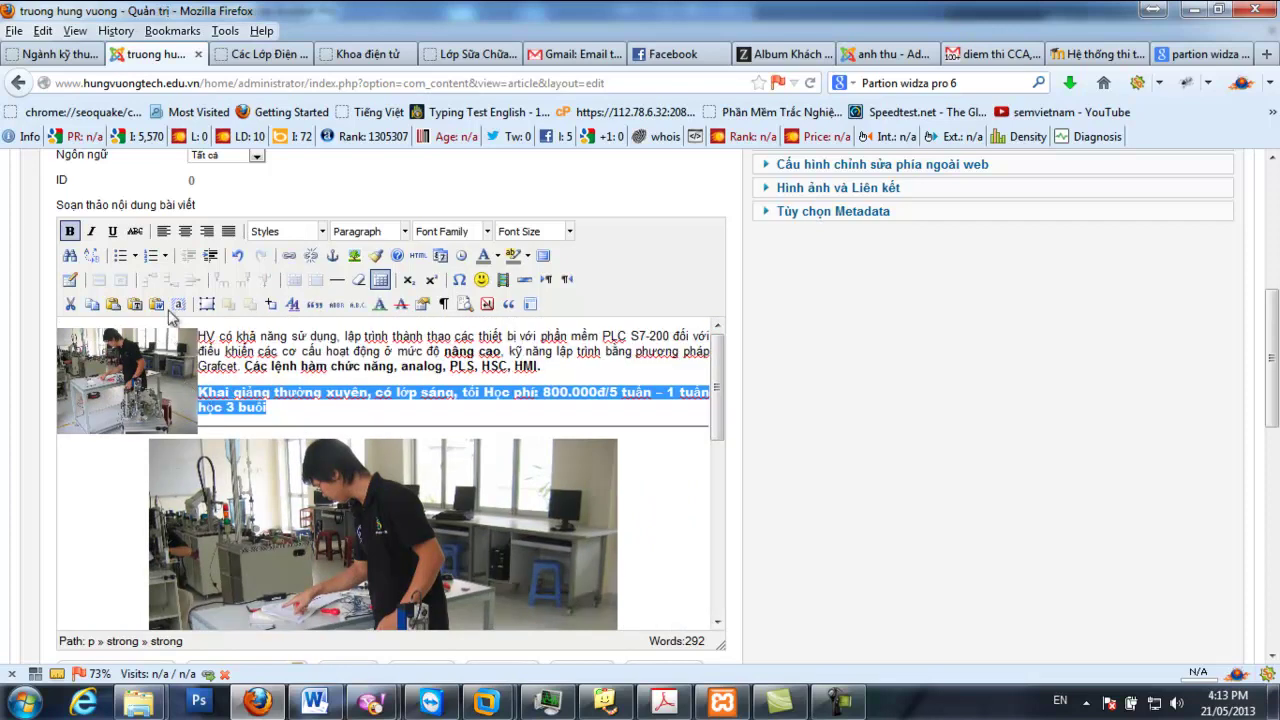
pyautogui.click(79, 237)
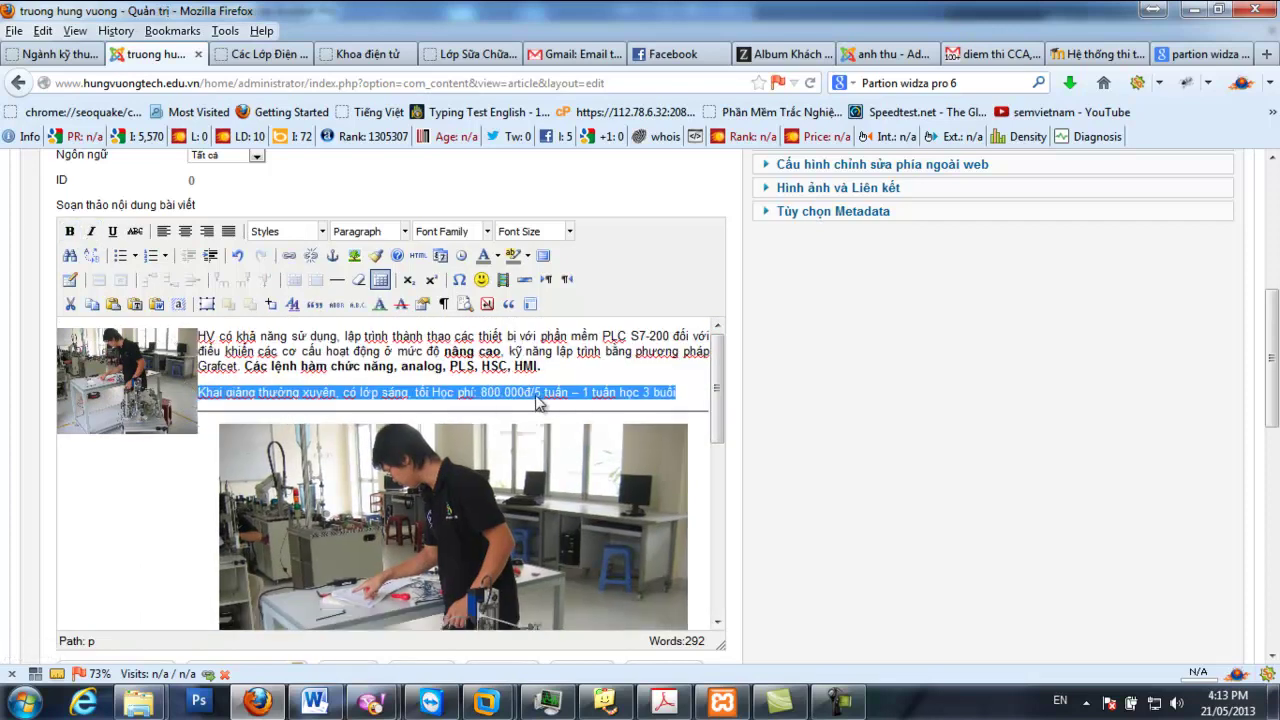
pyautogui.hotkey('ctrl', 'b')
pyautogui.click(358, 422)
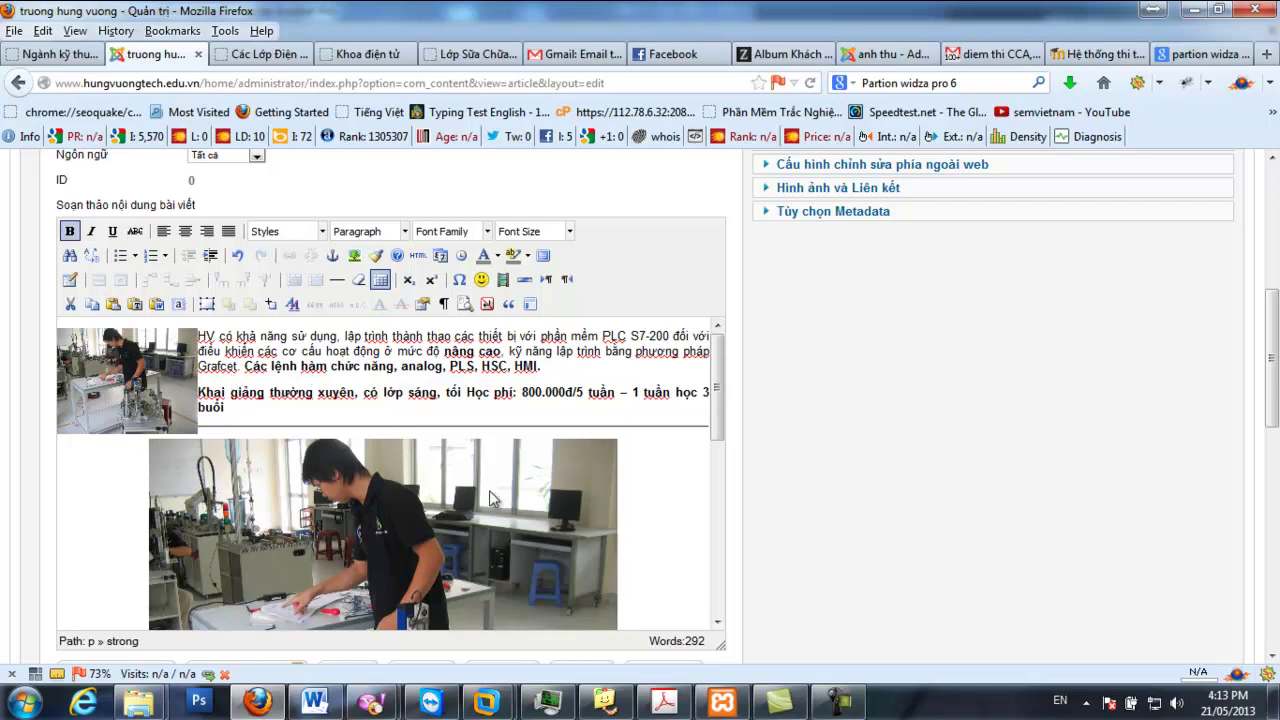
pyautogui.tripleClick(240, 420)
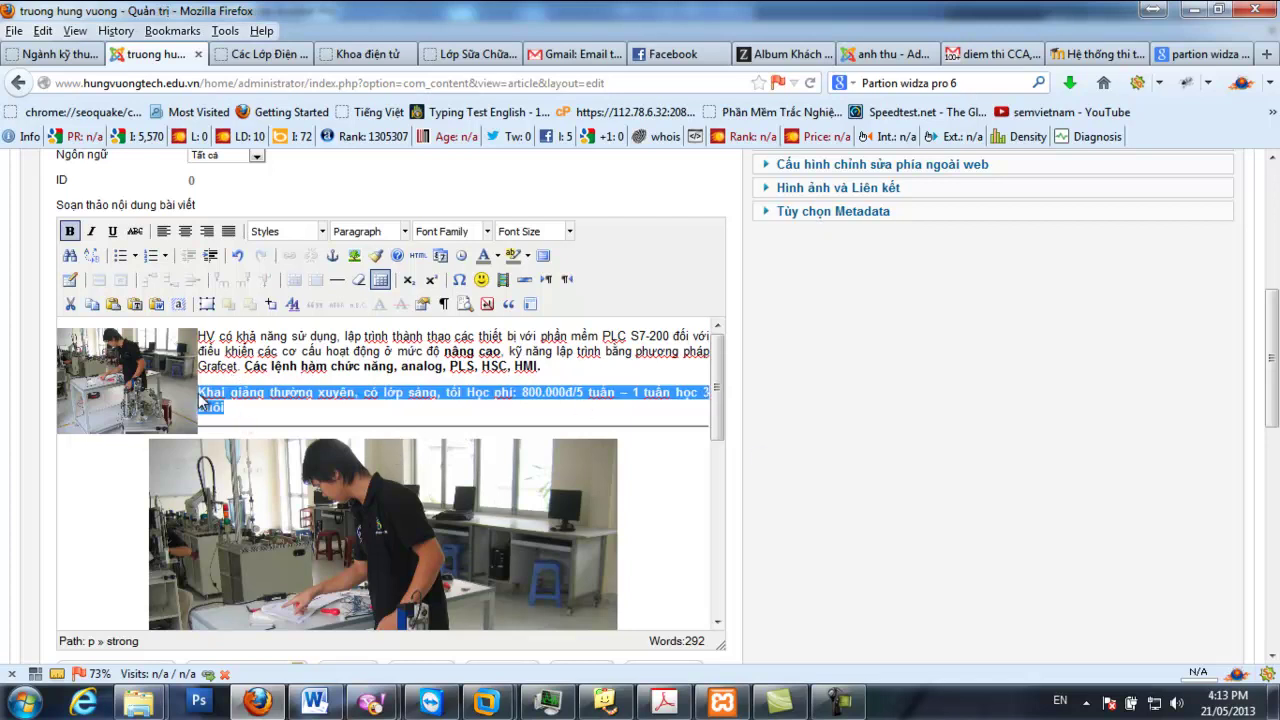
pyautogui.click(238, 440)
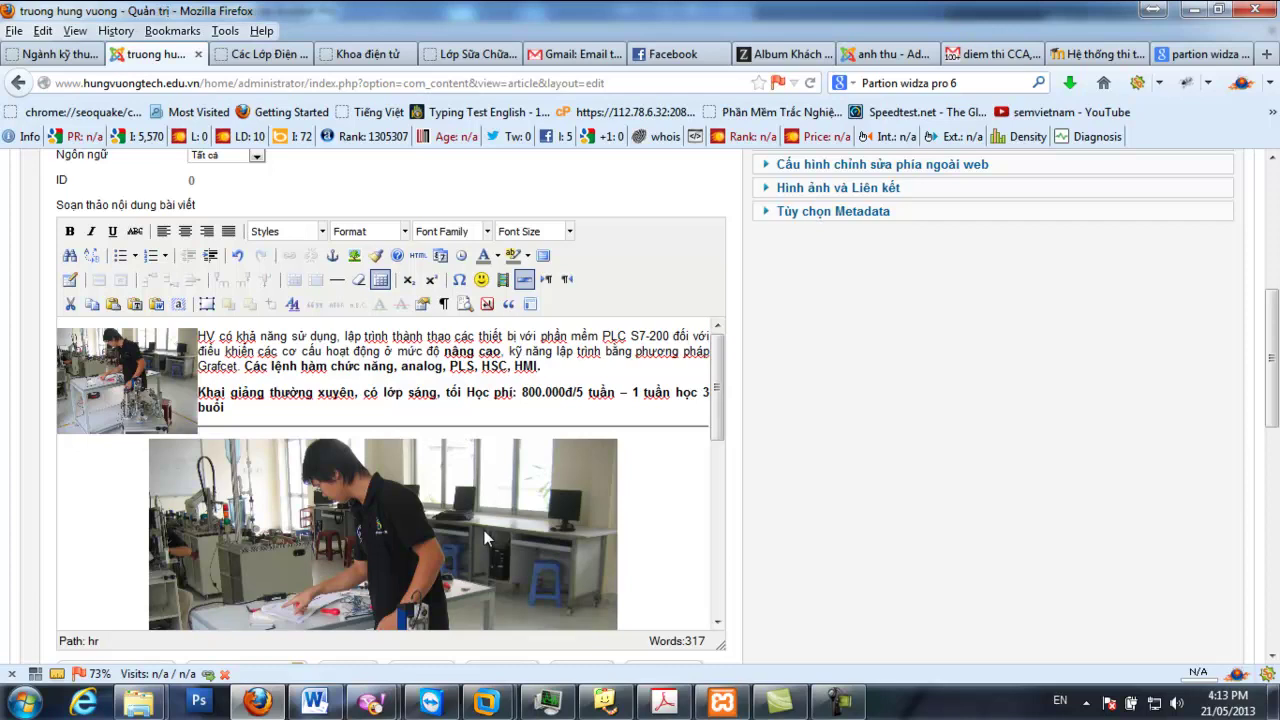
pyautogui.click(662, 472)
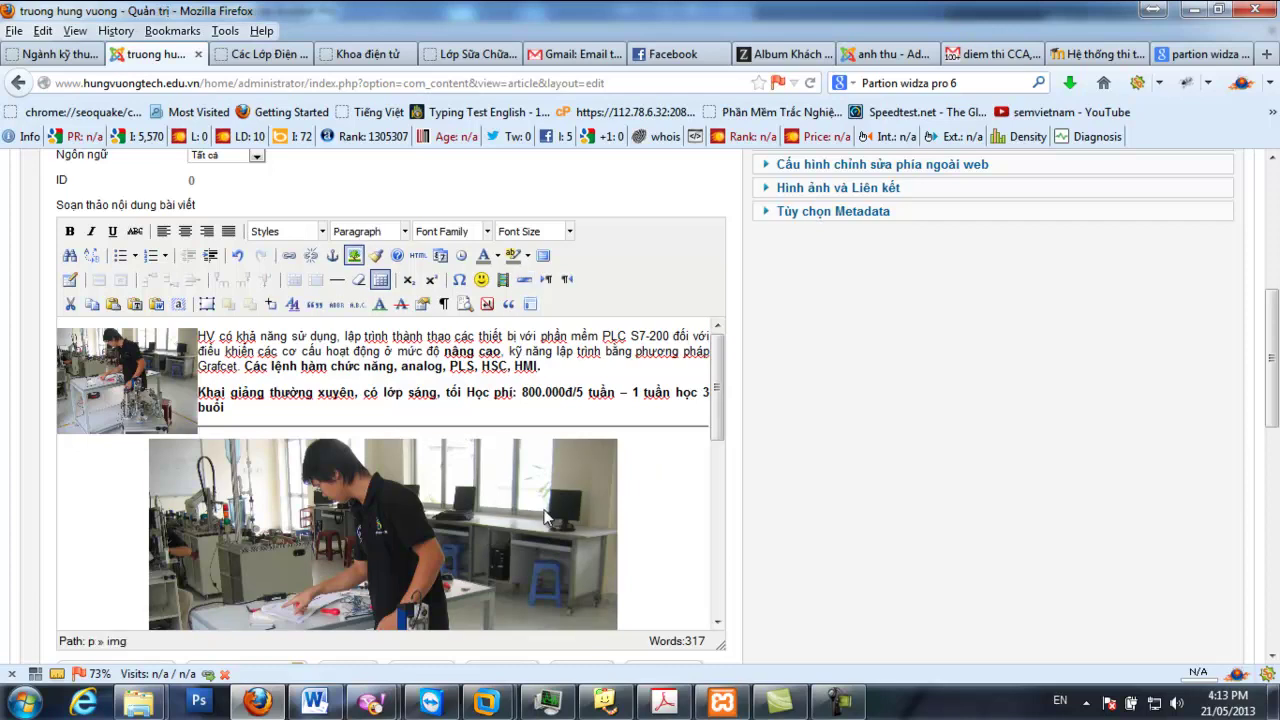
pyautogui.scroll(5, 490, 525)
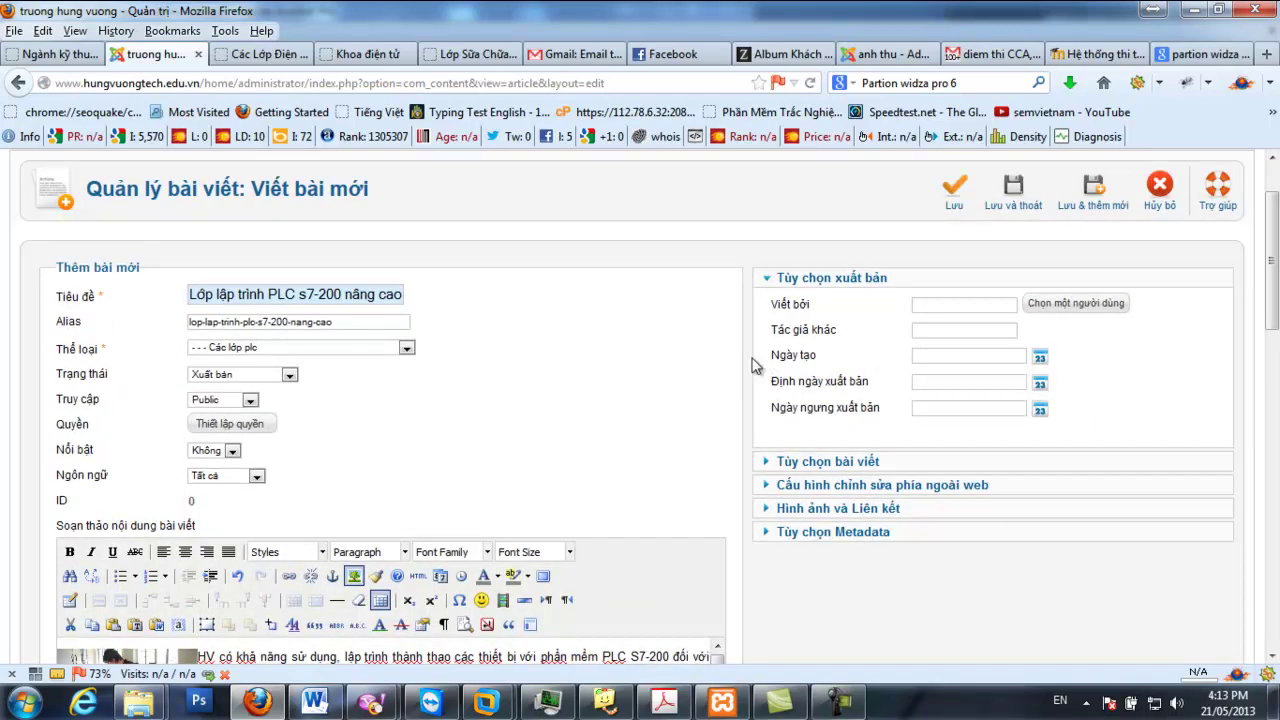
# Review the new article's content down to the final lines and save the article
pyautogui.scroll(-10, 533, 390)
pyautogui.scroll(-2, 533, 390)
pyautogui.scroll(5, 606, 269)
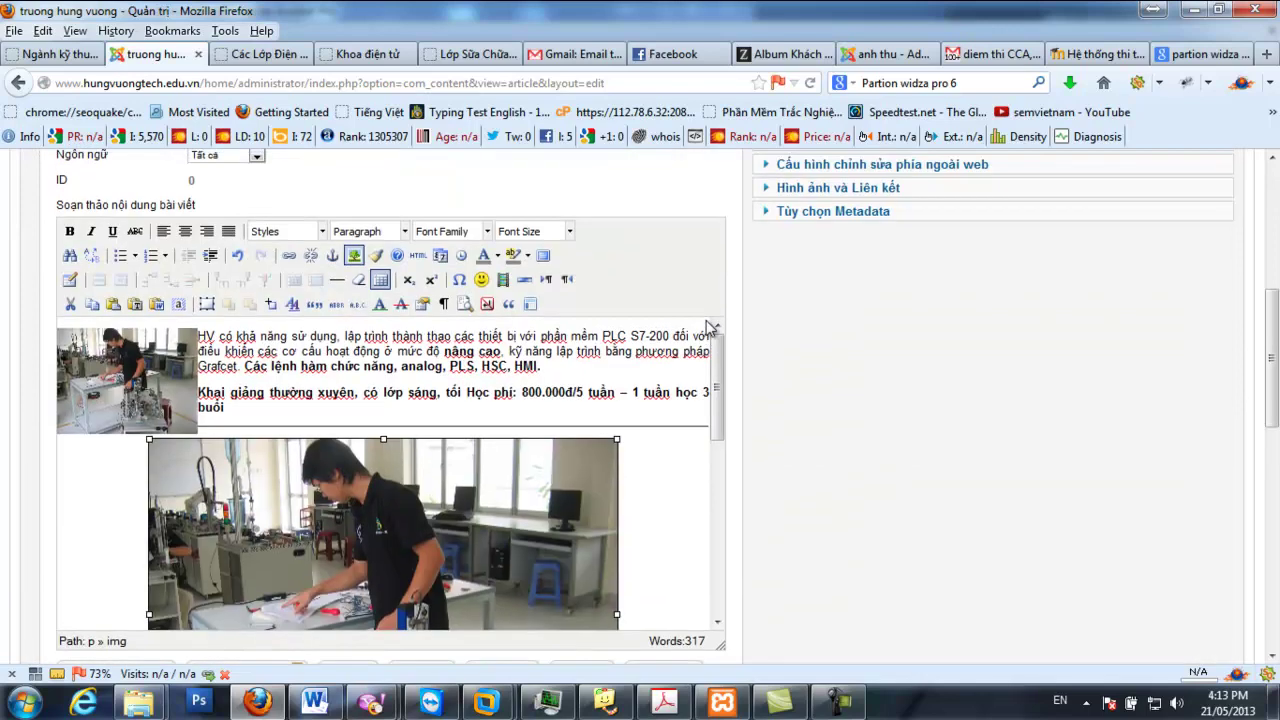
pyautogui.moveTo(717, 412); pyautogui.dragTo(723, 583)
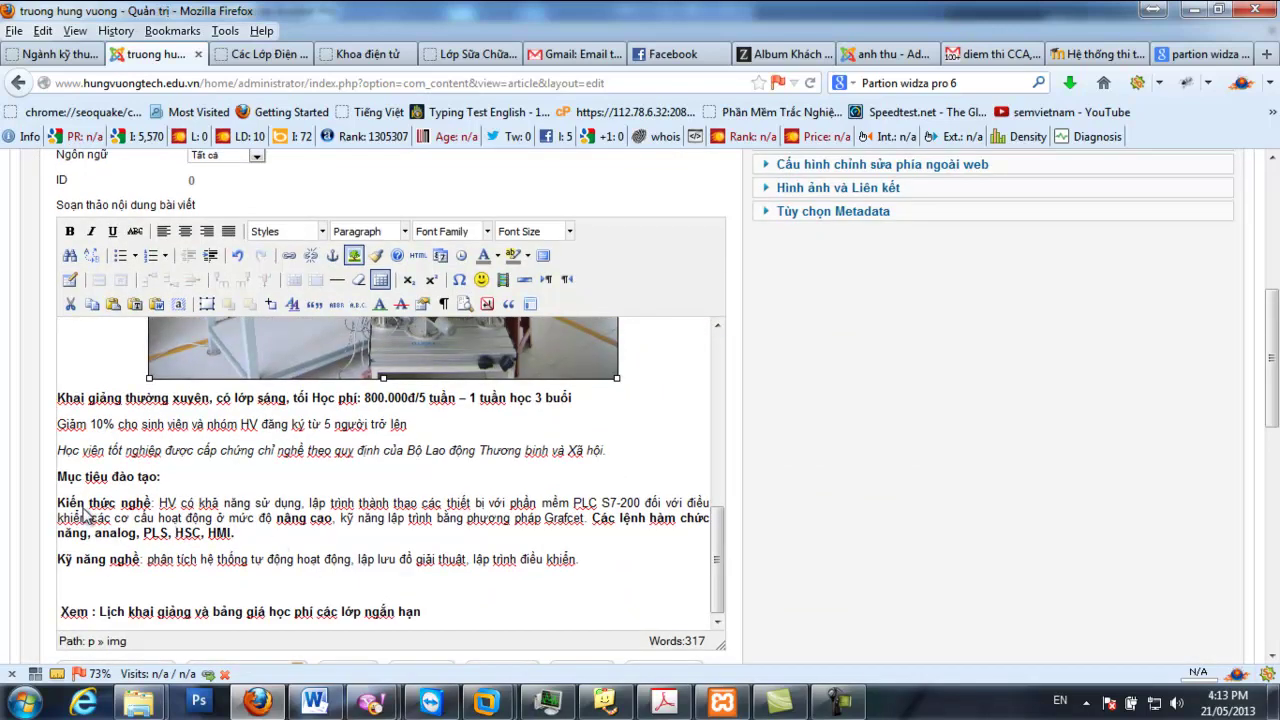
pyautogui.scroll(3, 436, 541)
pyautogui.scroll(5, 971, 374)
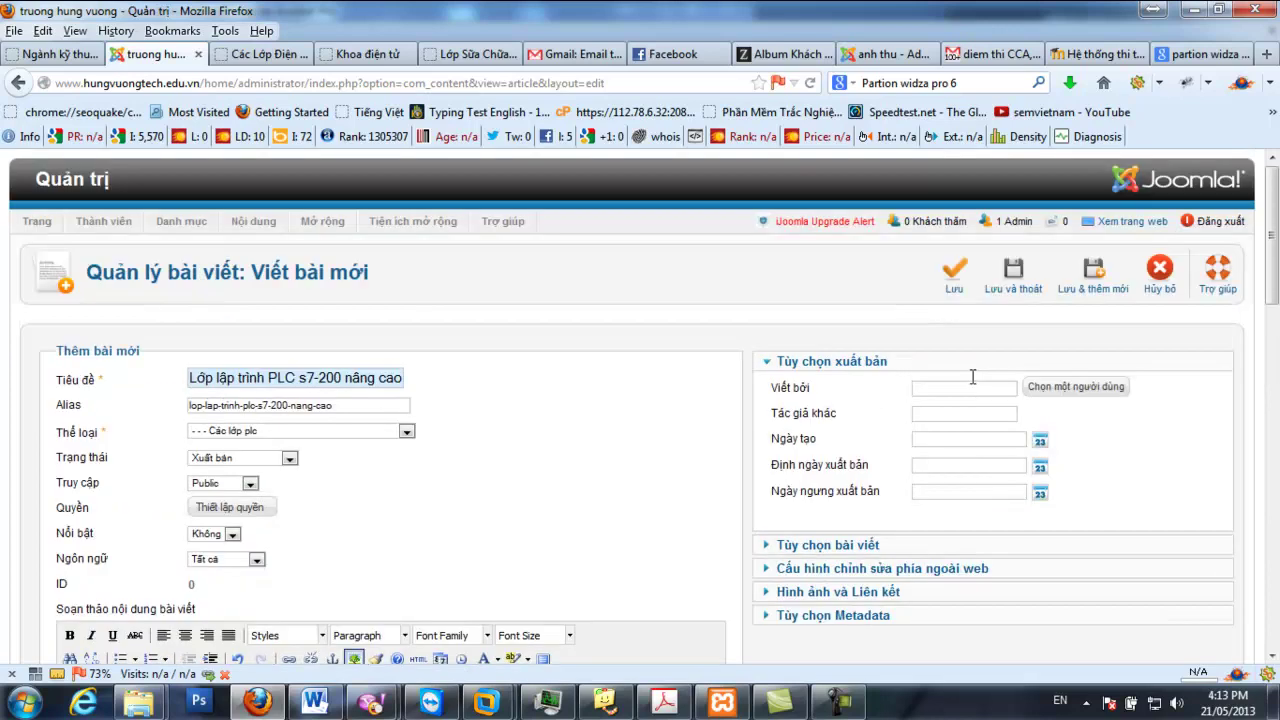
pyautogui.click(956, 284)
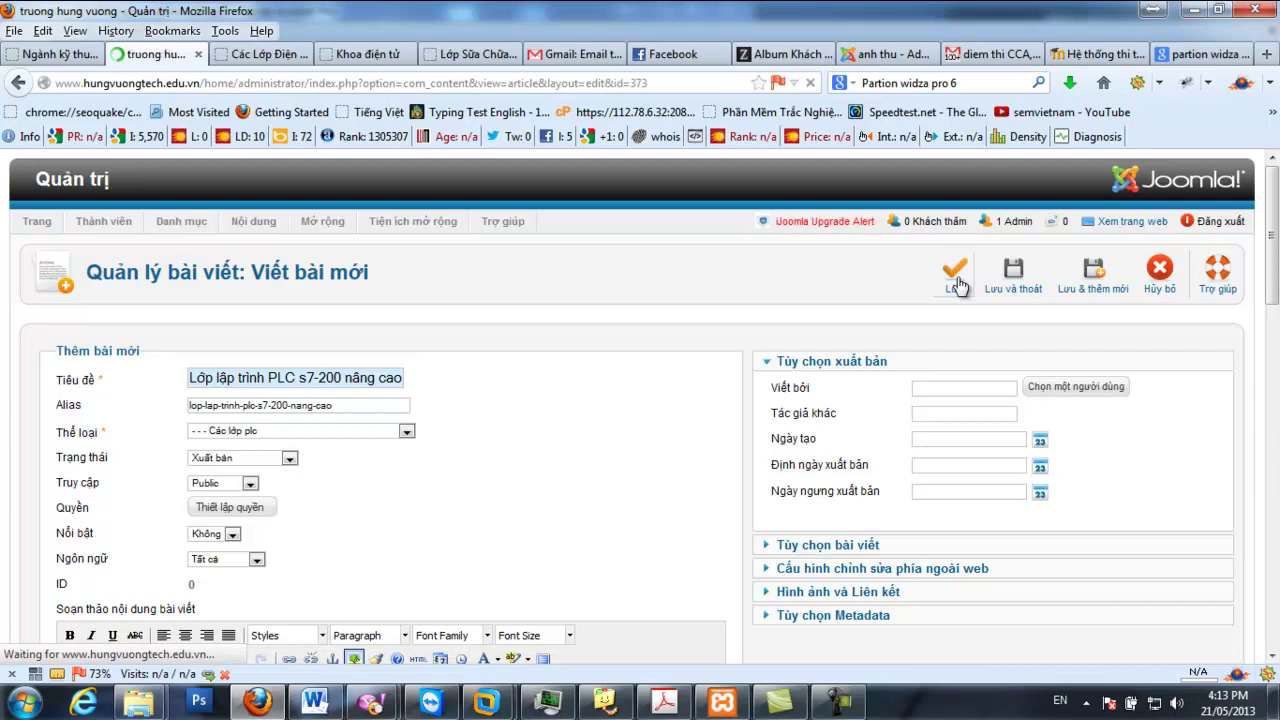
# Put the text following Kiến thức nghề on its own line and indent it together with the Kỹ năng nghề line
pyautogui.scroll(-7, 465, 366)
pyautogui.scroll(-5, 465, 366)
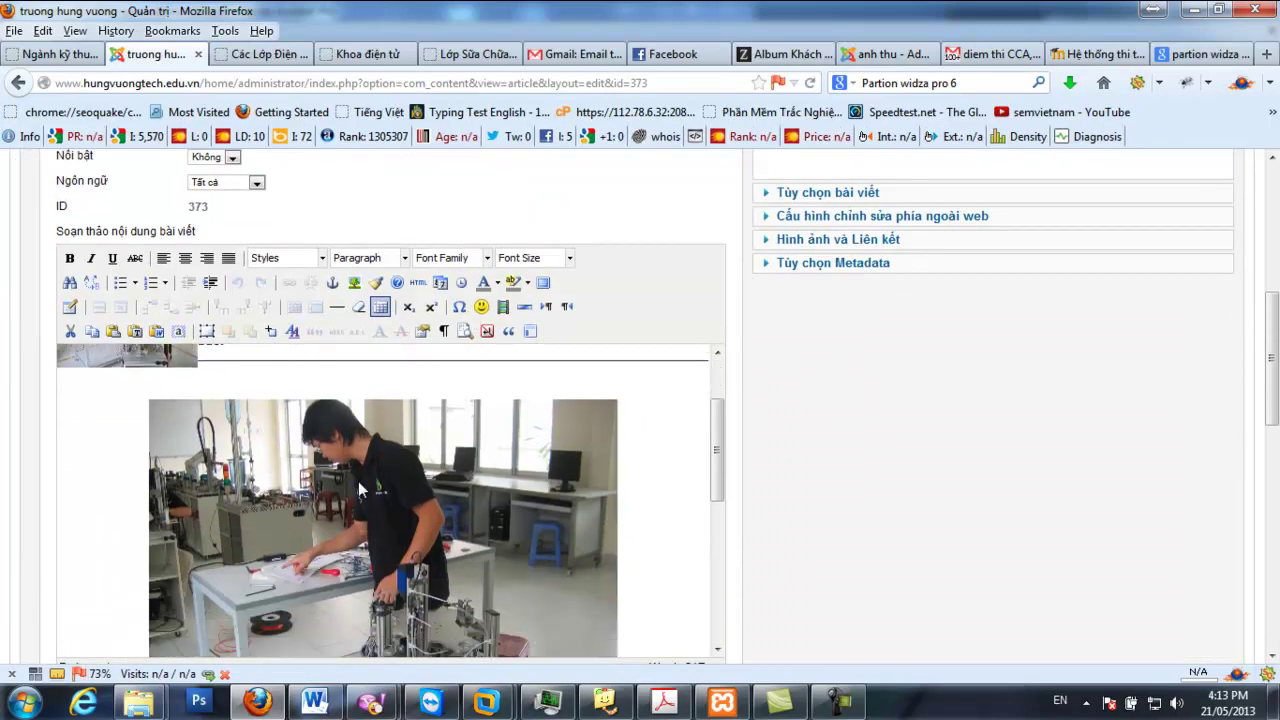
pyautogui.moveTo(133, 498); pyautogui.dragTo(236, 569)
pyautogui.click(320, 578)
pyautogui.moveTo(590, 587); pyautogui.dragTo(163, 533)
pyautogui.click(166, 536)
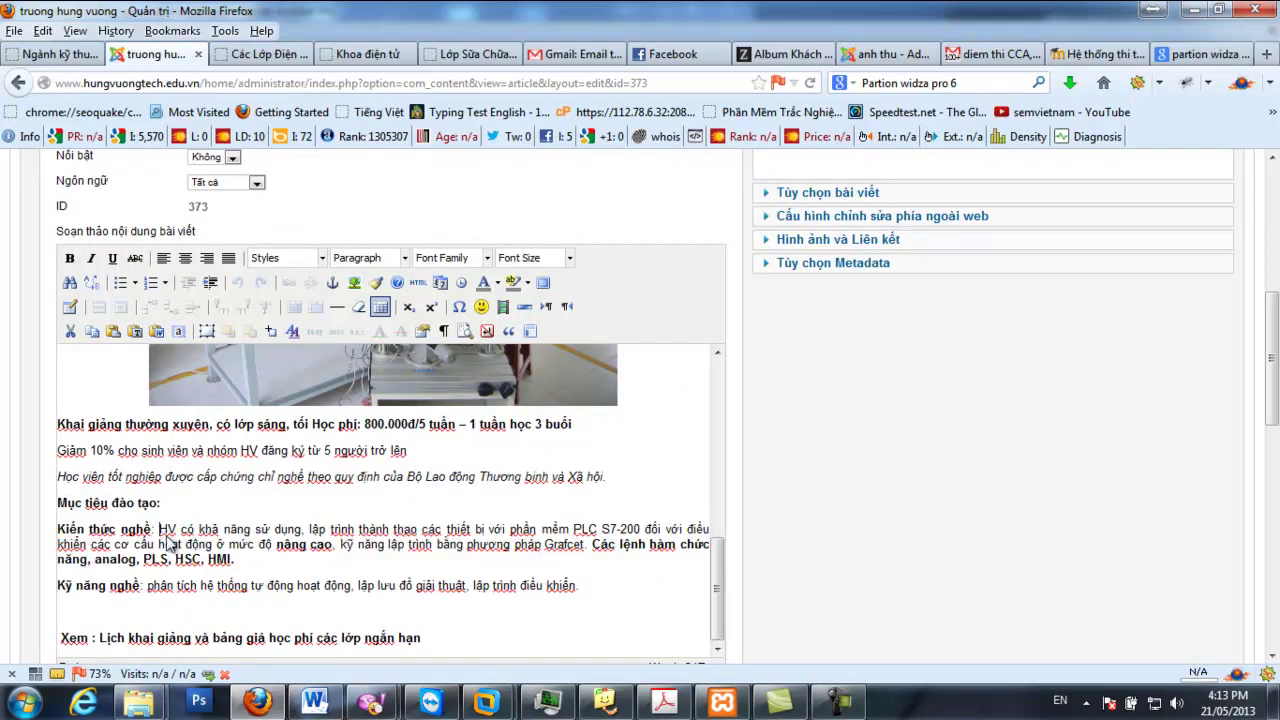
pyautogui.press('Return')
pyautogui.moveTo(584, 612); pyautogui.dragTo(55, 548)
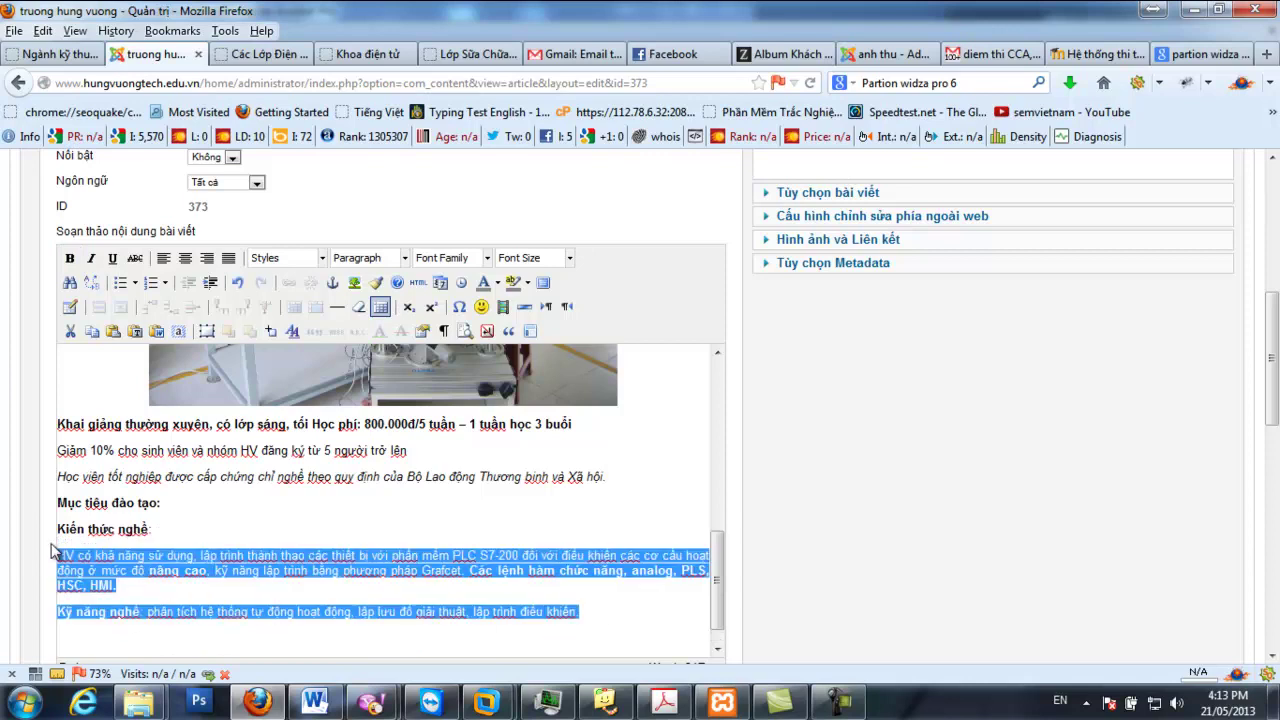
pyautogui.click(209, 283)
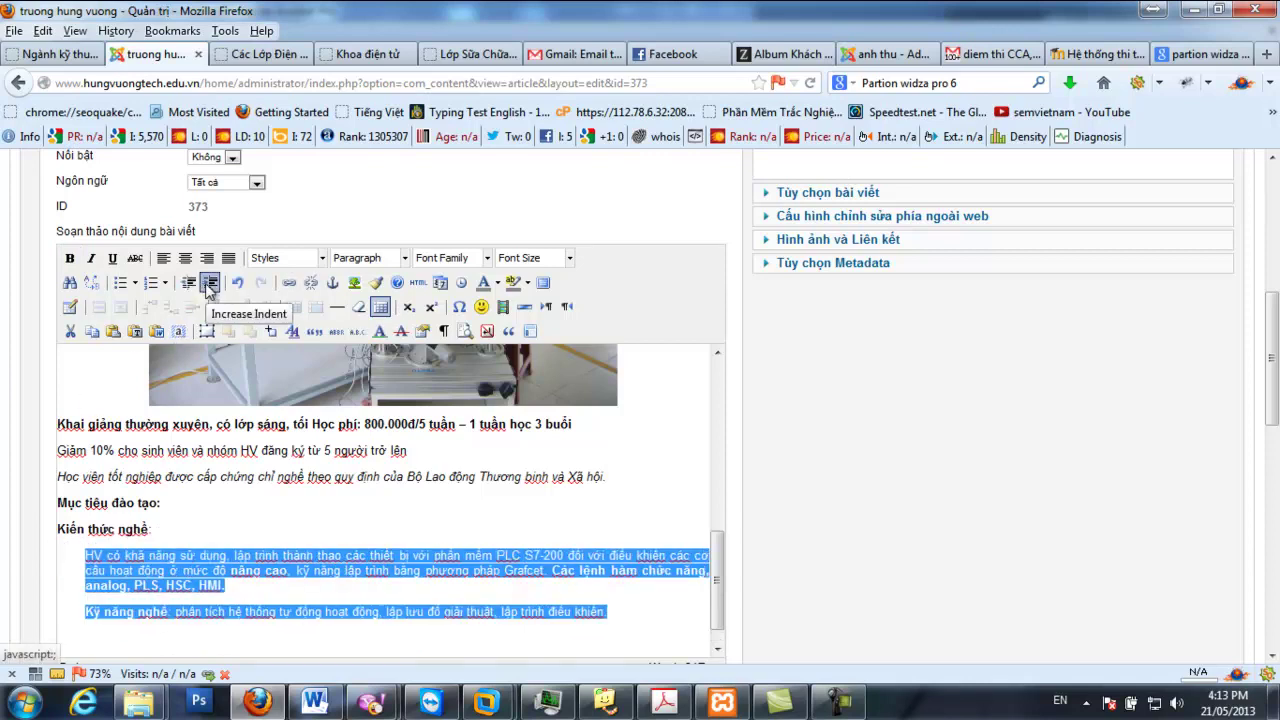
# Remove the indent from the Kỹ năng nghề line so it aligns with the Kiến thức nghề heading
pyautogui.scroll(-3, 139, 440)
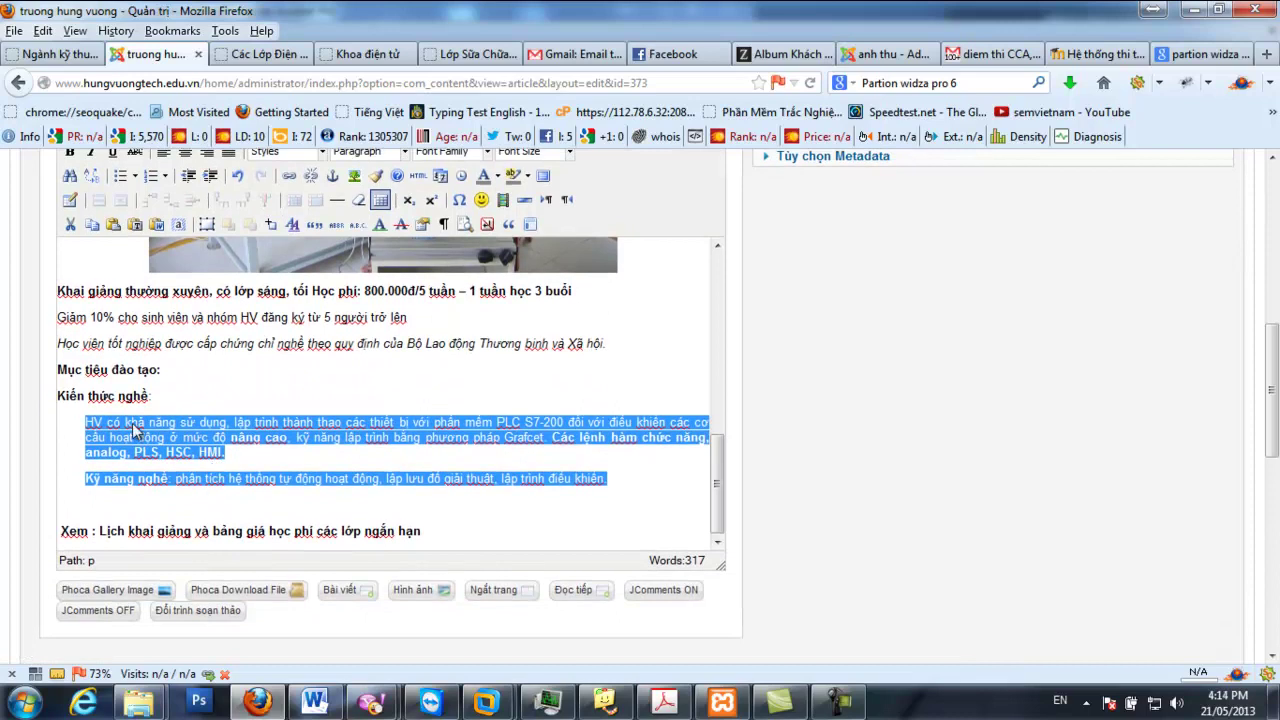
pyautogui.click(100, 402)
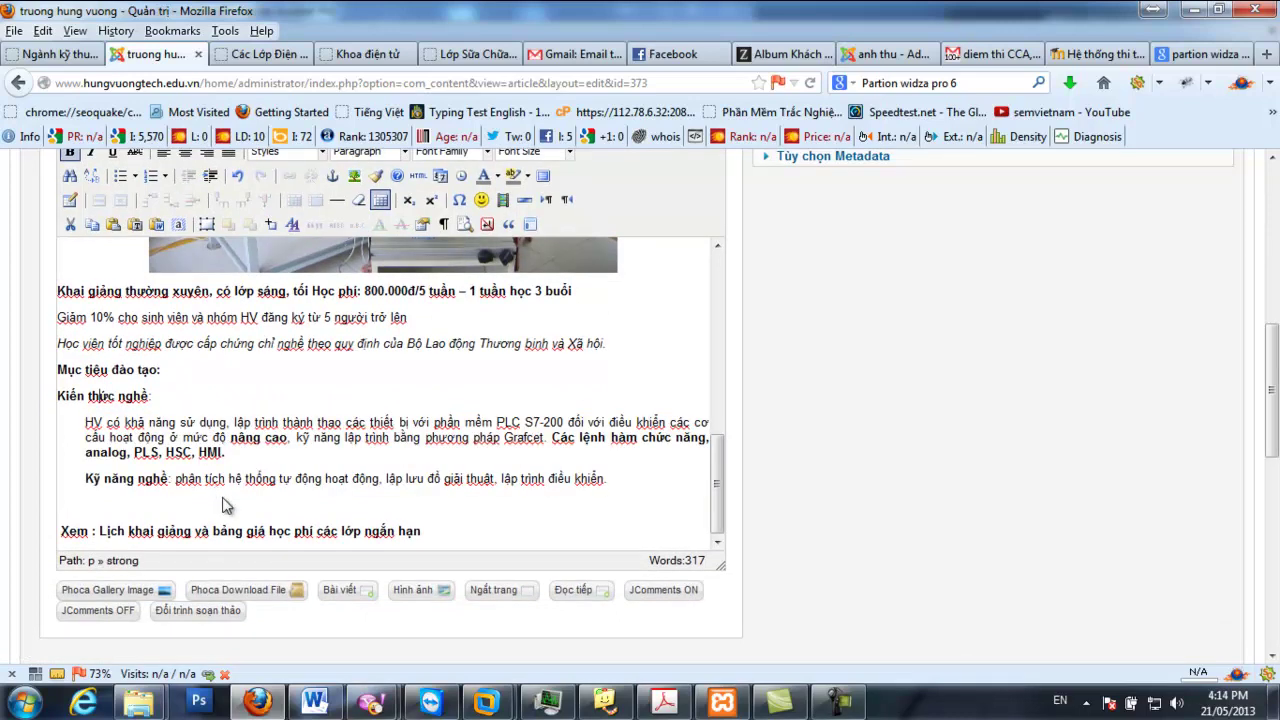
pyautogui.moveTo(620, 480); pyautogui.dragTo(92, 483)
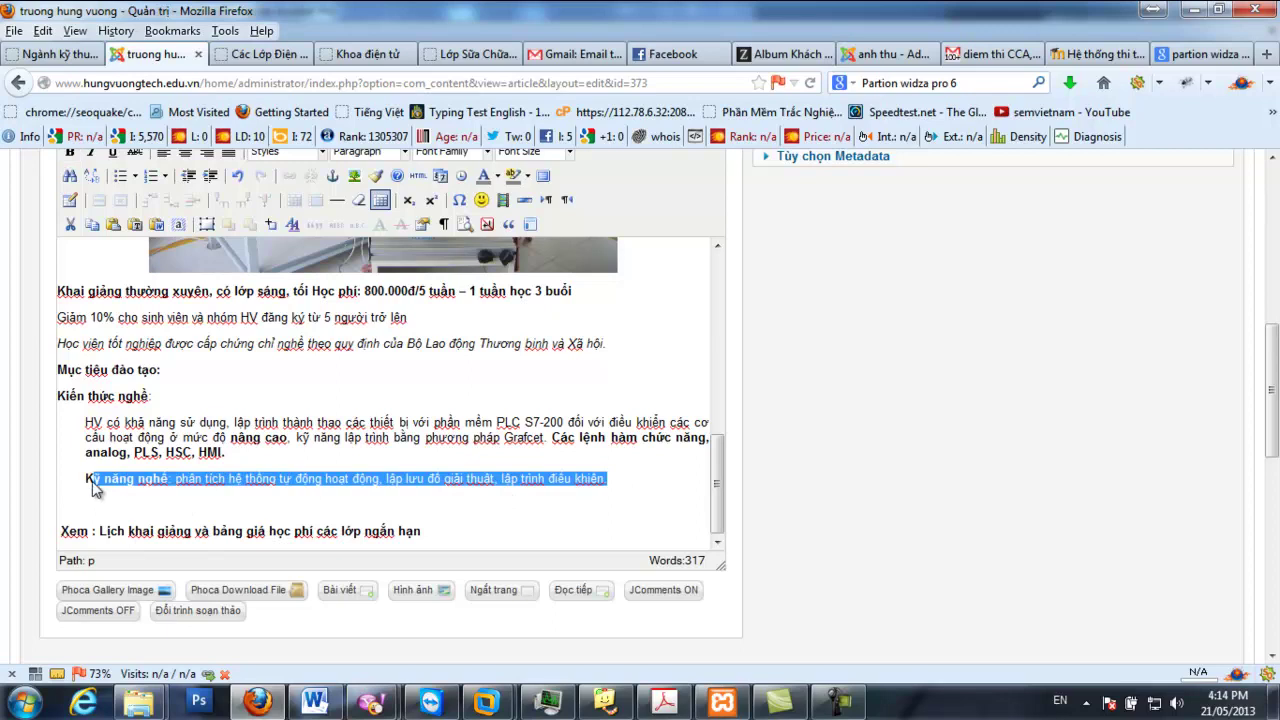
pyautogui.click(188, 176)
pyautogui.click(146, 482)
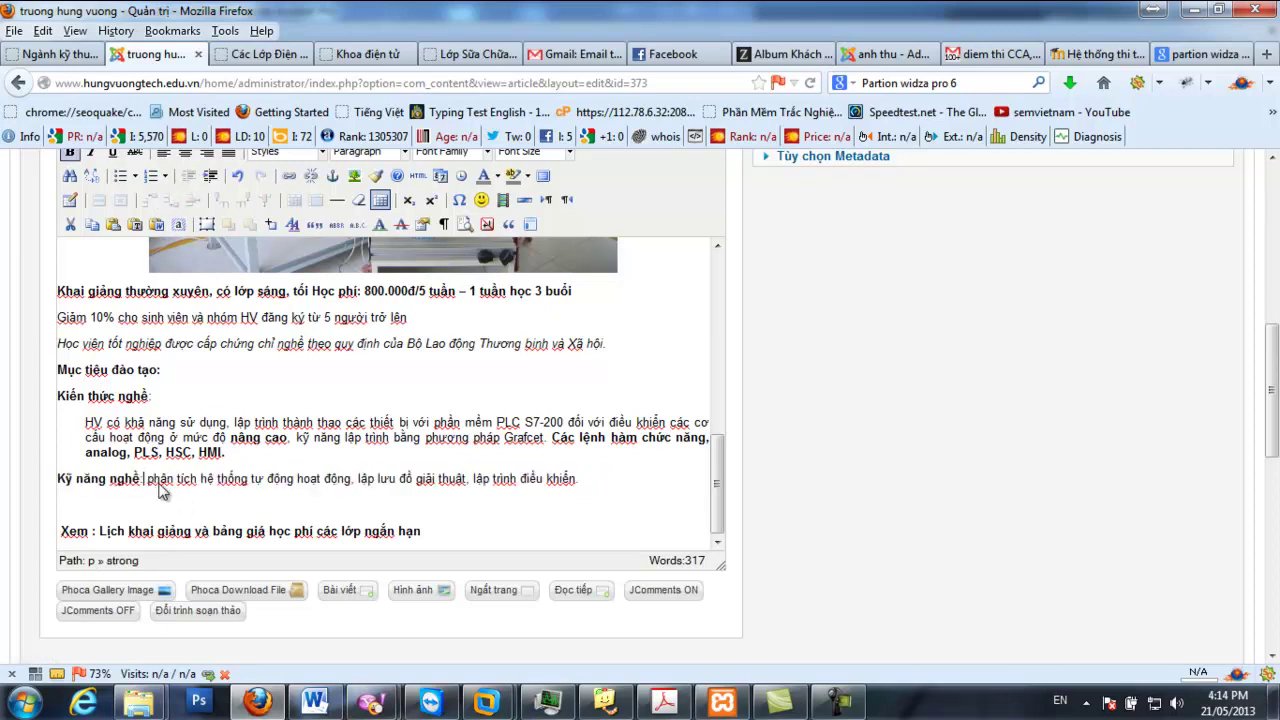
pyautogui.scroll(4, 278, 440)
pyautogui.scroll(-3, 273, 431)
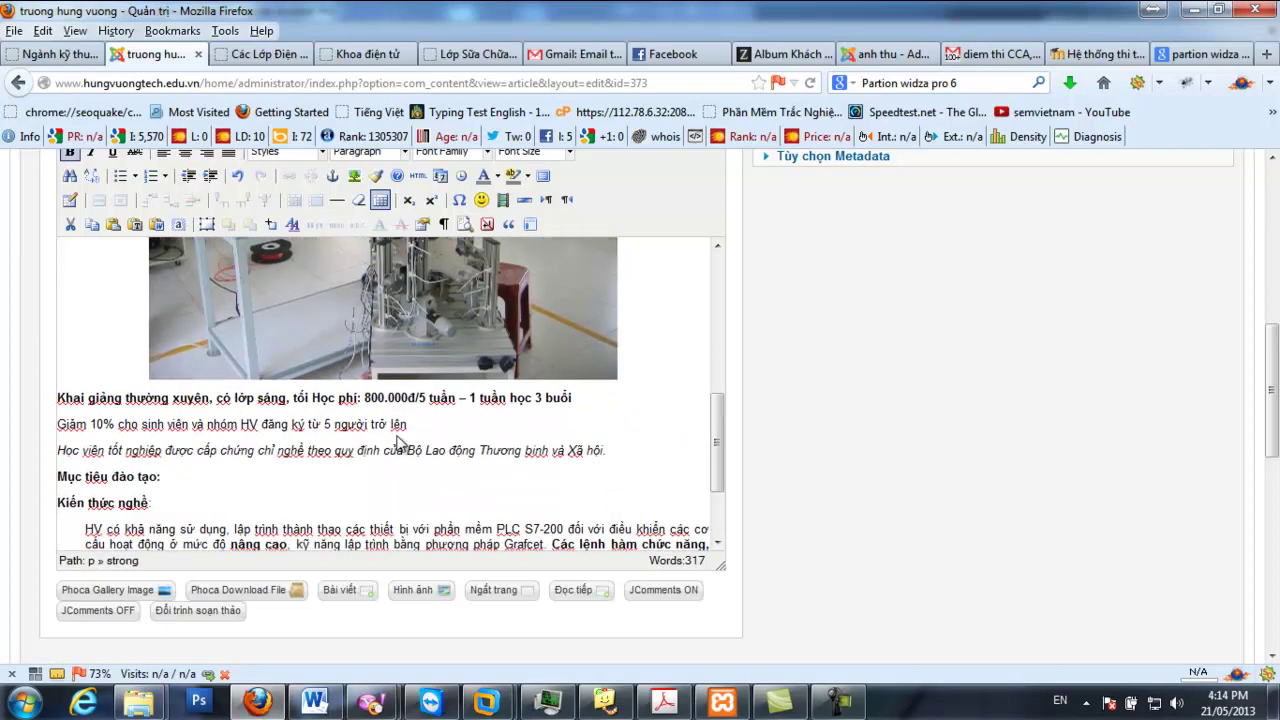
pyautogui.click(60, 452)
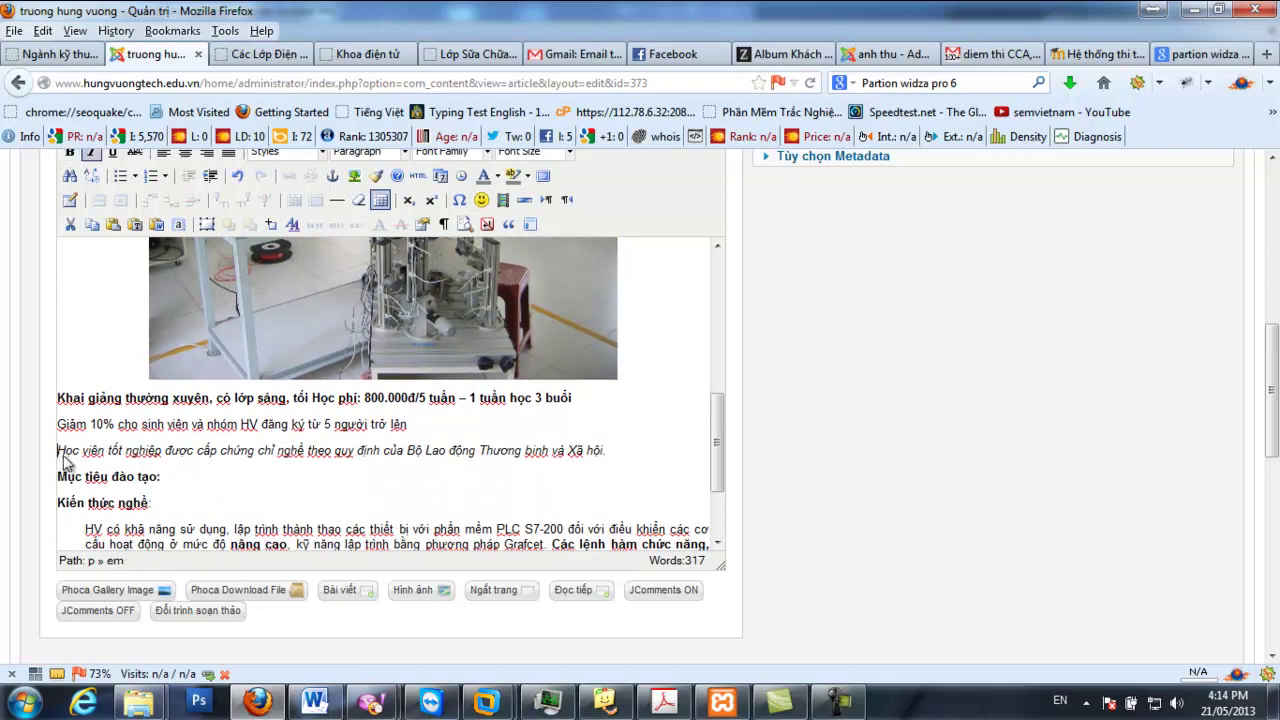
pyautogui.press('BackSpace')
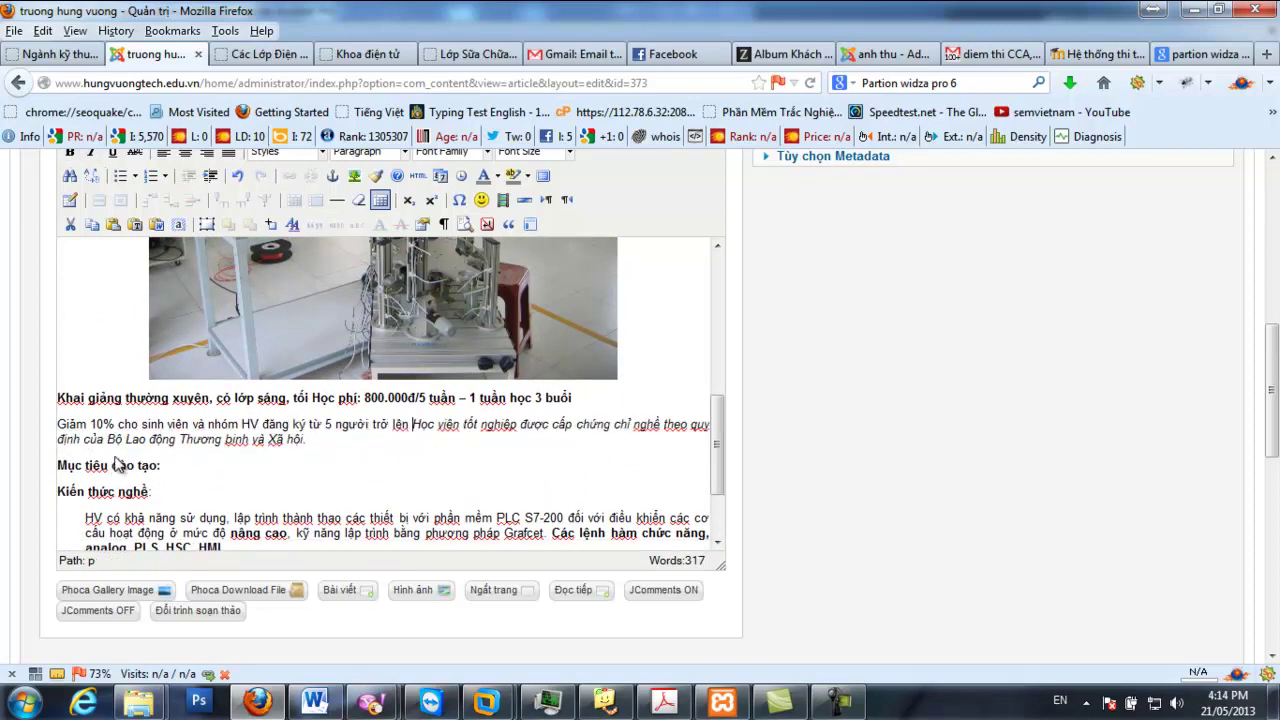
pyautogui.press('Return')
# Move the bold Khai giảng and Học phí line from below the large photo to the line between the read-more break and the photo
pyautogui.scroll(2, 422, 458)
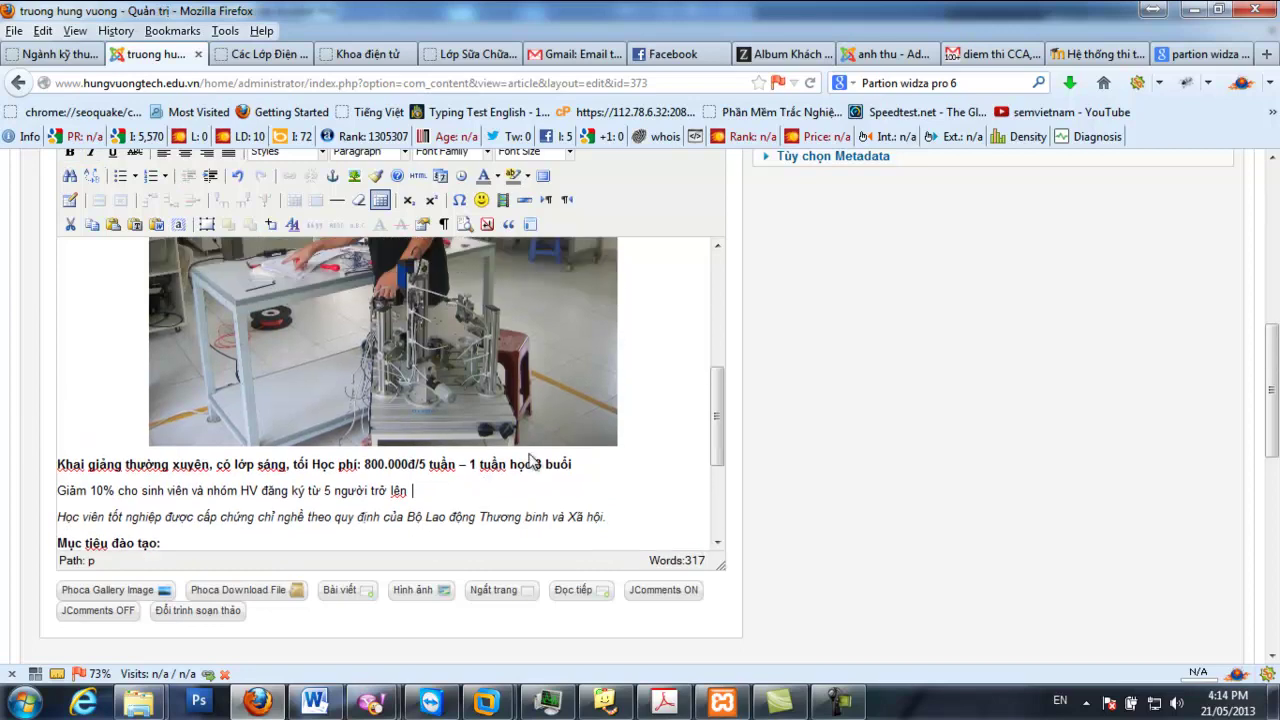
pyautogui.moveTo(590, 512); pyautogui.dragTo(48, 519)
pyautogui.hotkey('ctrl', 'c')
pyautogui.scroll(4, 360, 518)
pyautogui.scroll(-4, 352, 417)
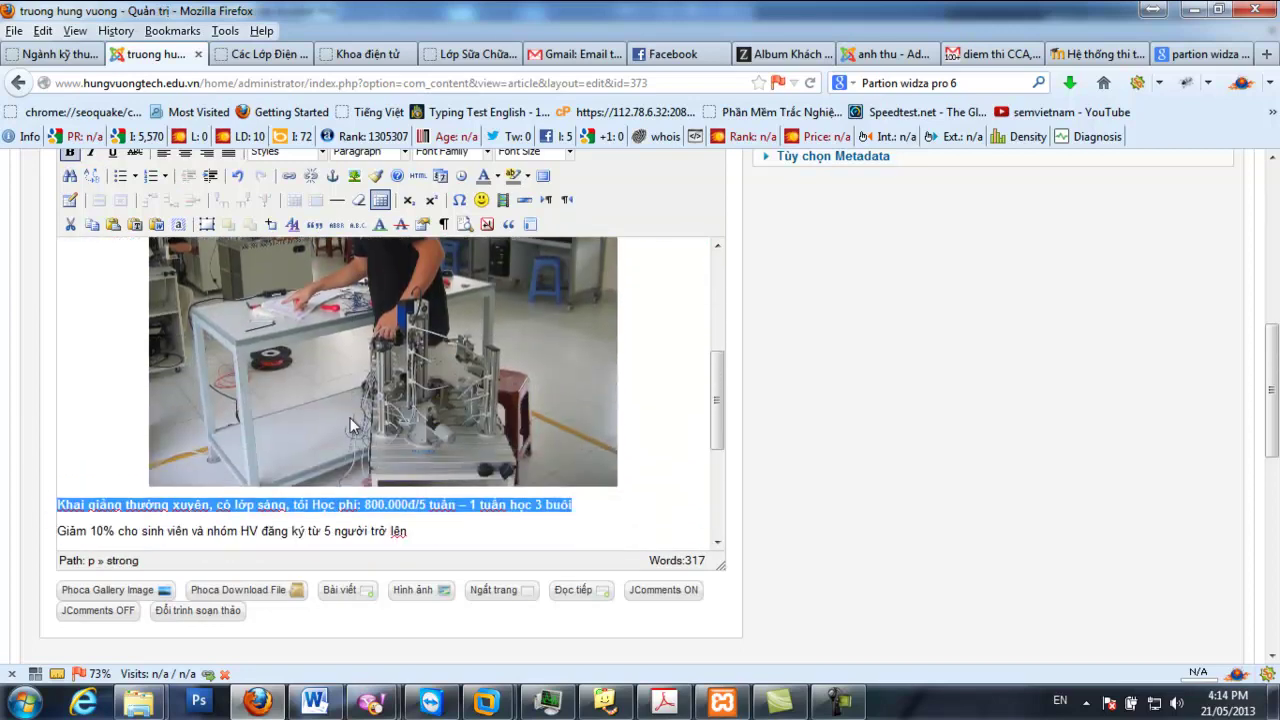
pyautogui.press('Delete')
pyautogui.scroll(3, 332, 405)
pyautogui.click(207, 373)
pyautogui.hotkey('ctrl', 'v')
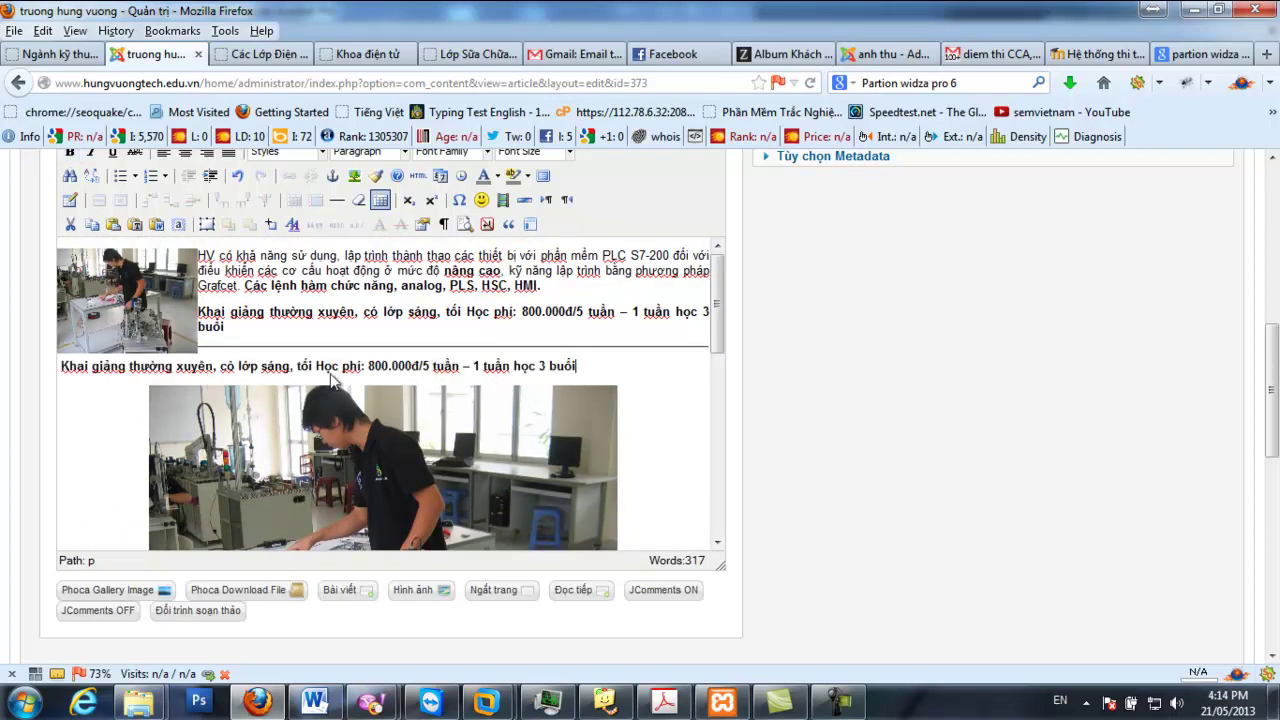
# Check the rearranged article text and save the article without closing it
pyautogui.click(165, 327)
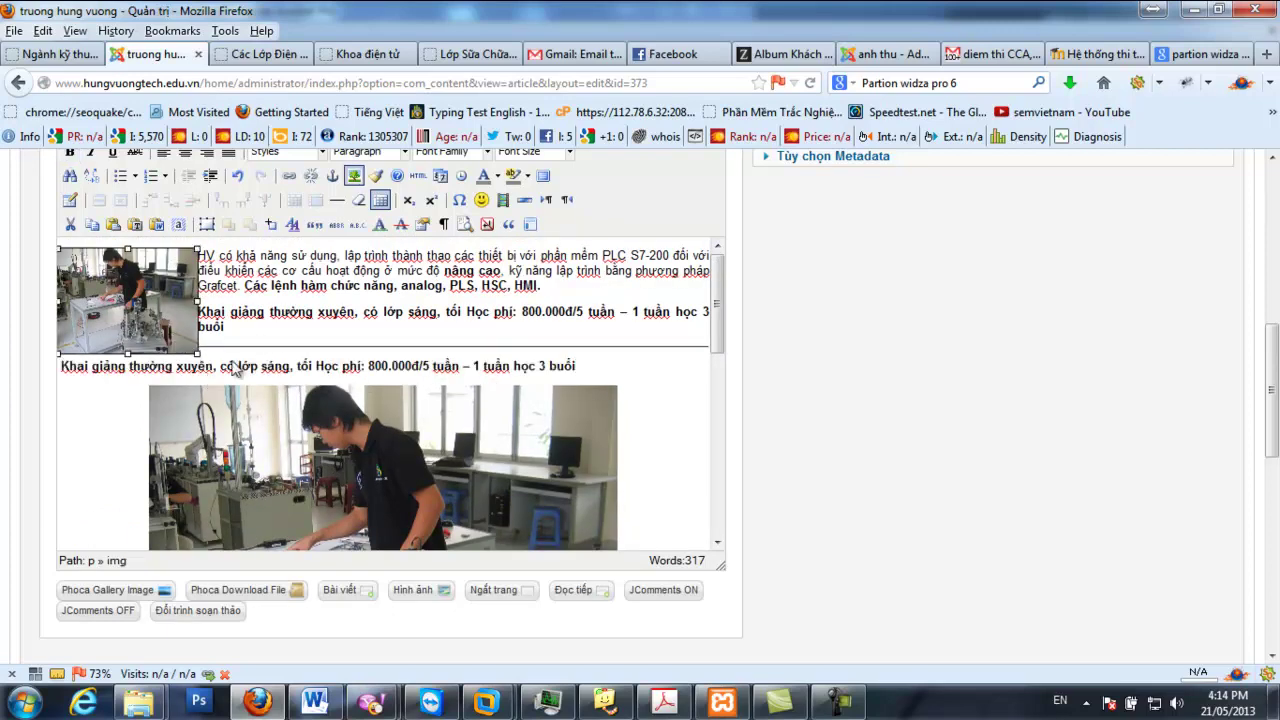
pyautogui.scroll(-8, 393, 381)
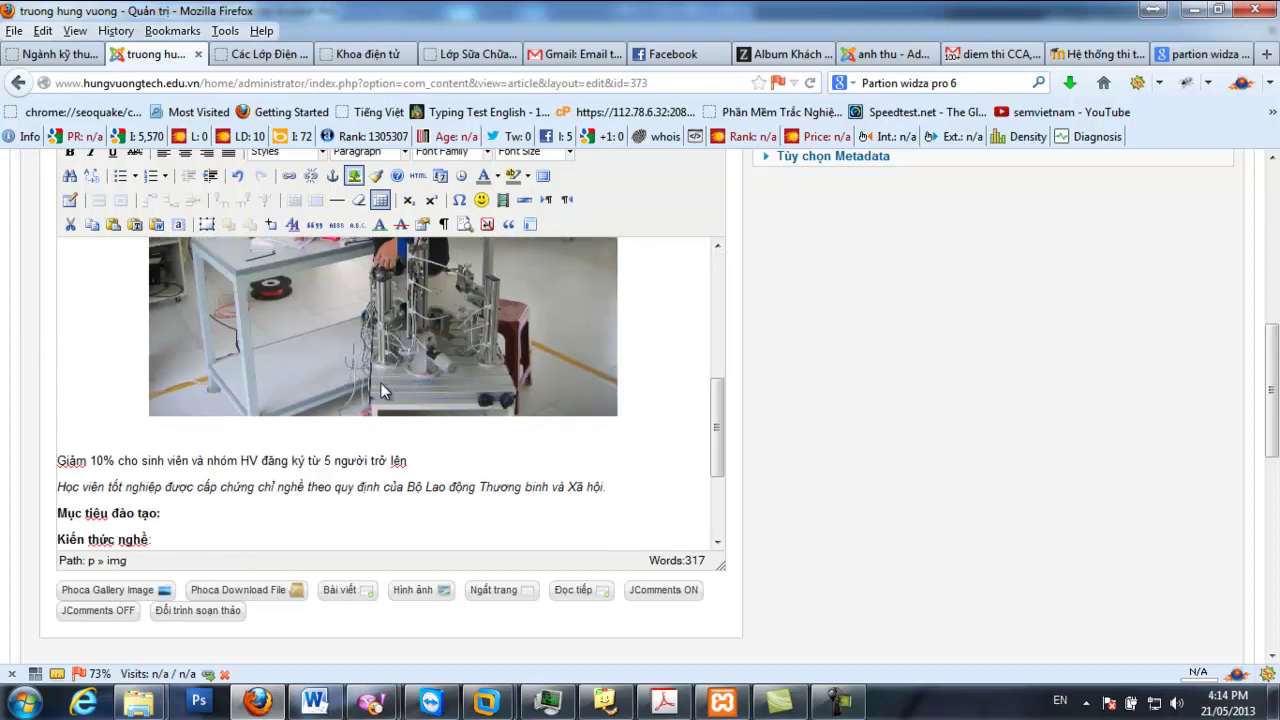
pyautogui.scroll(-2, 234, 423)
pyautogui.scroll(10, 238, 415)
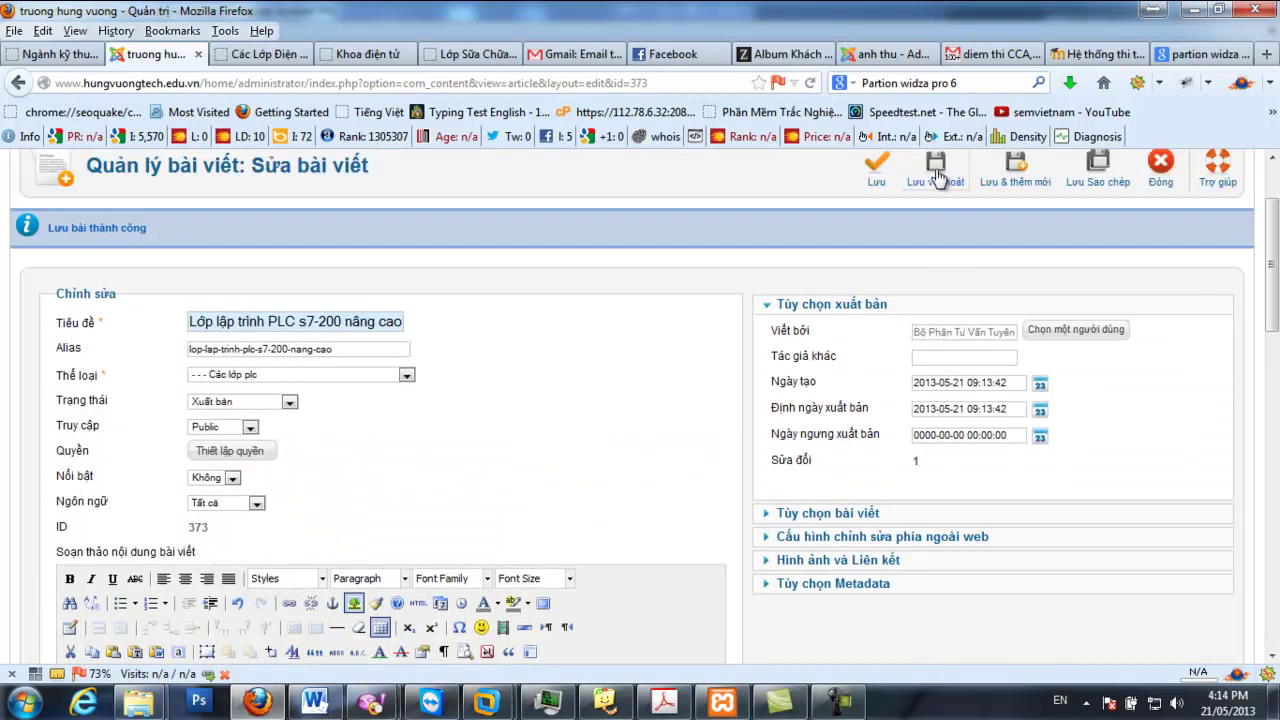
pyautogui.click(877, 172)
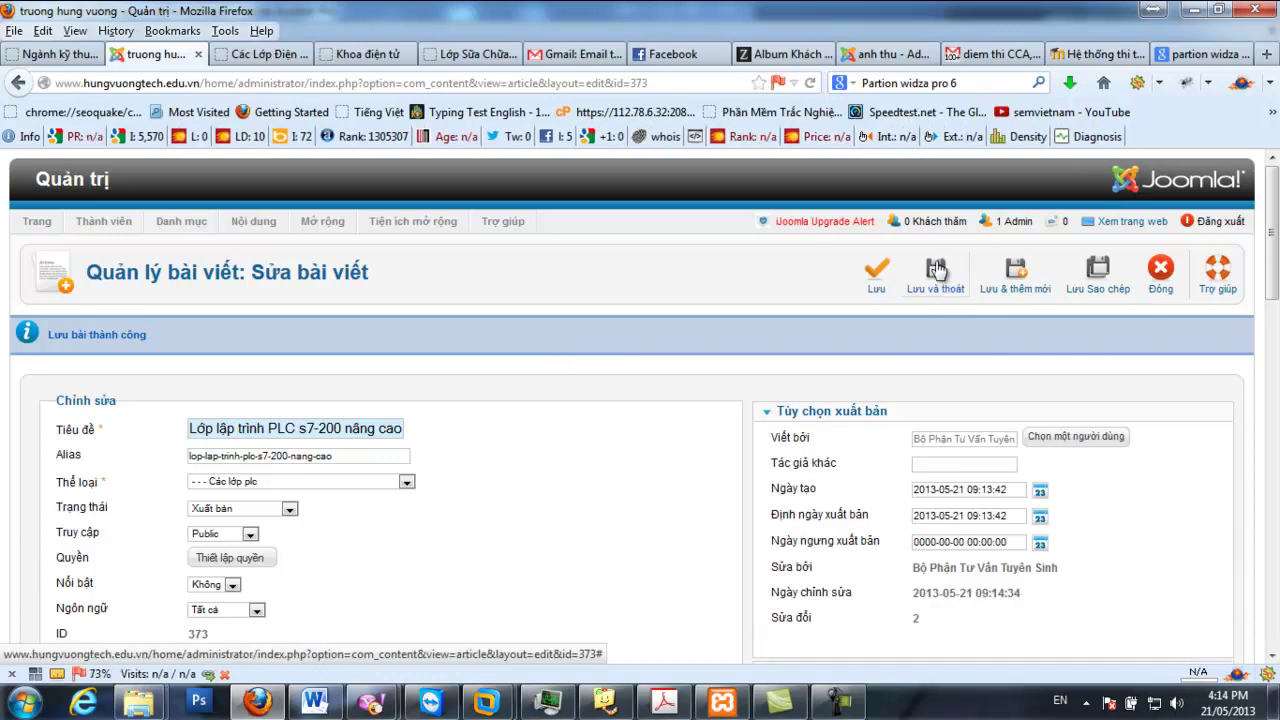
# Switch to the public website, refresh it and open the Các Lớp Plc class page
pyautogui.click(266, 58)
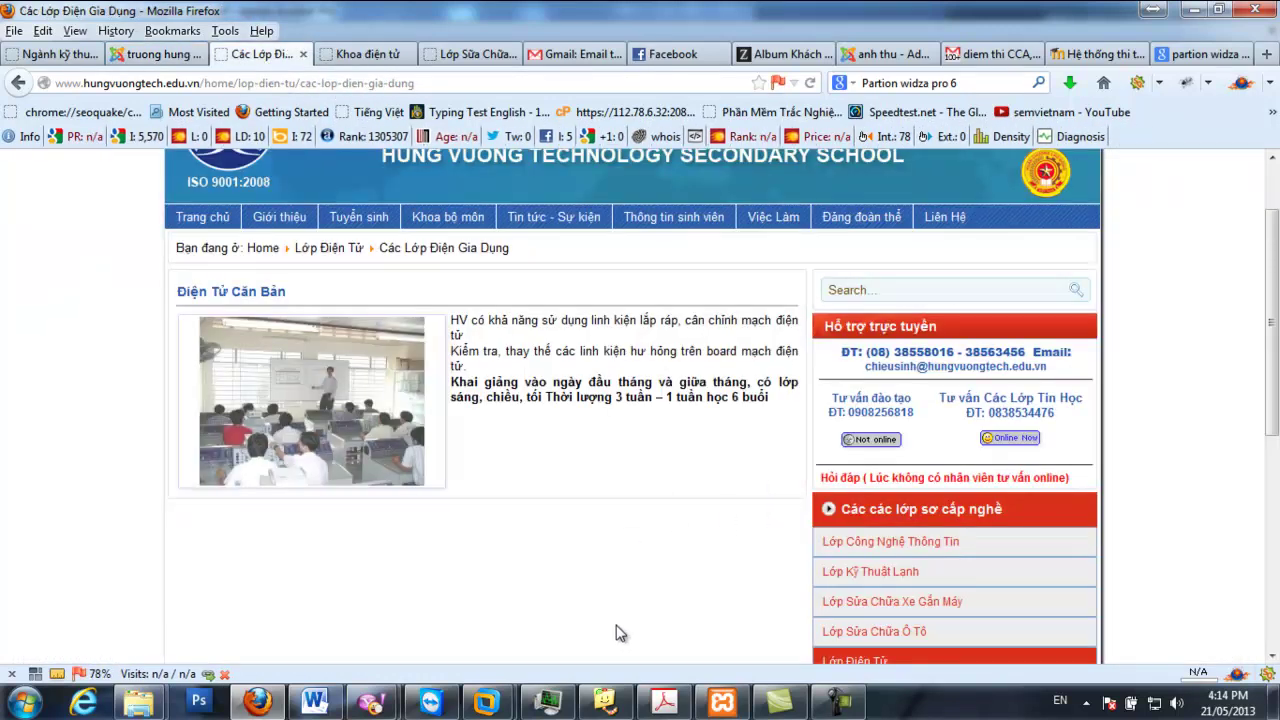
pyautogui.press('F5')
pyautogui.scroll(-4, 880, 580)
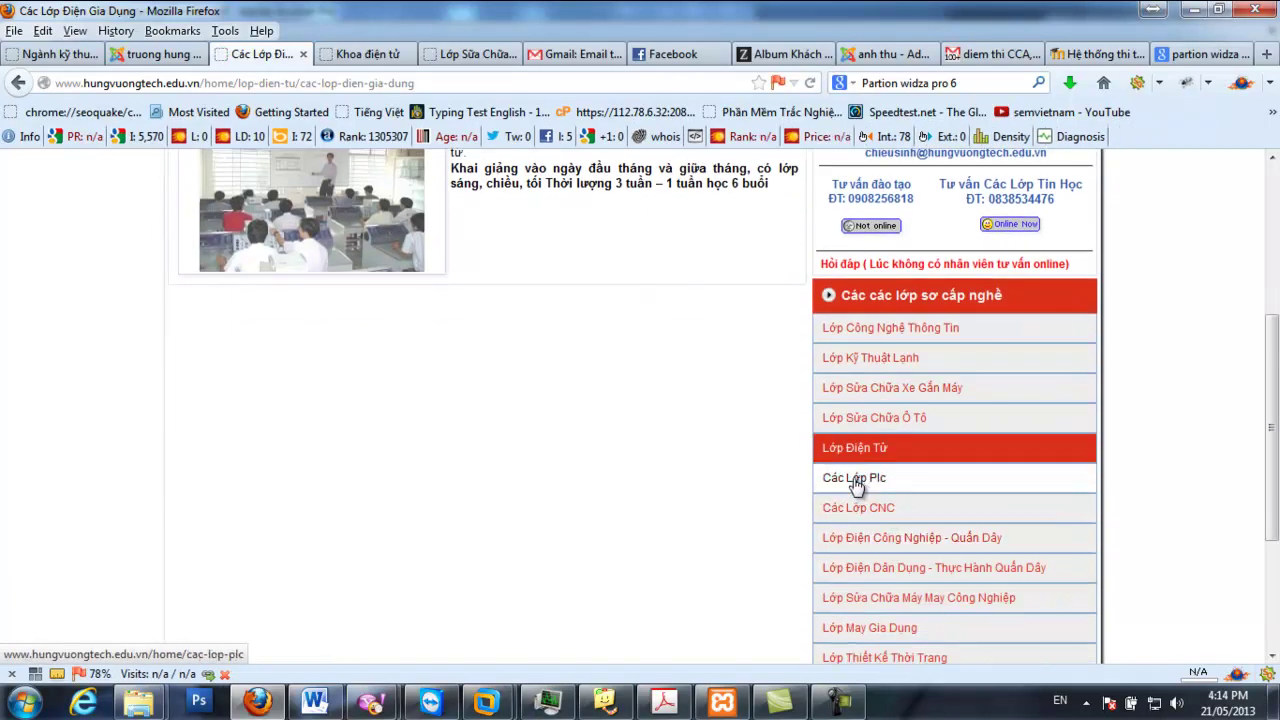
pyautogui.click(856, 486)
# Examine the Các Lớp Plc page, including the messages above the S7-200 Nâng Cao entry and its image path
pyautogui.scroll(-5, 625, 478)
pyautogui.scroll(5, 625, 478)
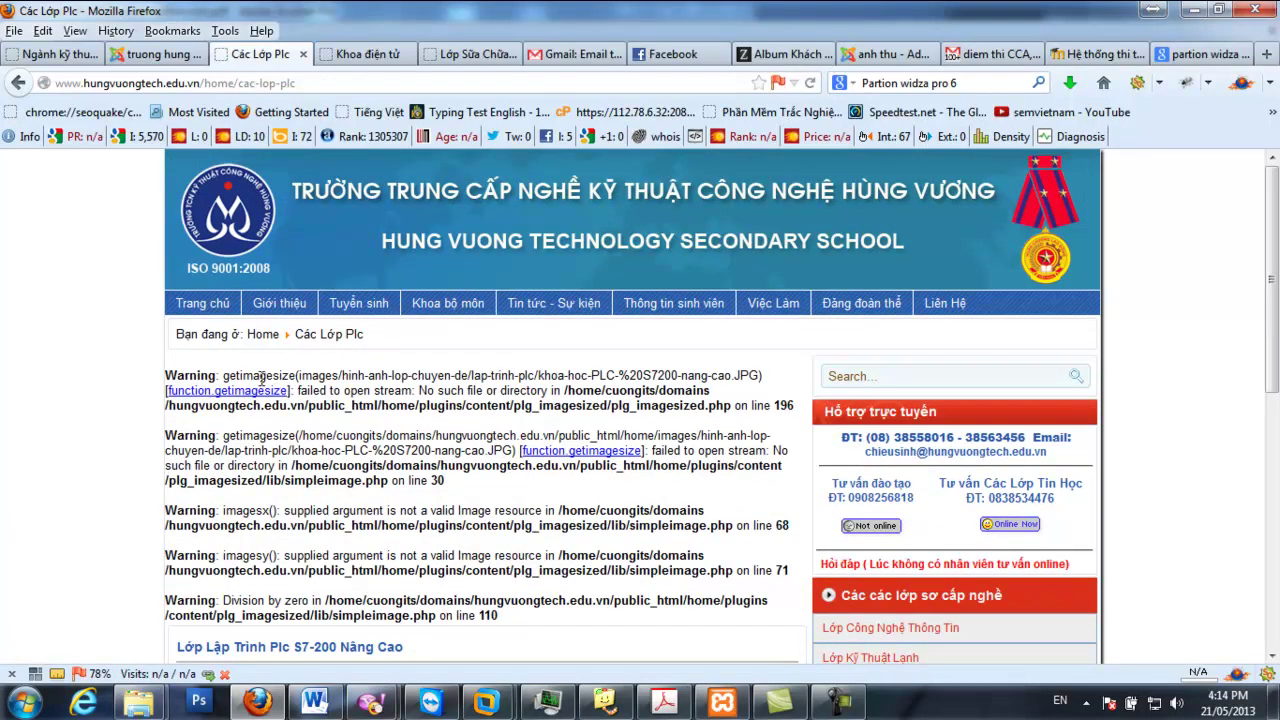
pyautogui.moveTo(299, 375); pyautogui.dragTo(444, 525)
pyautogui.click(612, 420)
pyautogui.scroll(-8, 628, 425)
pyautogui.scroll(4, 410, 400)
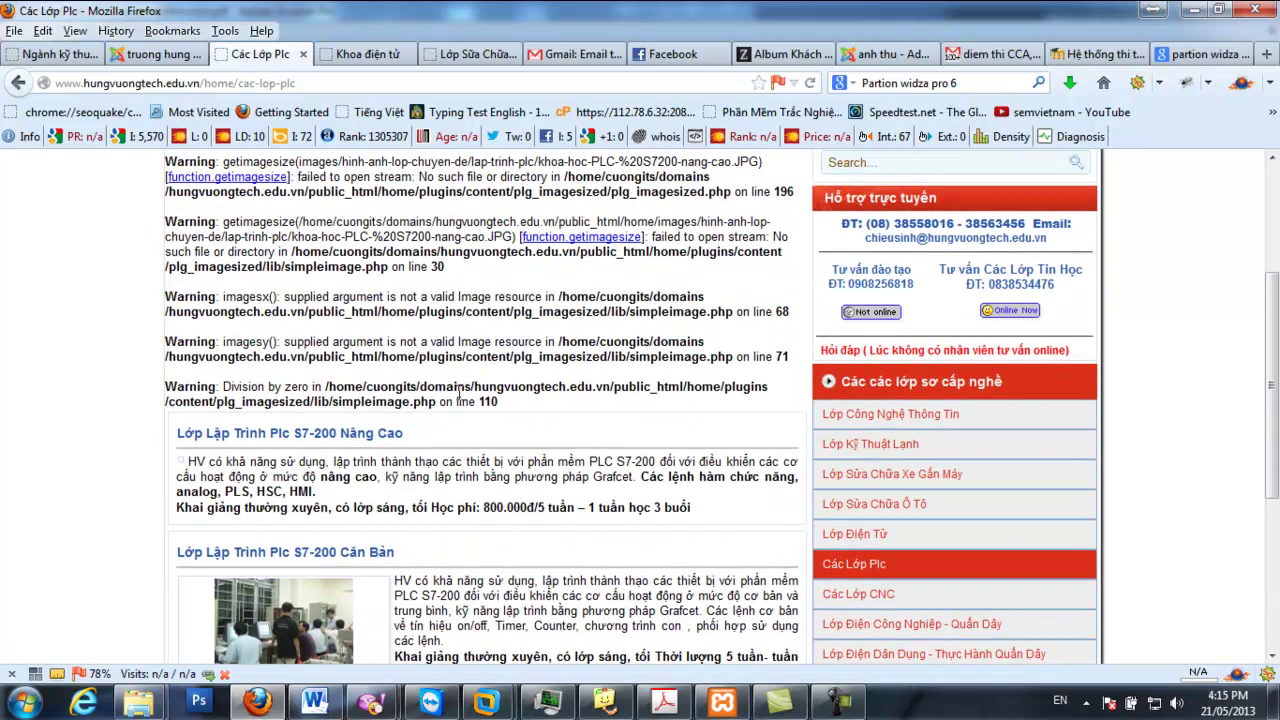
pyautogui.scroll(2, 520, 420)
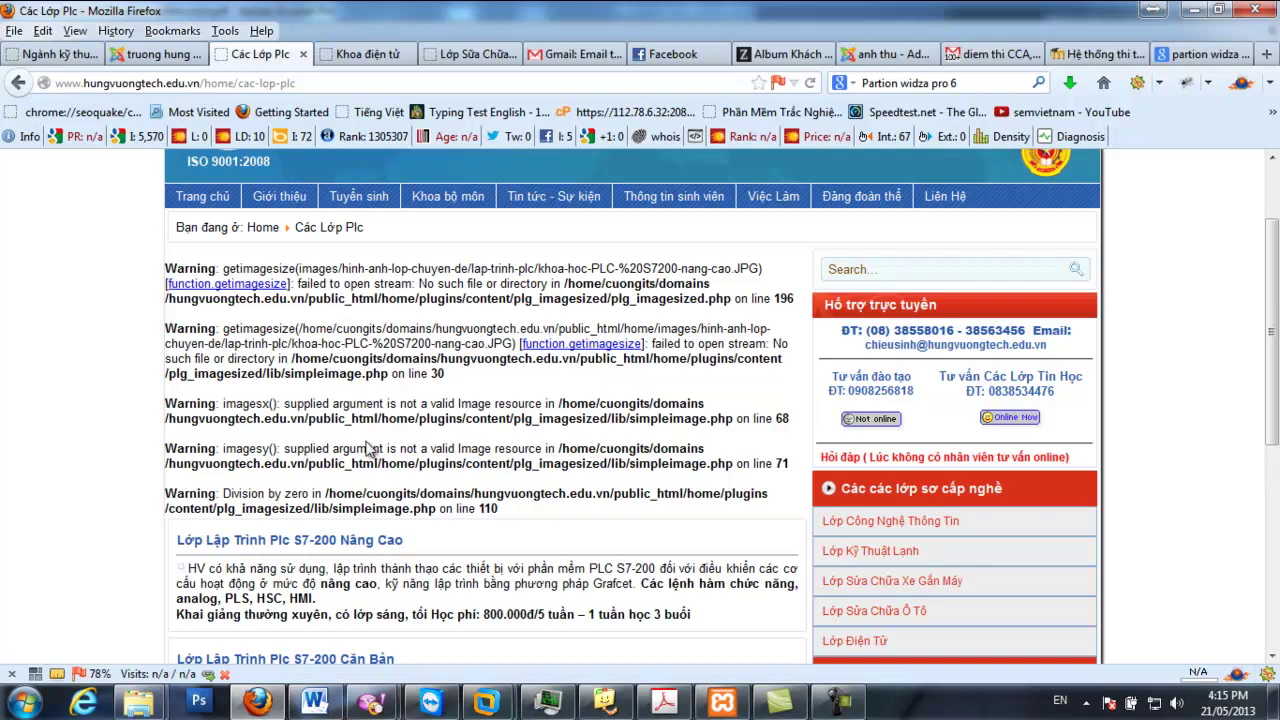
# Return to the article editor and delete the intro thumbnail, the large photo and one blank line beneath the Khai giảng line
pyautogui.click(150, 54)
pyautogui.scroll(-4, 128, 518)
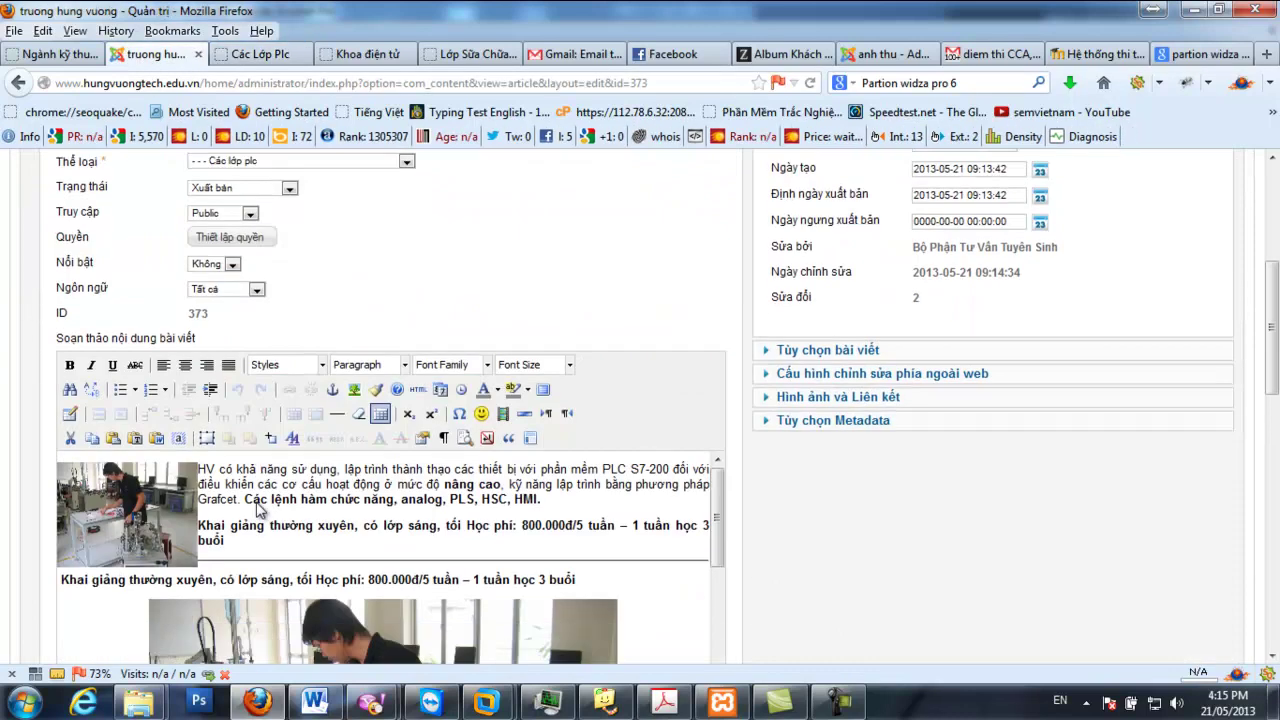
pyautogui.click(128, 518)
pyautogui.scroll(-5, 220, 540)
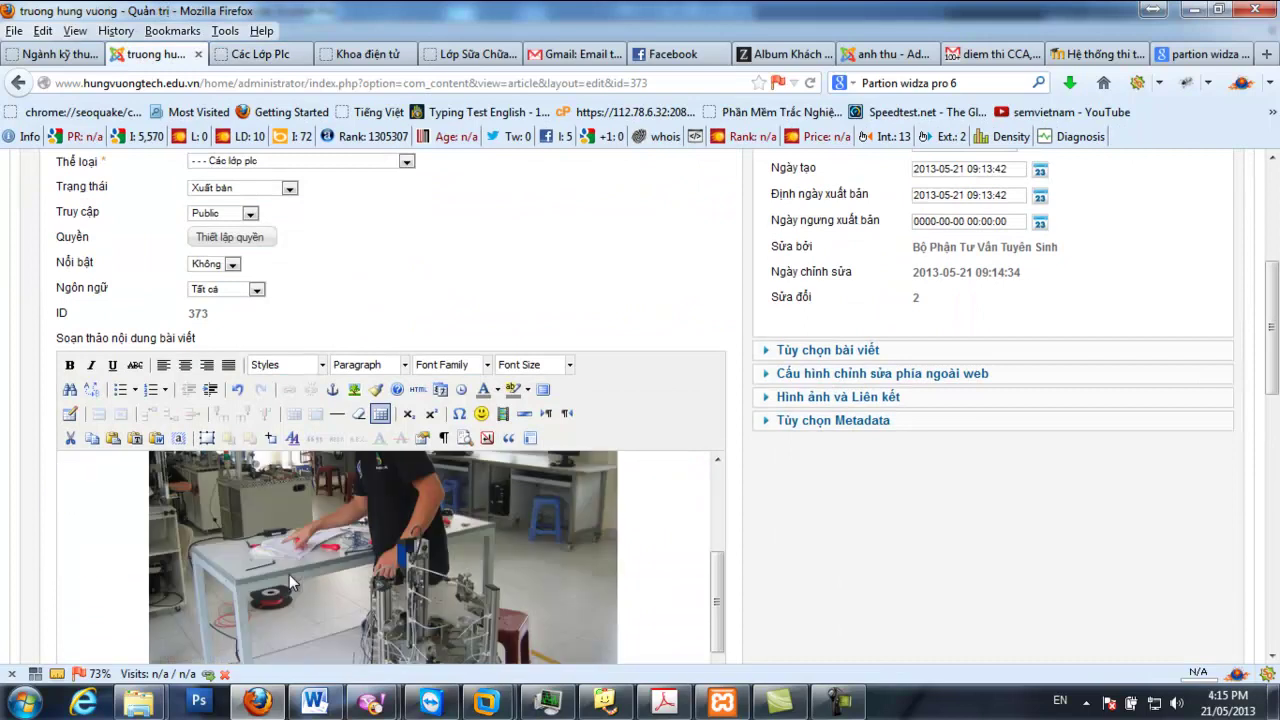
pyautogui.scroll(2, 320, 557)
pyautogui.click(360, 585)
pyautogui.press('Delete')
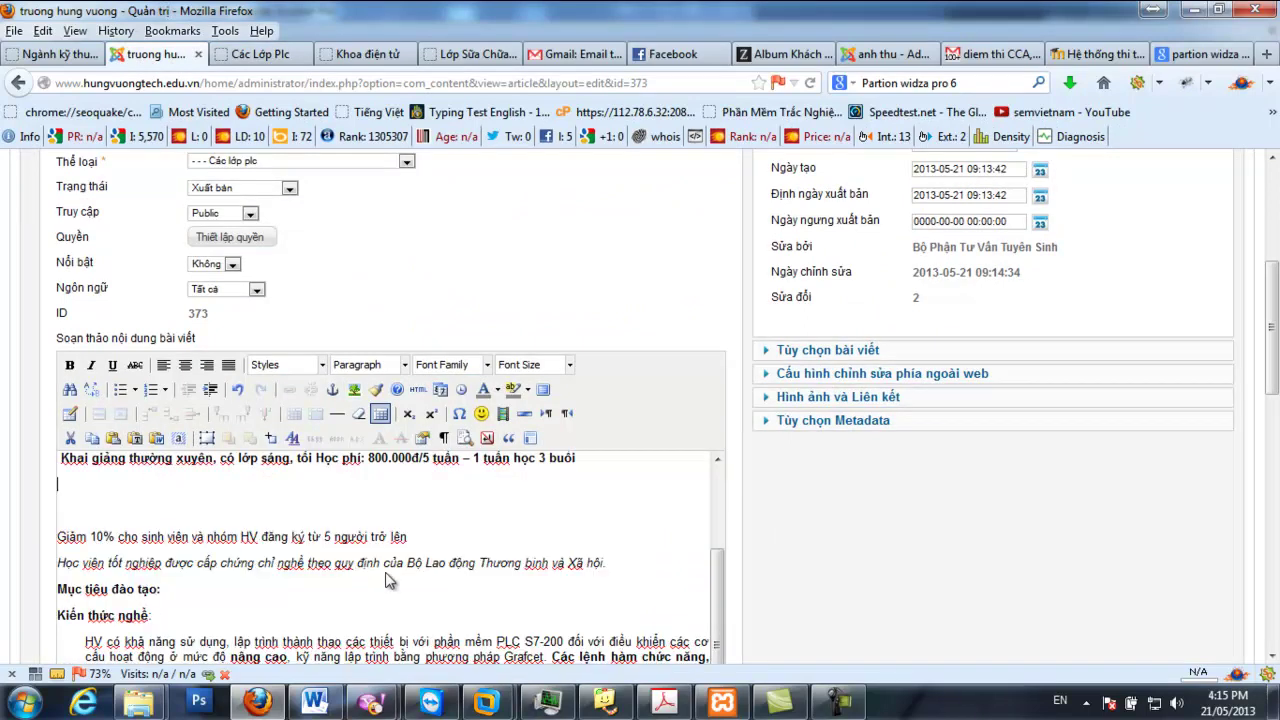
pyautogui.press('Delete')
# Save the article without its photos and close it, returning to the article list
pyautogui.scroll(2, 400, 557)
pyautogui.hotkey('ctrl', 's')
pyautogui.click(937, 278)
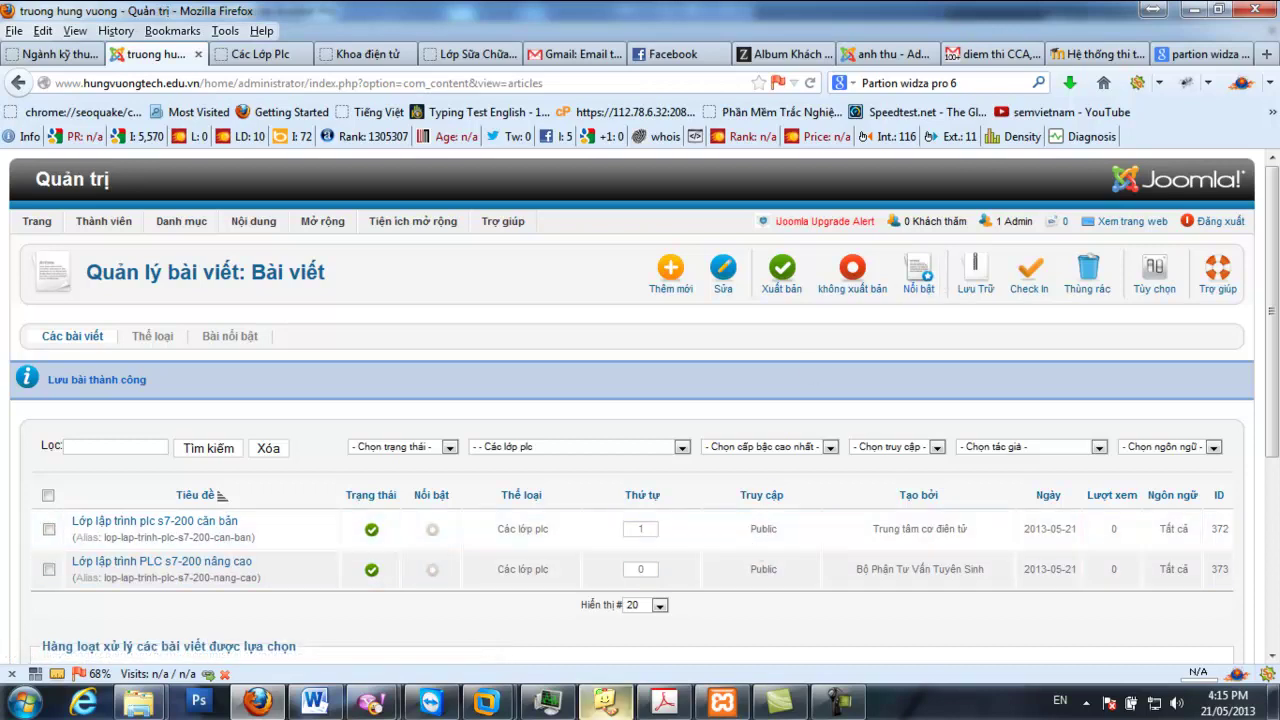
# Check the Các Lớp Plc page on the website and reopen the article Lớp lập trình PLC s7-200 nâng cao for editing
pyautogui.click(258, 54)
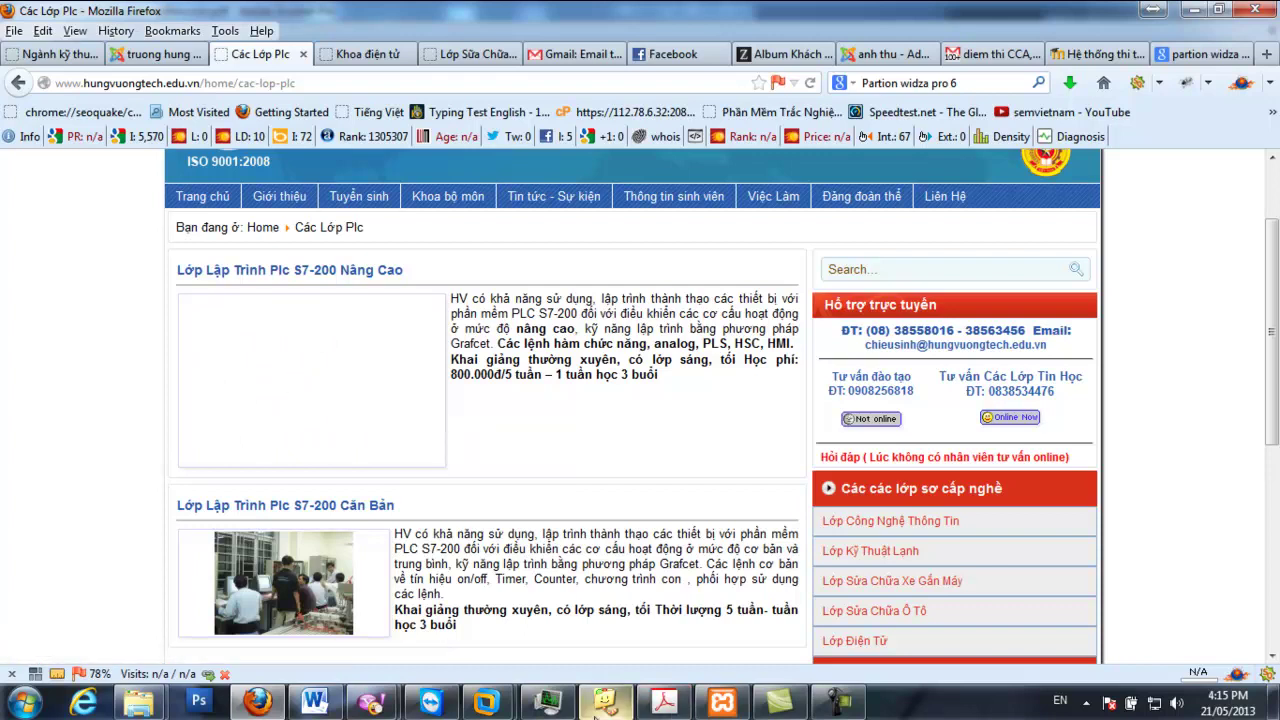
pyautogui.click(140, 56)
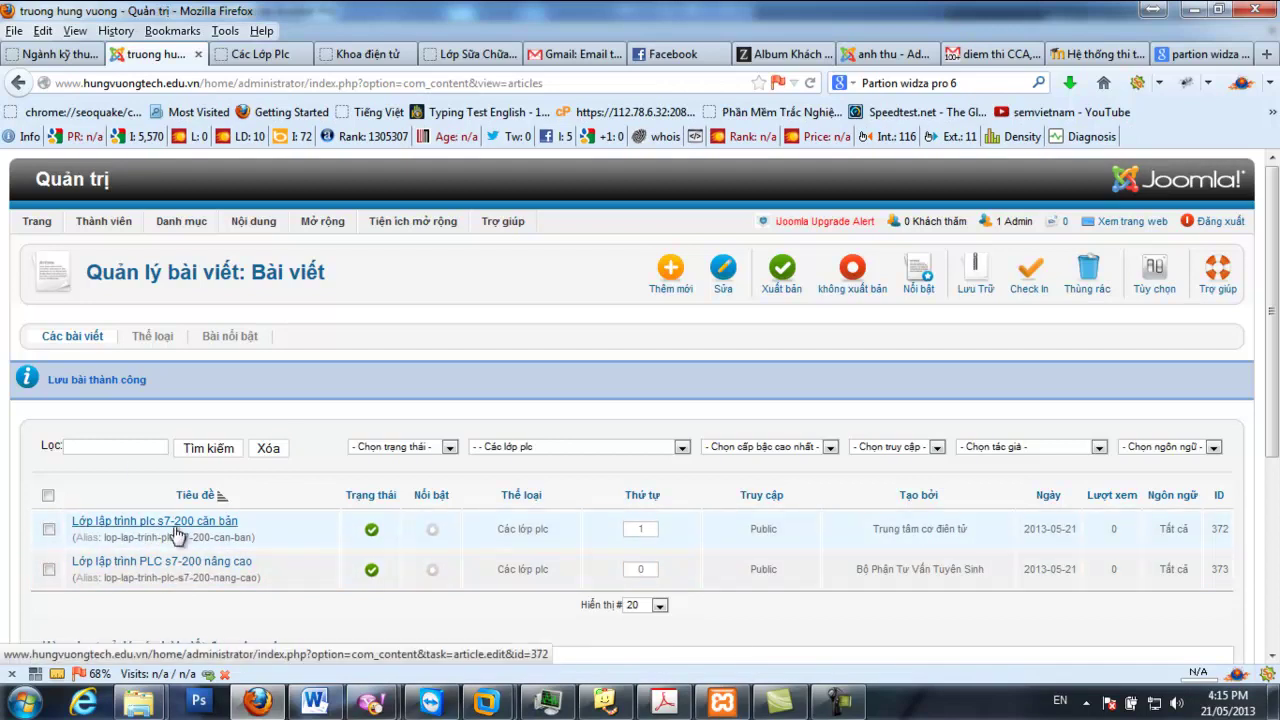
pyautogui.click(163, 565)
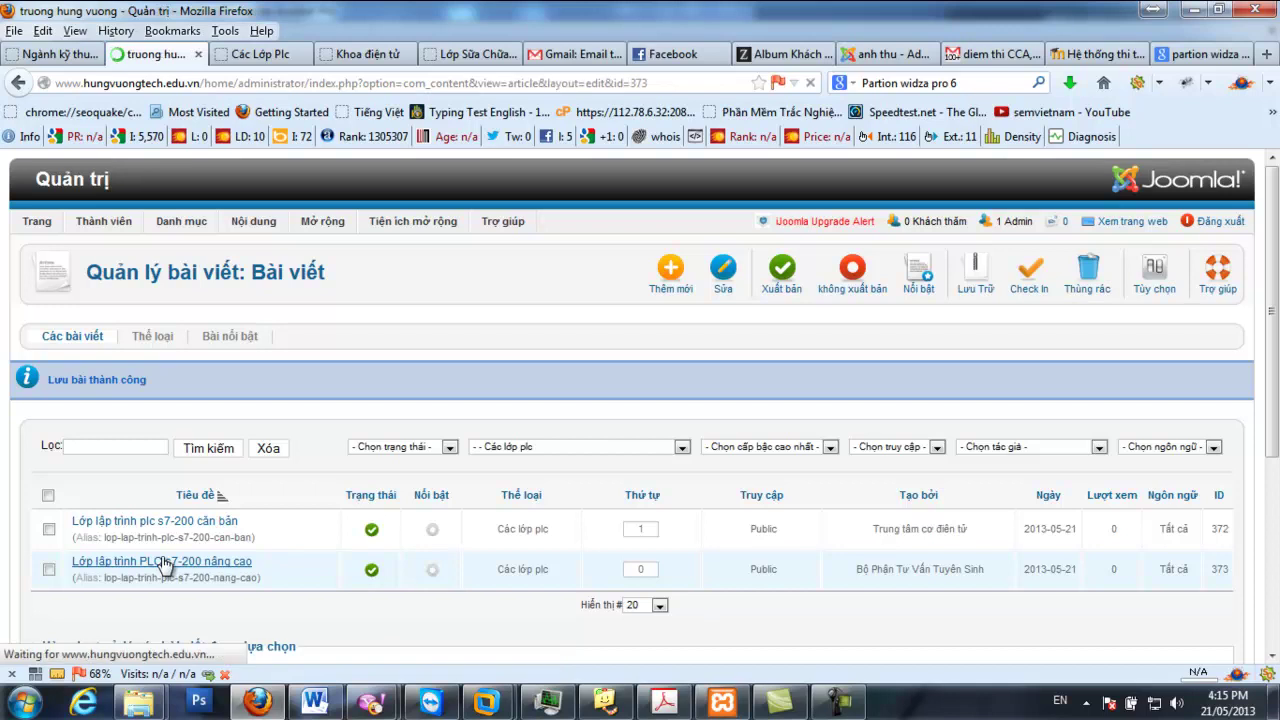
pyautogui.scroll(-6, 300, 578)
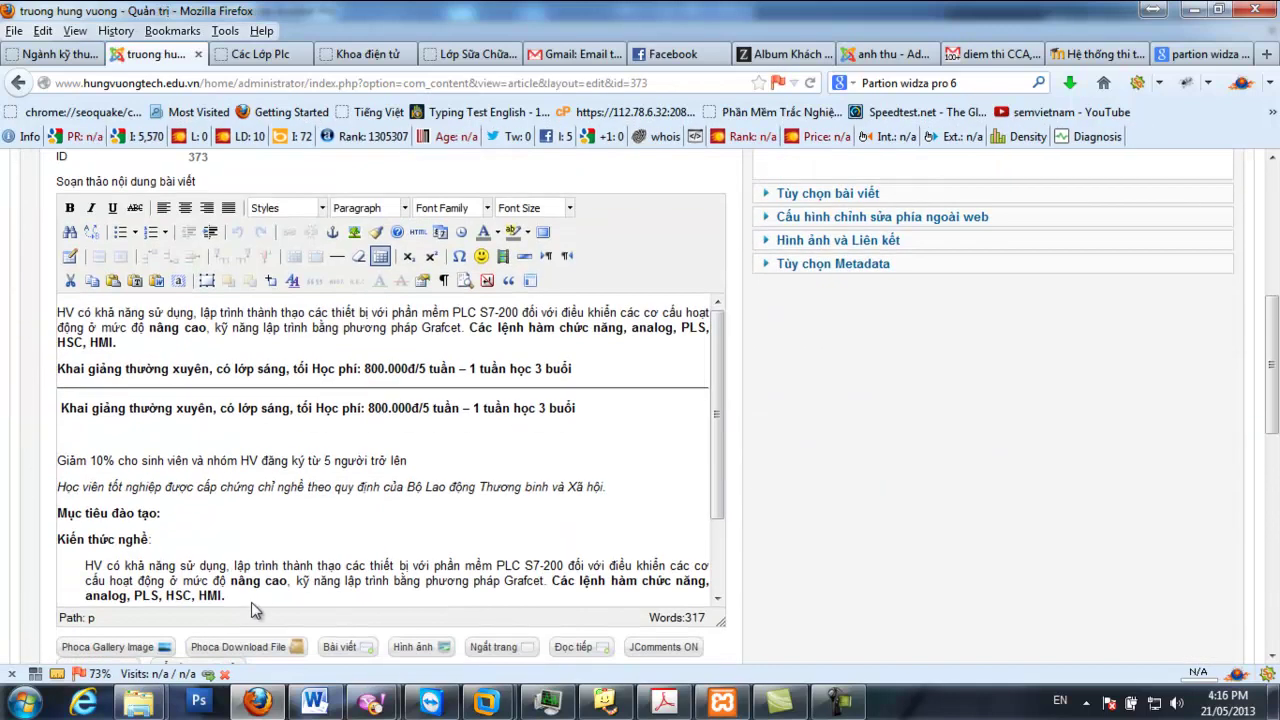
# Place the cursor at the start of the article text and open the local folder D:\xampp\htdocs\hungvuongtech\images\hinh-anh-lop-chuyen-de\lap-trinh-plc
pyautogui.click(62, 320)
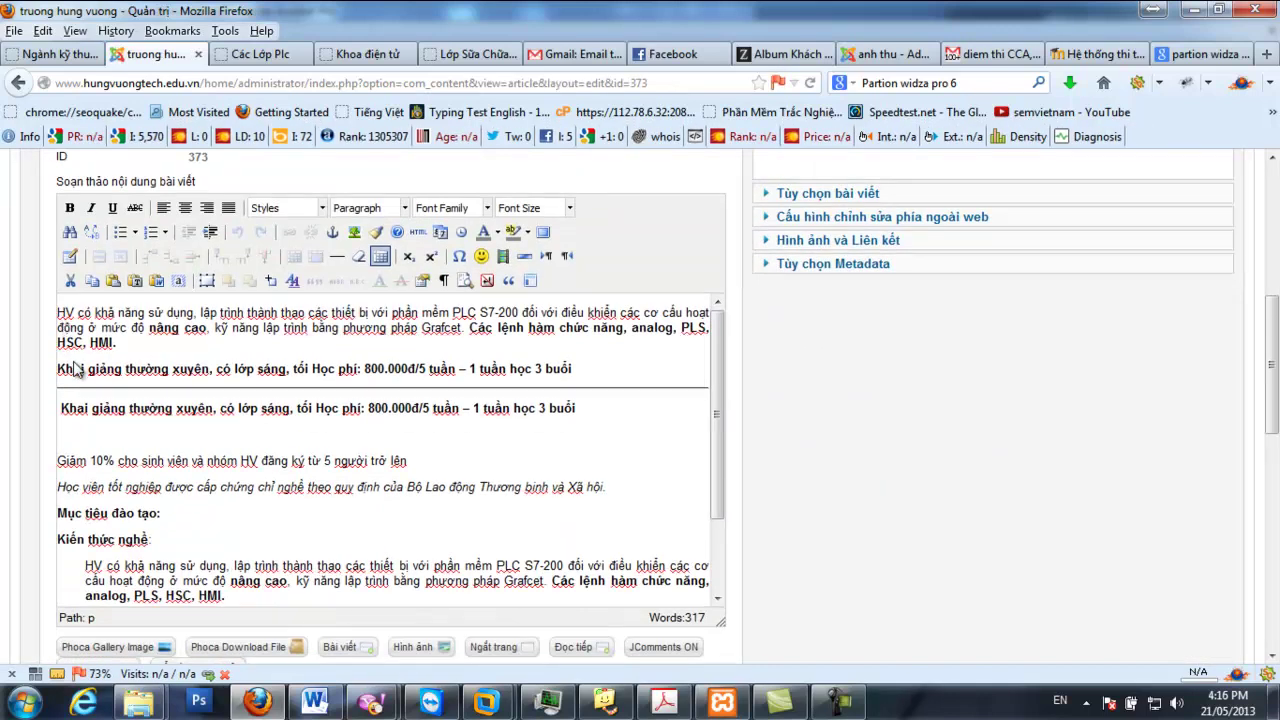
pyautogui.press('super+e')
pyautogui.doubleClick(531, 180)
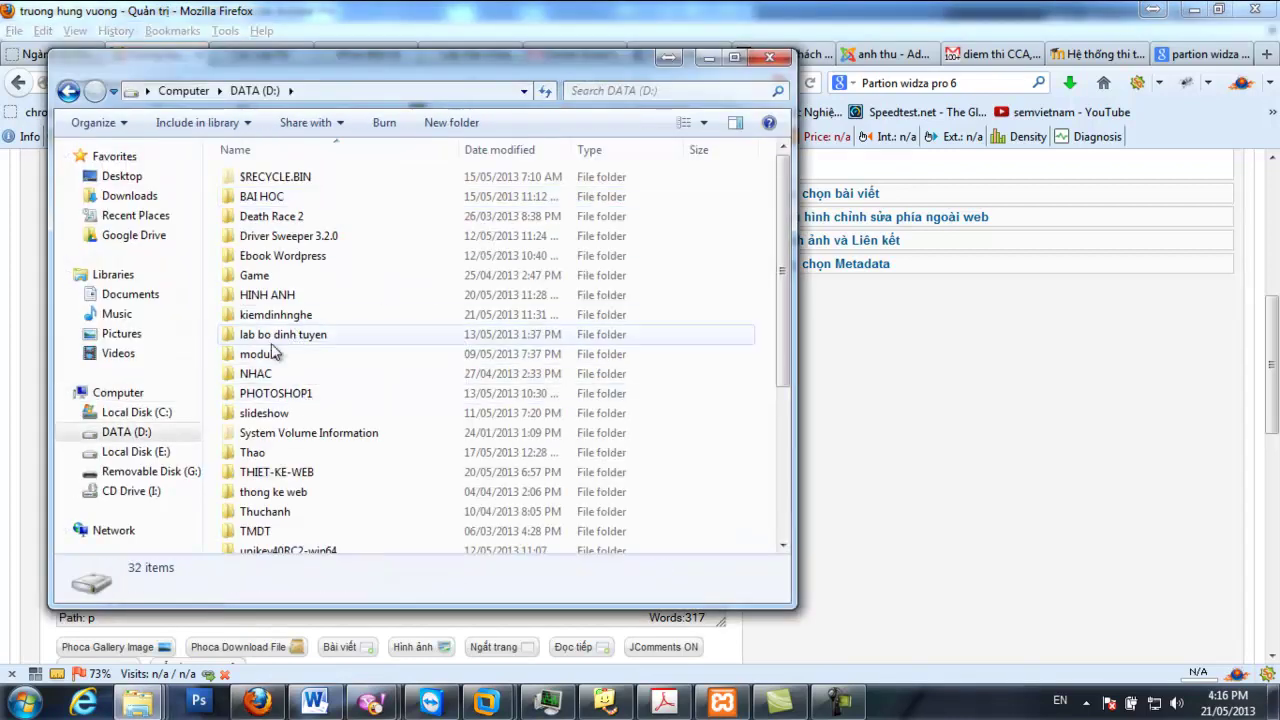
pyautogui.scroll(-2, 265, 480)
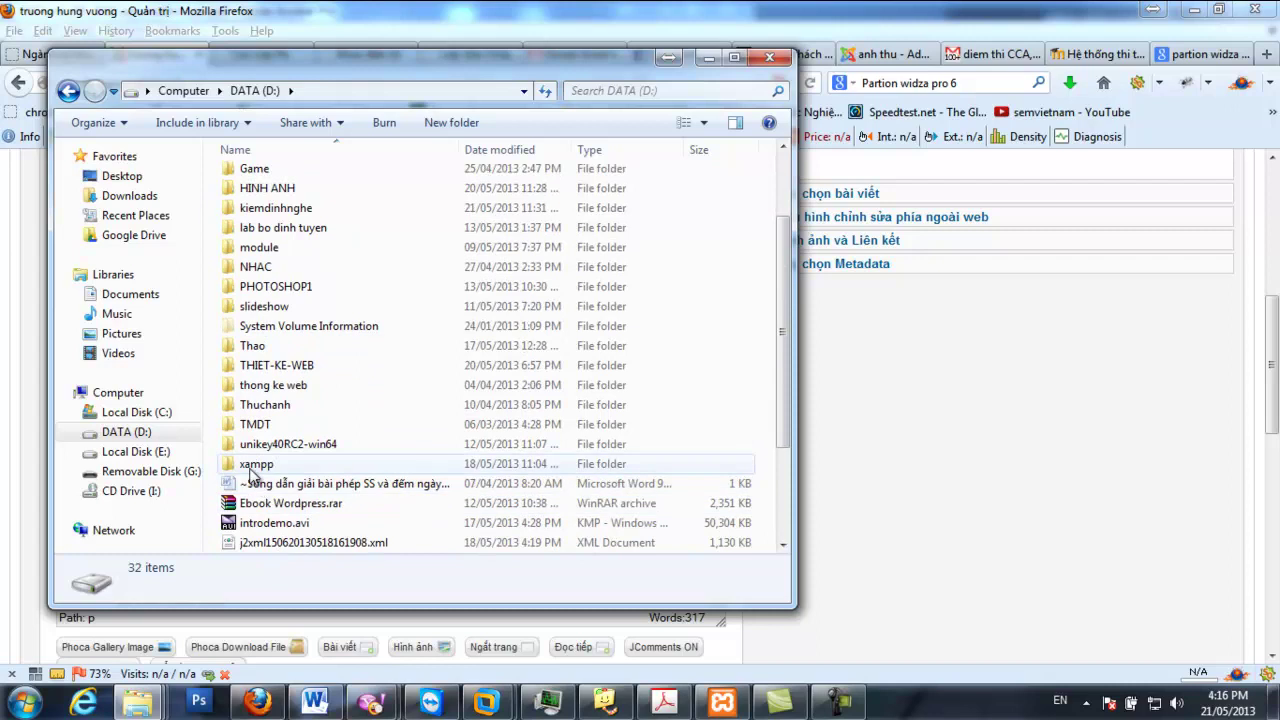
pyautogui.doubleClick(256, 472)
pyautogui.doubleClick(265, 303)
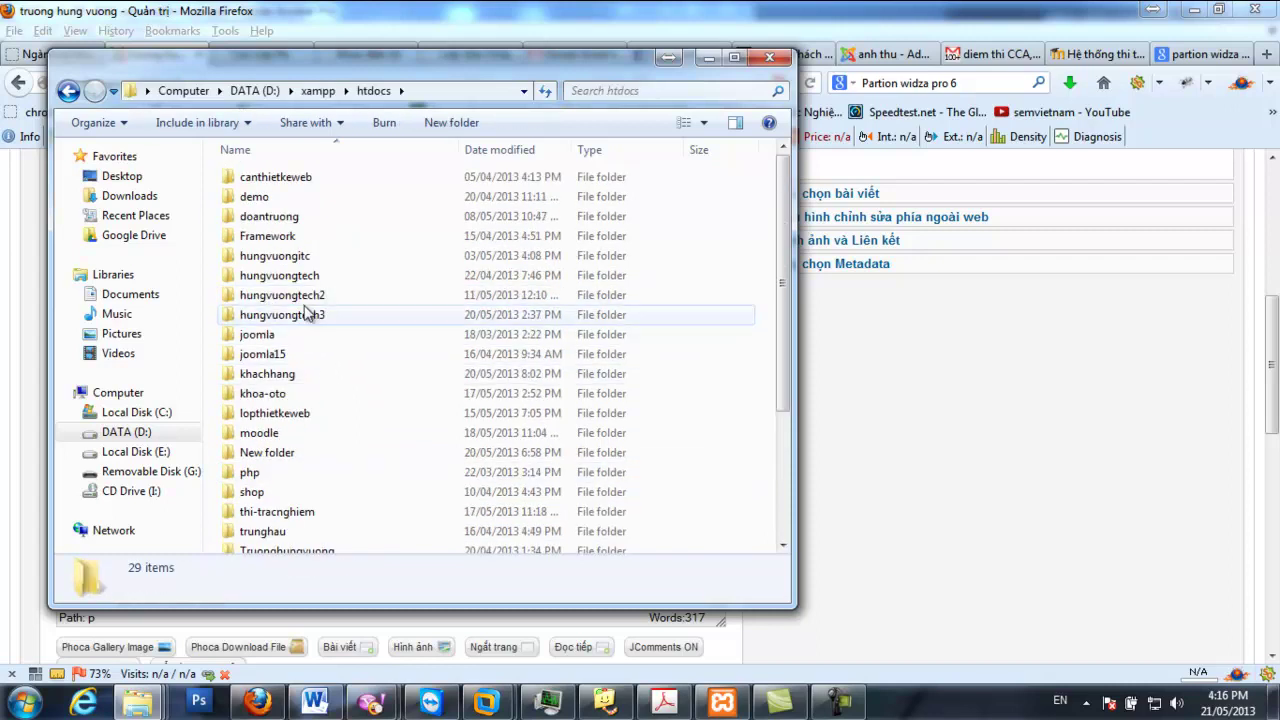
pyautogui.click(281, 280)
pyautogui.doubleClick(281, 280)
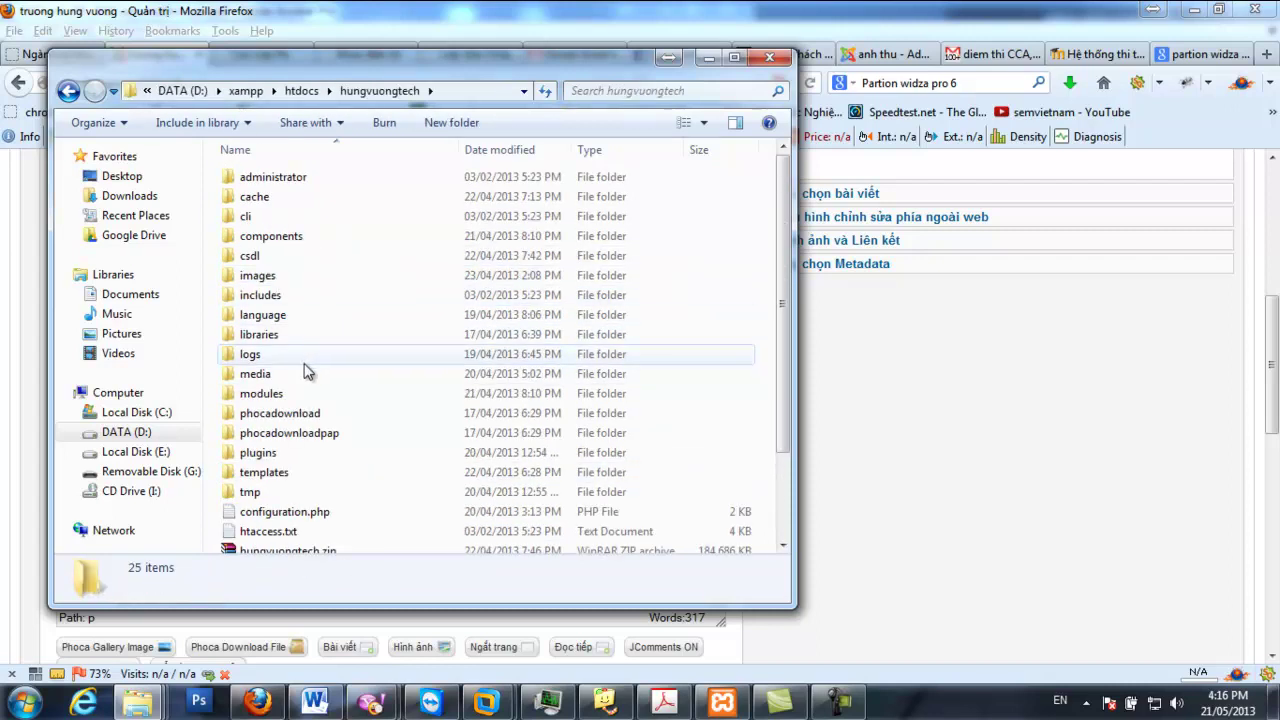
pyautogui.click(270, 283)
pyautogui.doubleClick(272, 283)
pyautogui.click(298, 197)
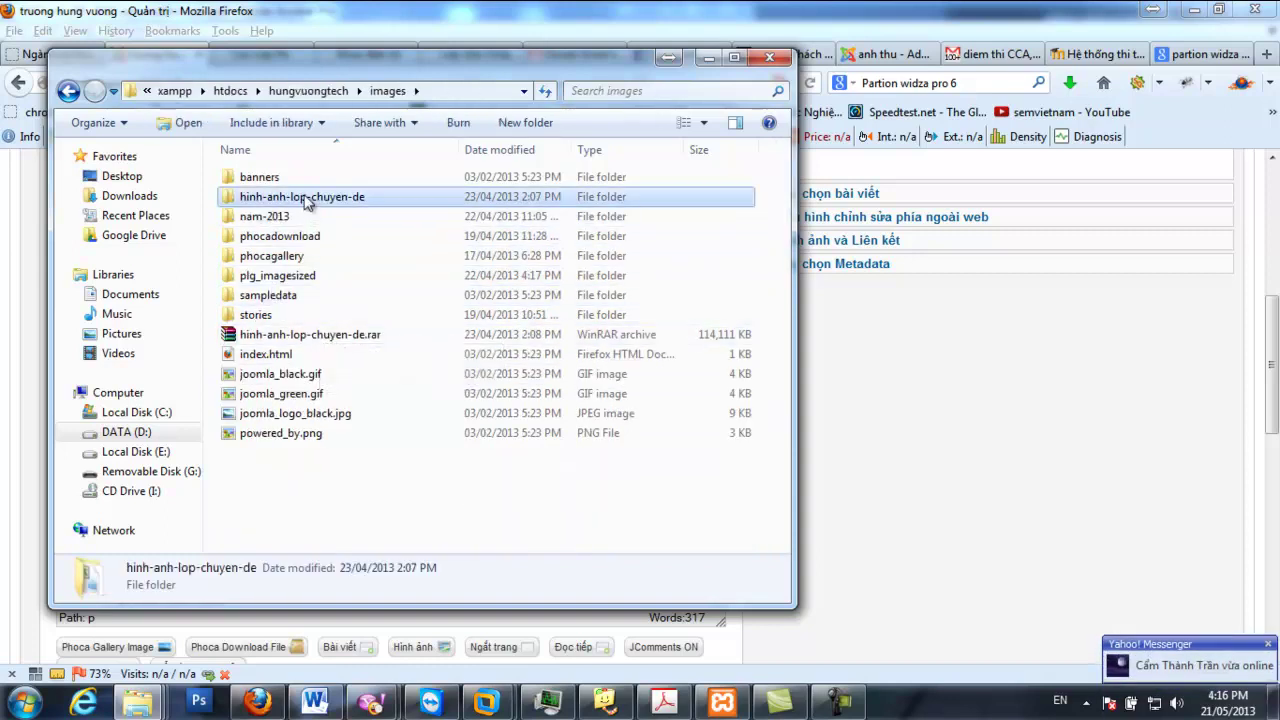
pyautogui.doubleClick(298, 197)
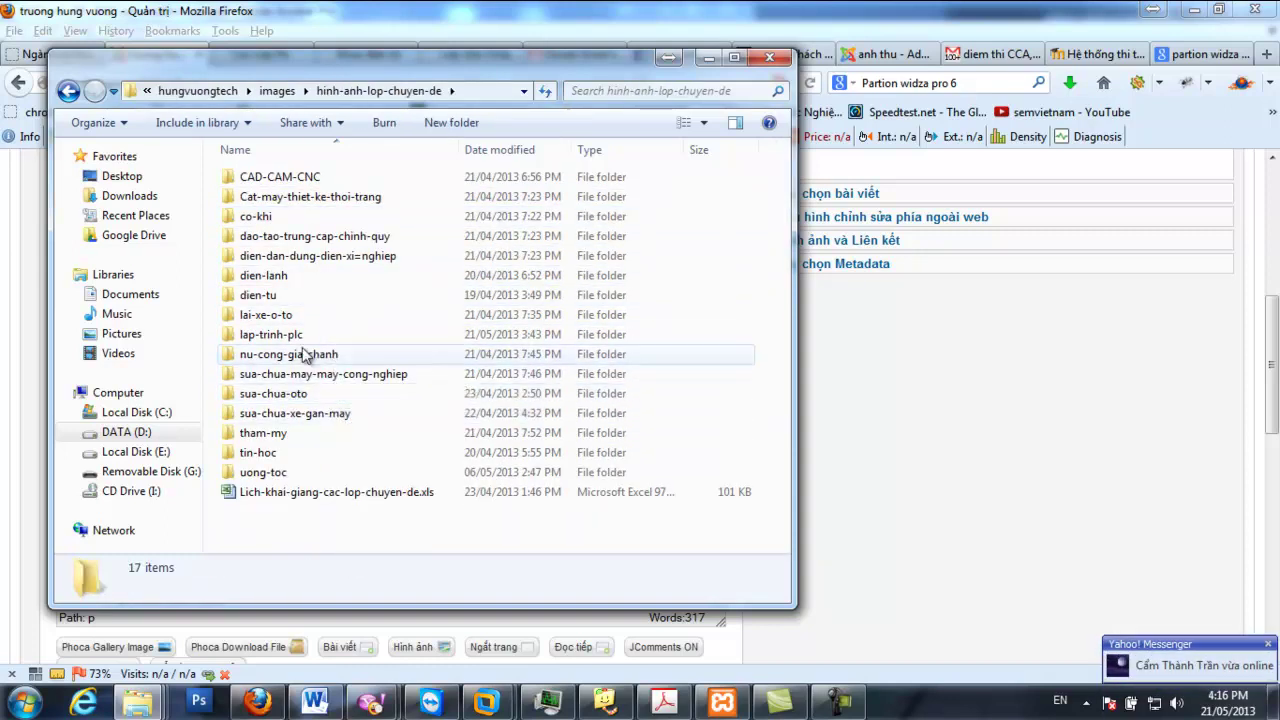
pyautogui.doubleClick(286, 338)
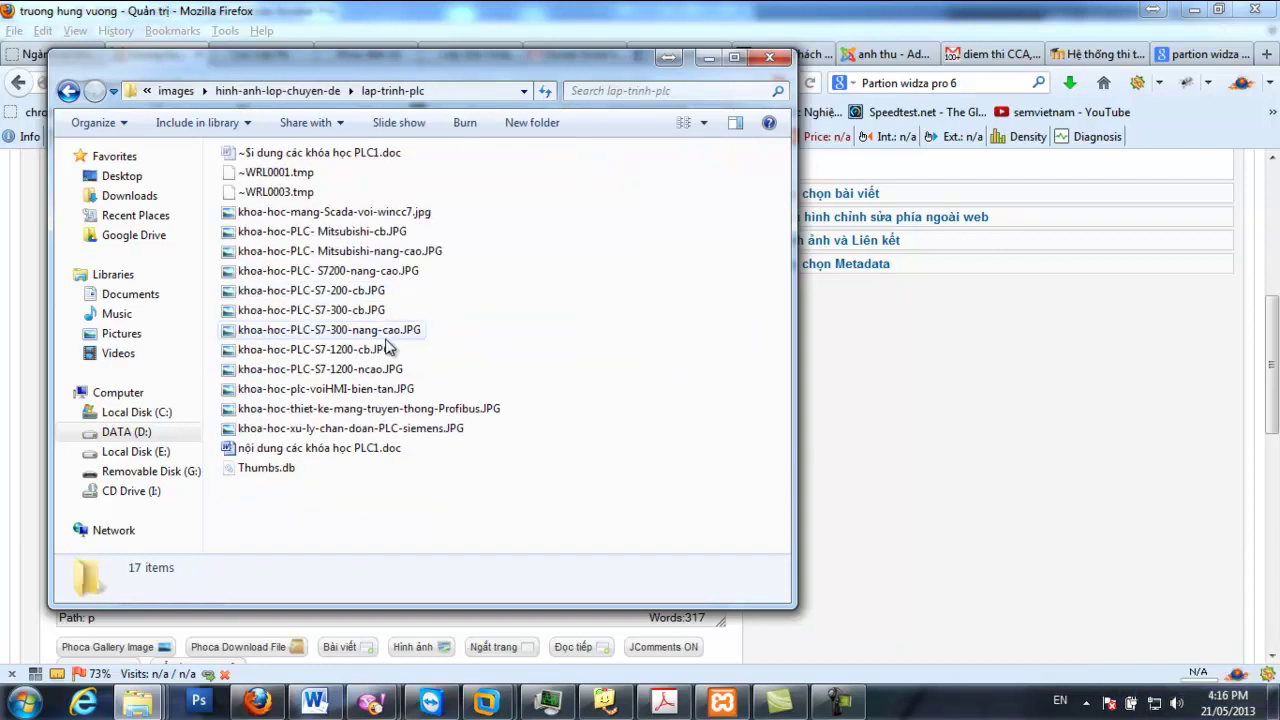
# Rename the photo khoa-hoc-PLC- S7200-nang-cao.JPG as khoa-hoc-PLC-S7200-nang-cao.JPG, without the space after the hyphen
pyautogui.click(337, 338)
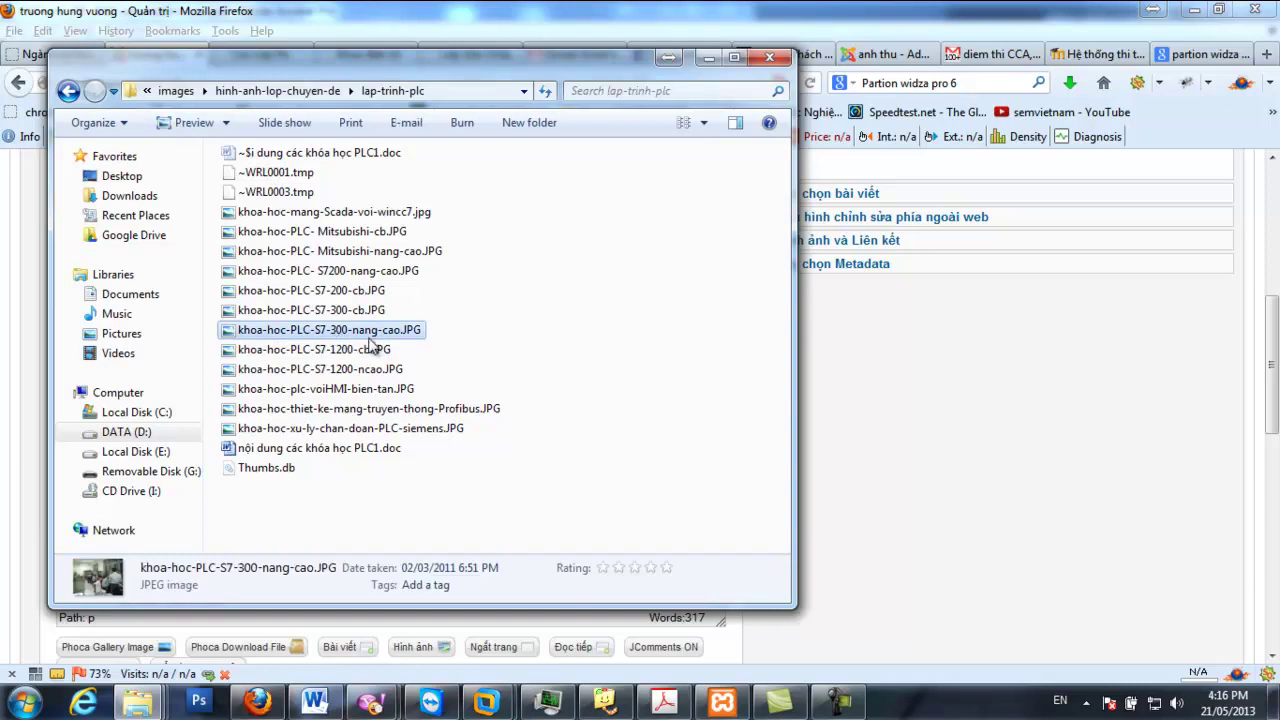
pyautogui.click(350, 277)
pyautogui.click(322, 274)
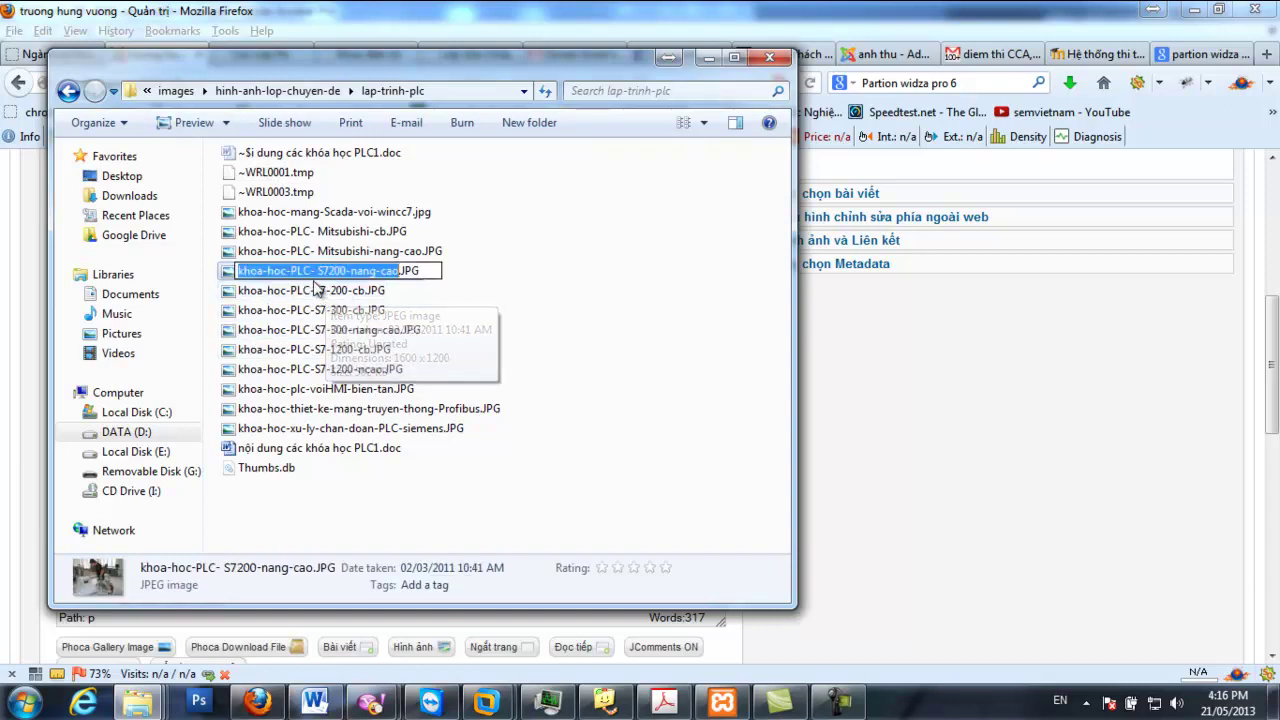
pyautogui.click(322, 272)
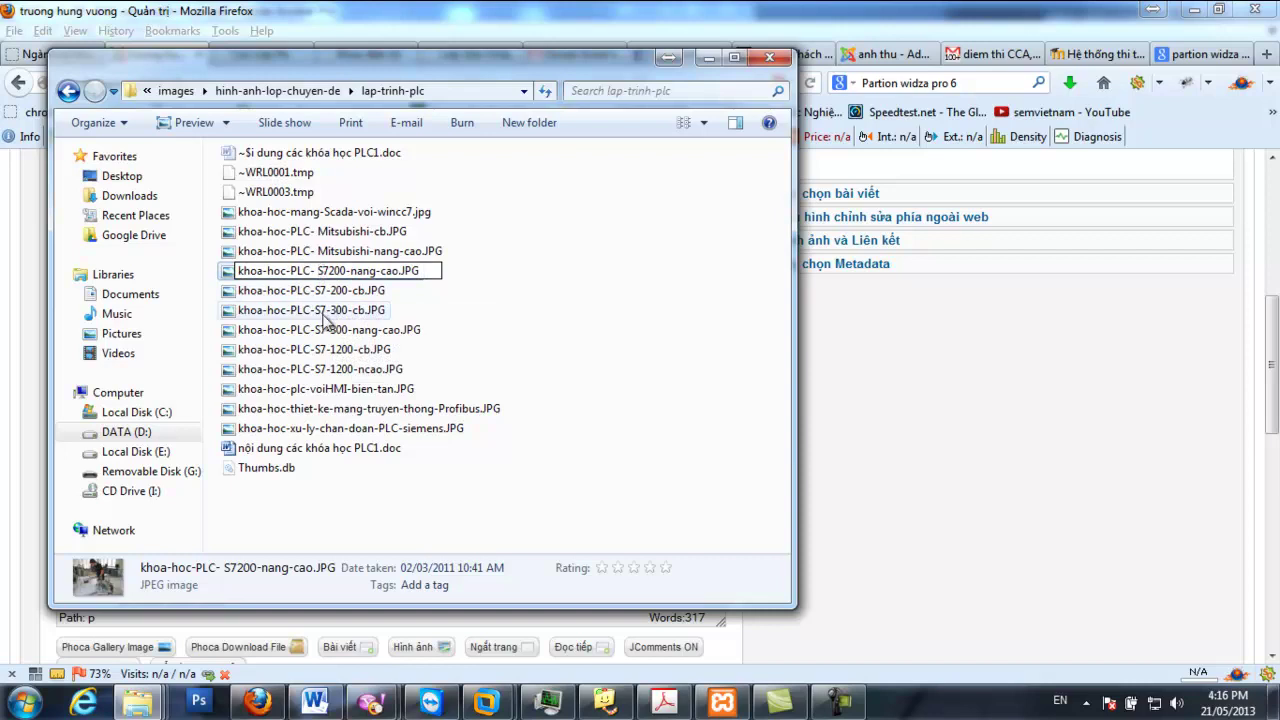
pyautogui.press('BackSpace')
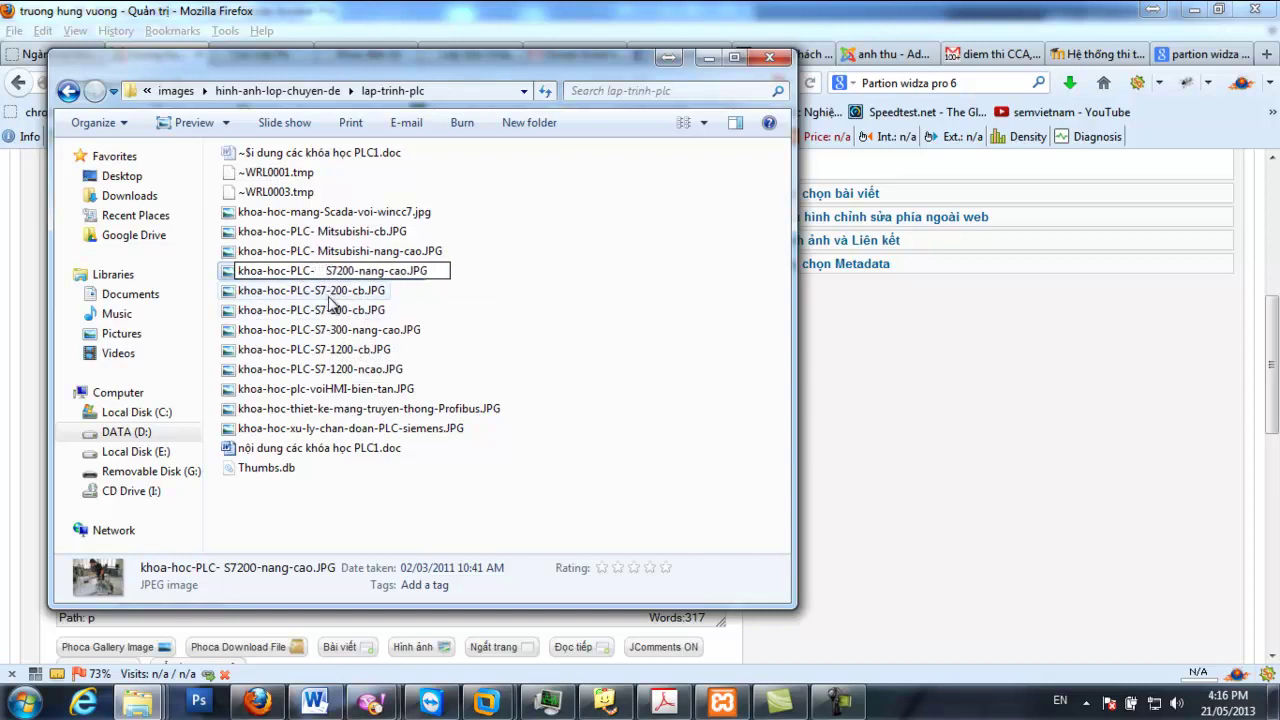
pyautogui.press('BackSpace')
pyautogui.press('BackSpace')
pyautogui.press('BackSpace')
pyautogui.press('BackSpace')
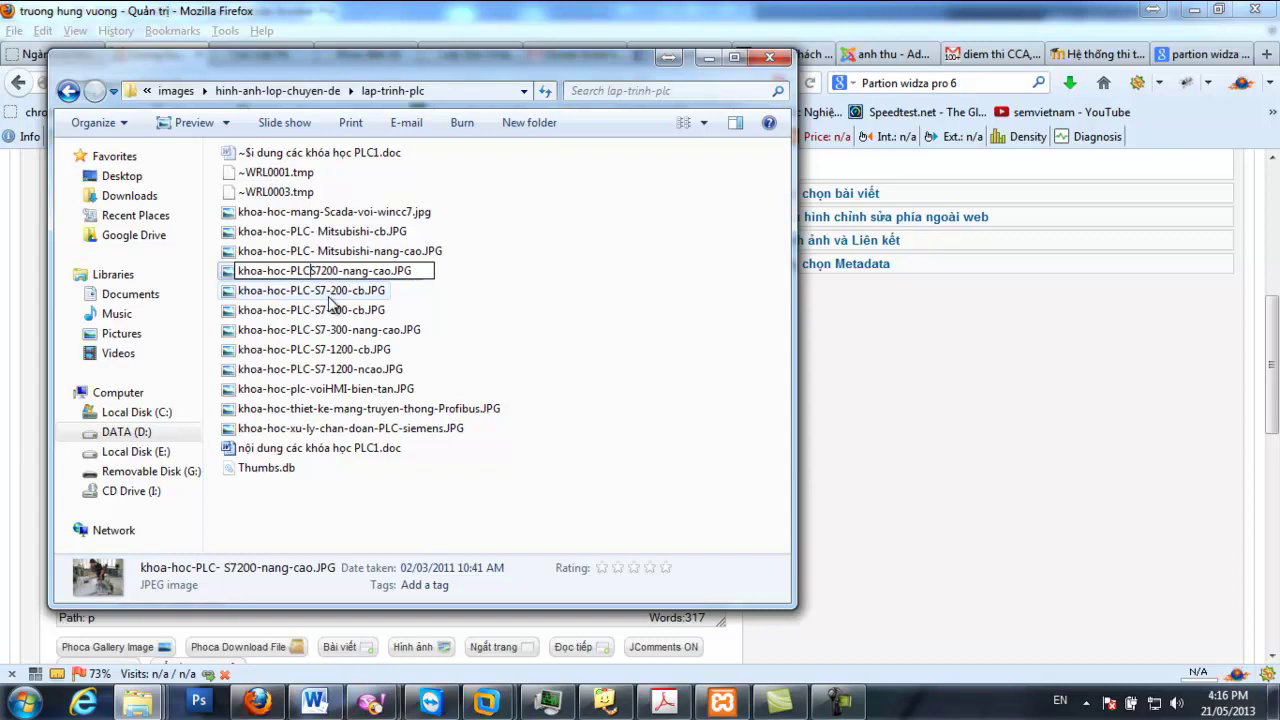
pyautogui.write('-')
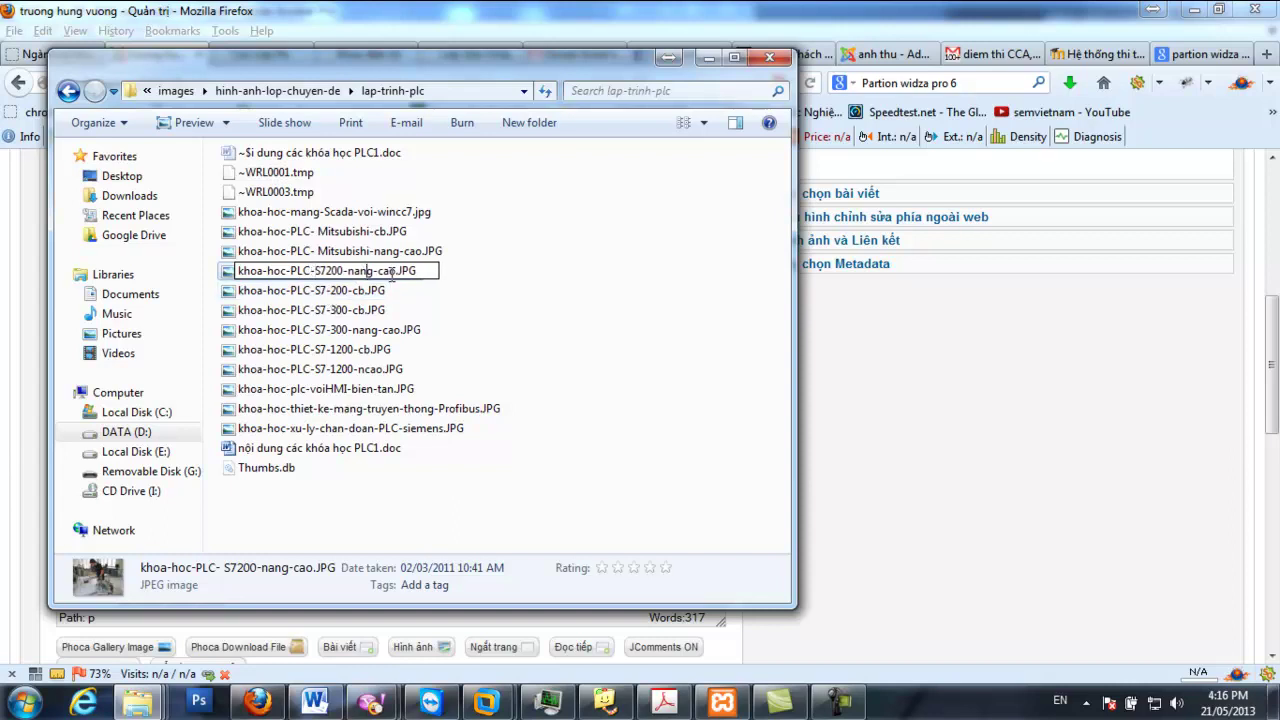
pyautogui.click(487, 302)
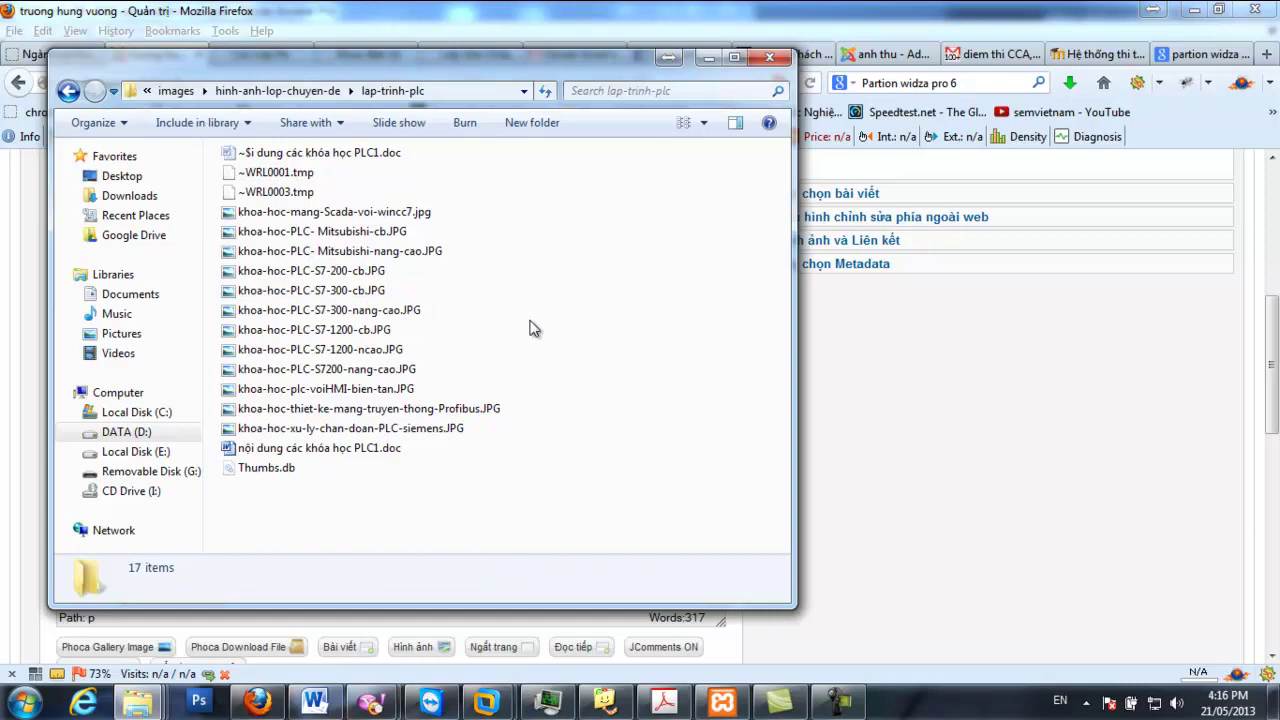
# Copy the full path of the lap-trinh-plc folder and minimize the folder window to return to the article editor
pyautogui.click(370, 251)
pyautogui.click(352, 312)
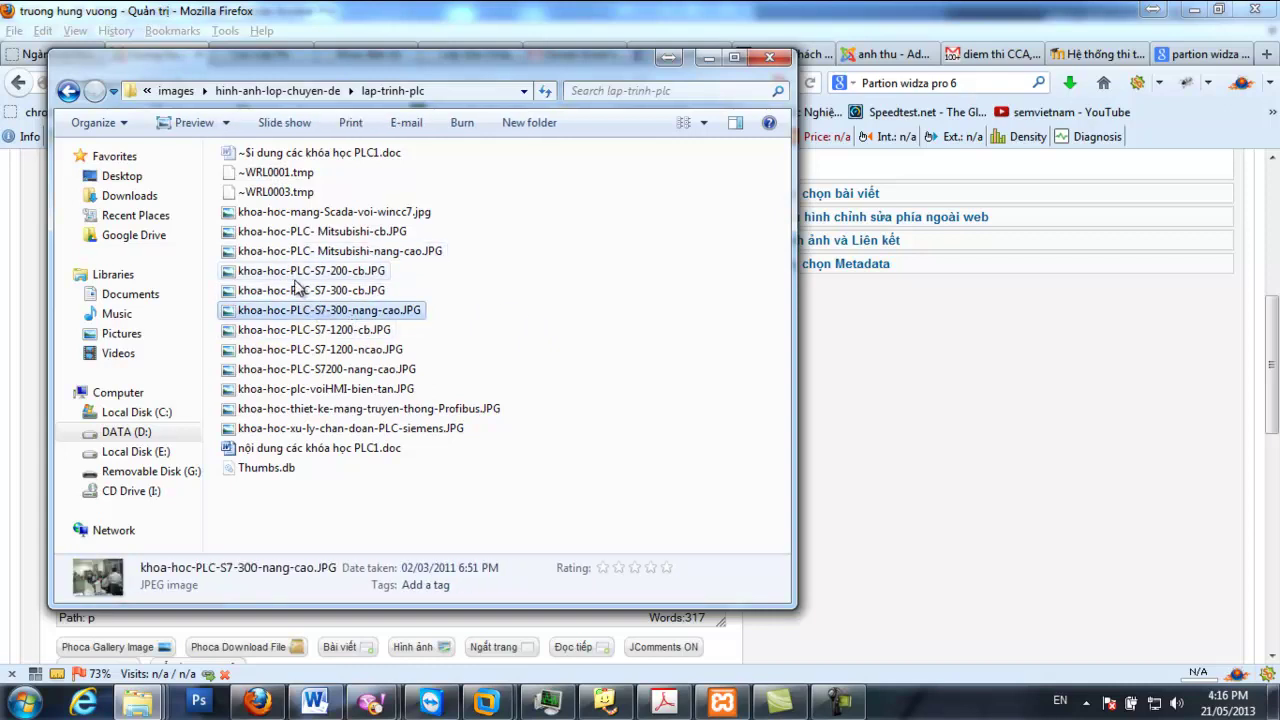
pyautogui.click(310, 271)
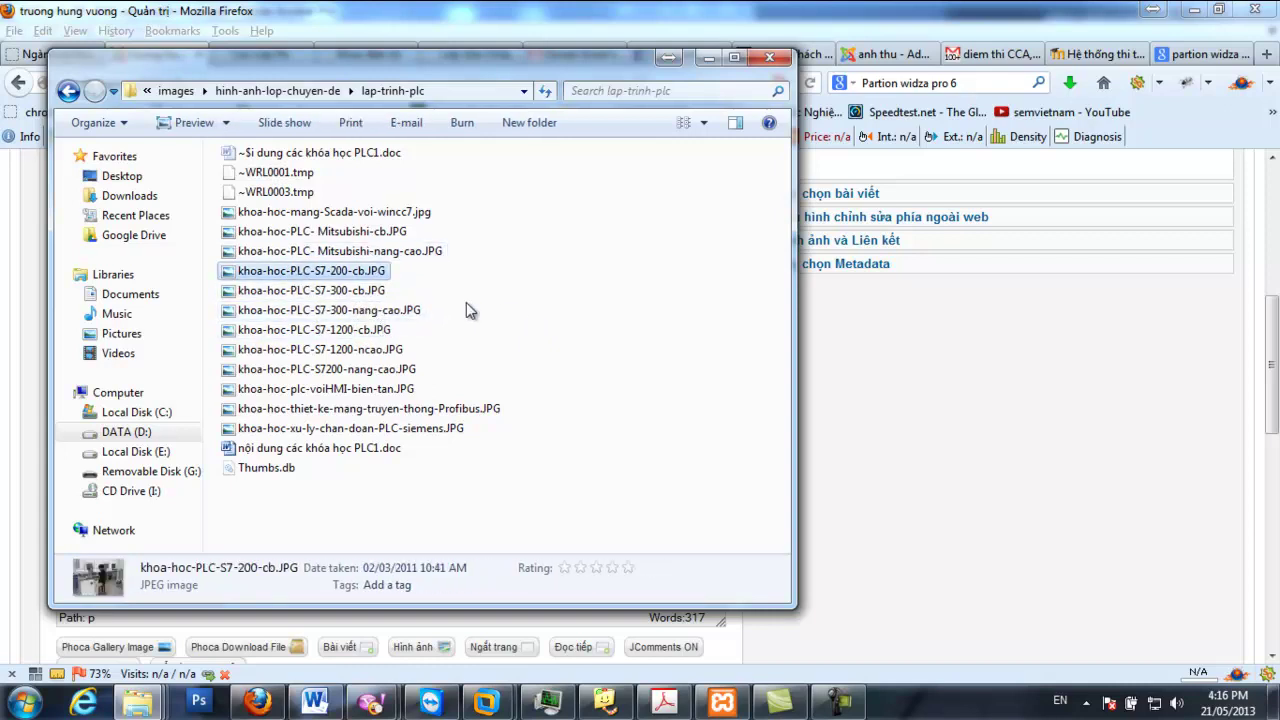
pyautogui.click(480, 91)
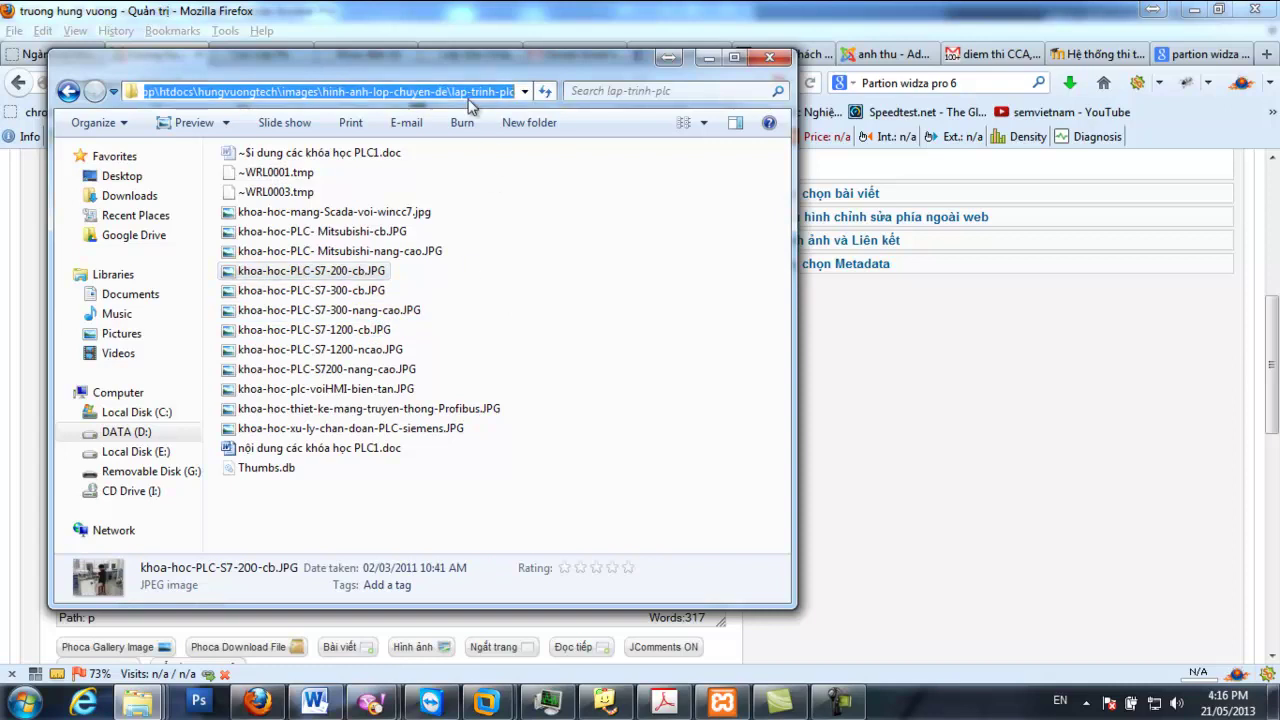
pyautogui.click(708, 58)
# Open the article's image insertion dialog and go to the website folder hinh-anh-lop-chuyen-de/lap-trinh-plc
pyautogui.scroll(-6, 299, 440)
pyautogui.click(413, 330)
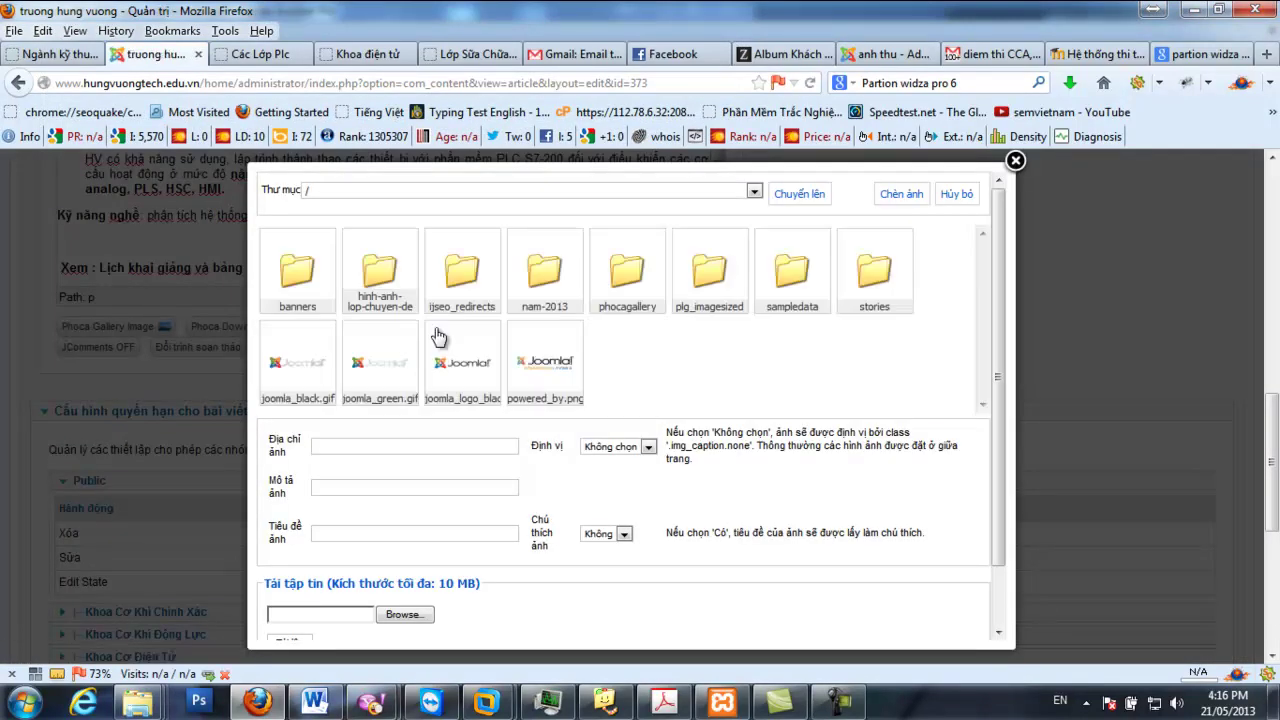
pyautogui.click(384, 306)
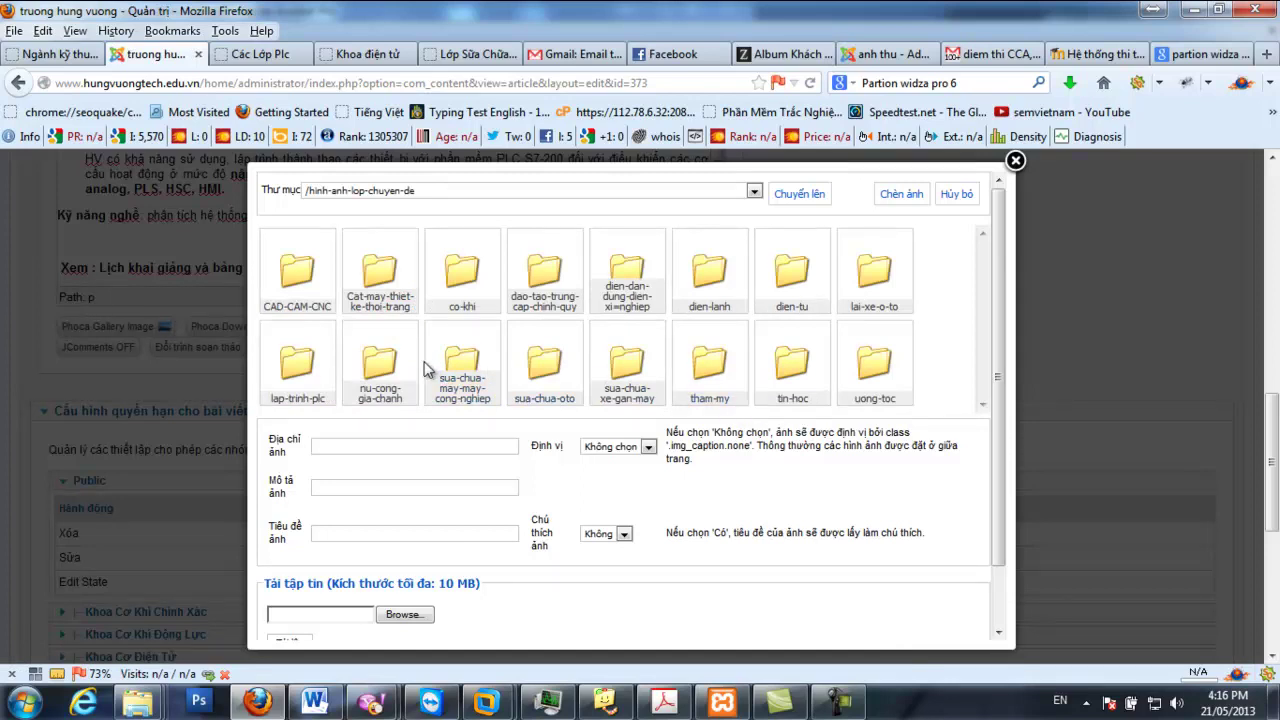
pyautogui.click(313, 395)
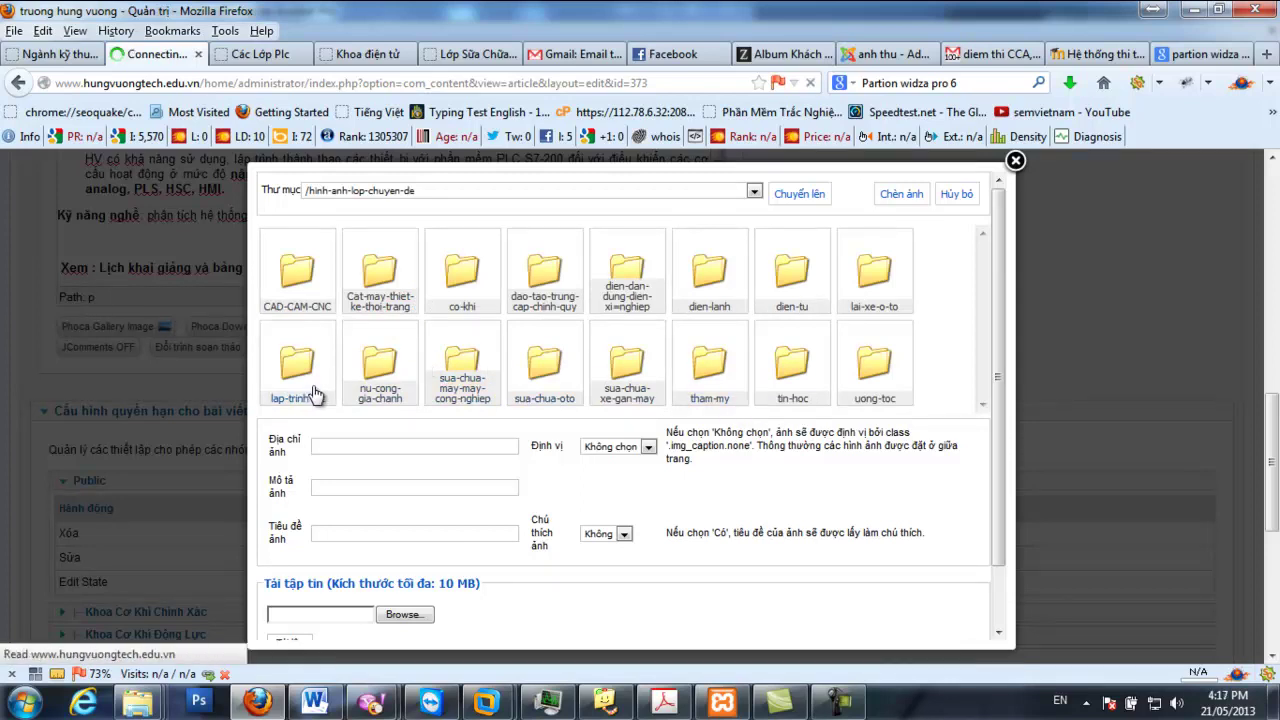
# Browse for a file to upload in D:\xampp\htdocs\hungvuongtech\images\hinh-anh-lop-chuyen-de\lap-trinh-plc
pyautogui.click(404, 615)
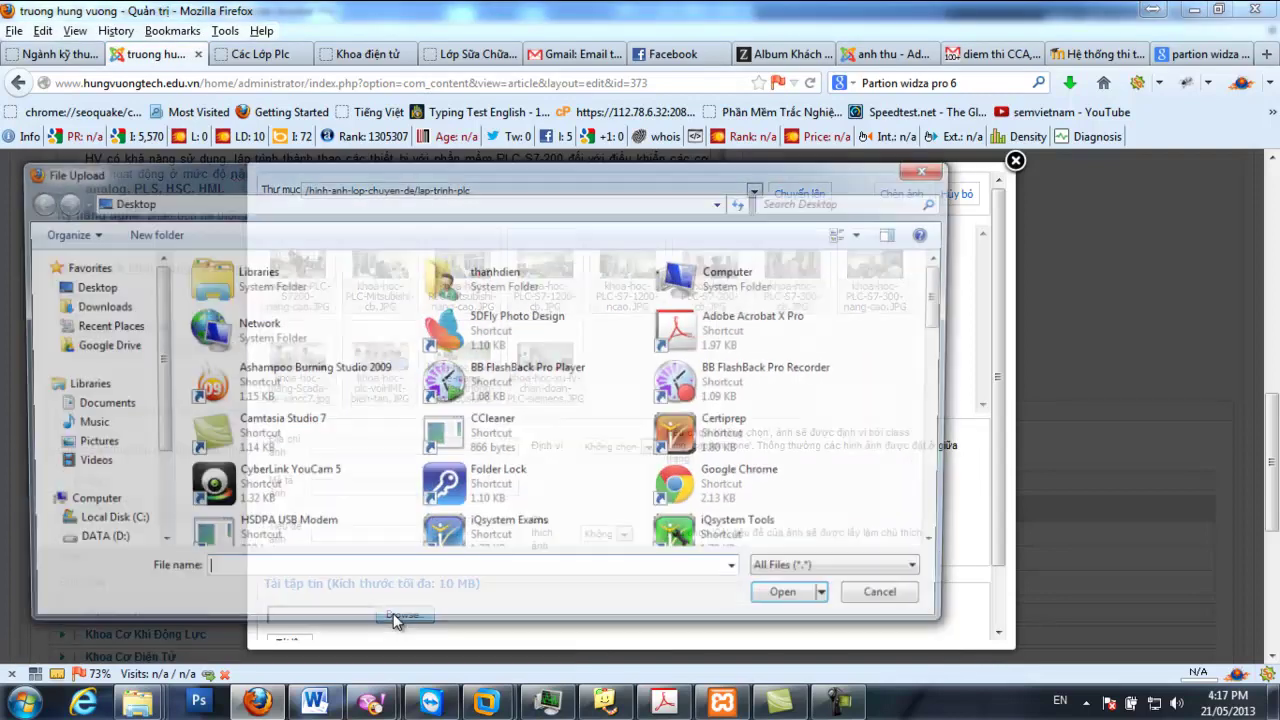
pyautogui.write('D:\\xampp\\htdocs\\hungvuongtech\\images\\hinh-anh-lop-chuyen-de\\lap-trinh-plc')
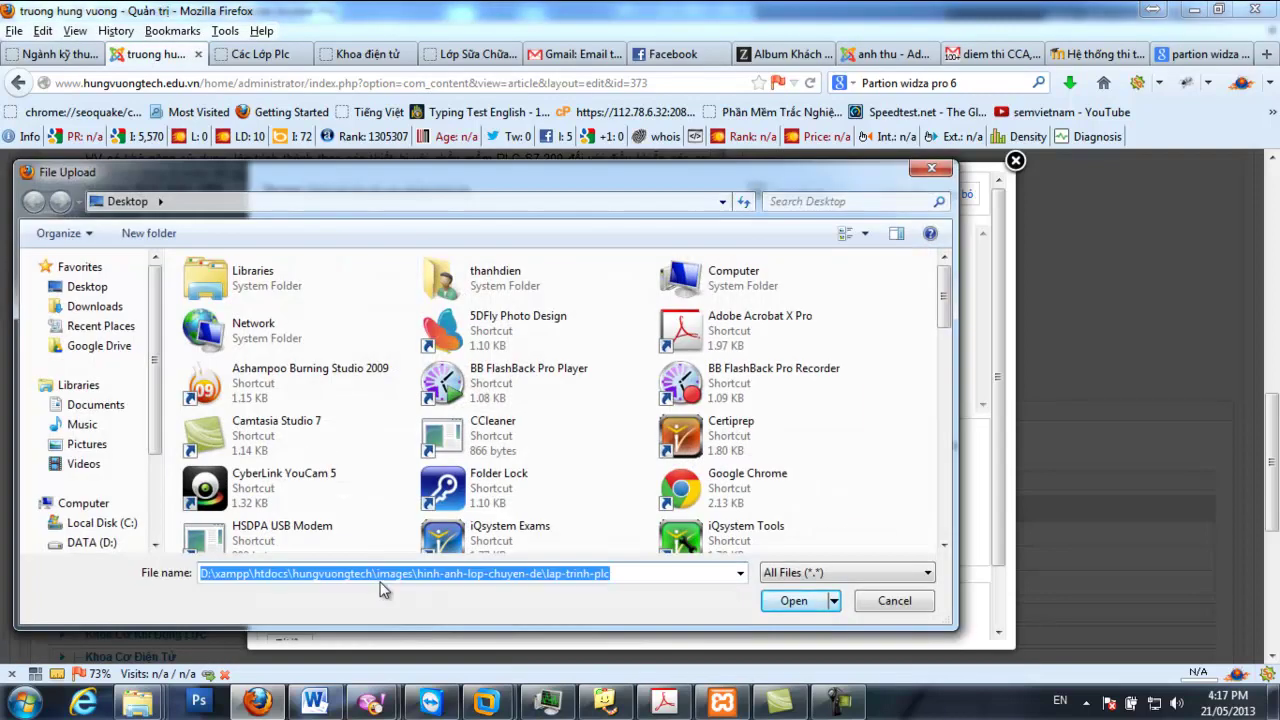
pyautogui.press('Return')
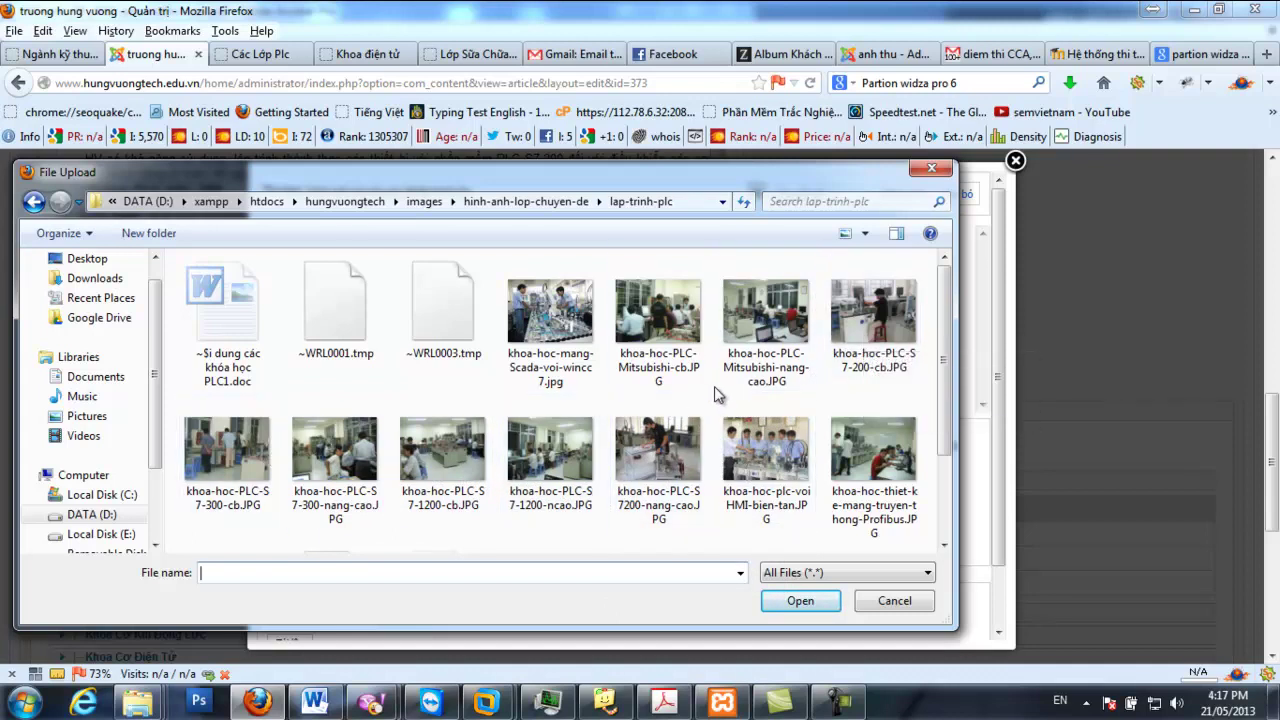
pyautogui.click(545, 467)
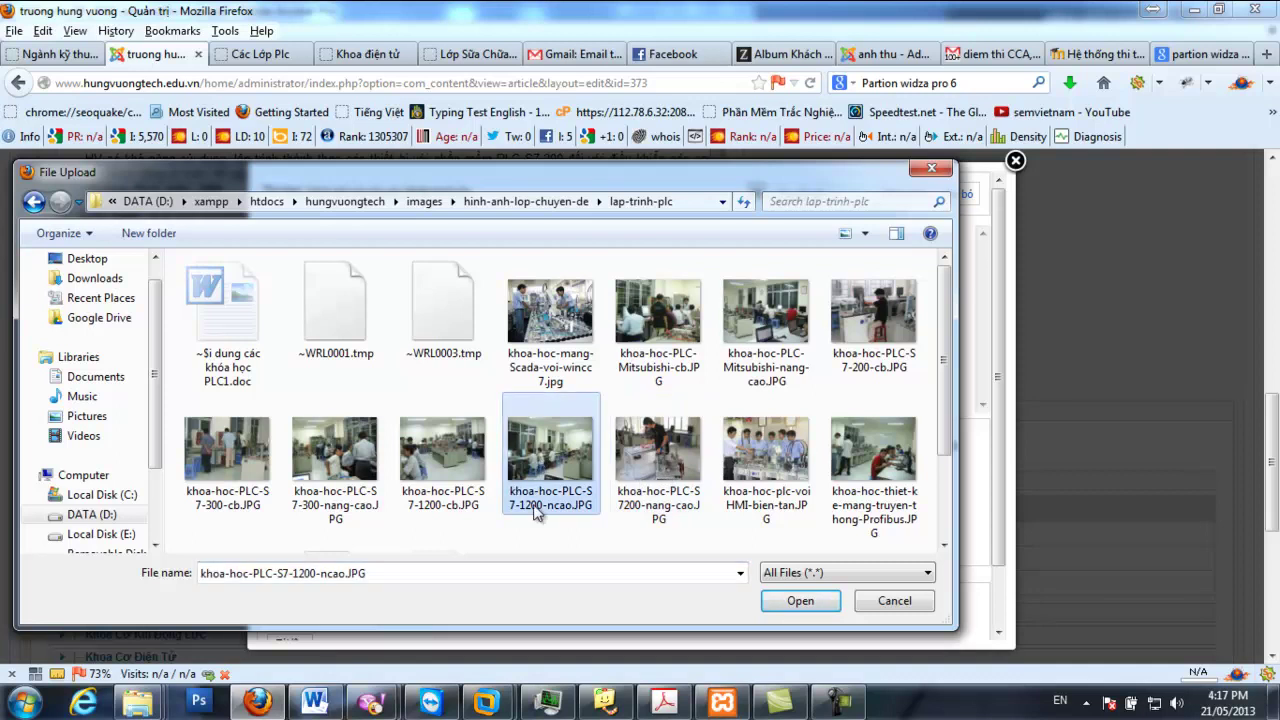
pyautogui.click(537, 508)
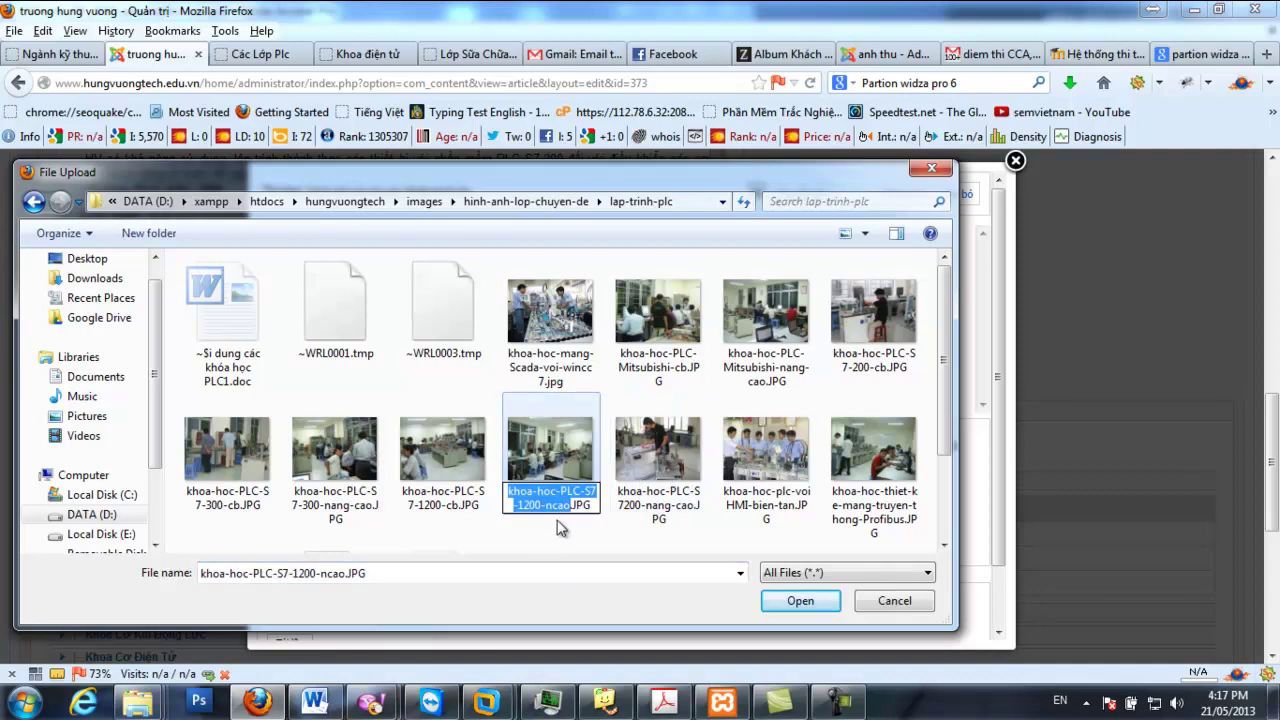
pyautogui.click(520, 532)
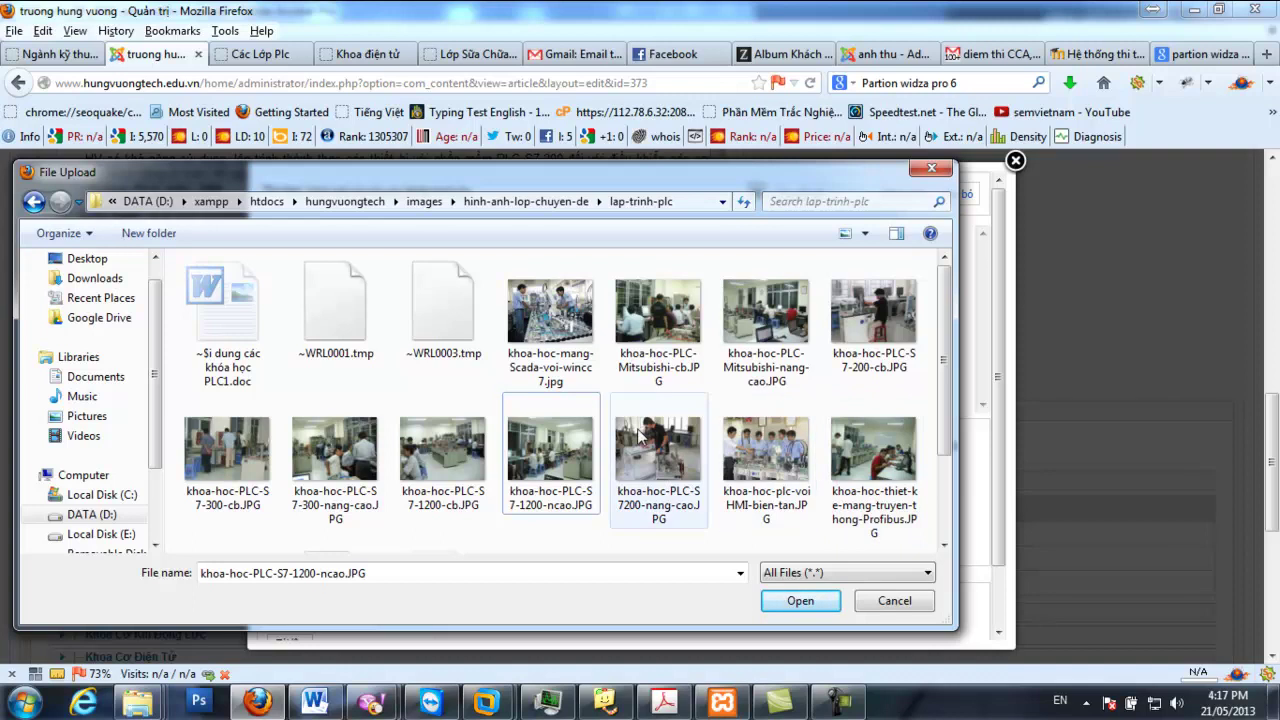
# Rename the photo khoa-hoc-PLC-S7200-nang-cao.JPG as khoa-hoc-PLC-7200-nang-cao.JPG within the file upload dialog
pyautogui.click(700, 505)
pyautogui.click(704, 505)
pyautogui.click(702, 500)
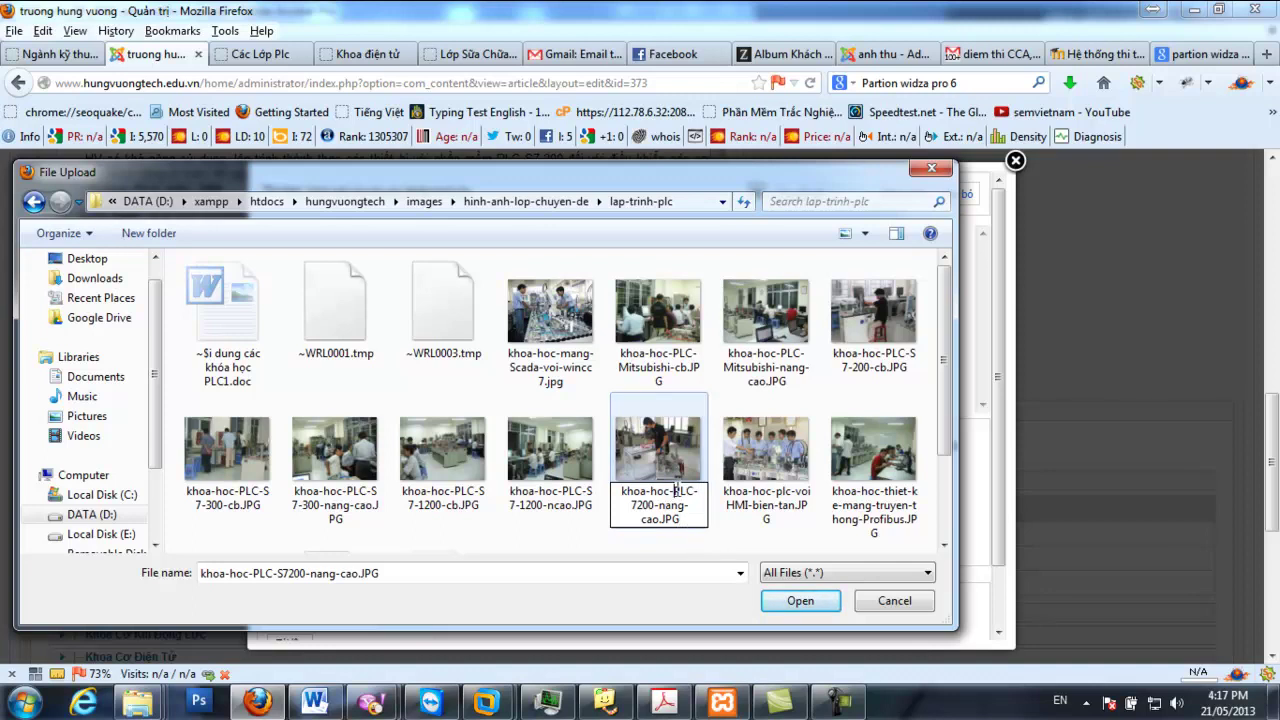
pyautogui.click(645, 555)
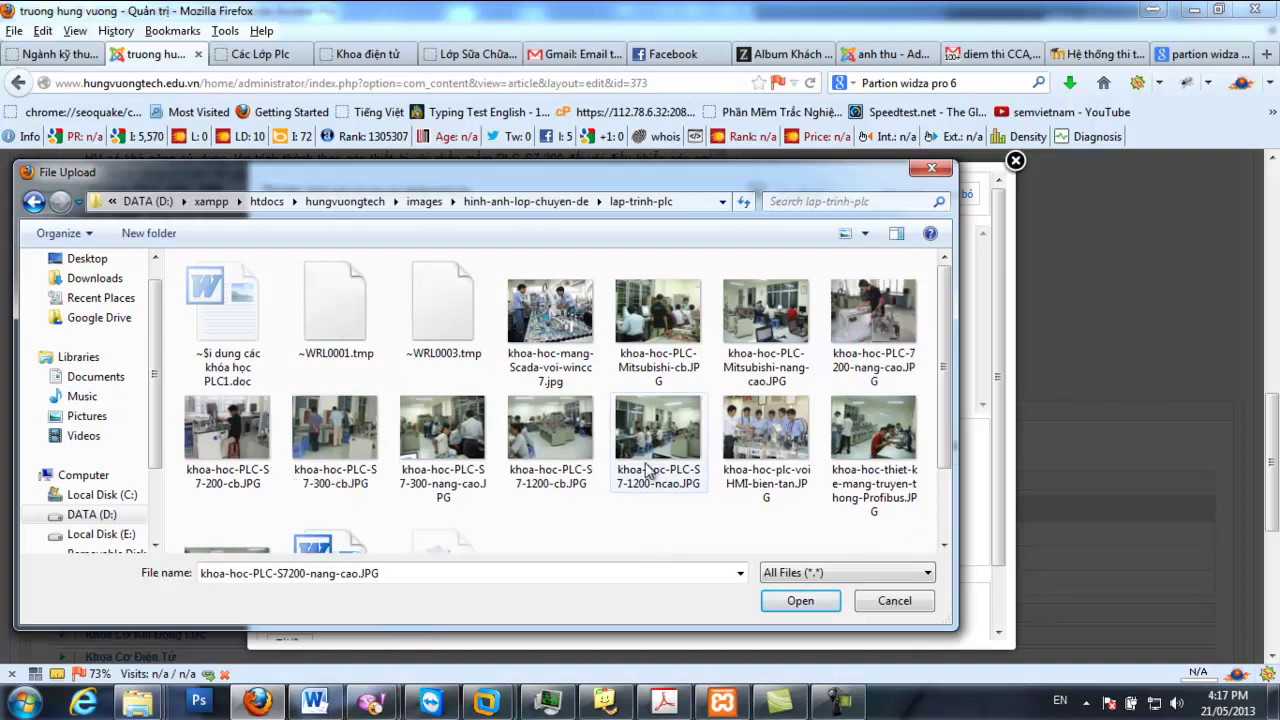
# Upload khoa-hoc-PLC-7200-nang-cao.JPG to the lap-trinh-plc folder and insert the advanced S7-200 course photo into the article
pyautogui.click(652, 440)
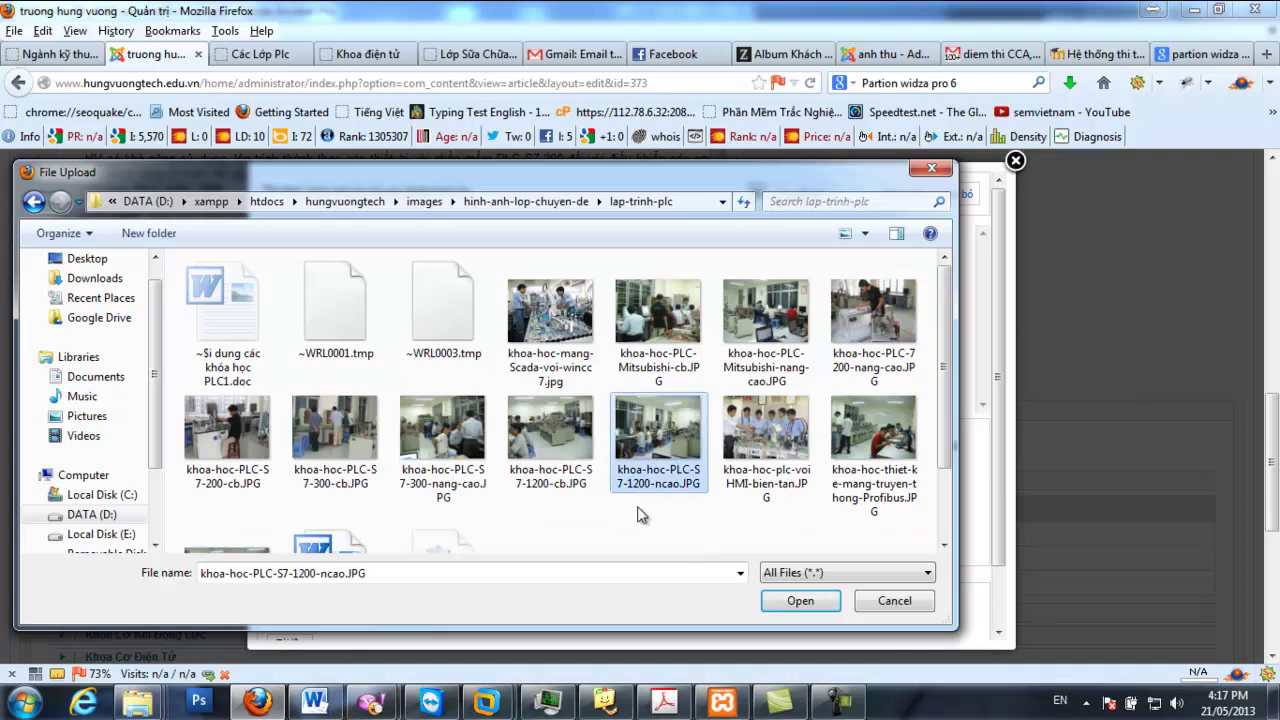
pyautogui.click(868, 338)
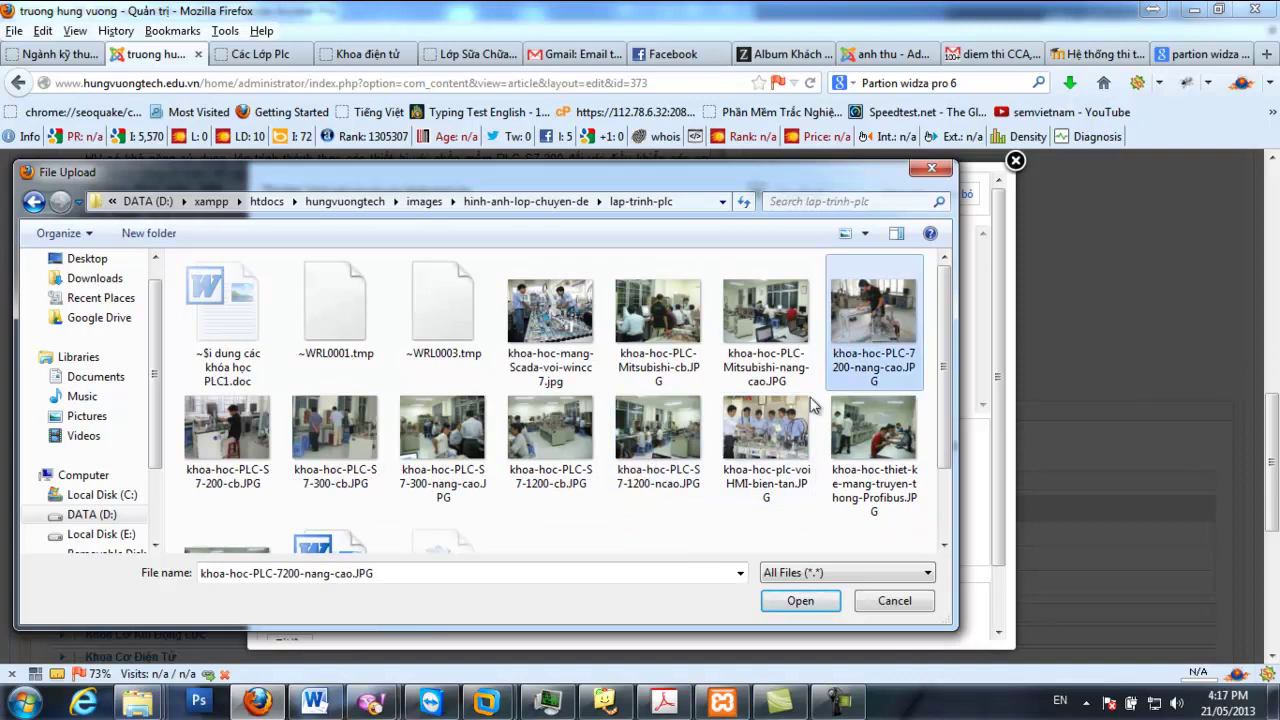
pyautogui.click(793, 605)
pyautogui.scroll(-1, 378, 615)
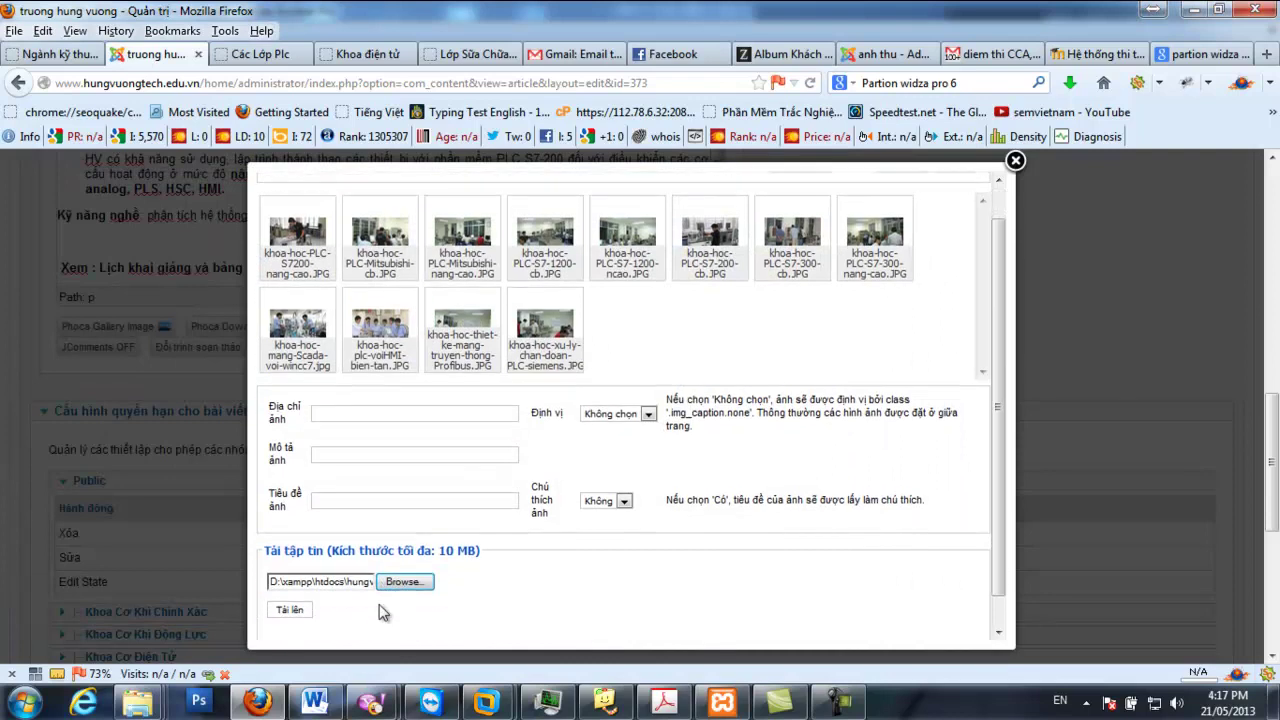
pyautogui.click(300, 582)
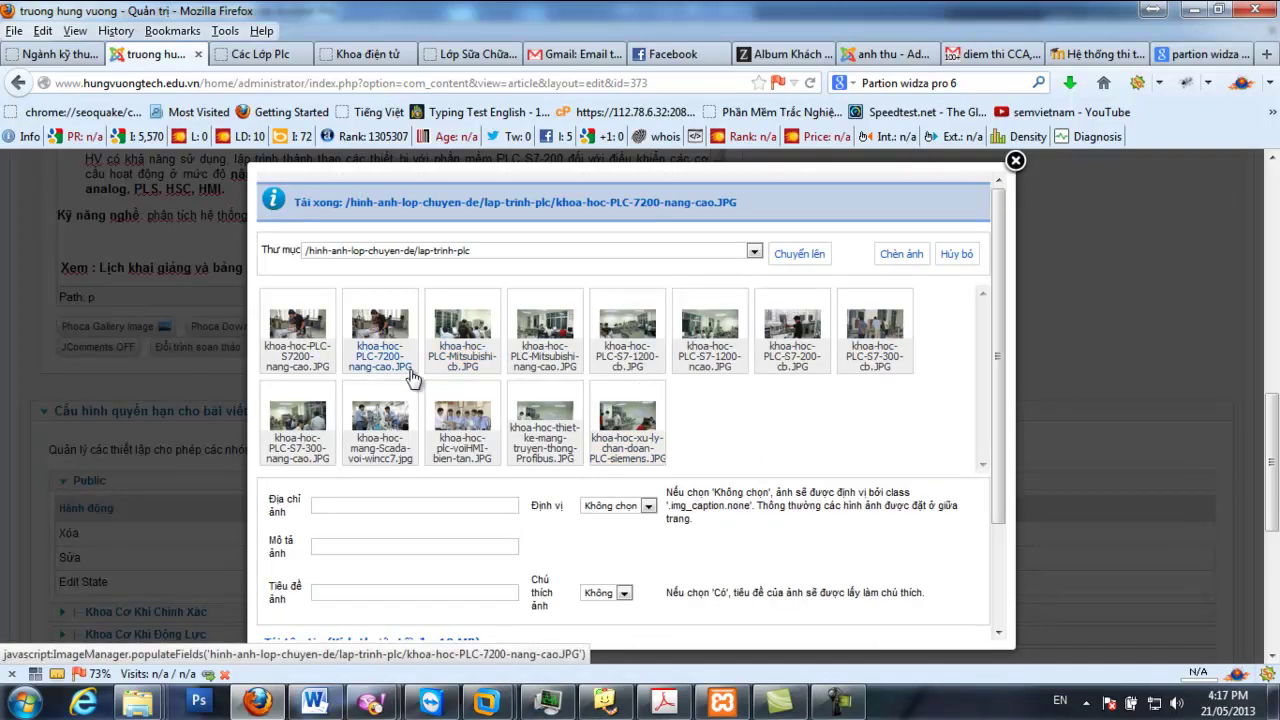
pyautogui.click(303, 345)
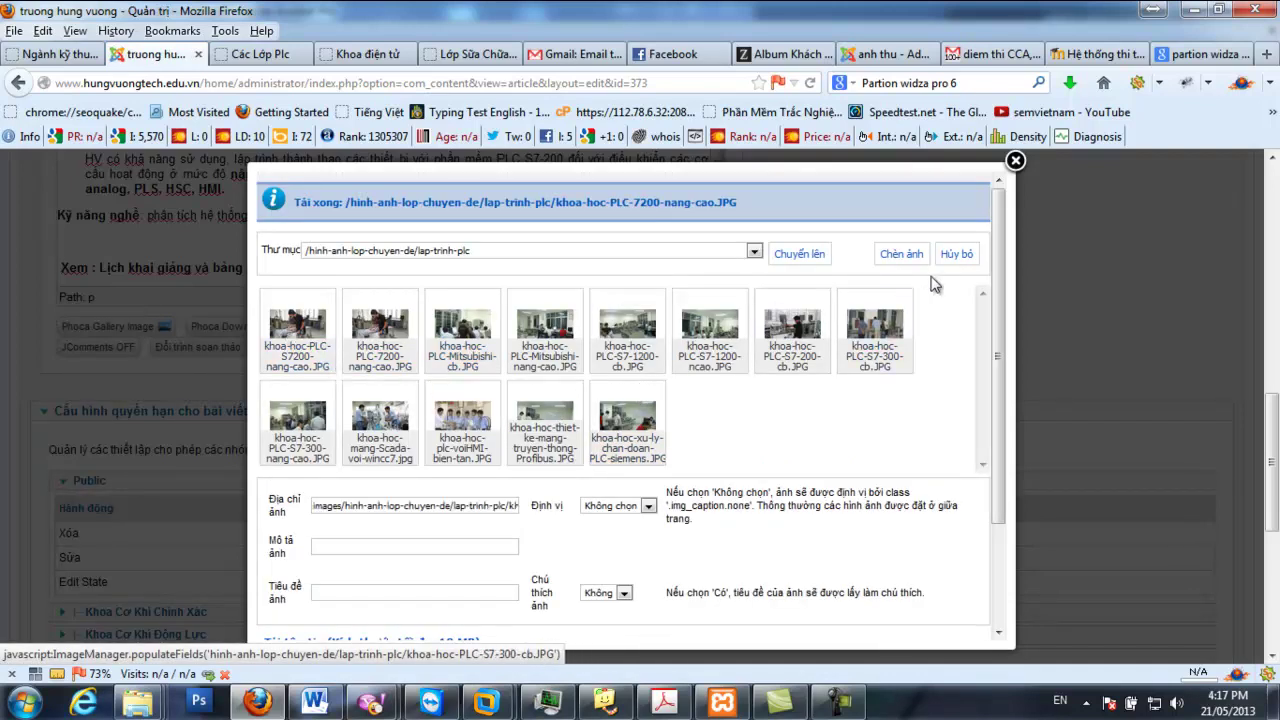
pyautogui.click(903, 254)
# Set the photo at the start of the article to 150 px wide with left alignment
pyautogui.scroll(3, 337, 306)
pyautogui.rightClick(337, 306)
pyautogui.click(420, 421)
pyautogui.click(525, 270)
pyautogui.click(553, 331)
pyautogui.write('150')
pyautogui.click(610, 306)
pyautogui.click(565, 414)
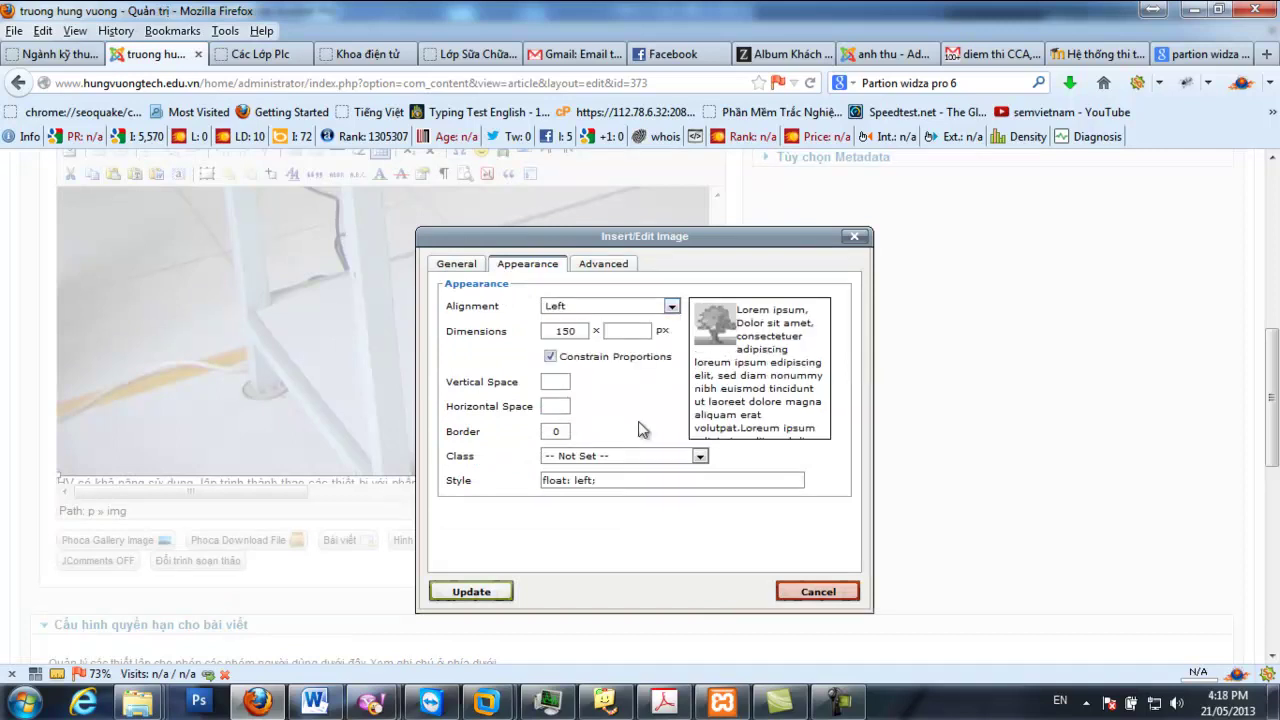
pyautogui.click(494, 594)
pyautogui.click(558, 452)
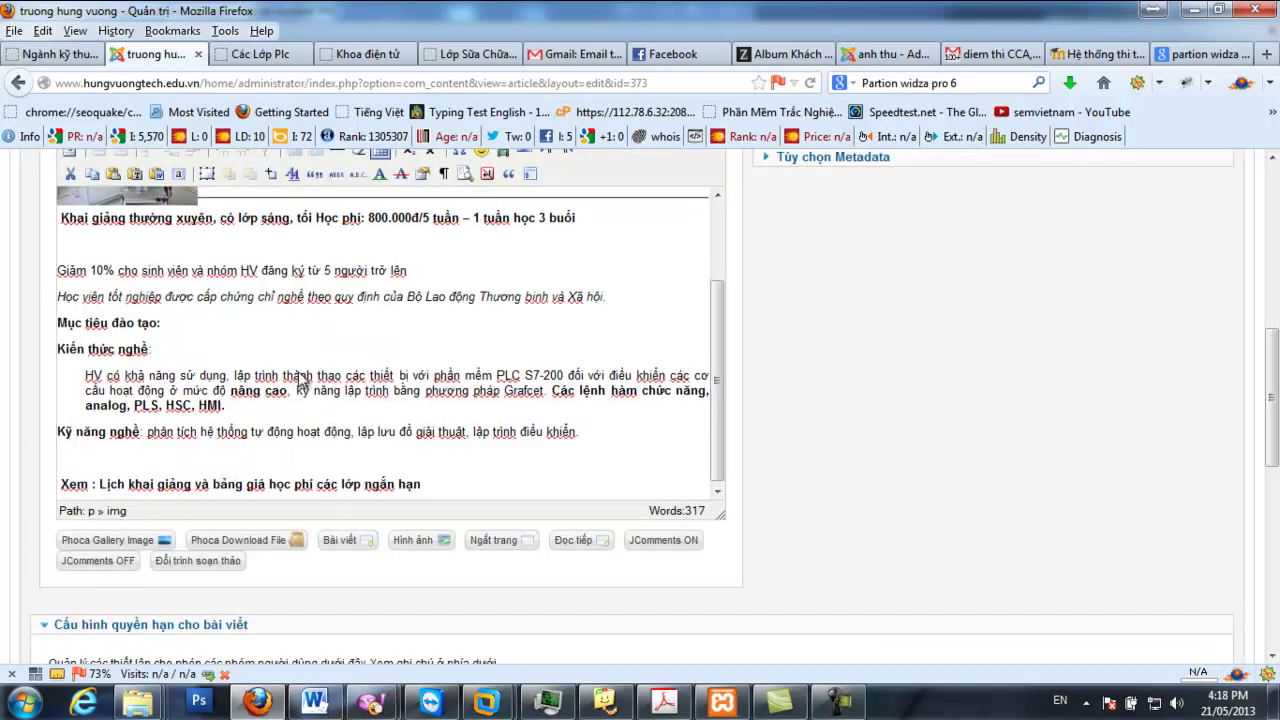
# Copy the resized course photo below the fee line under the read-more divider and centre it
pyautogui.scroll(3, 135, 300)
pyautogui.click(144, 290)
pyautogui.moveTo(178, 358); pyautogui.dragTo(188, 362)
pyautogui.scroll(1, 195, 265)
pyautogui.scroll(1, 194, 262)
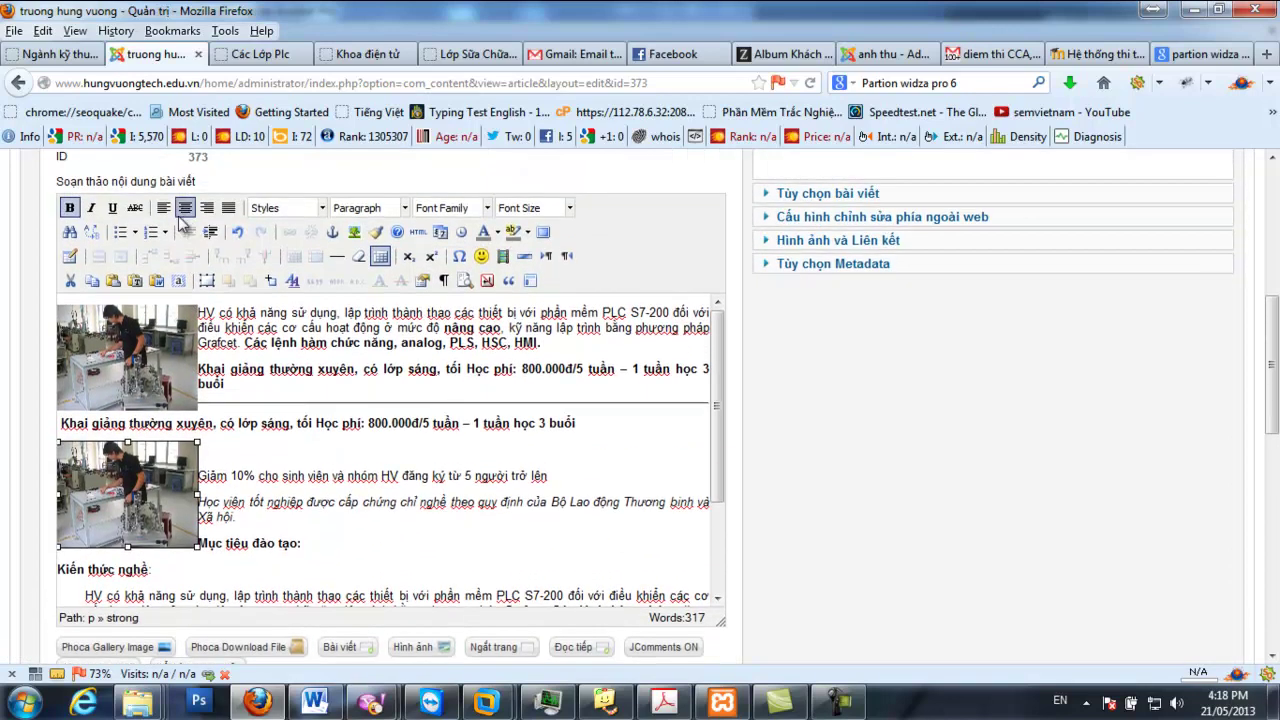
pyautogui.click(185, 208)
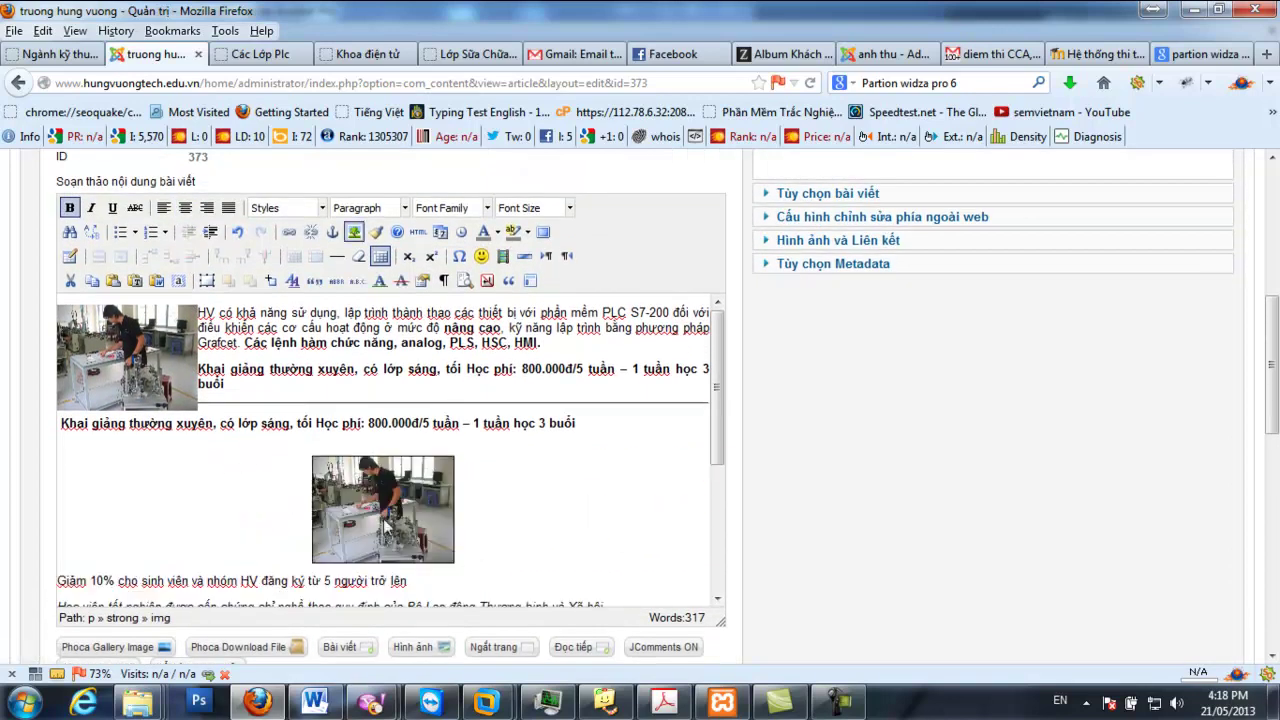
# Set the centred lower photo's width to 500 px and save the article
pyautogui.click(354, 231)
pyautogui.click(545, 265)
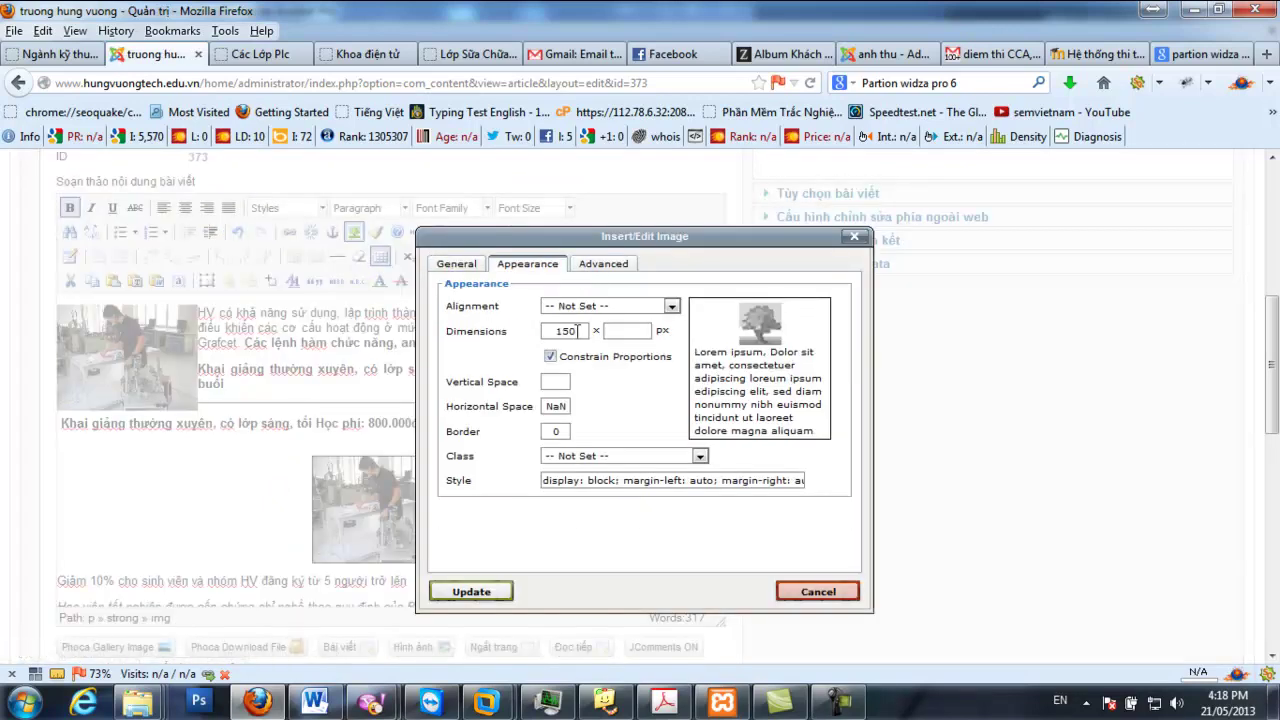
pyautogui.write('500')
pyautogui.click(487, 592)
pyautogui.click(590, 444)
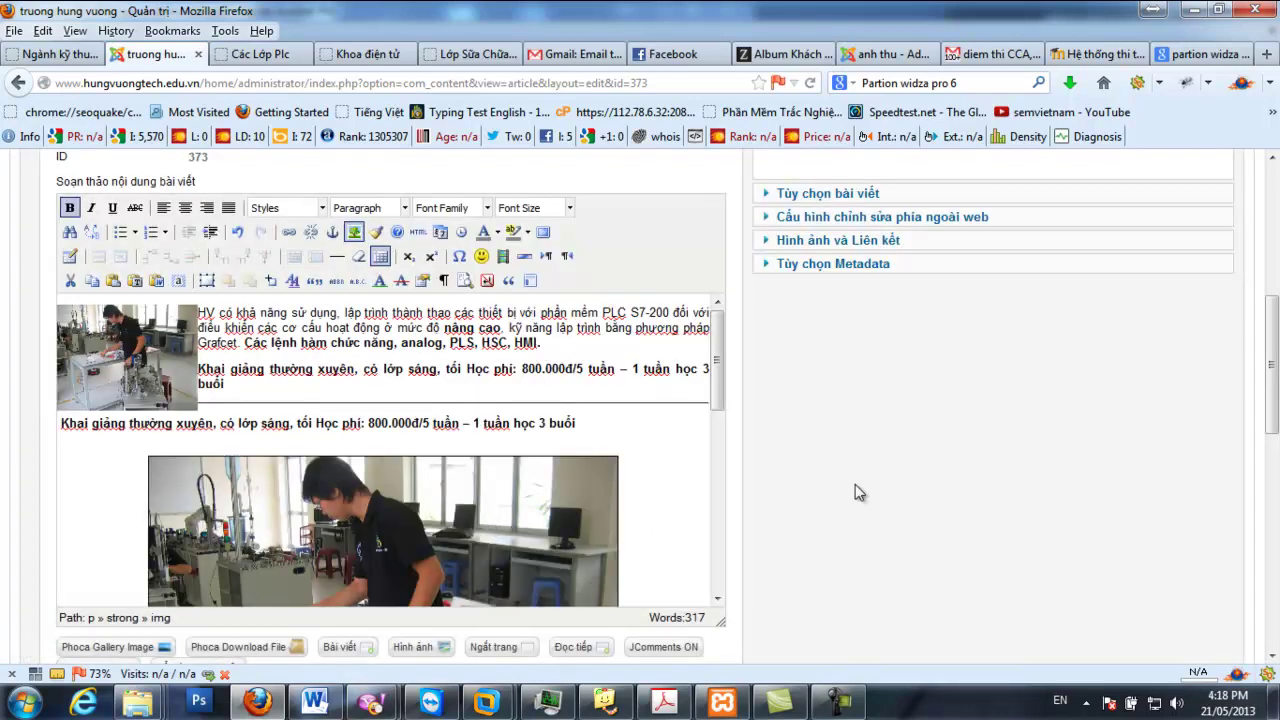
pyautogui.scroll(5, 935, 370)
pyautogui.scroll(2, 935, 370)
pyautogui.click(878, 282)
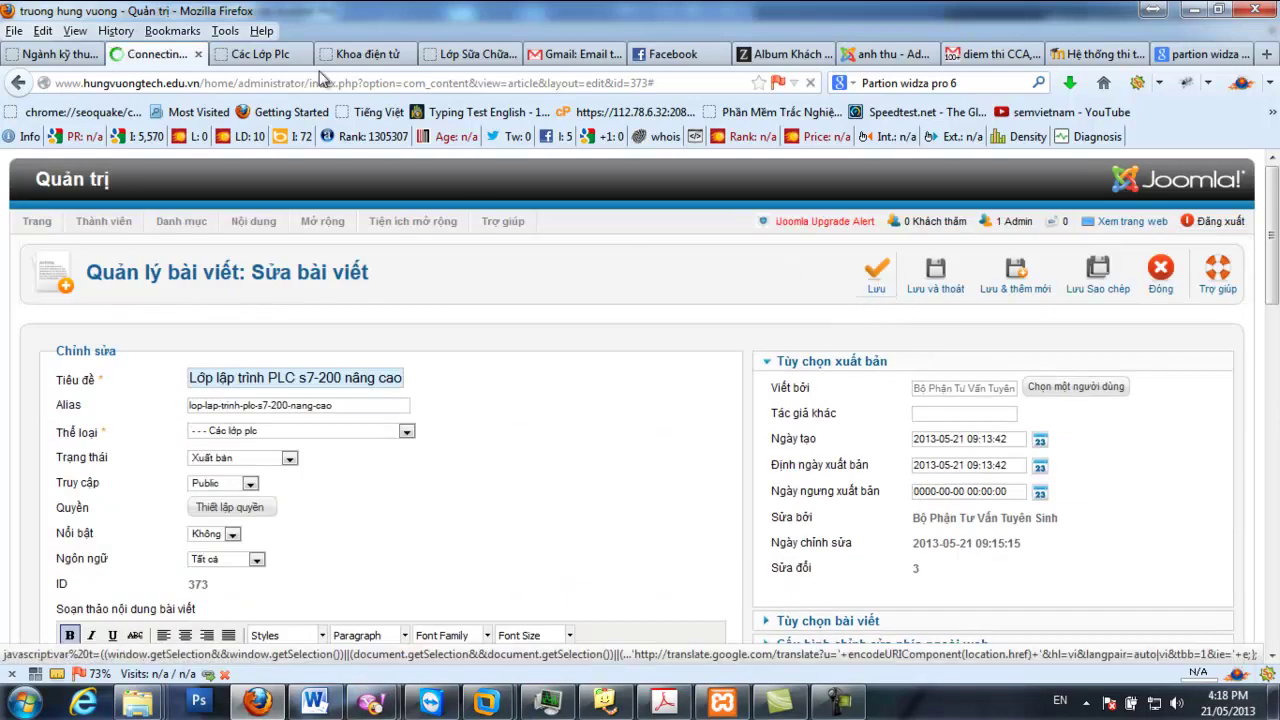
# Check the advanced PLC S7-200 course photo on the Các Lớp Plc website page
pyautogui.click(285, 56)
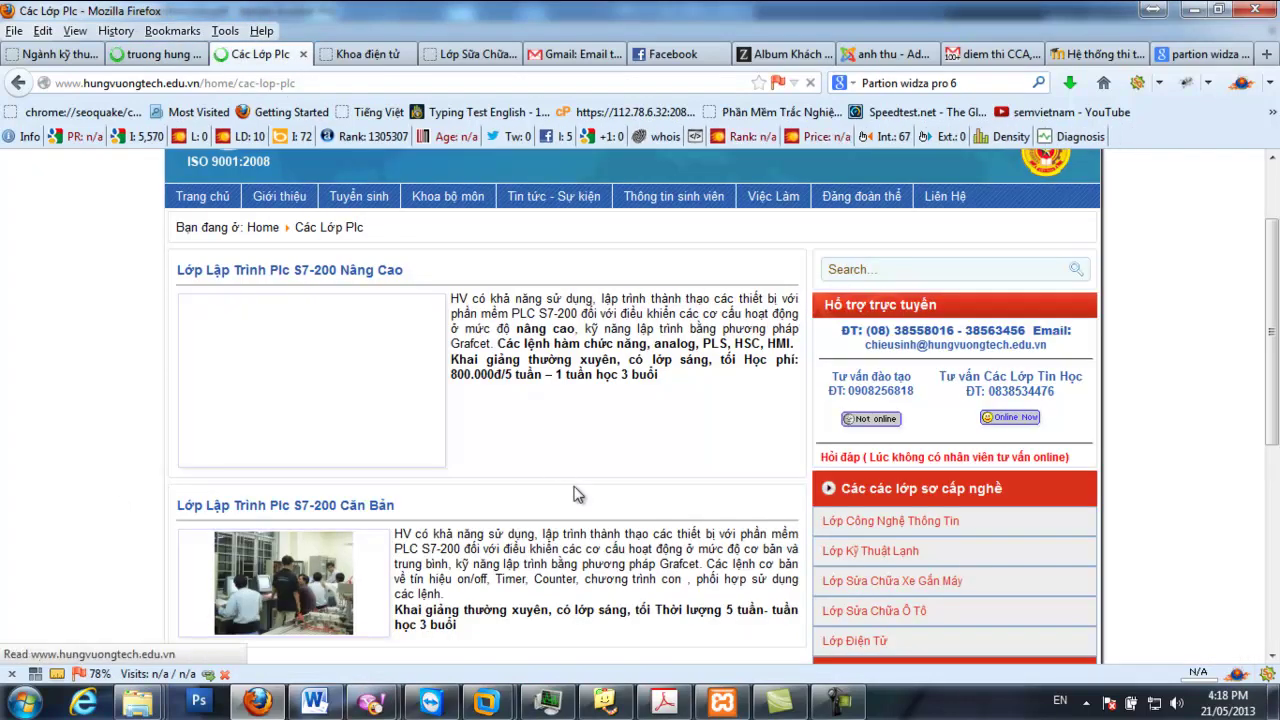
pyautogui.scroll(-4, 315, 343)
pyautogui.scroll(4, 315, 343)
# Delete both the intro photo and the large centred photo from the advanced PLC S7-200 article
pyautogui.click(155, 54)
pyautogui.scroll(-5, 315, 495)
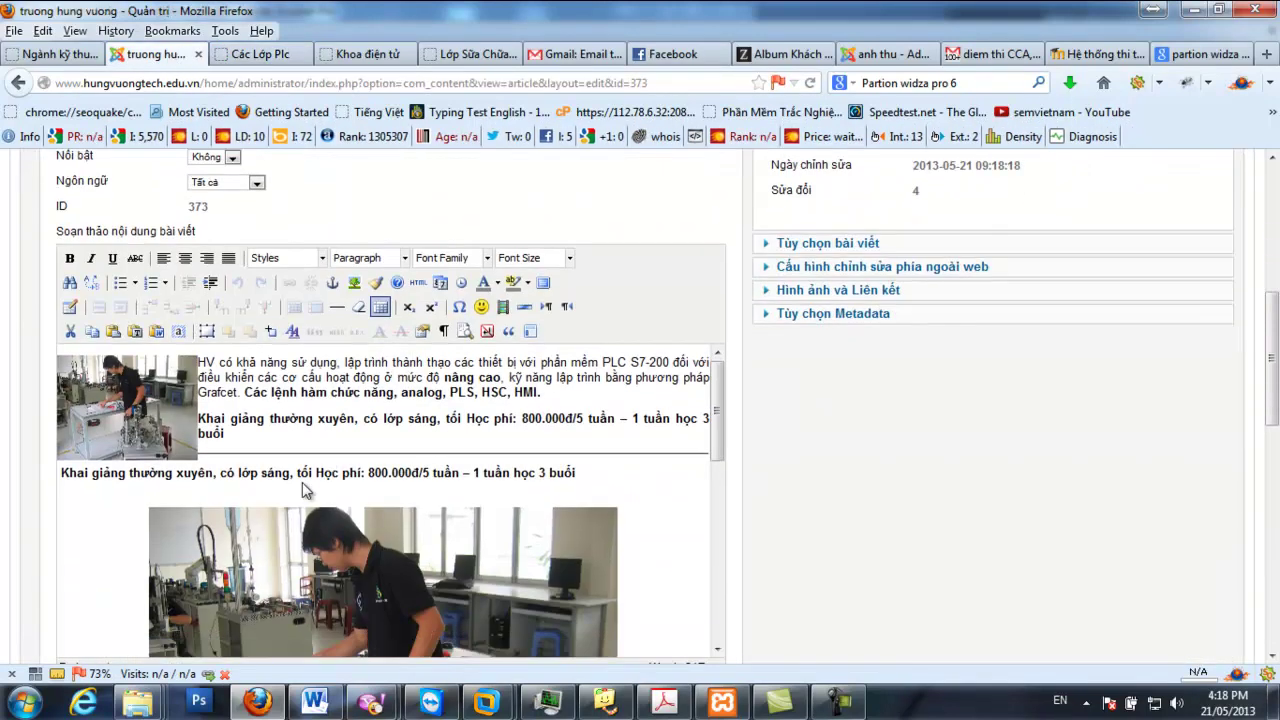
pyautogui.press('Delete')
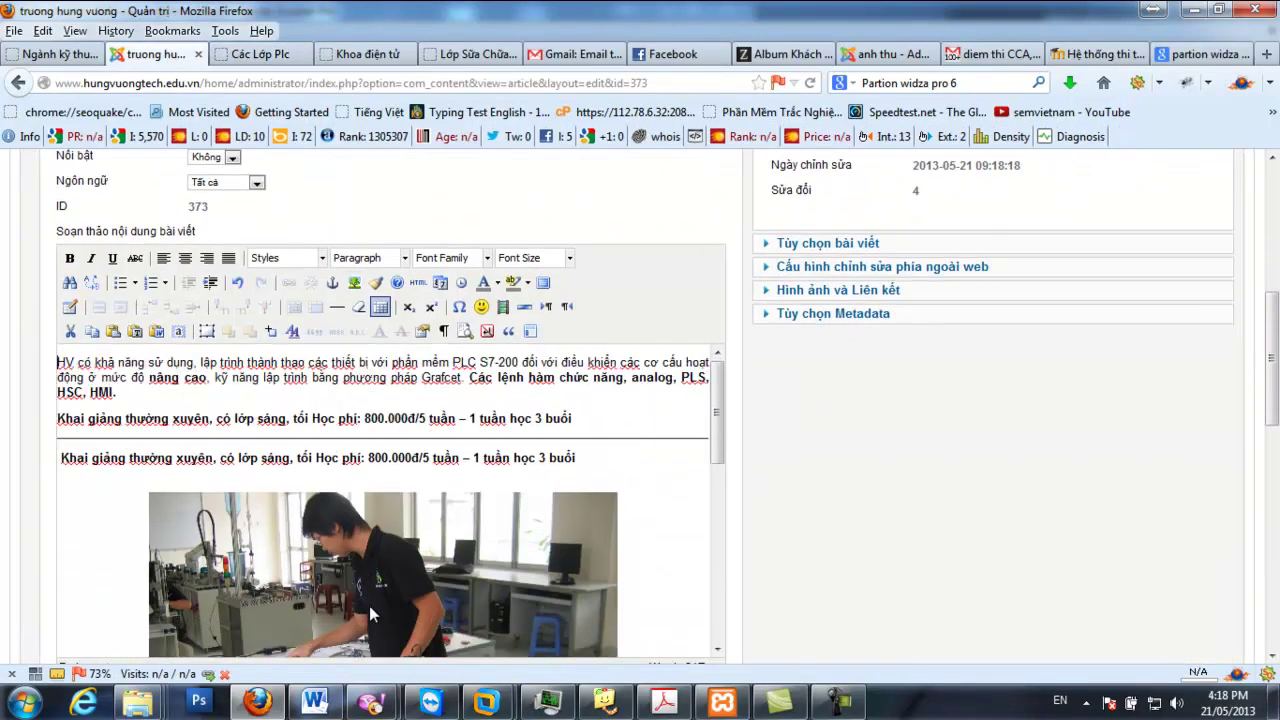
pyautogui.press('Delete')
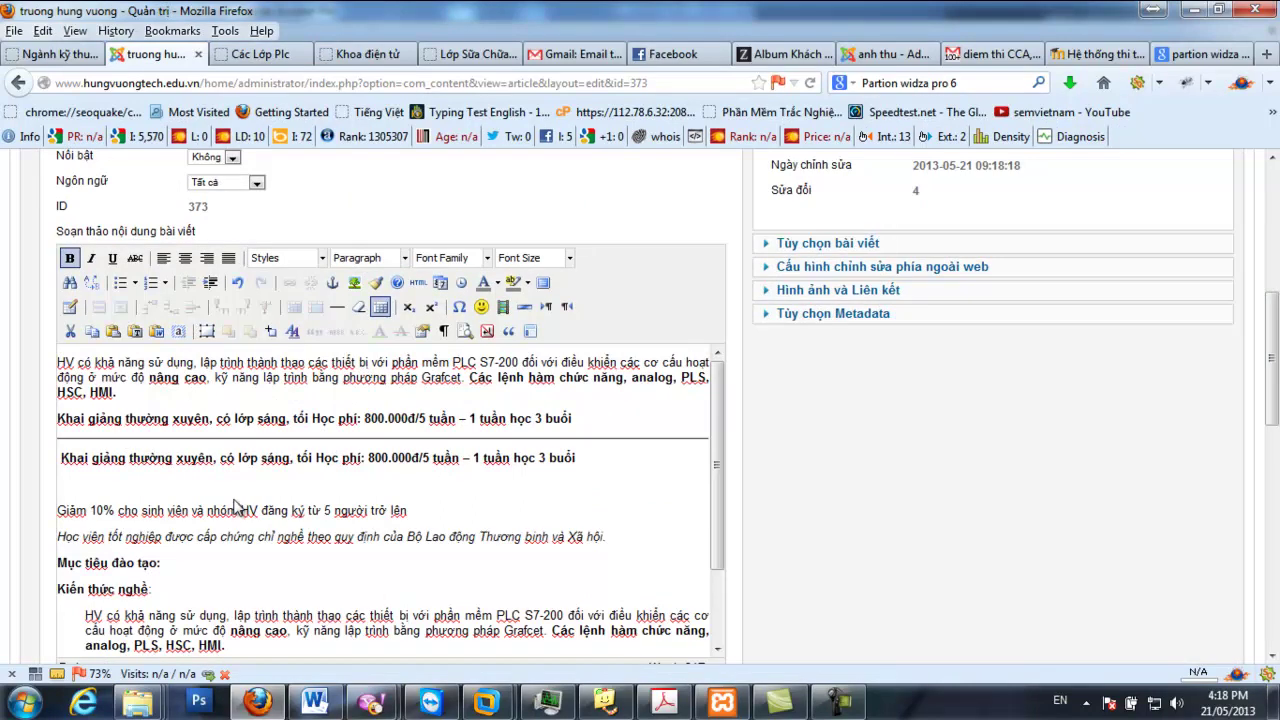
# Remove the leading space from the "Khai giảng thường xuyên" line below the divider, and save and close the article
pyautogui.click(68, 471)
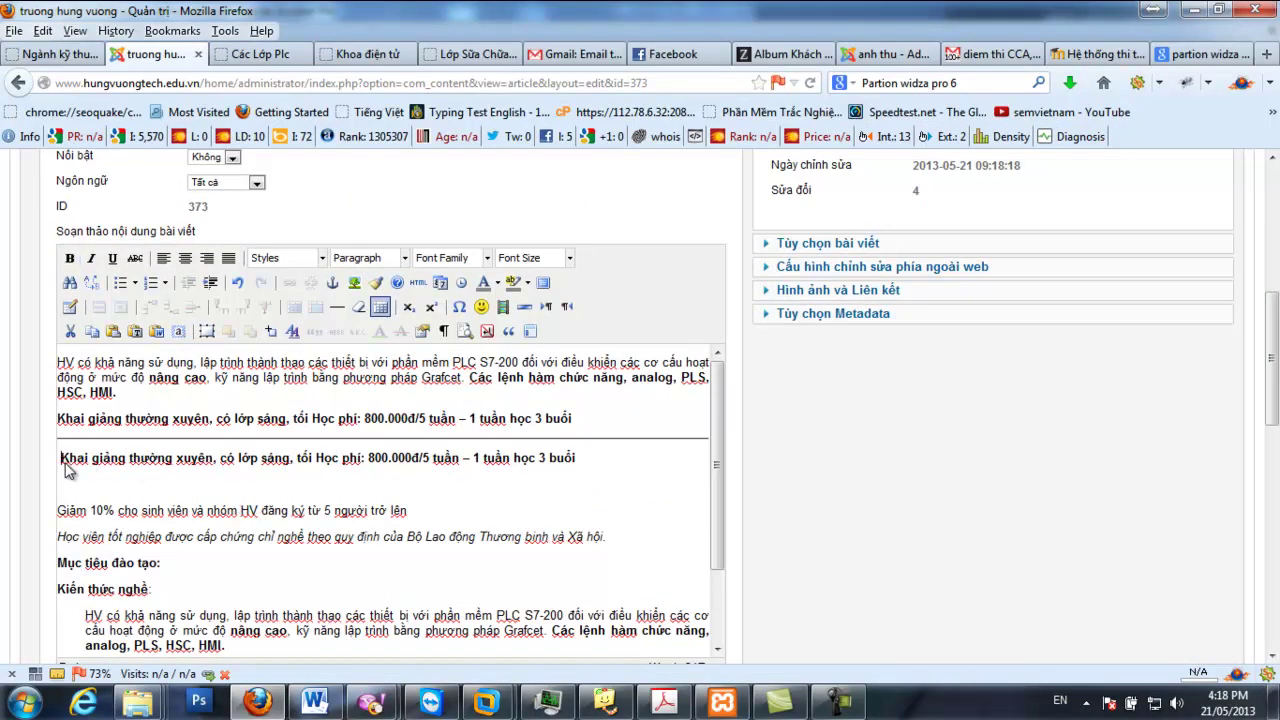
pyautogui.press('BackSpace')
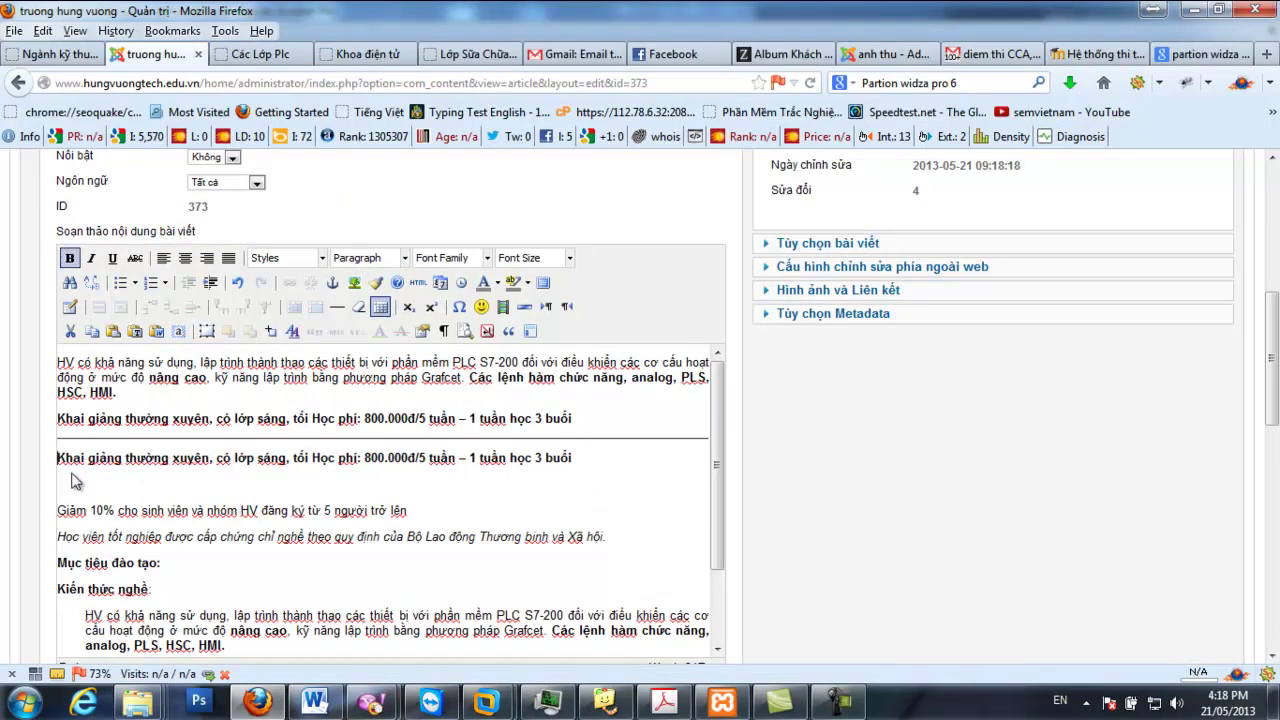
pyautogui.click(62, 373)
pyautogui.scroll(-2, 240, 508)
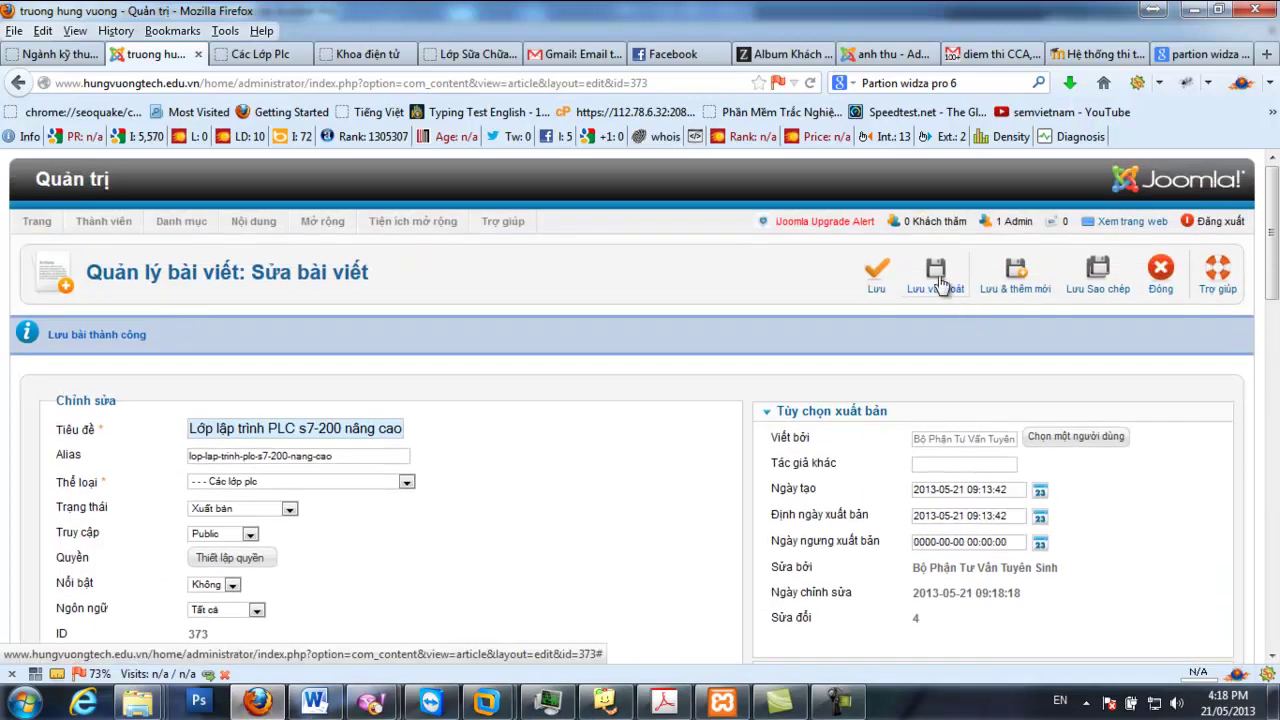
pyautogui.click(940, 285)
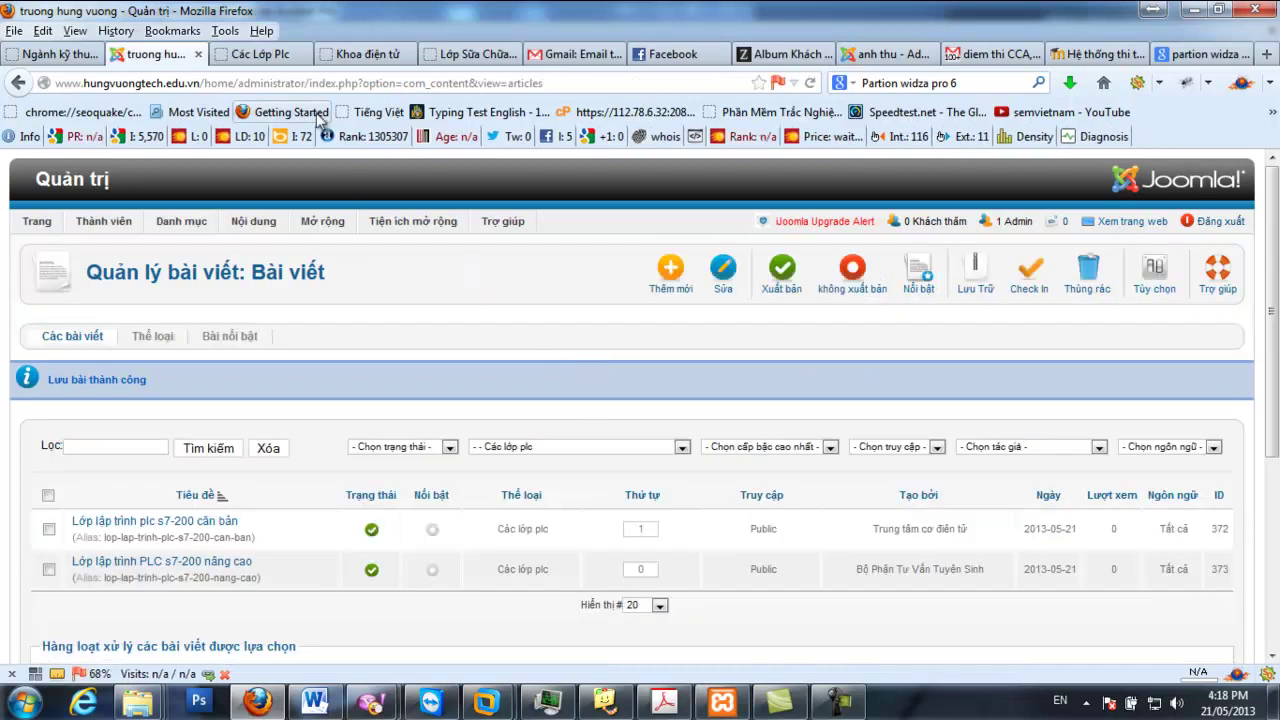
# Review the advanced S7-200 course entry on the Các Lớp Plc page after the photo removal
pyautogui.click(255, 54)
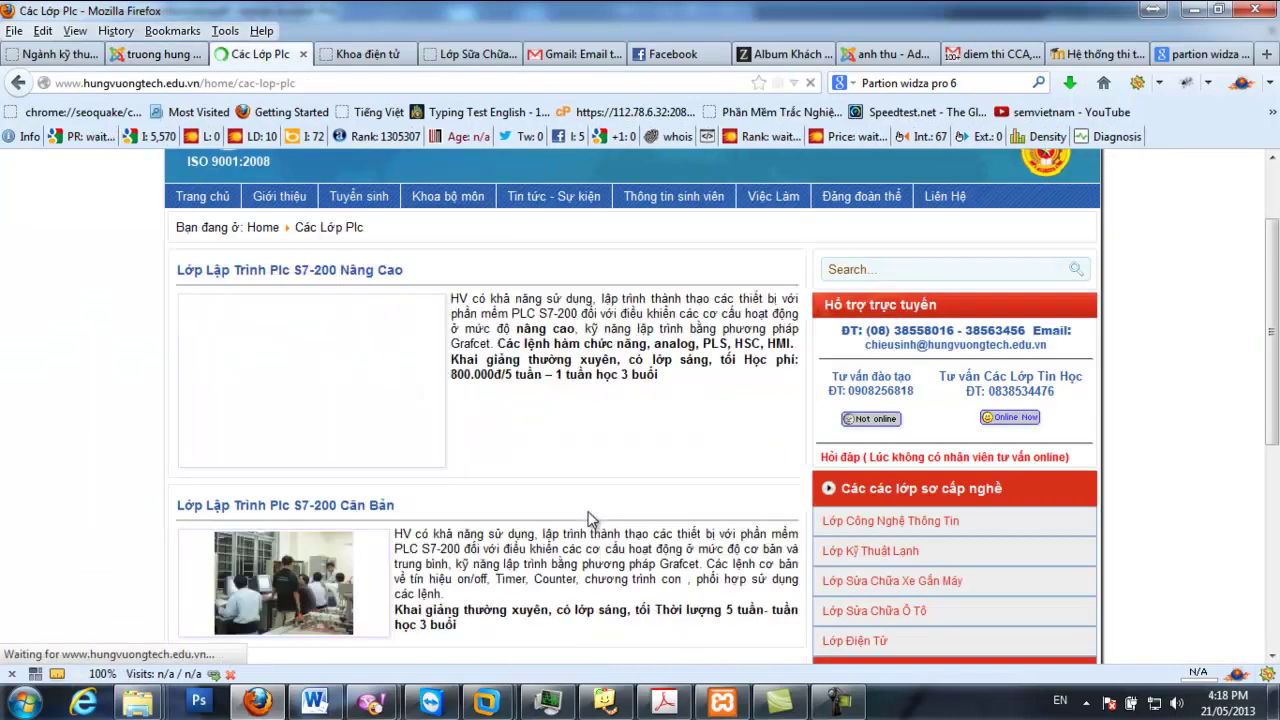
pyautogui.scroll(-2, 482, 652)
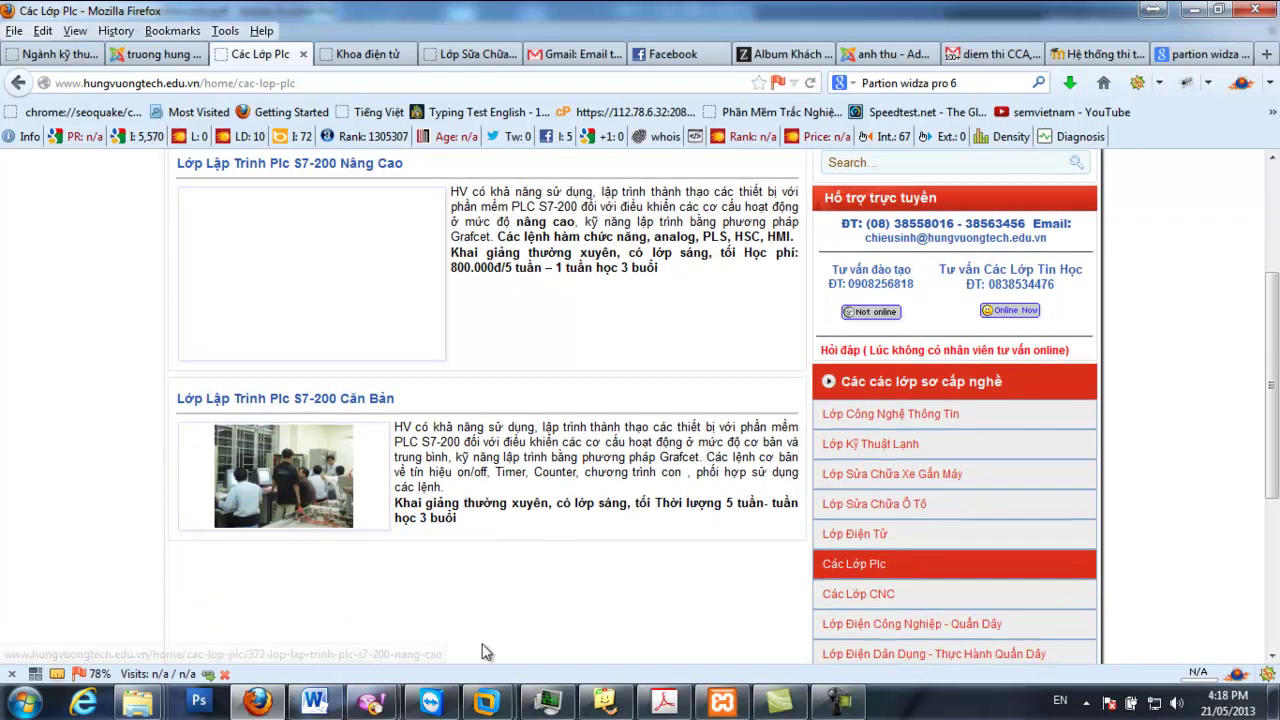
pyautogui.click(605, 703)
pyautogui.click(607, 703)
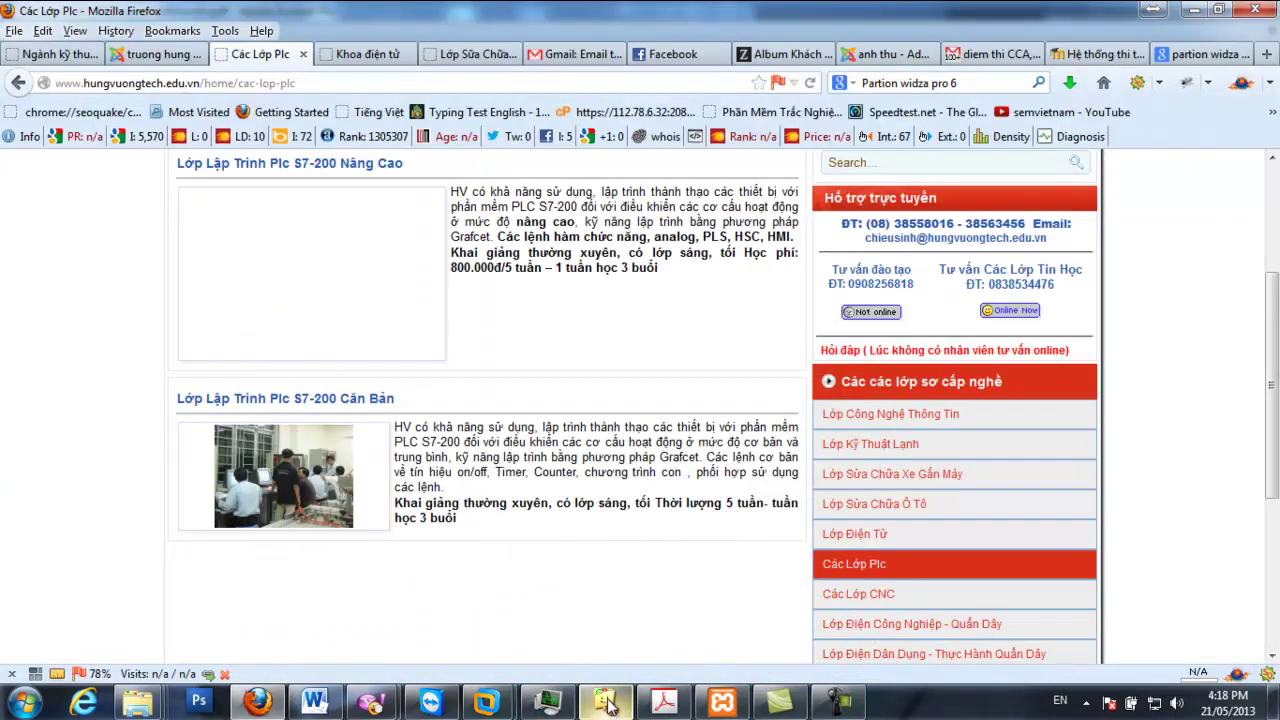
# Reopen the advanced PLC S7-200 article and insert khoa-hoc-PLC-7200-nang-cao.JPG from hinh-anh-lop-chuyen-de/lap-trinh-plc at its start
pyautogui.hotkey('ctrl', 'pageup')
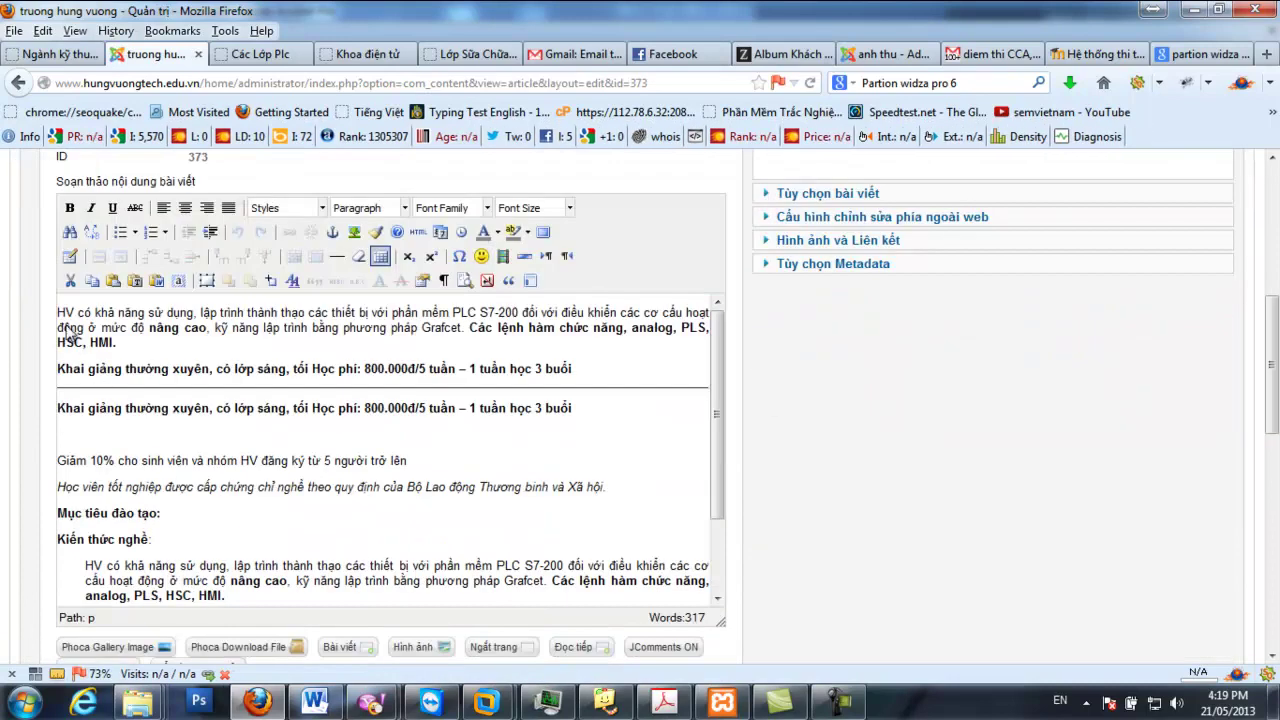
pyautogui.scroll(-5, 318, 525)
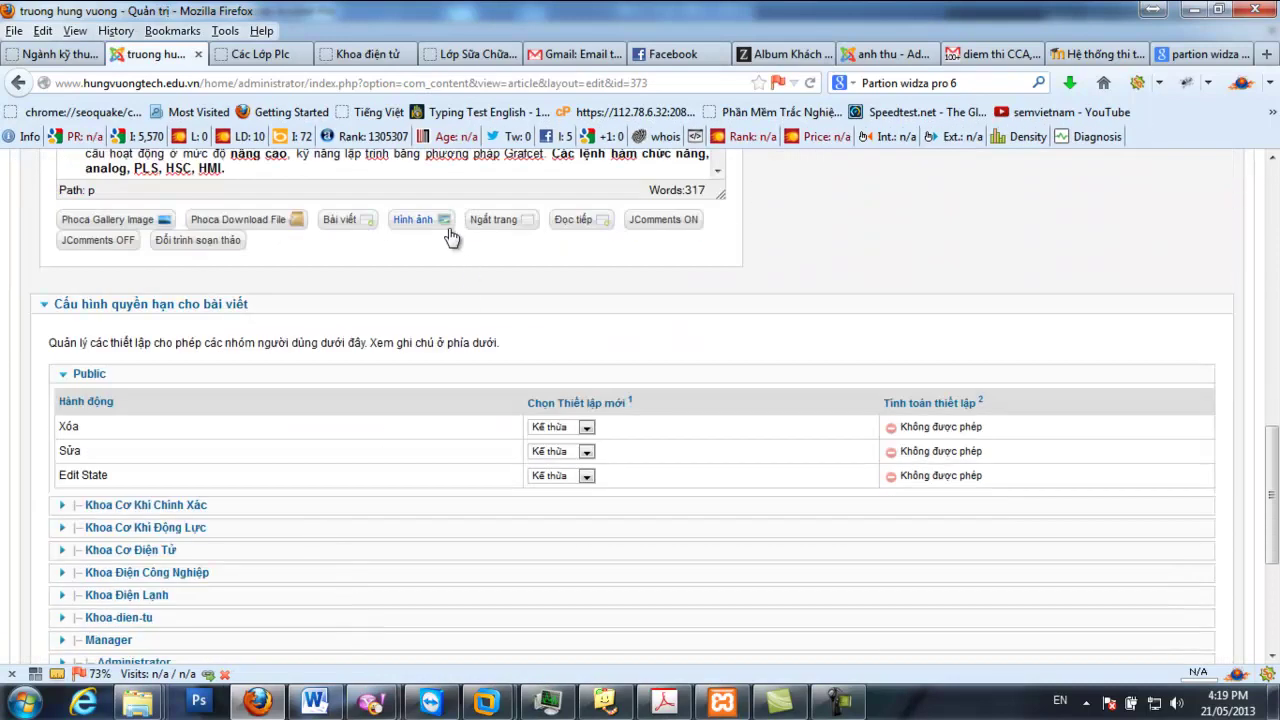
pyautogui.click(411, 226)
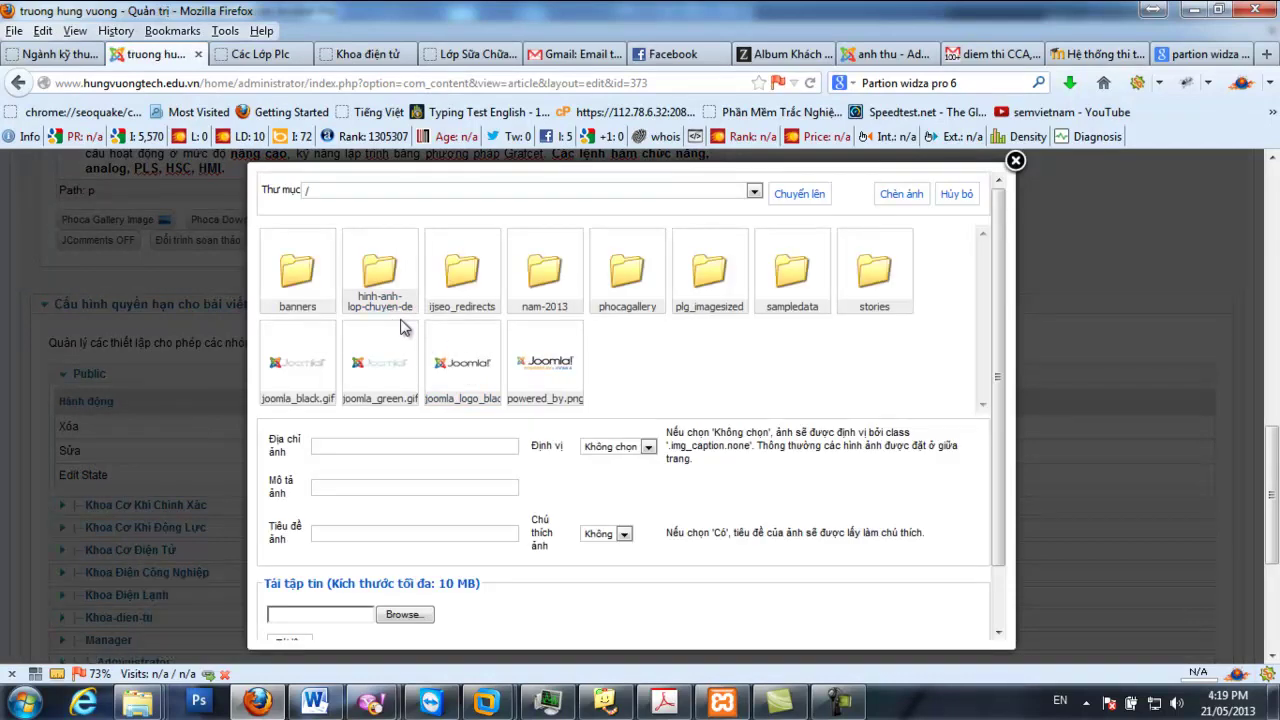
pyautogui.click(378, 308)
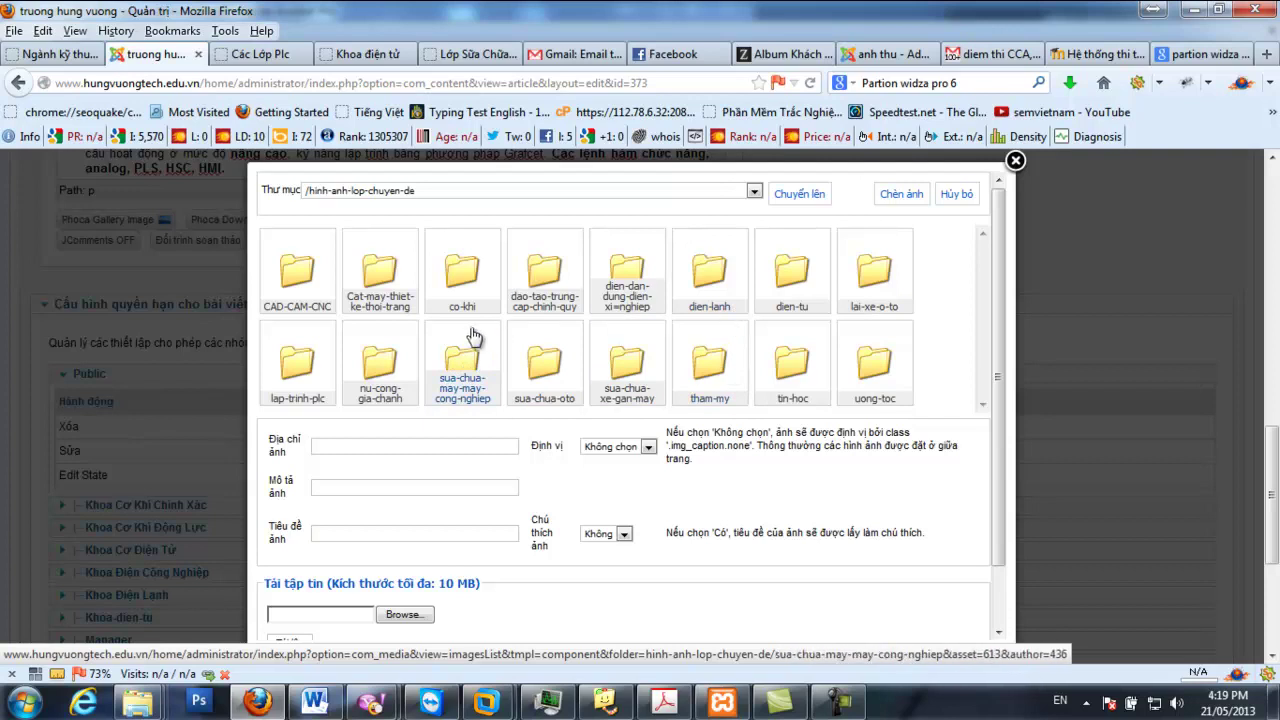
pyautogui.scroll(-1, 477, 337)
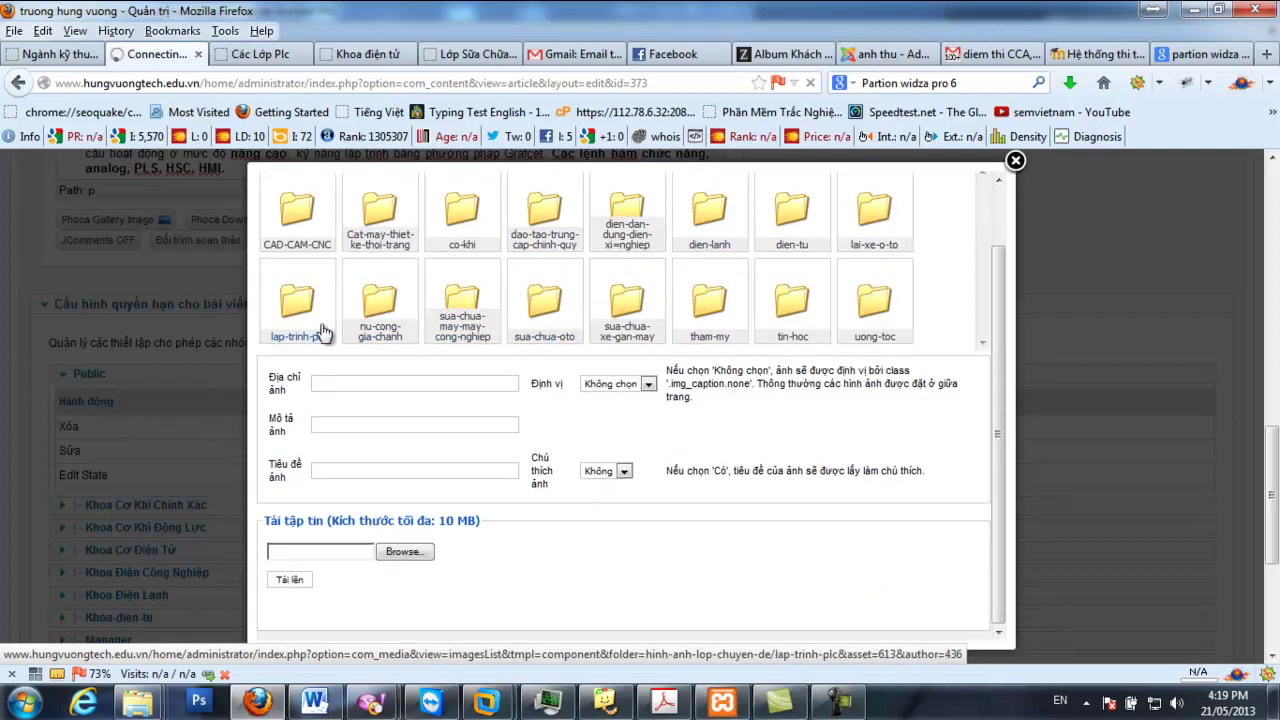
pyautogui.click(322, 333)
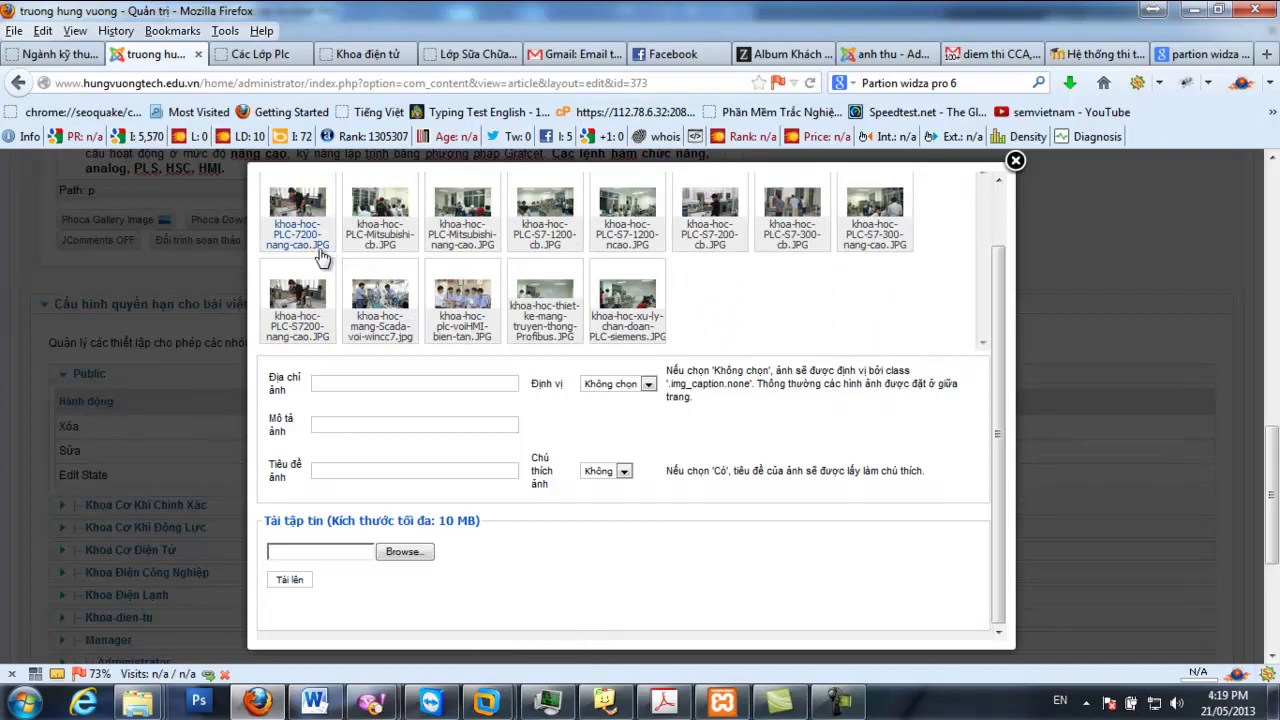
pyautogui.click(321, 256)
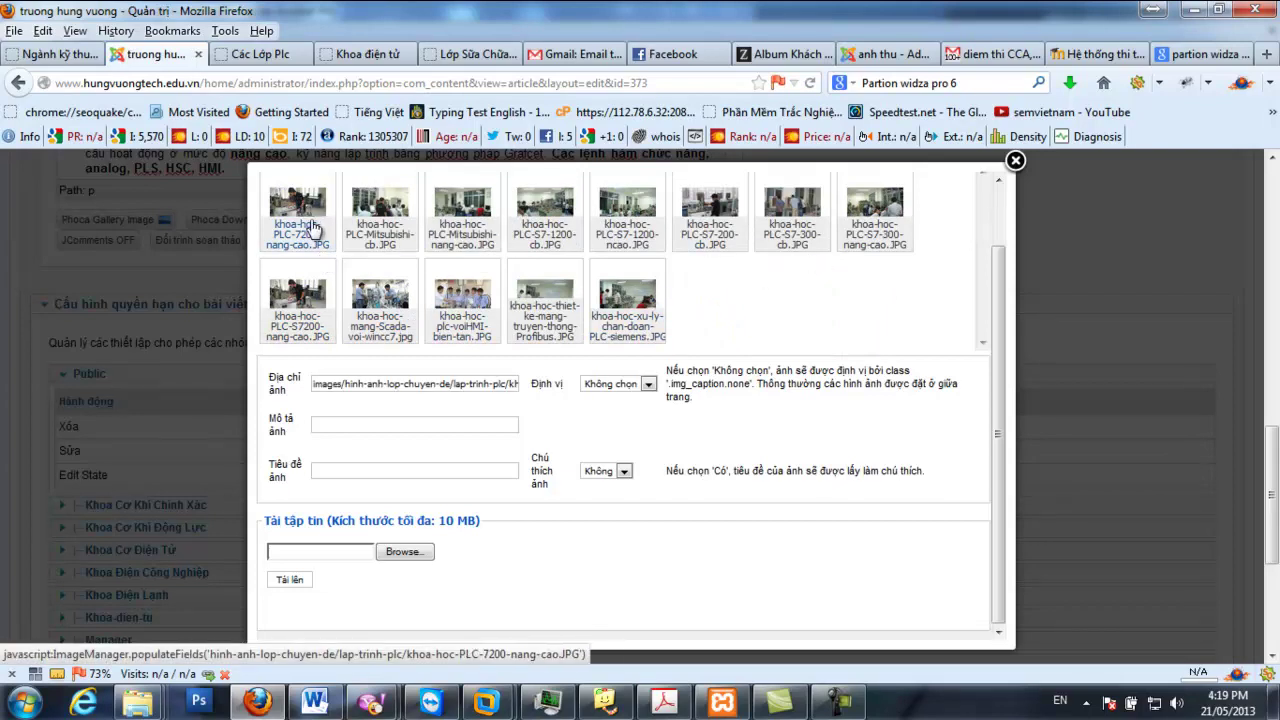
pyautogui.scroll(1, 964, 258)
pyautogui.click(901, 194)
# Set the newly inserted photo to 150 px wide with left alignment
pyautogui.scroll(3, 220, 313)
pyautogui.click(225, 316)
pyautogui.rightClick(242, 318)
pyautogui.click(297, 432)
pyautogui.click(530, 266)
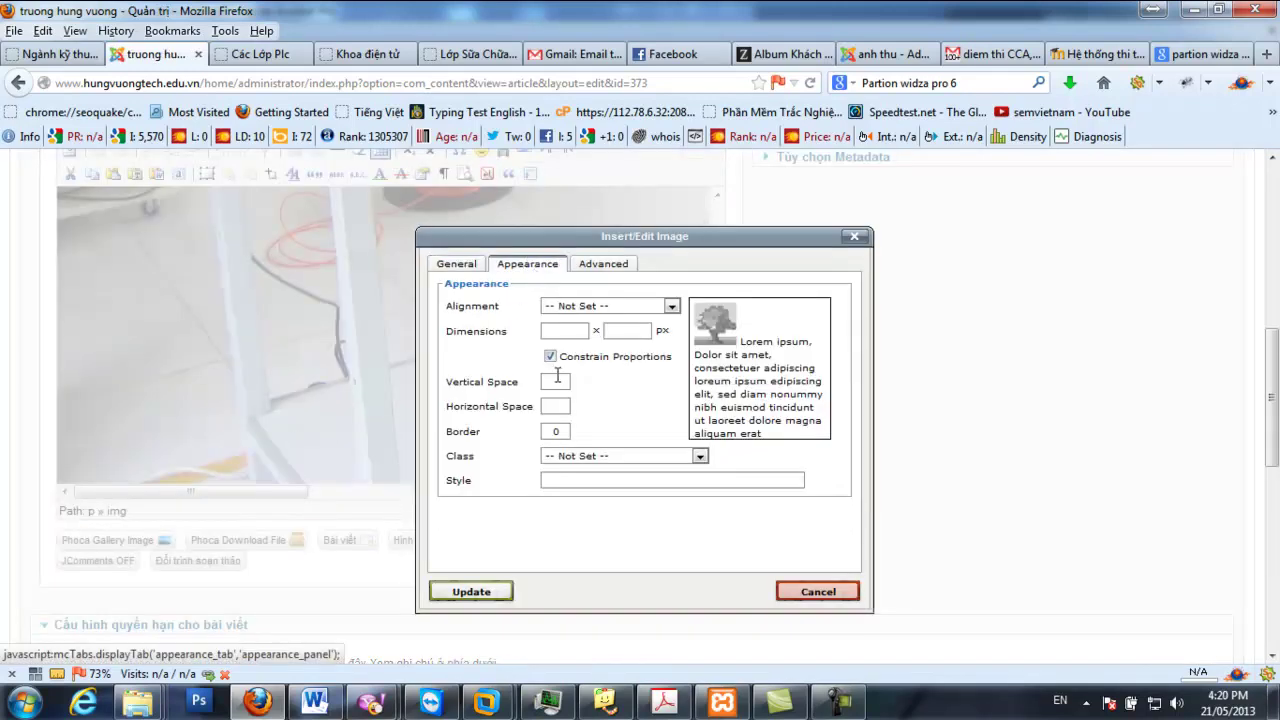
pyautogui.click(567, 333)
pyautogui.write('1')
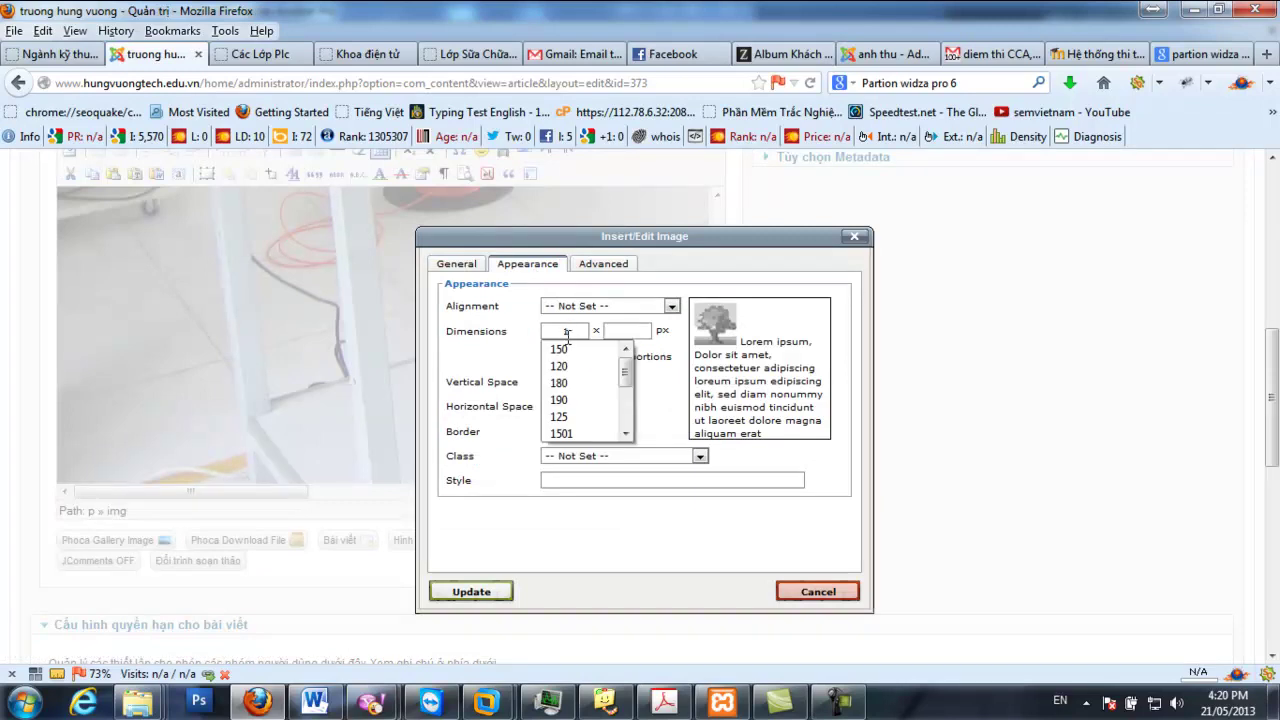
pyautogui.write('50')
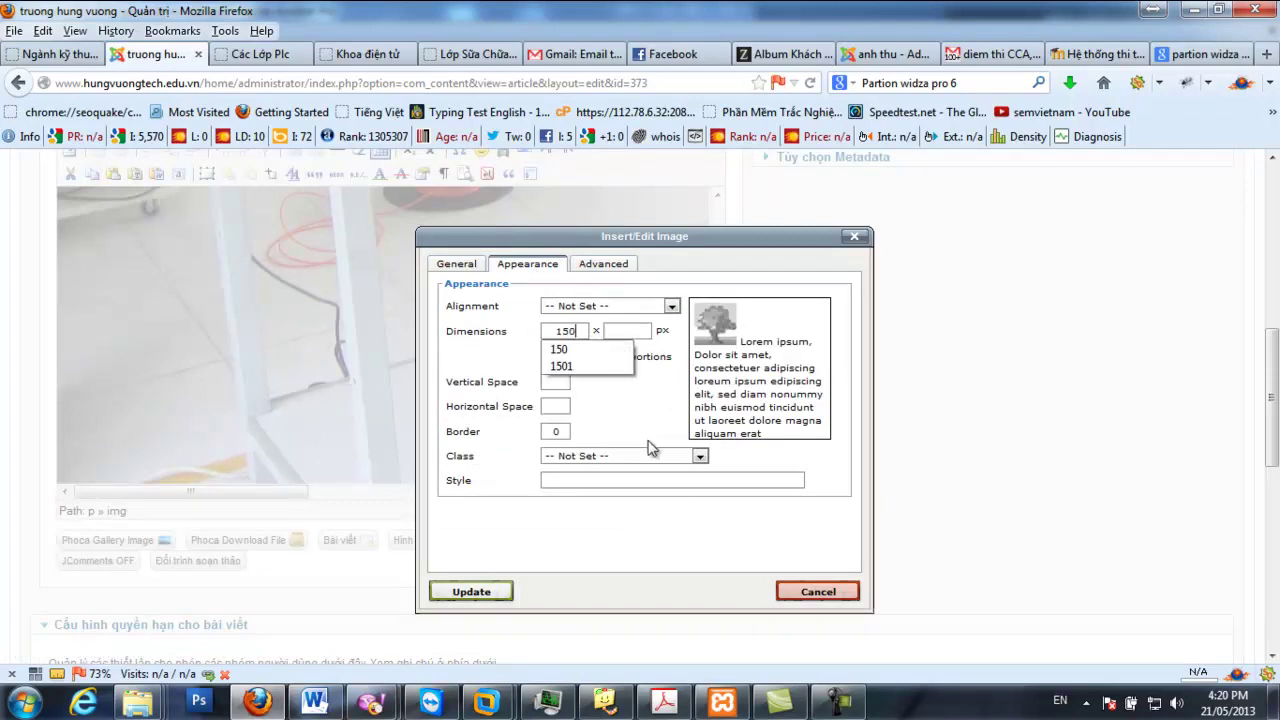
pyautogui.click(568, 308)
pyautogui.click(565, 418)
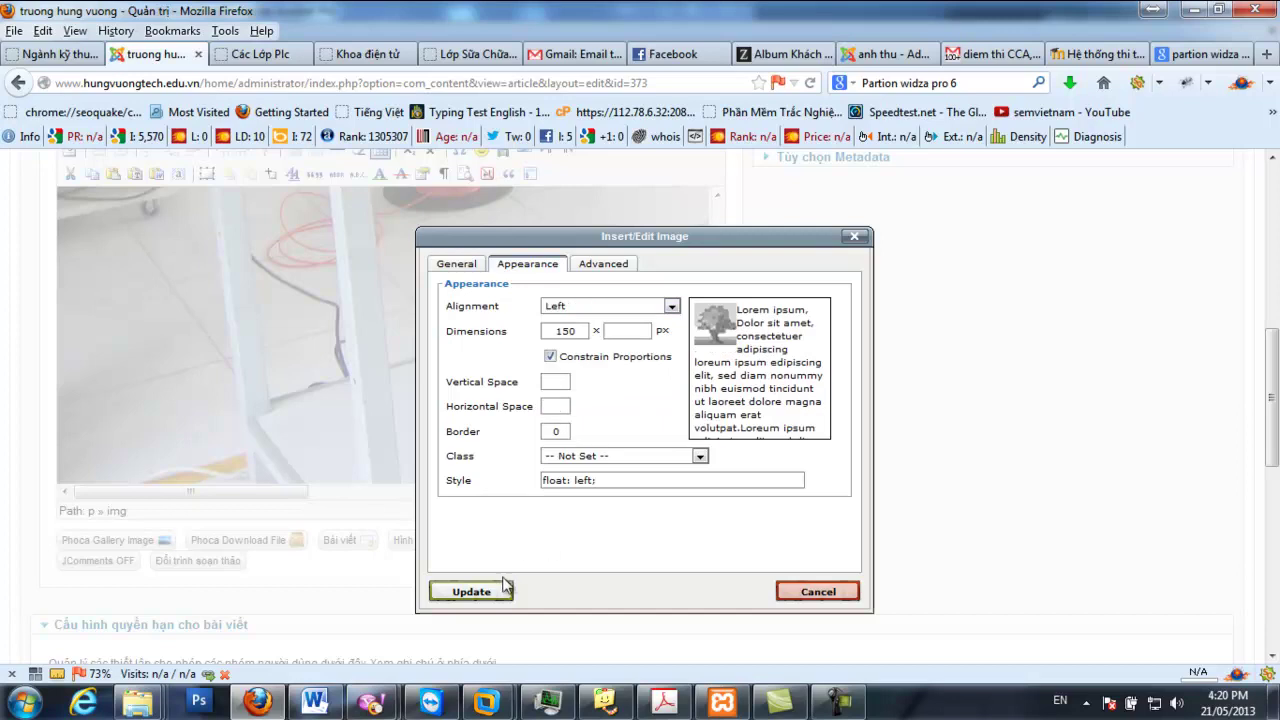
pyautogui.click(471, 590)
pyautogui.click(580, 440)
# Save and close the article, and reload the Các Lớp Plc website page
pyautogui.scroll(5, 632, 432)
pyautogui.click(935, 275)
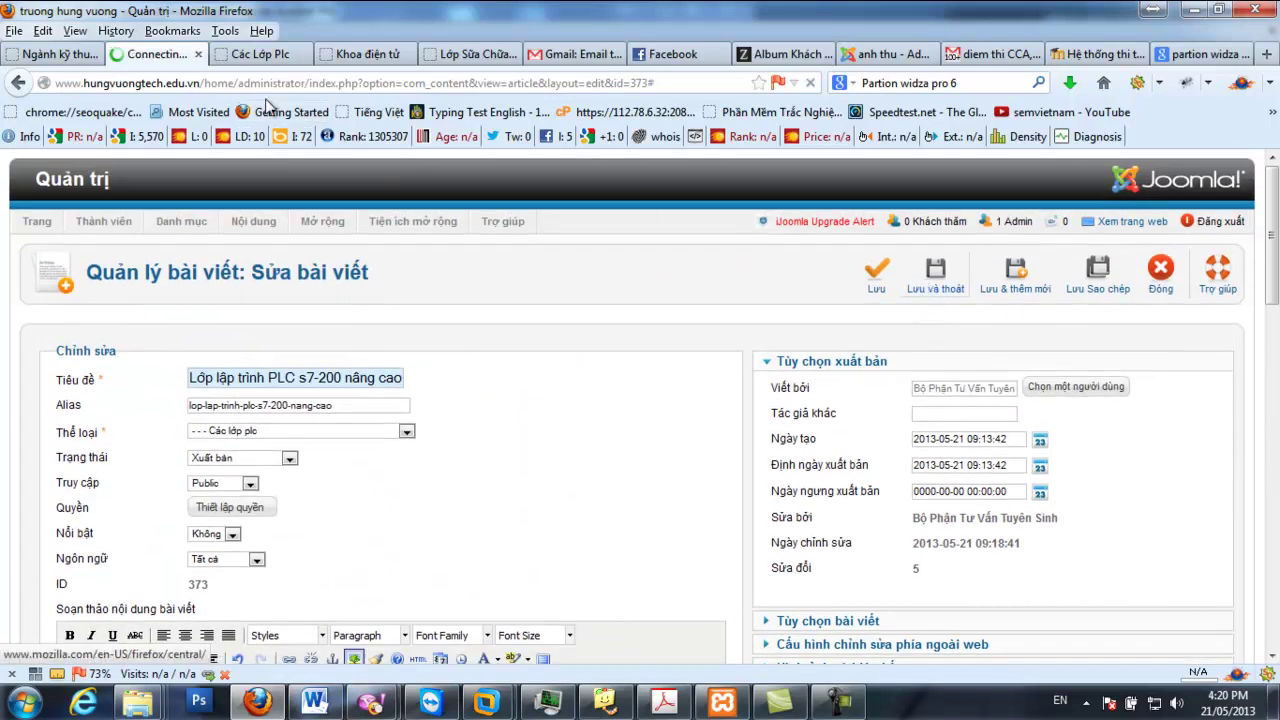
pyautogui.click(284, 62)
pyautogui.press('F5')
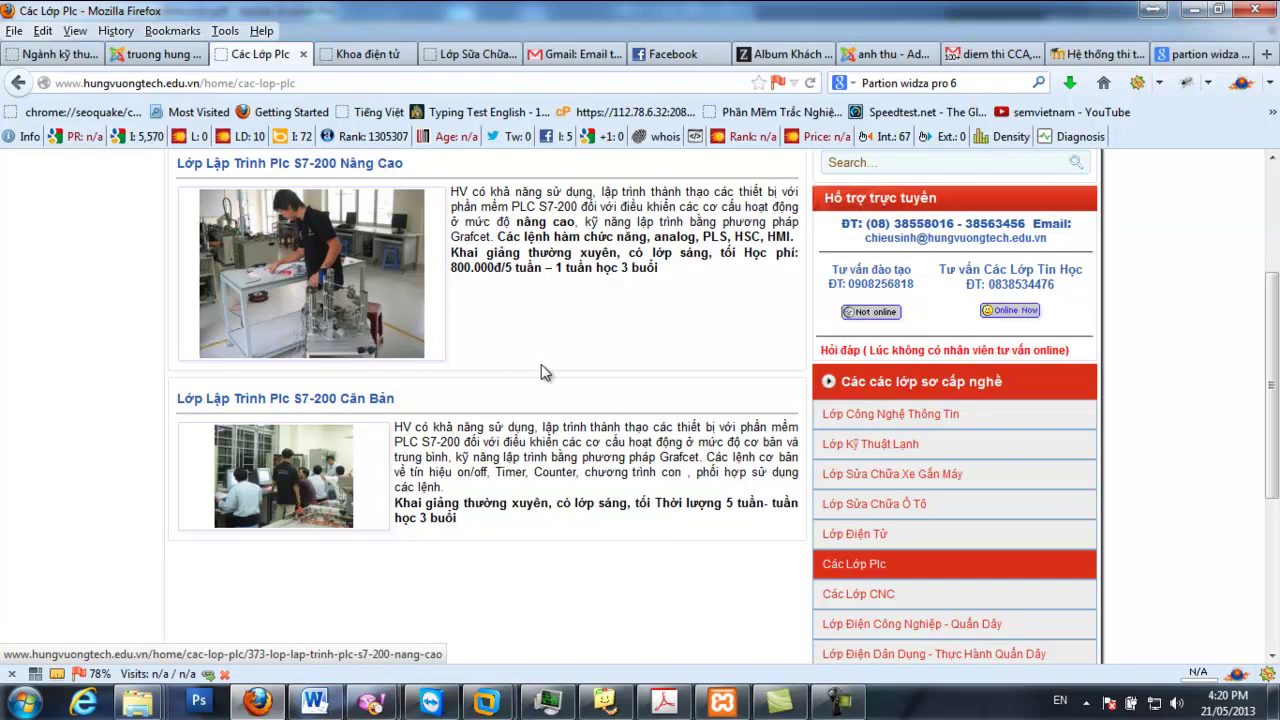
# Examine the photos and layout of the advanced and basic S7-200 entries on the Các Lớp Plc page
pyautogui.click(160, 54)
pyautogui.moveTo(250, 245)
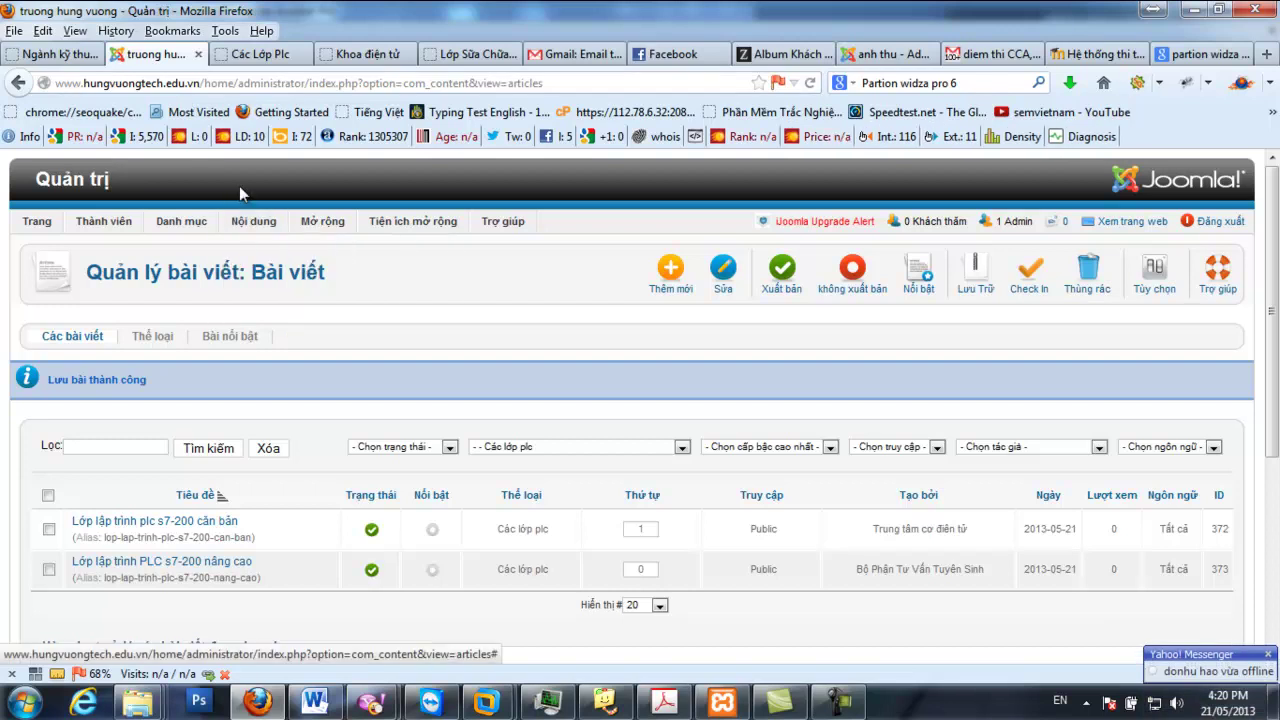
pyautogui.click(255, 56)
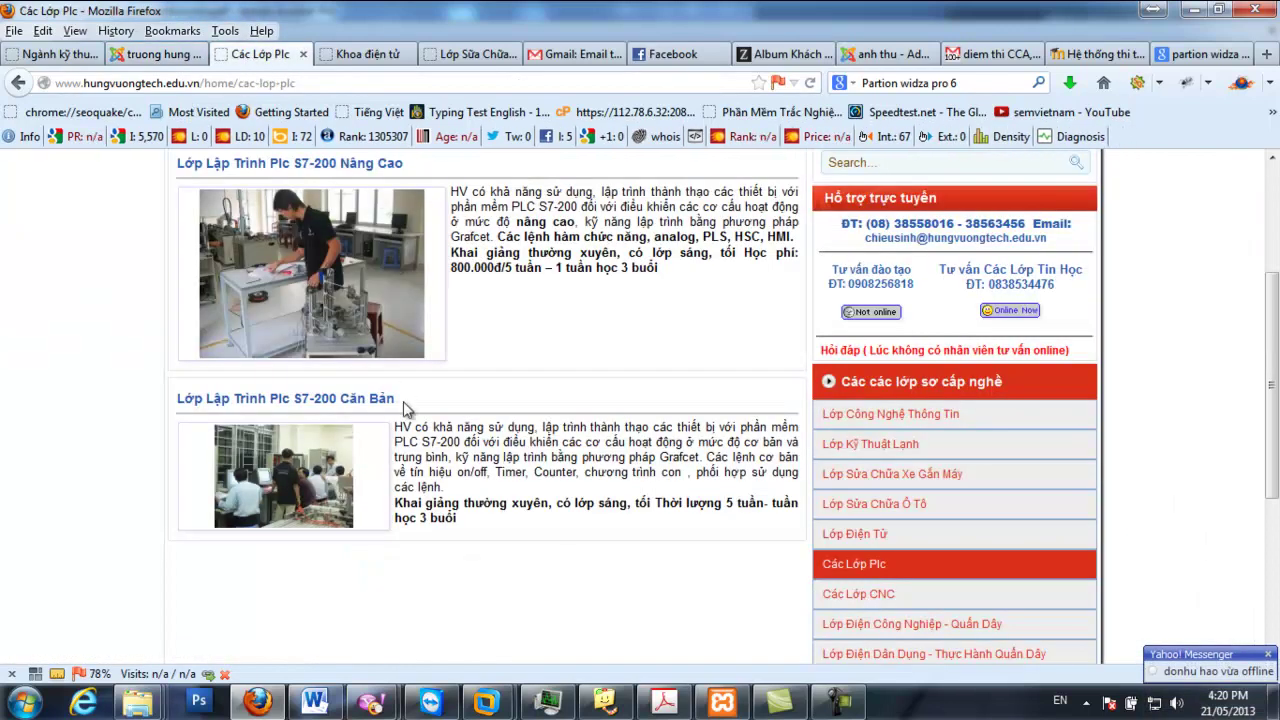
pyautogui.scroll(-2, 404, 408)
pyautogui.scroll(4, 404, 408)
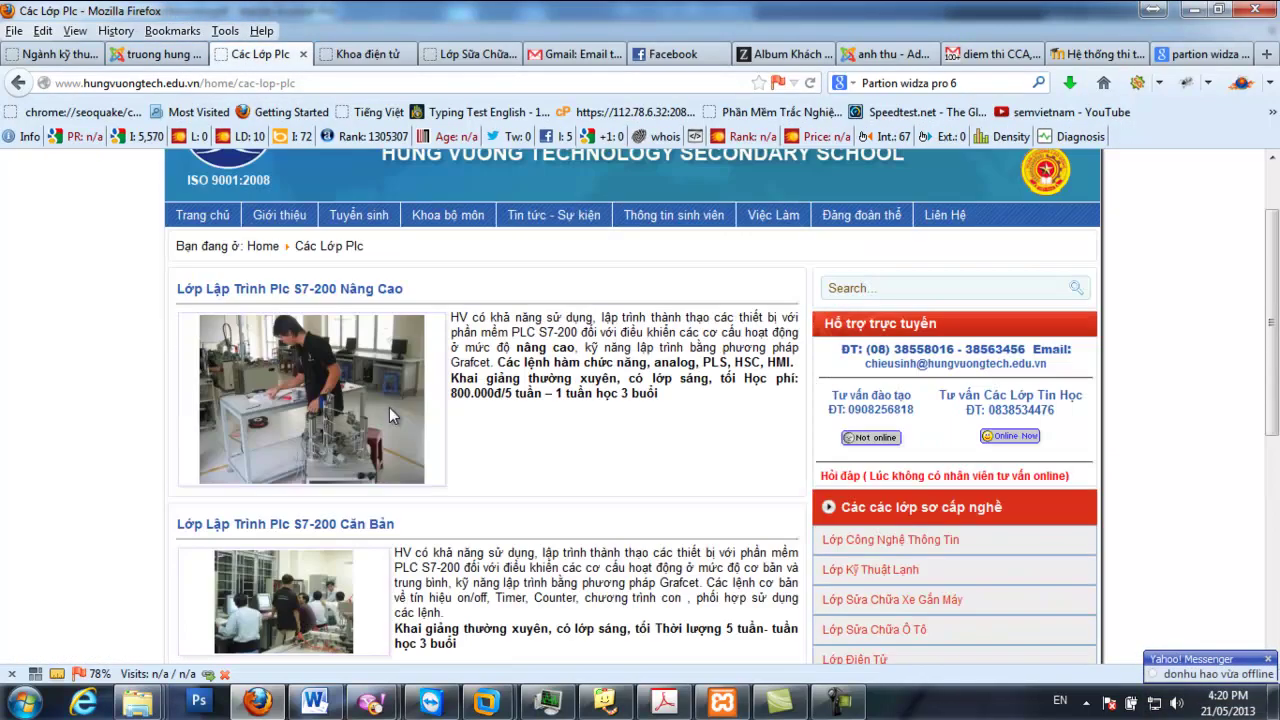
pyautogui.scroll(-3, 389, 416)
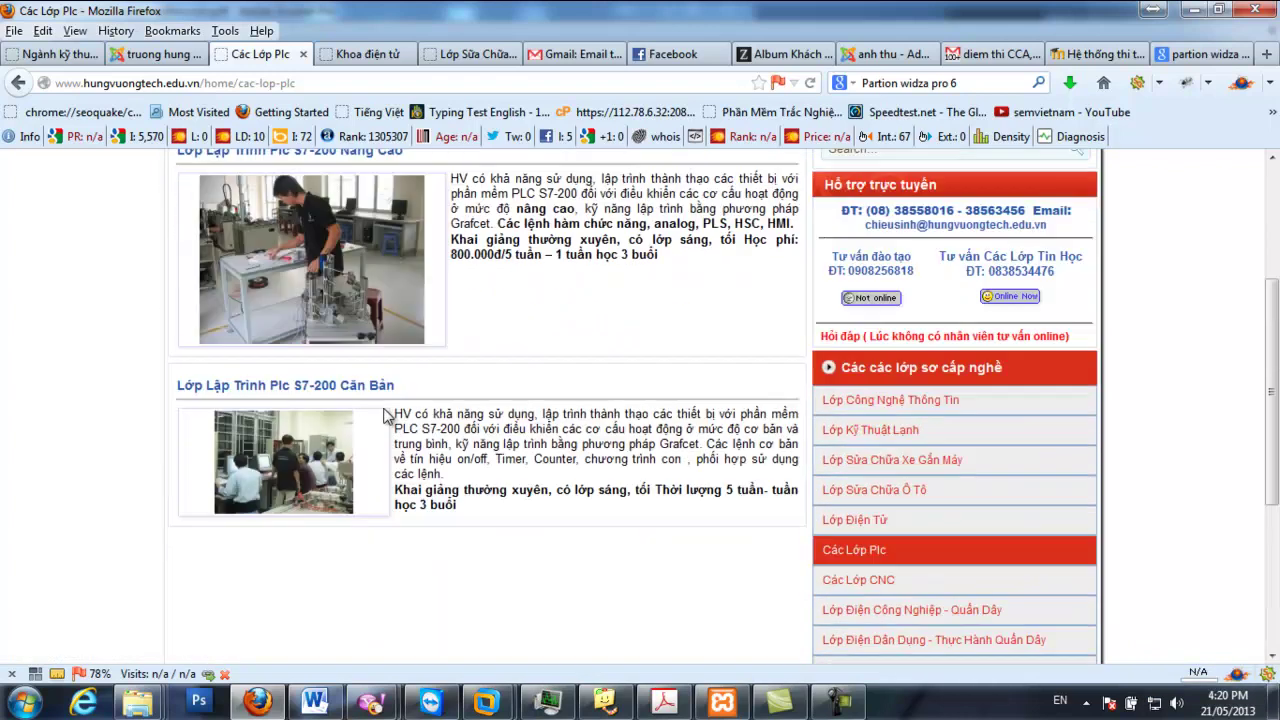
pyautogui.scroll(3, 386, 417)
pyautogui.scroll(-3, 427, 512)
pyautogui.scroll(3, 427, 512)
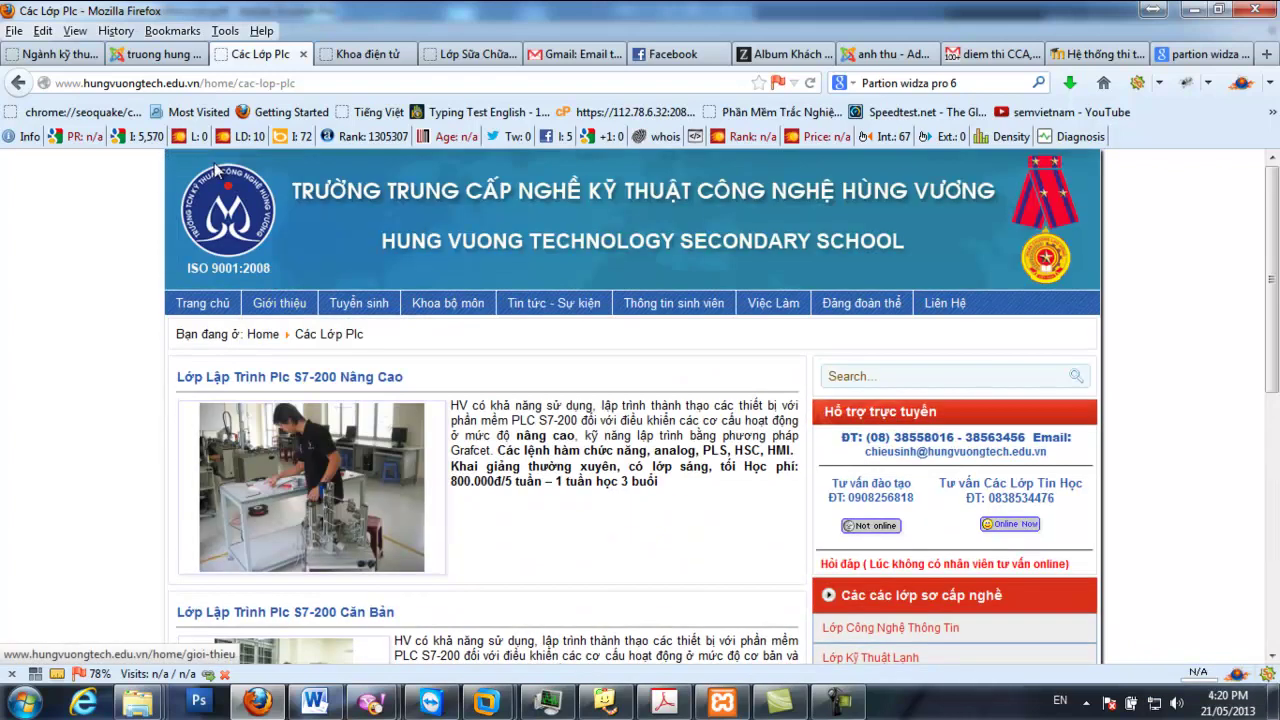
pyautogui.click(160, 56)
pyautogui.scroll(-3, 423, 434)
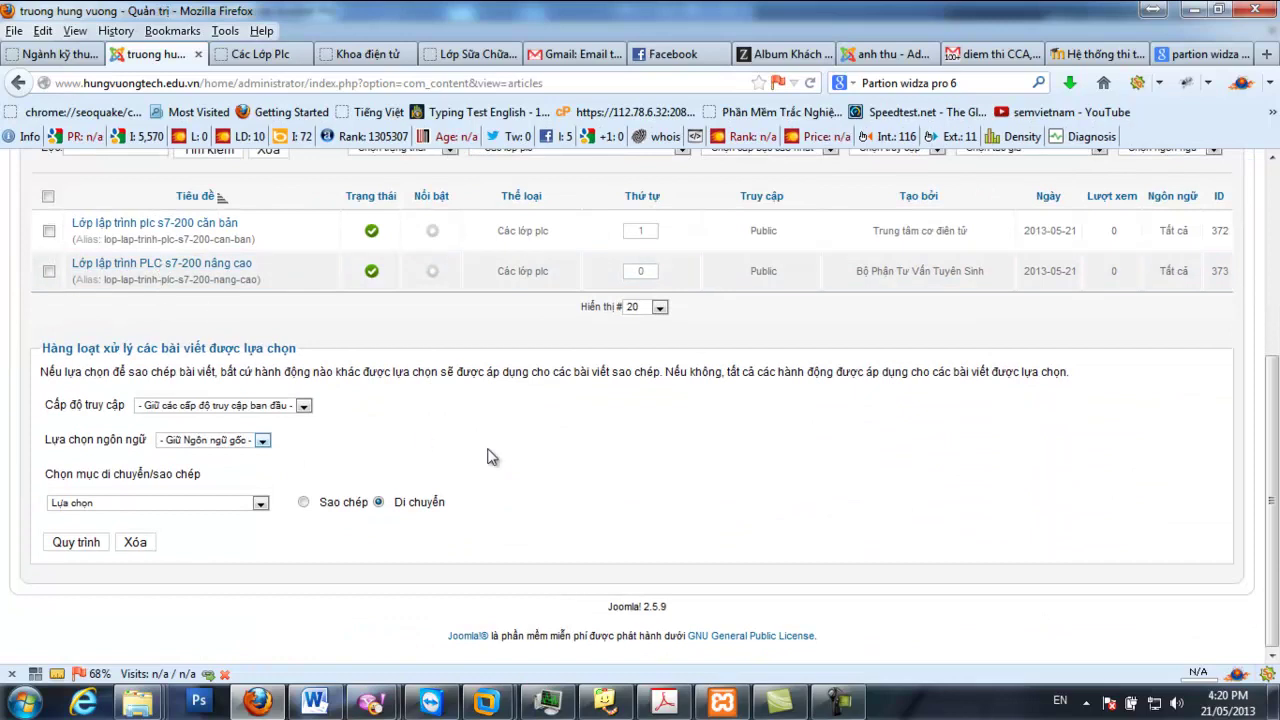
pyautogui.scroll(3, 423, 434)
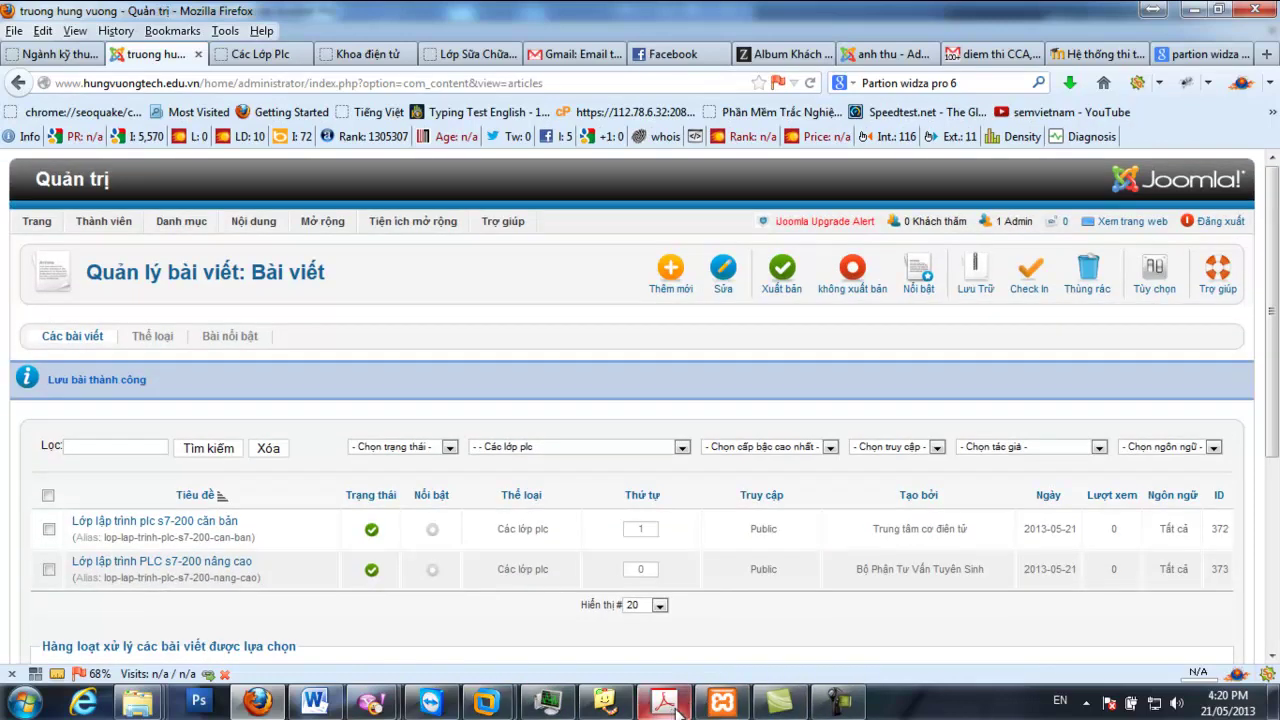
pyautogui.click(838, 702)
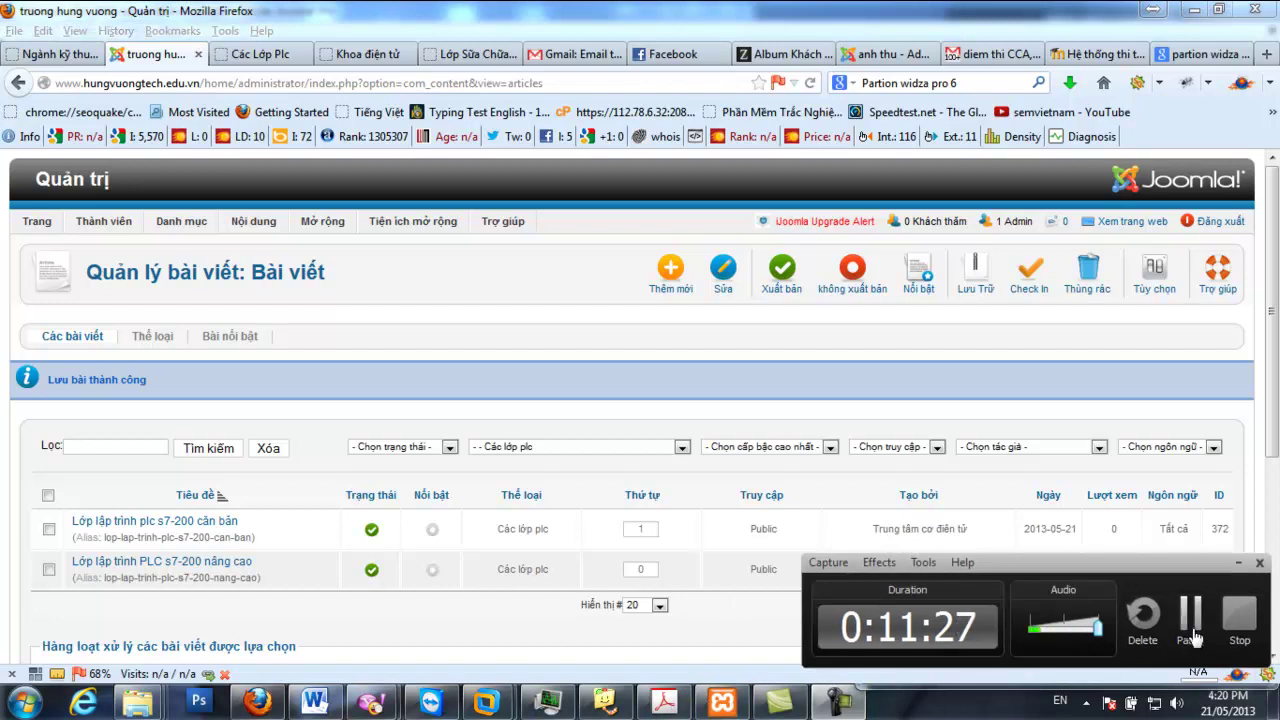